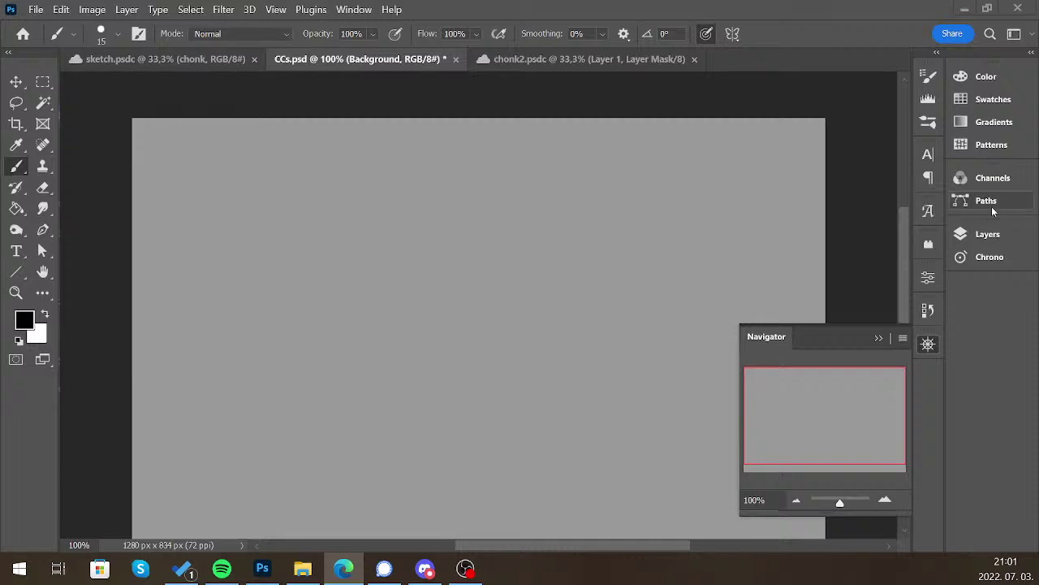
Close the Navigator panel and show the Layers panel with CCs.psd's layer groups
{"action": "left_click", "coordinate": [879, 337]}
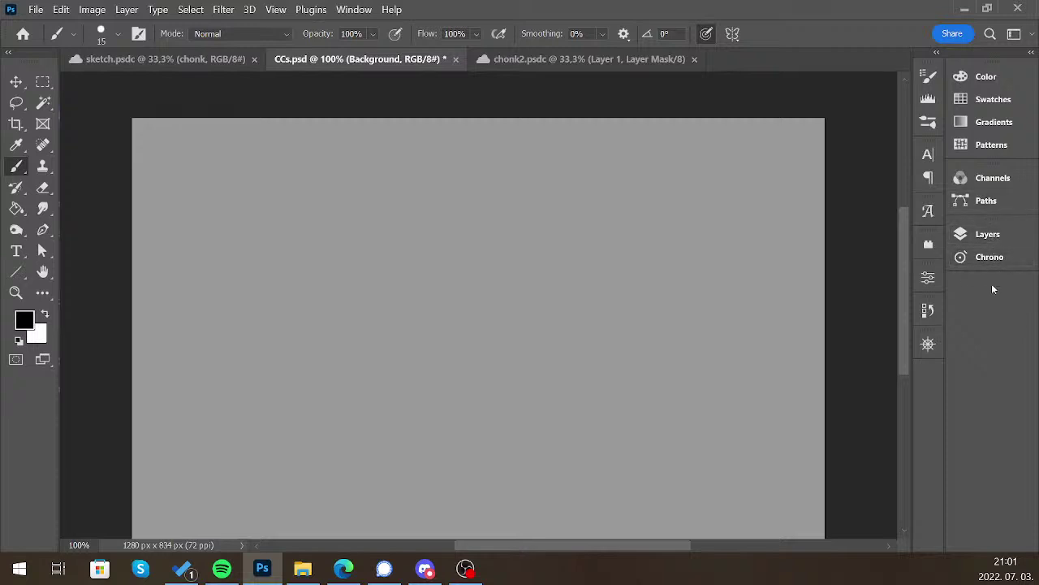
{"action": "left_click", "coordinate": [986, 236]}
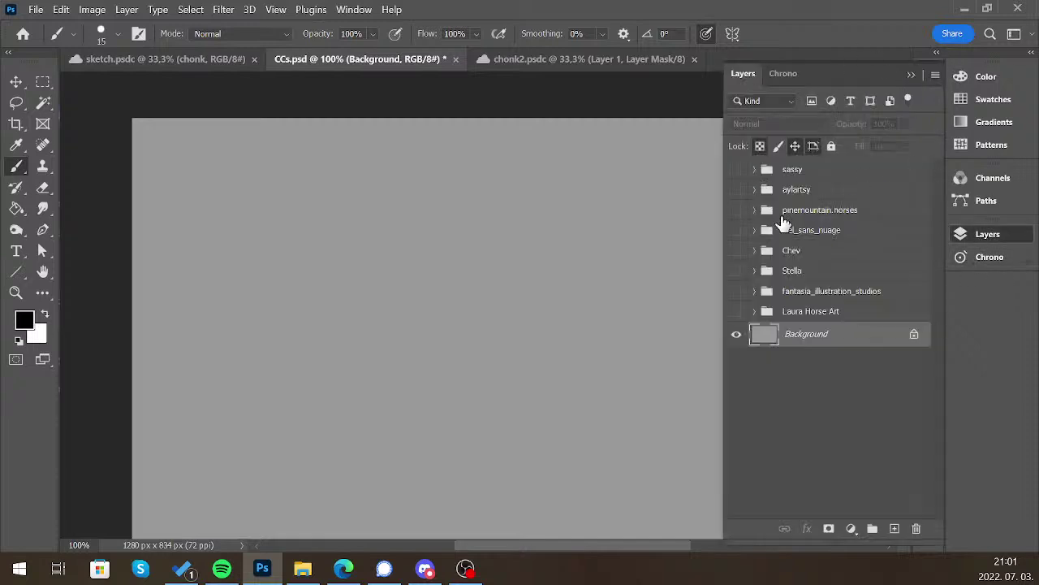
Turn on the sassy group's visibility and expand it to list Layer 11 and Layer 10
{"action": "left_click", "coordinate": [737, 170]}
{"action": "left_click", "coordinate": [756, 168]}
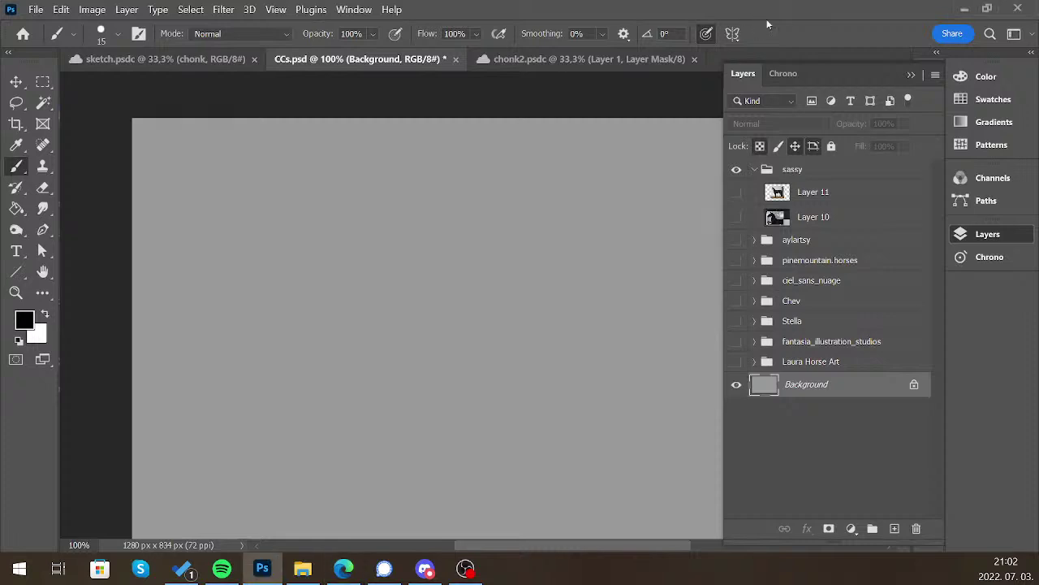
Paste the purple horse painting as Layer 13 and move it to the canvas's left side
{"action": "key", "text": "ctrl+v"}
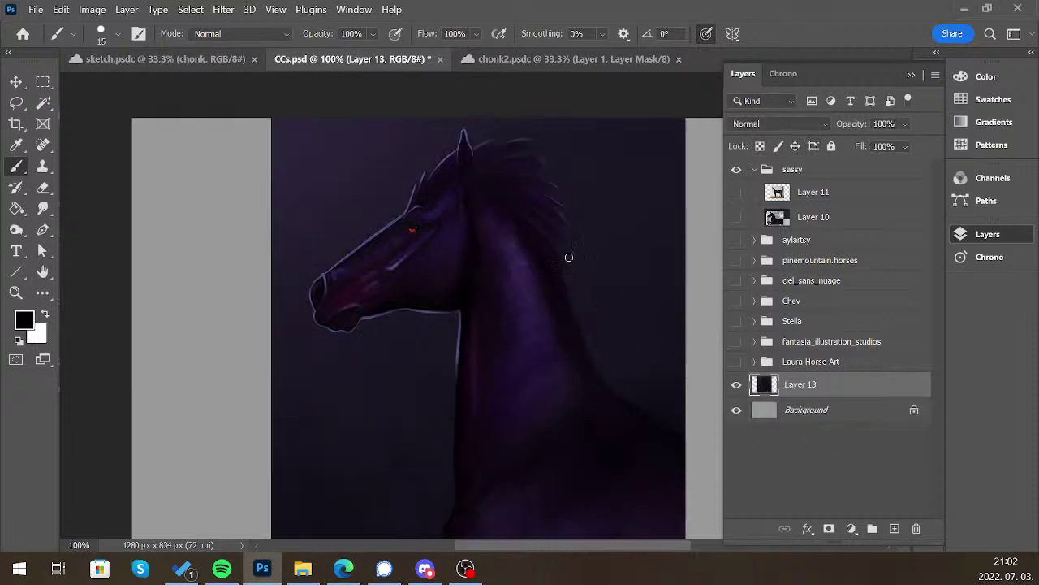
{"action": "key", "text": "ctrl+t"}
{"action": "left_click_drag", "start_coordinate": [559, 349], "coordinate": [430, 348]}
{"action": "left_click", "coordinate": [17, 81]}
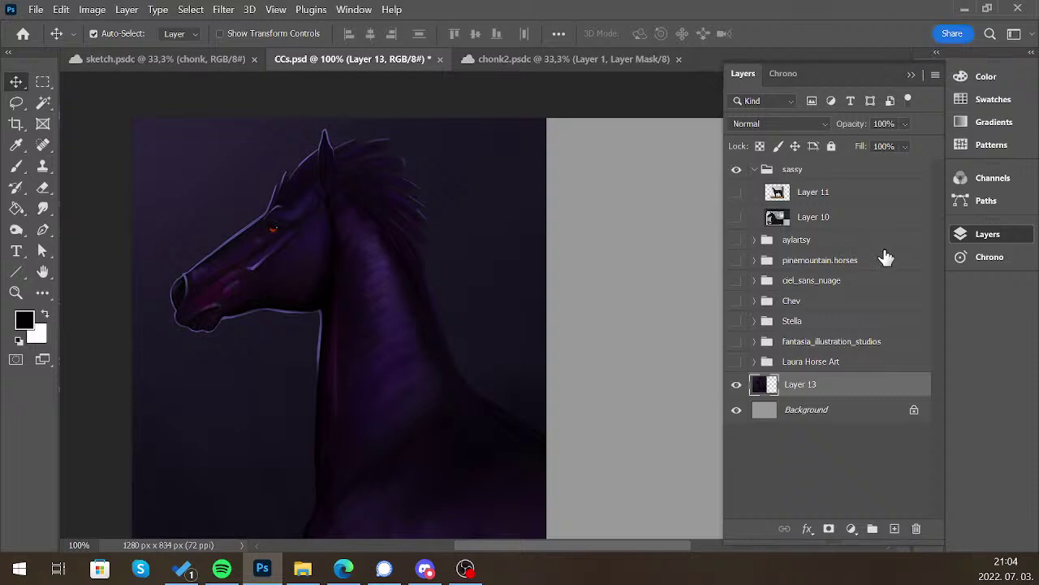
Collapse the Layers panel to widen the canvas, scroll the view, then bring the panel back
{"action": "left_click", "coordinate": [911, 74]}
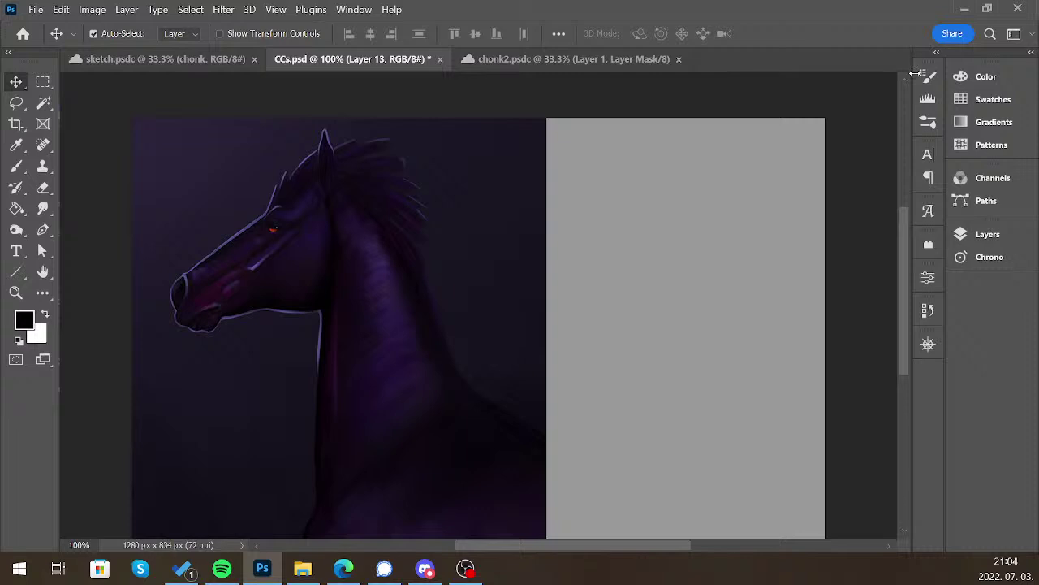
{"action": "scroll", "coordinate": [558, 350], "scroll_direction": "down", "scroll_amount": 1}
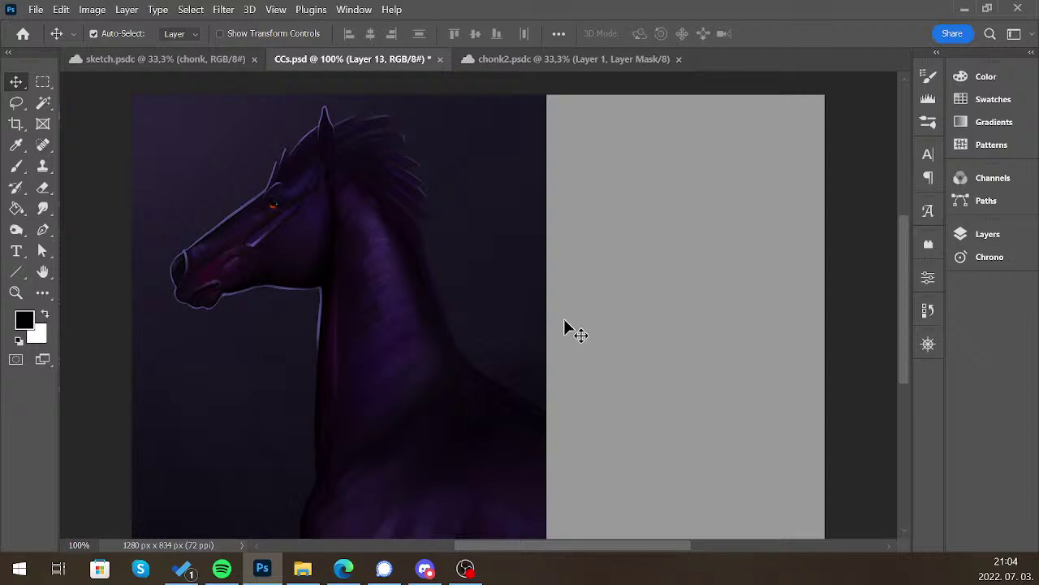
{"action": "left_click", "coordinate": [982, 234]}
Show Layer 11's black horse photo and move it to the right of the painting
{"action": "left_click", "coordinate": [738, 192]}
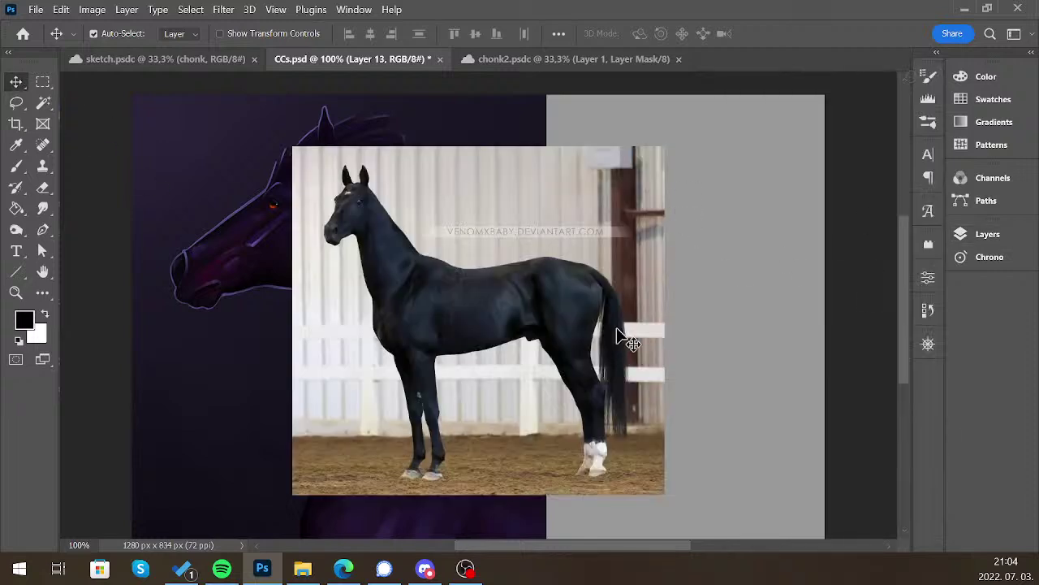
{"action": "left_click_drag", "start_coordinate": [610, 334], "coordinate": [776, 286]}
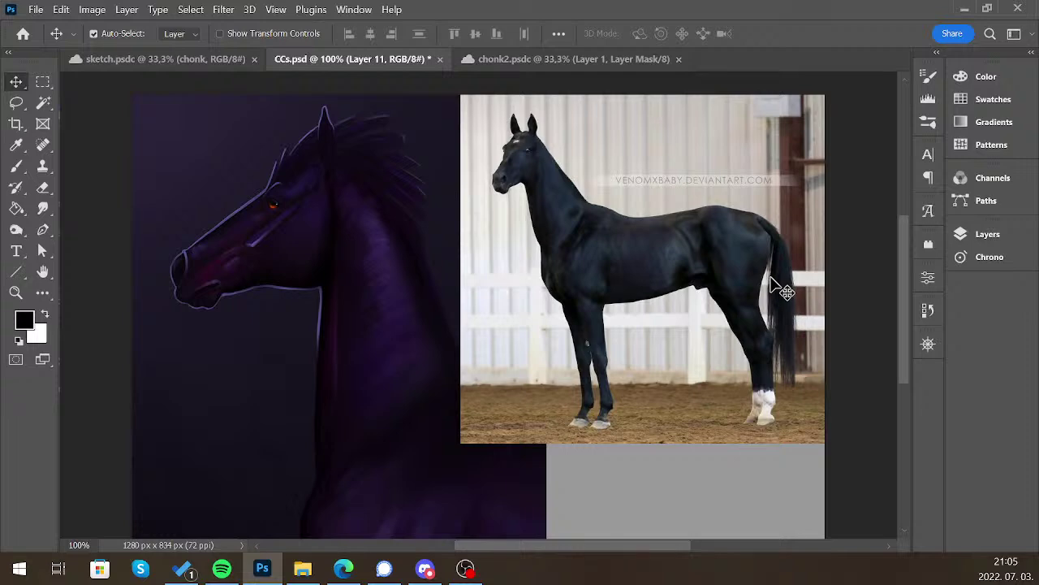
Select the Hard Round Pressure Size brush and set the painting colour to red
{"action": "key", "text": "b"}
{"action": "right_click", "coordinate": [783, 291]}
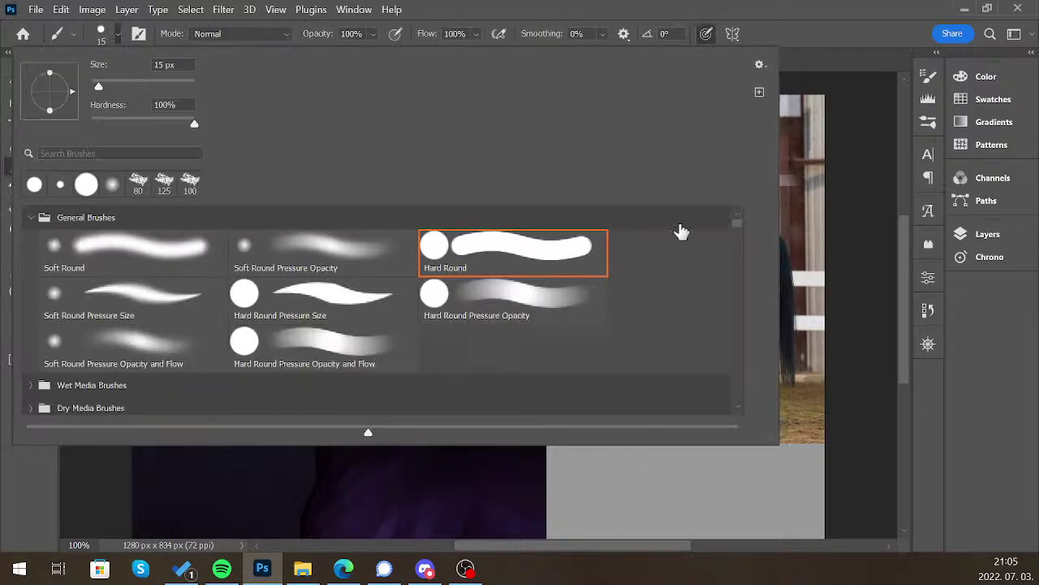
{"action": "left_click", "coordinate": [355, 293]}
{"action": "key", "text": "Return"}
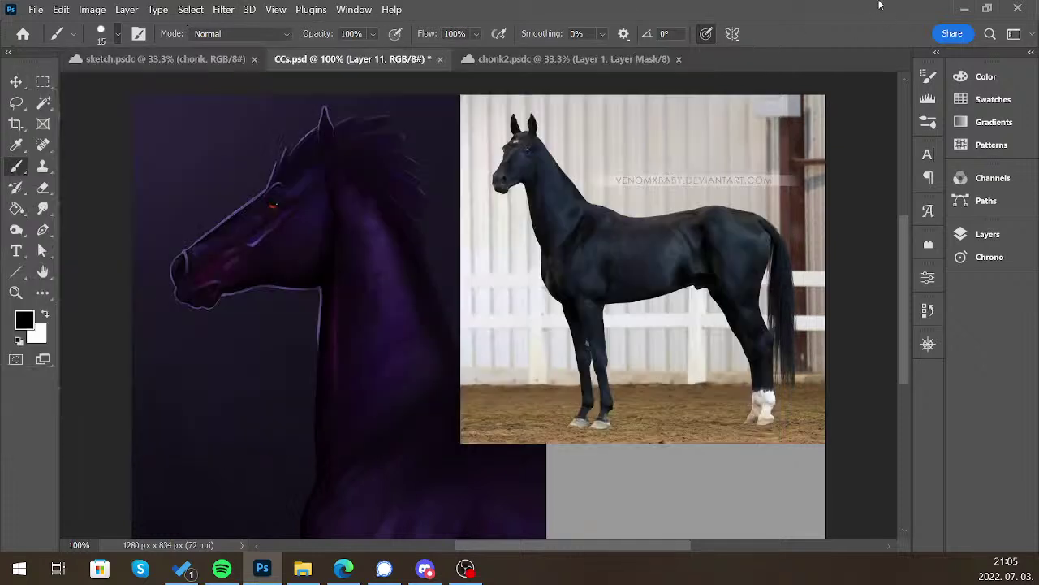
{"action": "left_click", "coordinate": [970, 76]}
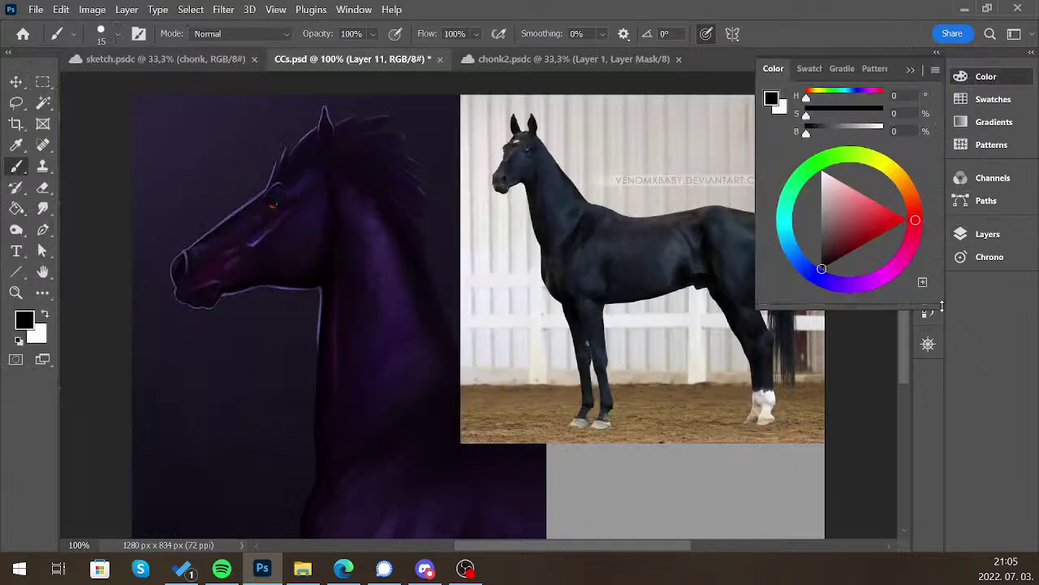
{"action": "left_click", "coordinate": [914, 69]}
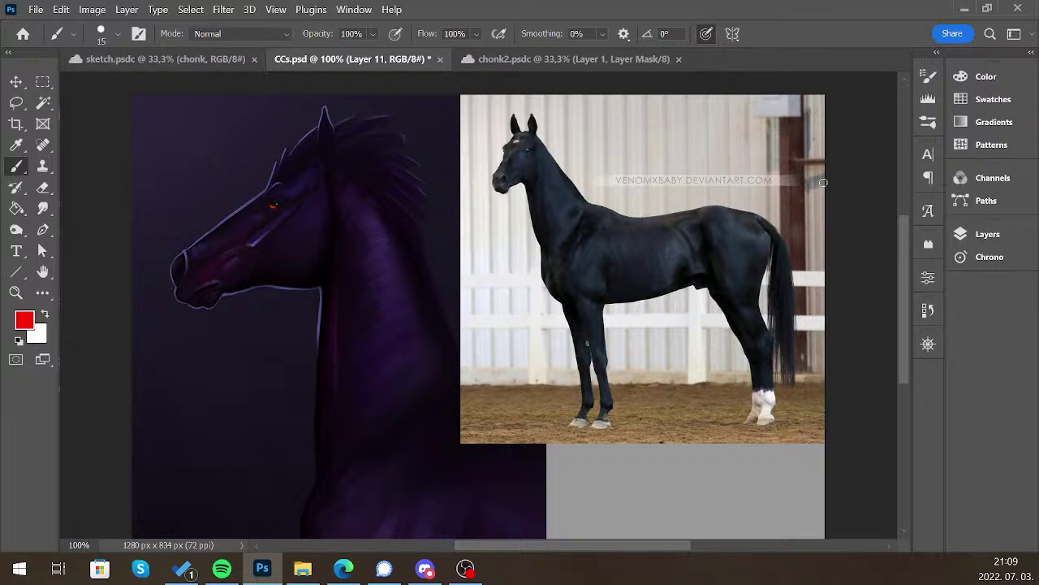
{"action": "mouse_move", "coordinate": [705, 275]}
{"action": "left_mouse_down"}
{"action": "mouse_move", "coordinate": [627, 311]}
{"action": "mouse_move", "coordinate": [719, 276]}
{"action": "mouse_move", "coordinate": [729, 323]}
{"action": "mouse_move", "coordinate": [723, 296]}
{"action": "mouse_move", "coordinate": [765, 261]}
{"action": "left_mouse_up"}
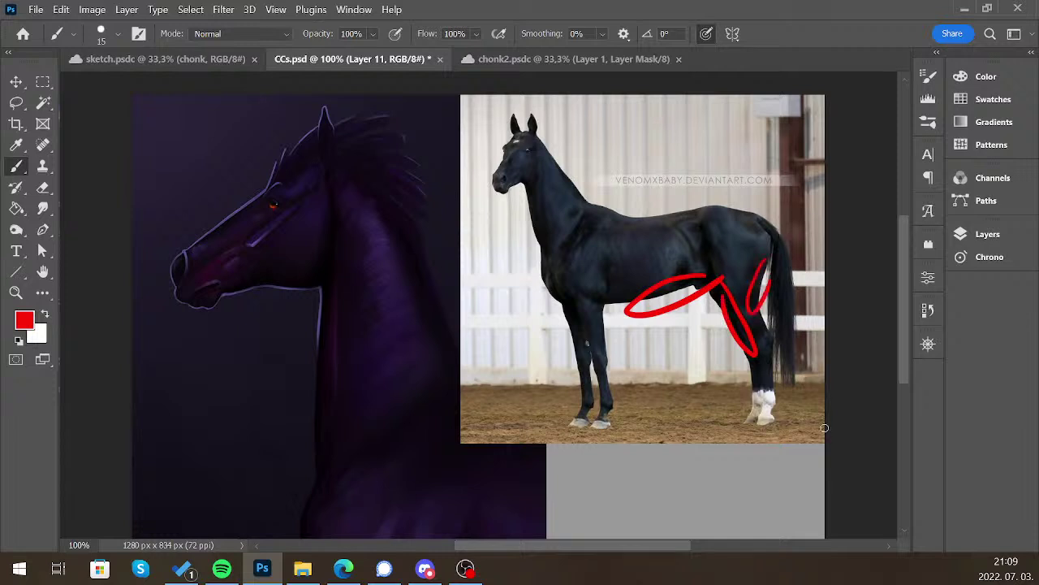
{"action": "mouse_move", "coordinate": [699, 228]}
{"action": "left_mouse_down"}
{"action": "mouse_move", "coordinate": [699, 264]}
{"action": "mouse_move", "coordinate": [719, 215]}
{"action": "left_mouse_up"}
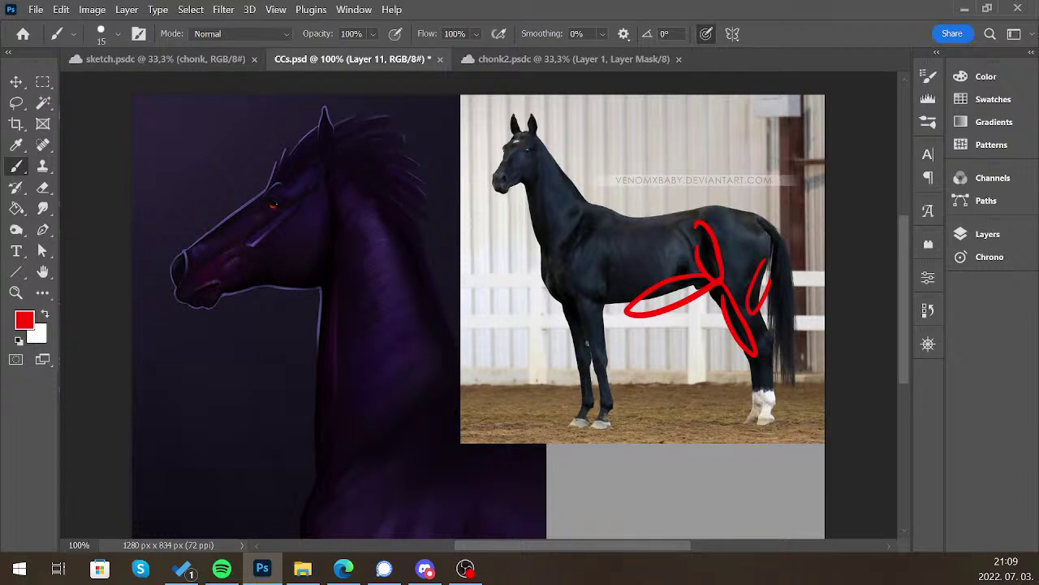
{"action": "left_click_drag", "start_coordinate": [602, 223], "coordinate": [590, 245]}
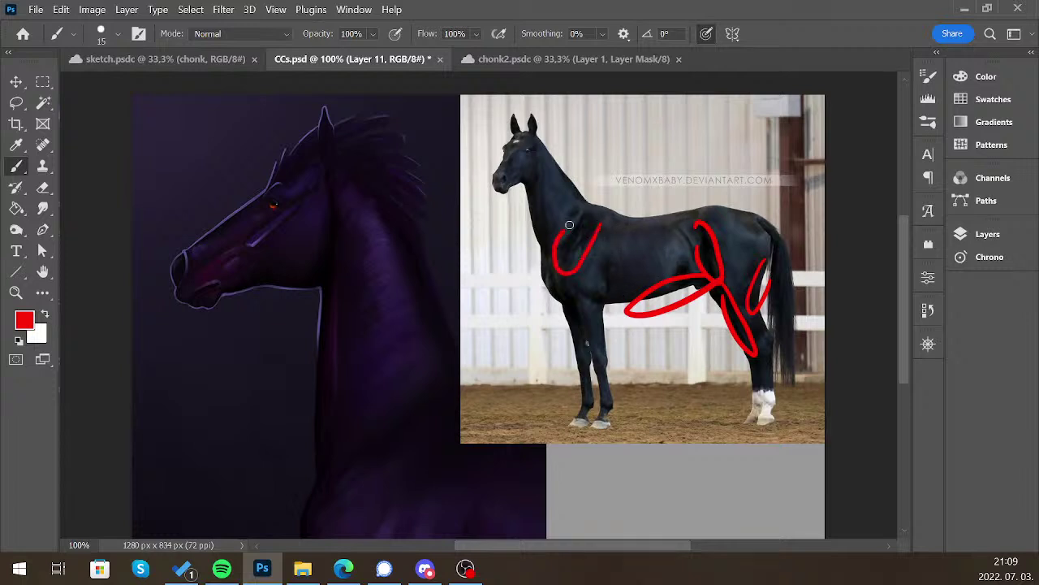
{"action": "left_click_drag", "start_coordinate": [569, 225], "coordinate": [600, 216]}
{"action": "left_click", "coordinate": [984, 234]}
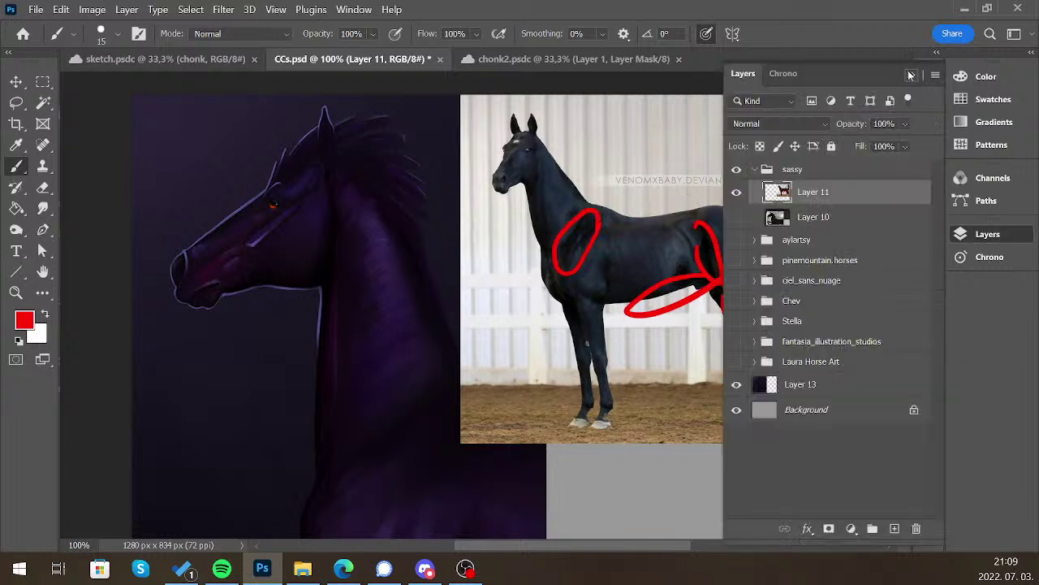
{"action": "left_click", "coordinate": [984, 234]}
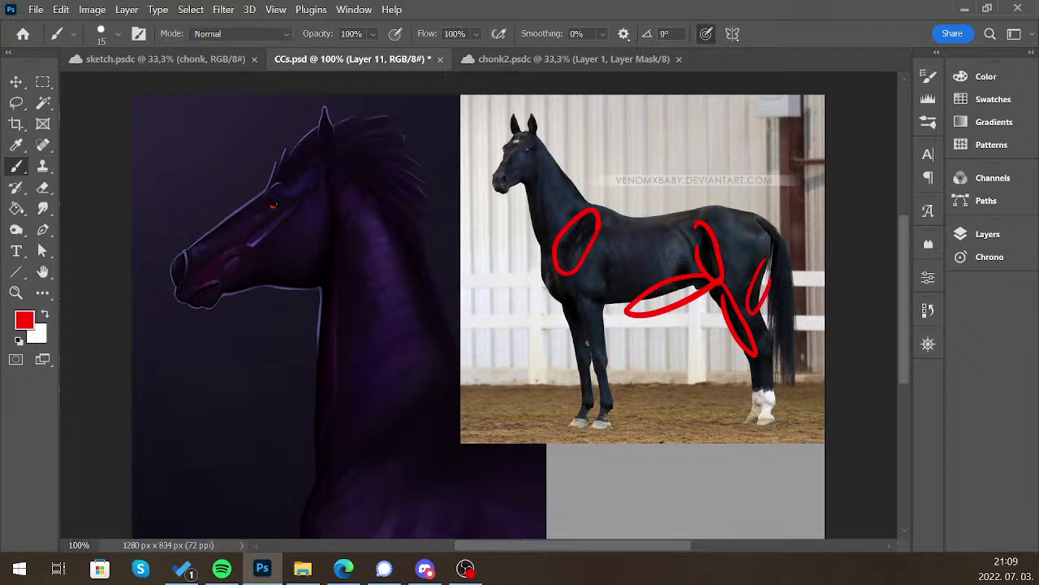
{"action": "key", "text": "ctrl+z"}
{"action": "key", "text": "ctrl+z"}
{"action": "key", "text": "ctrl+z"}
{"action": "key", "text": "ctrl+z"}
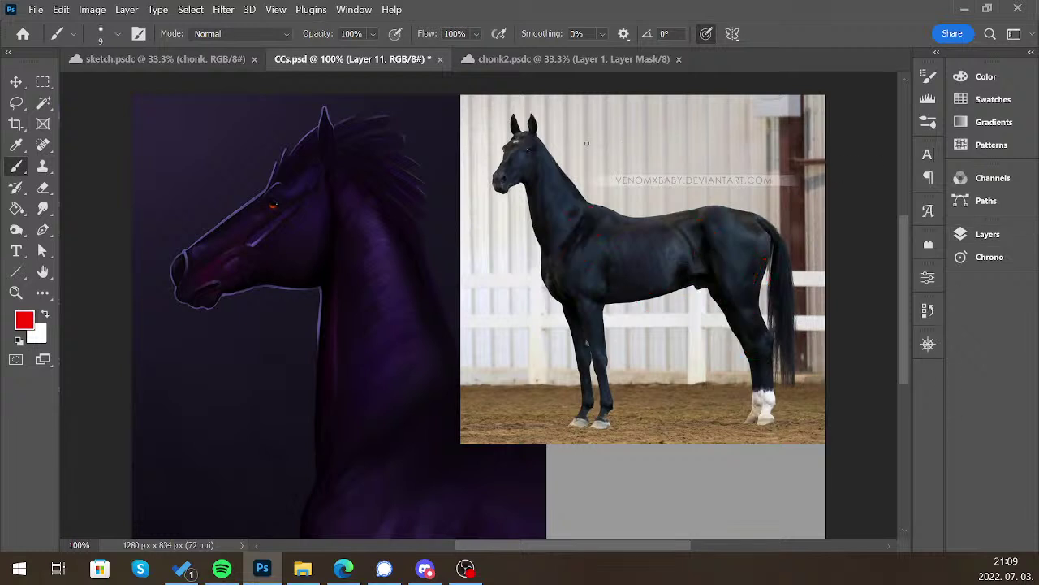
Add a new empty layer above Layer 11 and shrink the brush size
{"action": "left_click", "coordinate": [984, 234]}
{"action": "left_click", "coordinate": [894, 529]}
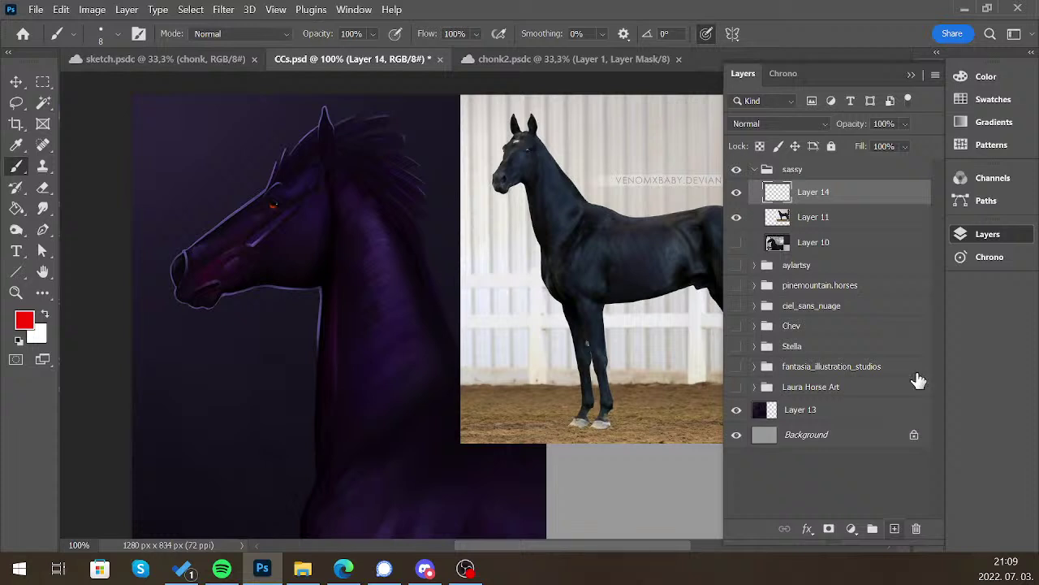
{"action": "key", "text": "bracketleft"}
{"action": "key", "text": "bracketleft"}
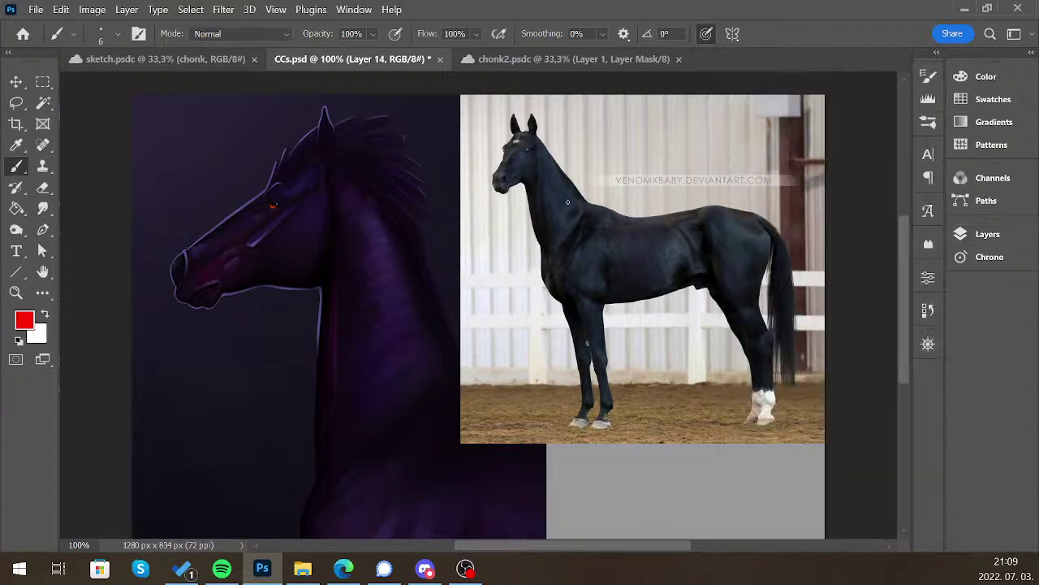
Draw red guide lines on the horse's neck, barrel and chest, then undo the last two
{"action": "mouse_move", "coordinate": [536, 158]}
{"action": "left_mouse_down"}
{"action": "mouse_move", "coordinate": [563, 225]}
{"action": "mouse_move", "coordinate": [612, 277]}
{"action": "left_mouse_up"}
{"action": "left_click_drag", "start_coordinate": [641, 220], "coordinate": [650, 297]}
{"action": "left_click_drag", "start_coordinate": [565, 173], "coordinate": [531, 218]}
{"action": "mouse_move", "coordinate": [553, 255]}
{"action": "left_mouse_down"}
{"action": "mouse_move", "coordinate": [590, 207]}
{"action": "mouse_move", "coordinate": [555, 275]}
{"action": "mouse_move", "coordinate": [598, 228]}
{"action": "left_mouse_up"}
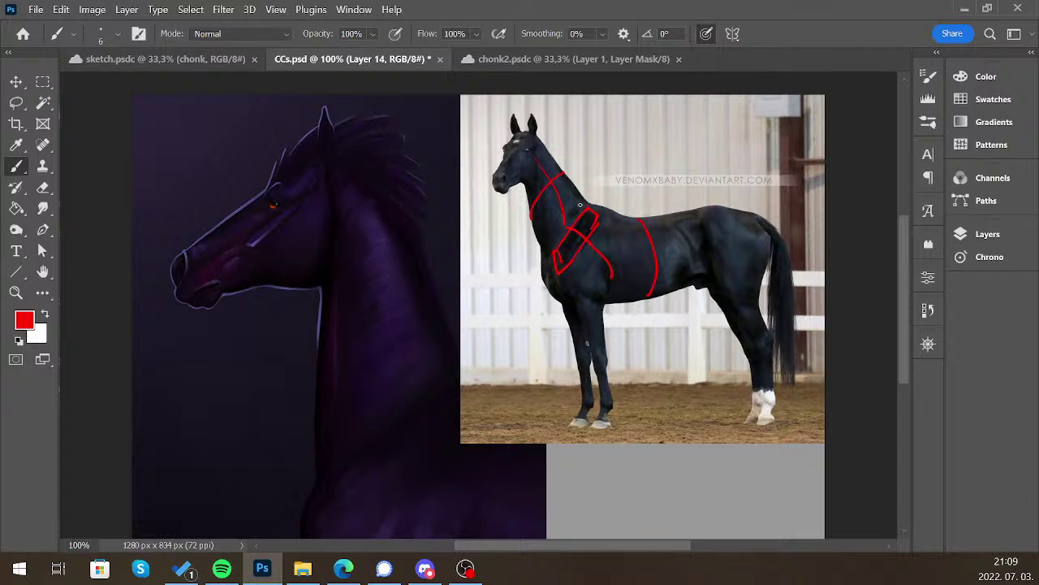
{"action": "key", "text": "ctrl+z"}
{"action": "key", "text": "ctrl+z"}
{"action": "key", "text": "ctrl+z"}
{"action": "key", "text": "ctrl+z"}
{"action": "key", "text": "ctrl+z"}
{"action": "key", "text": "ctrl+z"}
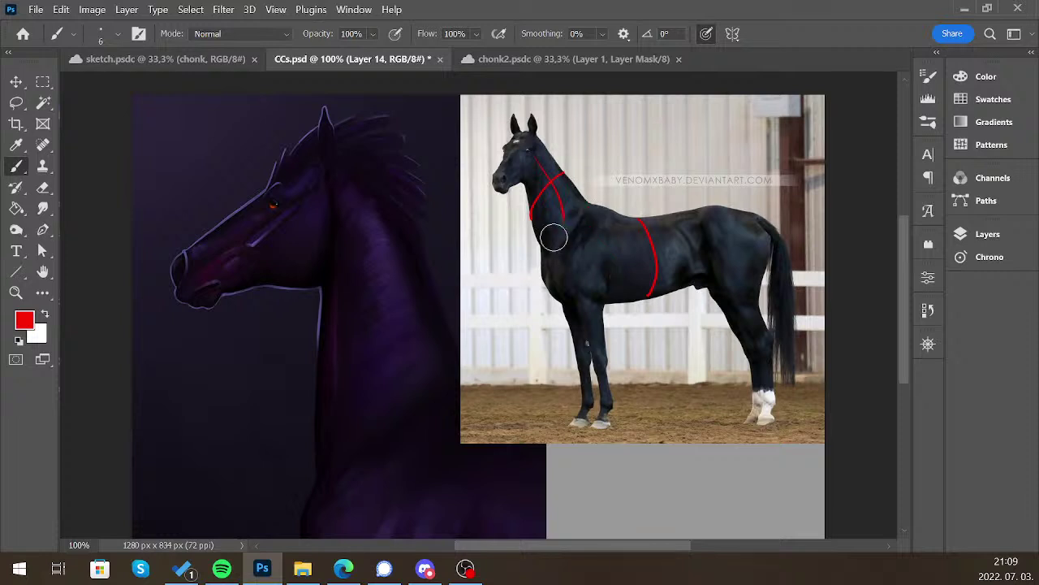
{"action": "key", "text": "ctrl+z"}
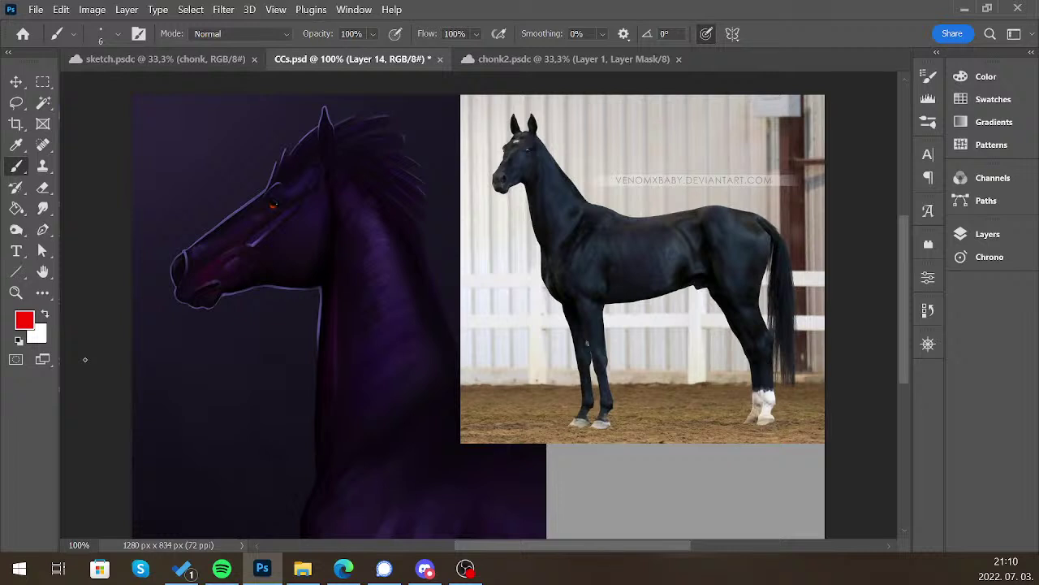
Switch to the Eyedropper tool for sampling colours from the canvas
{"action": "key", "text": "i"}
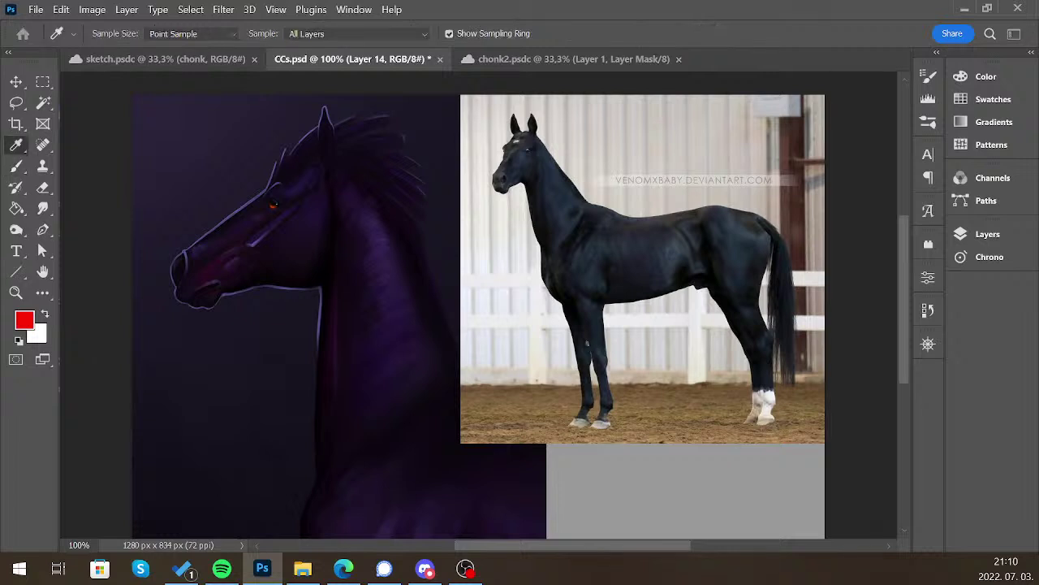
{"action": "left_click", "coordinate": [24, 320]}
{"action": "left_click_drag", "start_coordinate": [238, 195], "coordinate": [271, 72]}
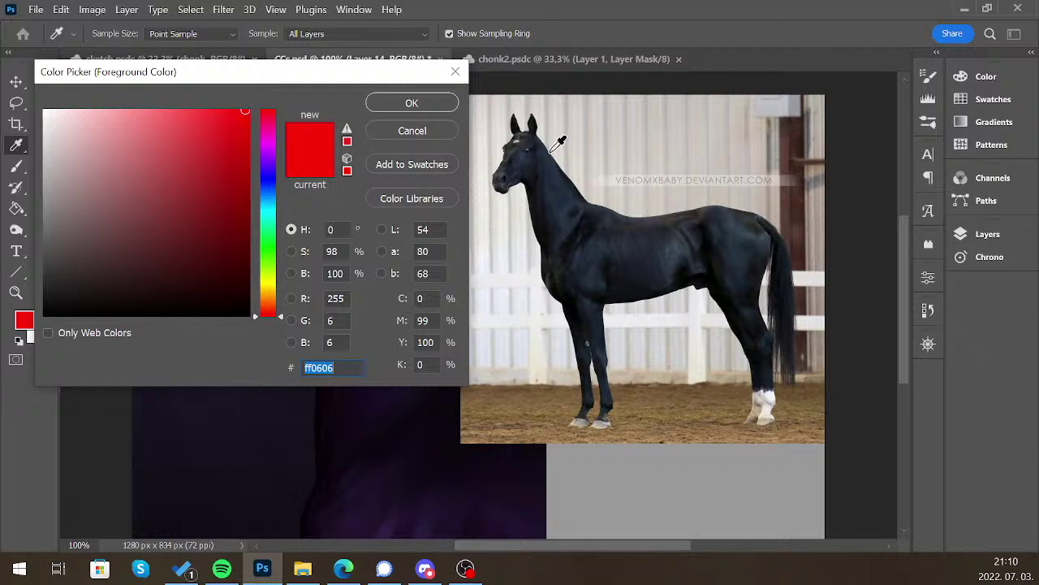
{"action": "left_click_drag", "start_coordinate": [553, 151], "coordinate": [551, 242]}
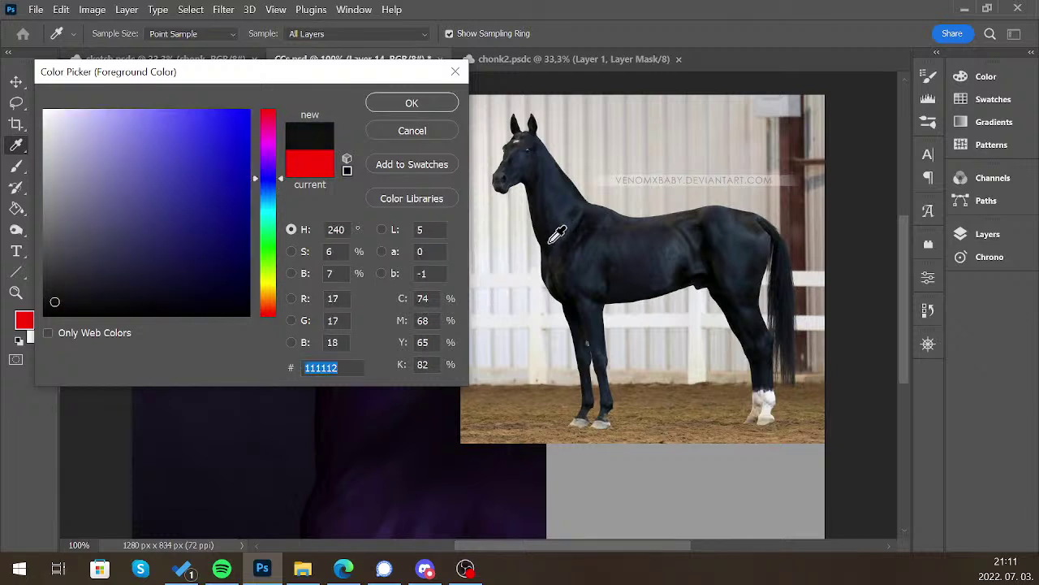
{"action": "left_click", "coordinate": [562, 209]}
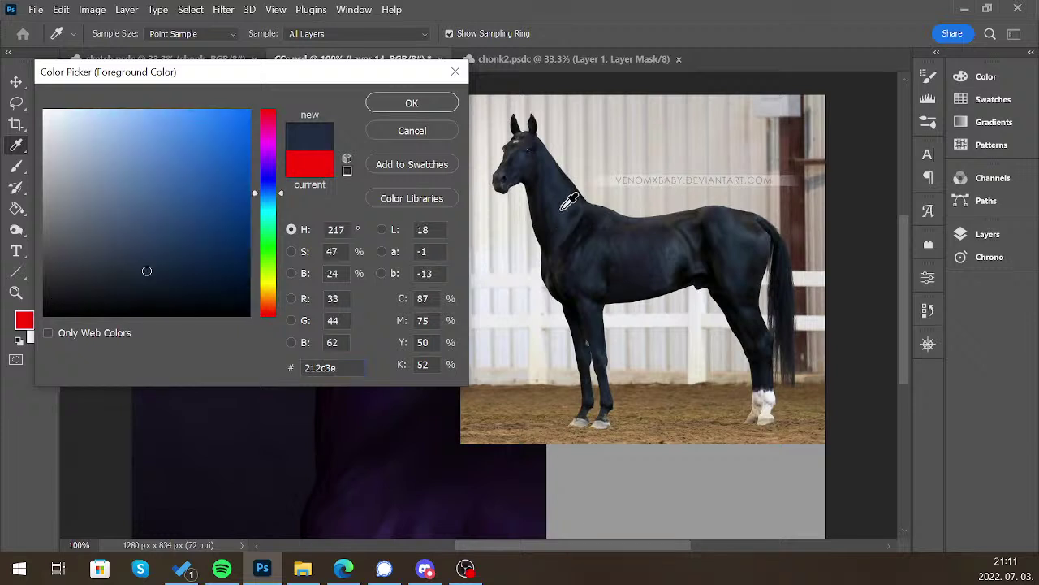
{"action": "left_click", "coordinate": [564, 203]}
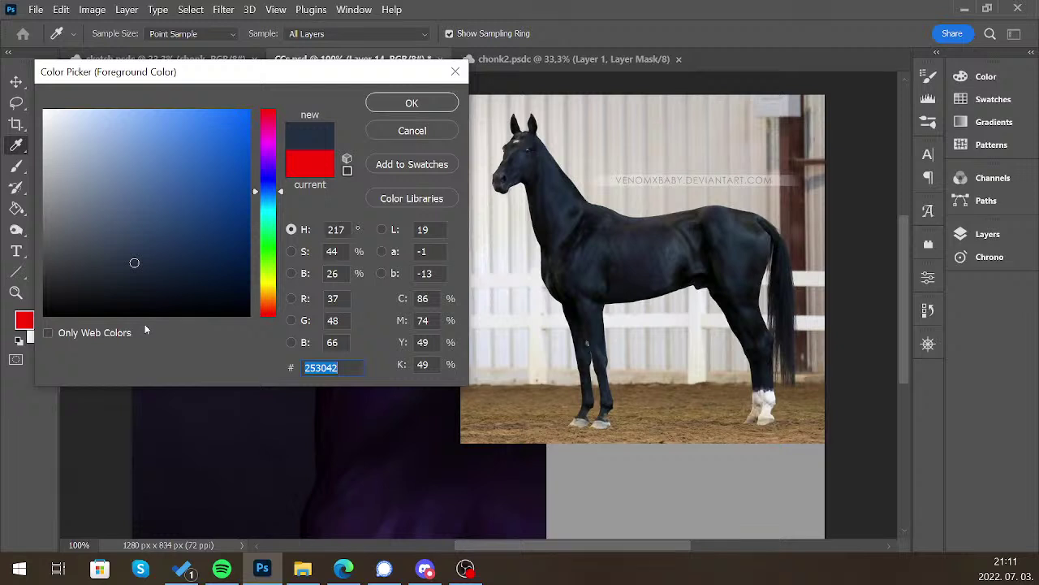
{"action": "left_click", "coordinate": [588, 216]}
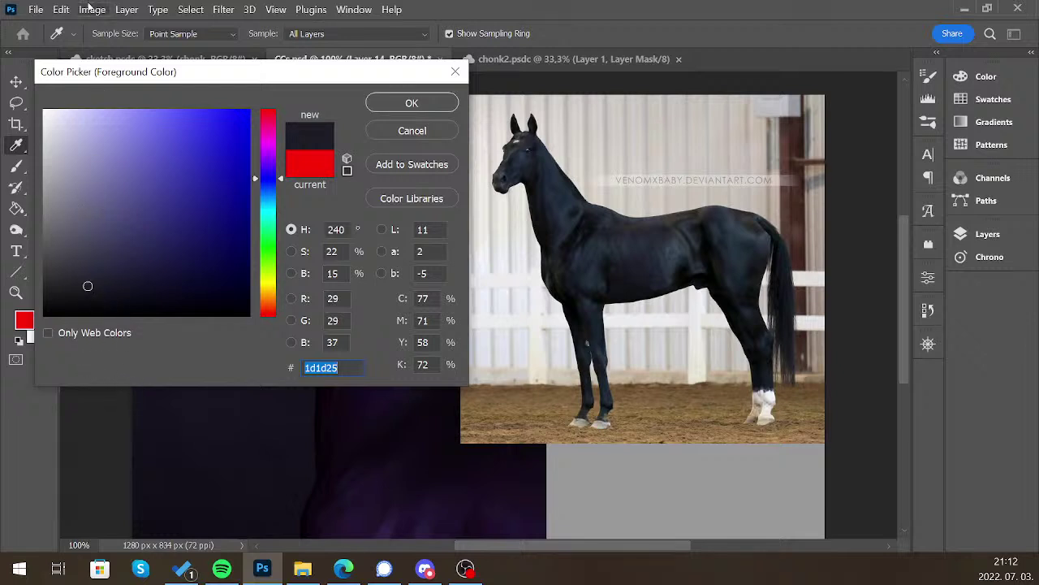
{"action": "left_click", "coordinate": [443, 137]}
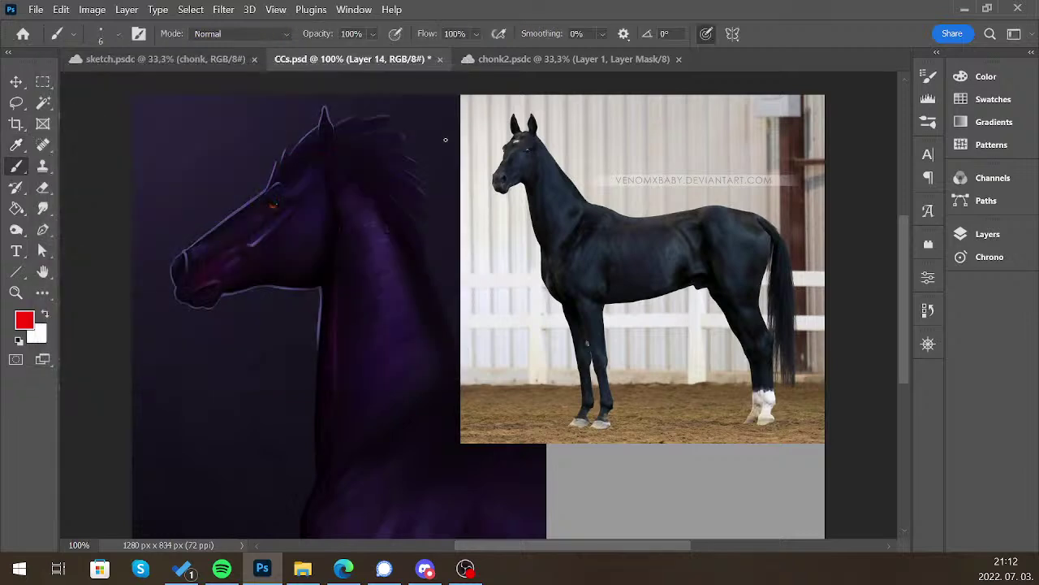
With the Move tool active, hide the black horse photo and the Layer 14 overlay
{"action": "left_click", "coordinate": [16, 82]}
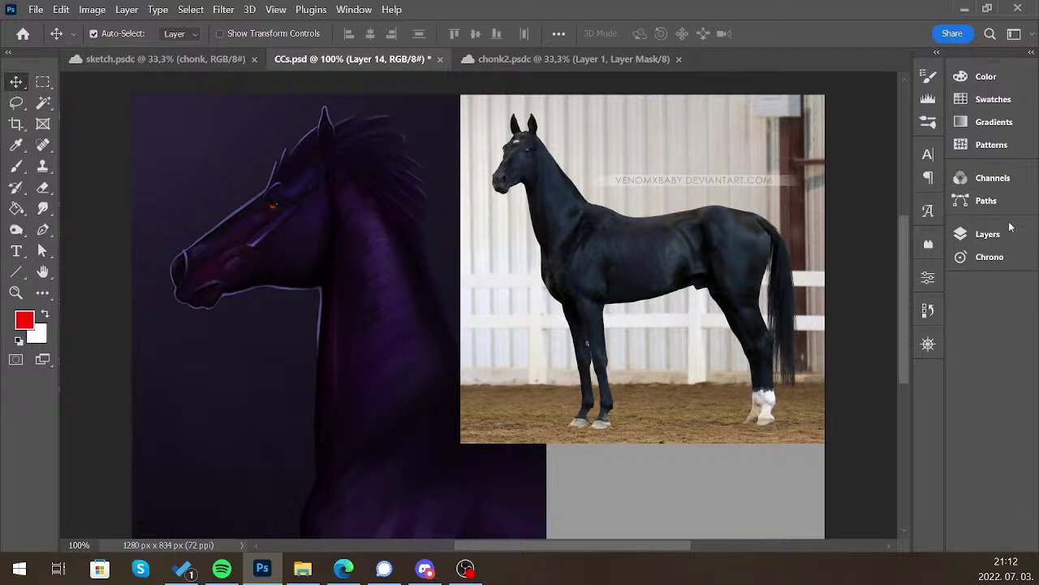
{"action": "left_click", "coordinate": [928, 344]}
{"action": "left_click", "coordinate": [984, 235]}
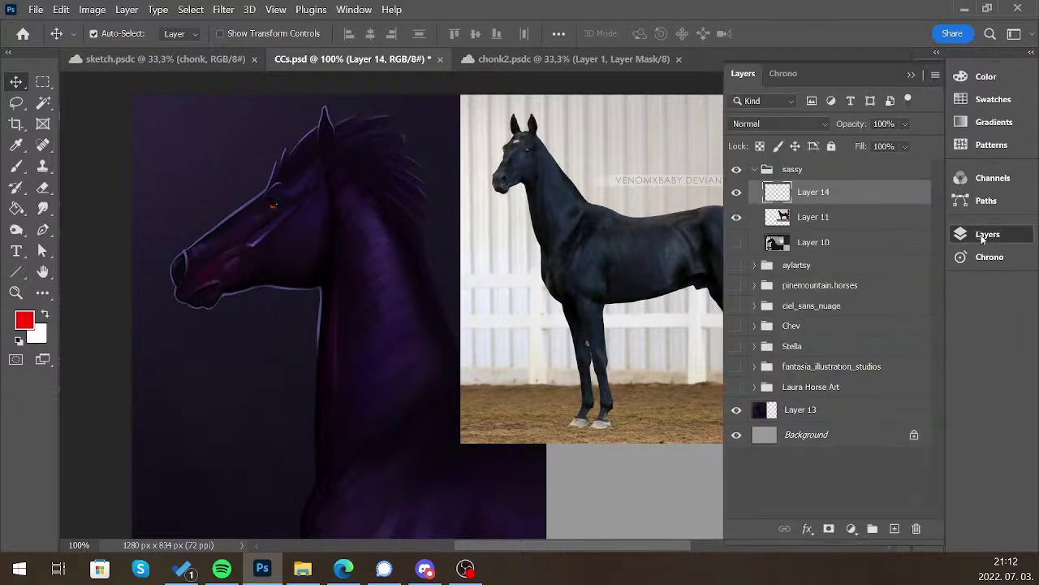
{"action": "left_click", "coordinate": [737, 216]}
{"action": "left_click", "coordinate": [737, 193]}
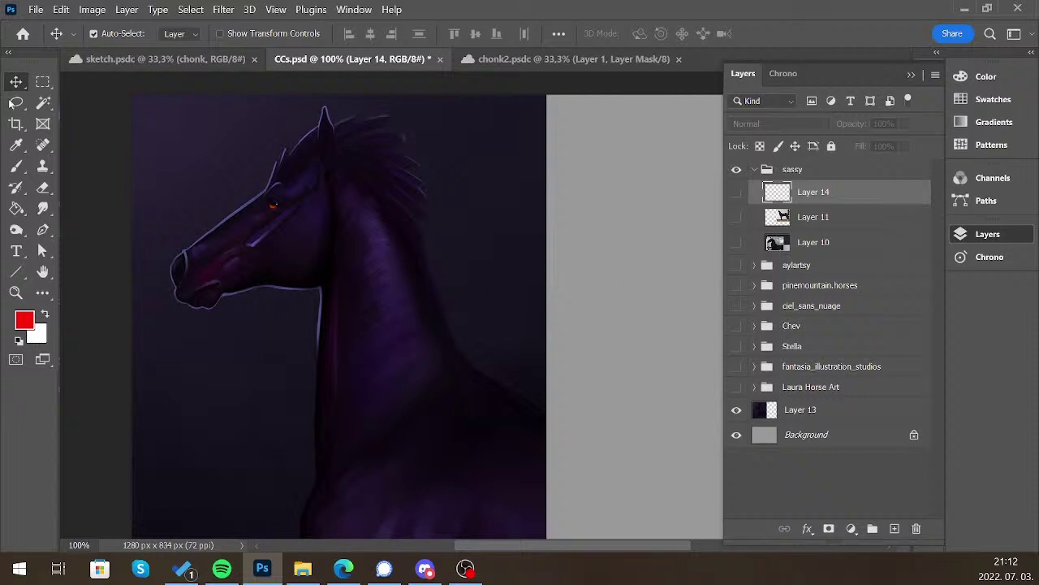
Nudge the purple horse painting slightly right, then hide Layer 13
{"action": "left_click_drag", "start_coordinate": [351, 229], "coordinate": [376, 228]}
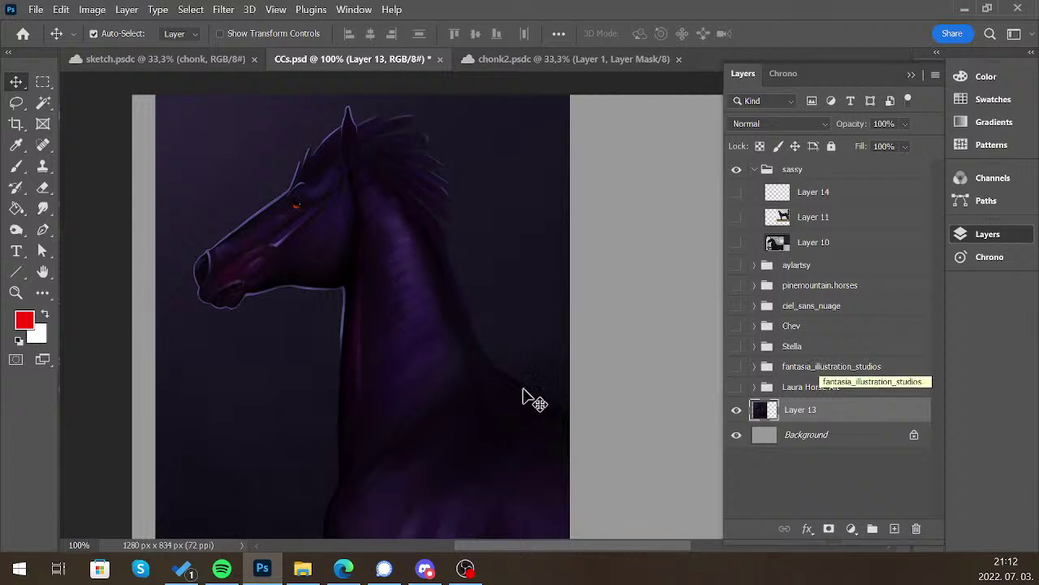
{"action": "left_click_drag", "start_coordinate": [522, 398], "coordinate": [536, 332]}
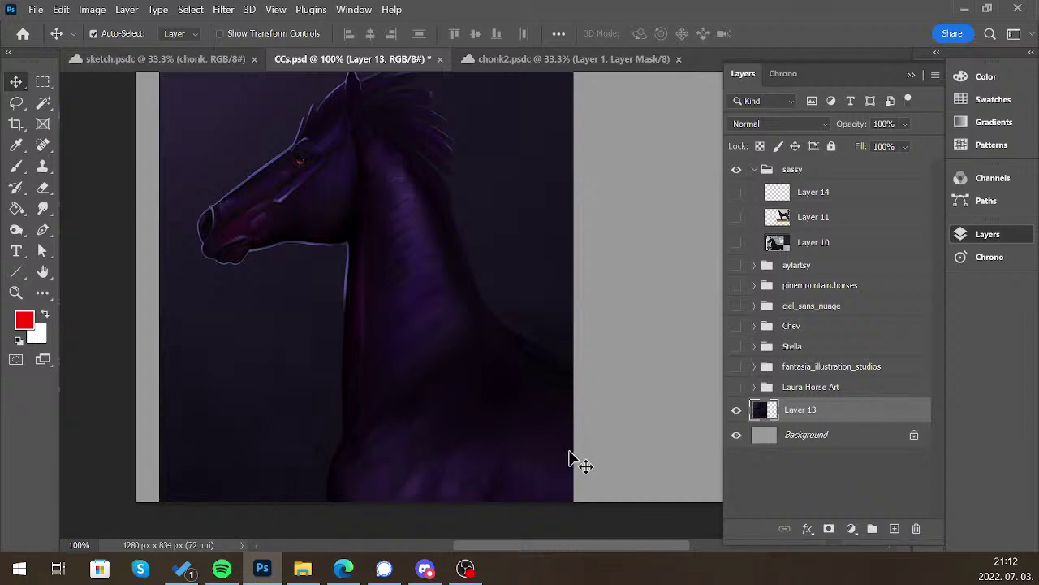
{"action": "scroll", "coordinate": [552, 418], "scroll_direction": "up", "scroll_amount": 1}
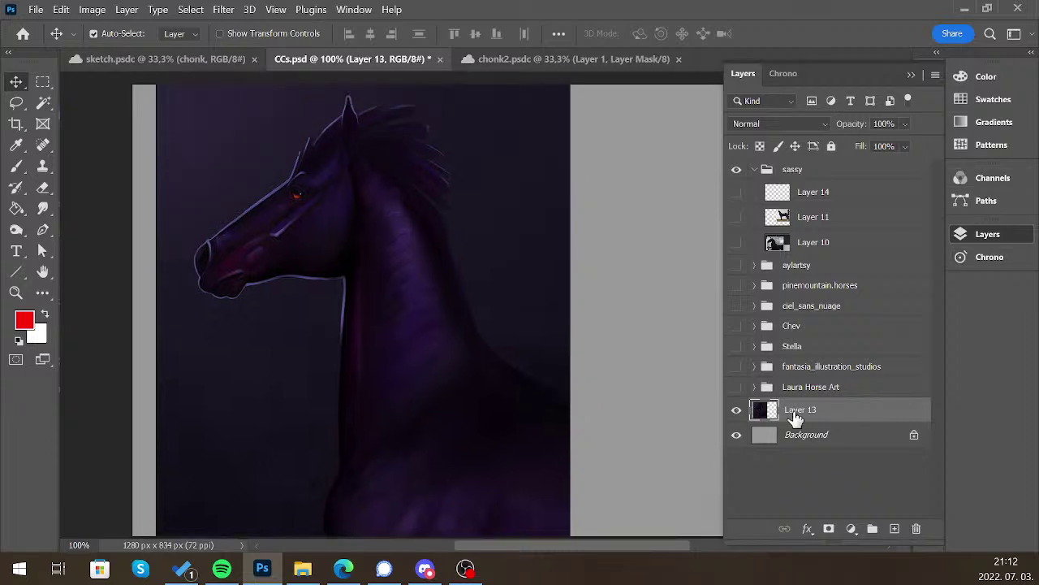
{"action": "left_click", "coordinate": [736, 410]}
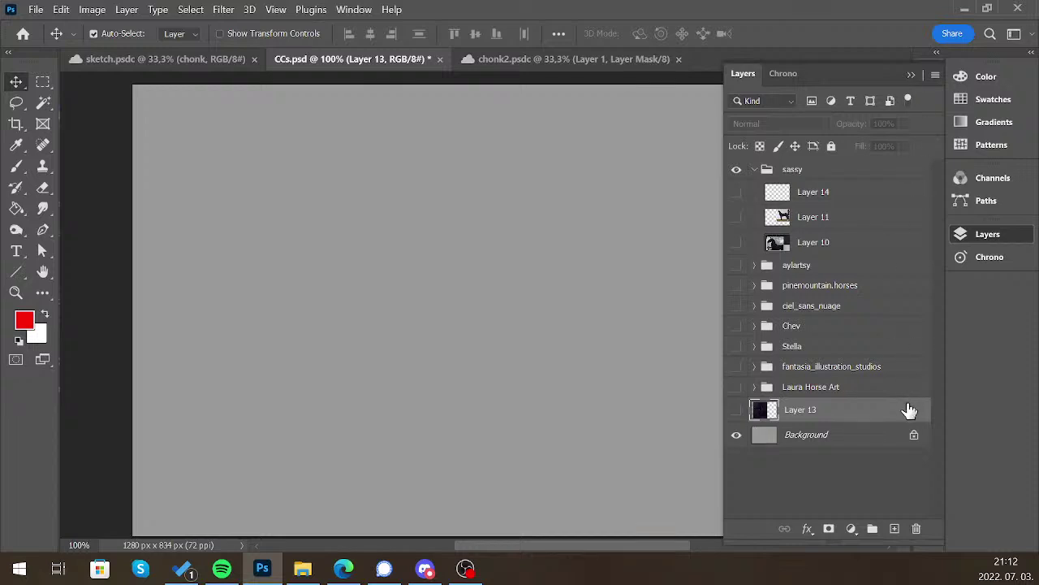
Collapse the sassy group and make the aylartsy group's brown pony drawing visible
{"action": "left_click", "coordinate": [755, 169]}
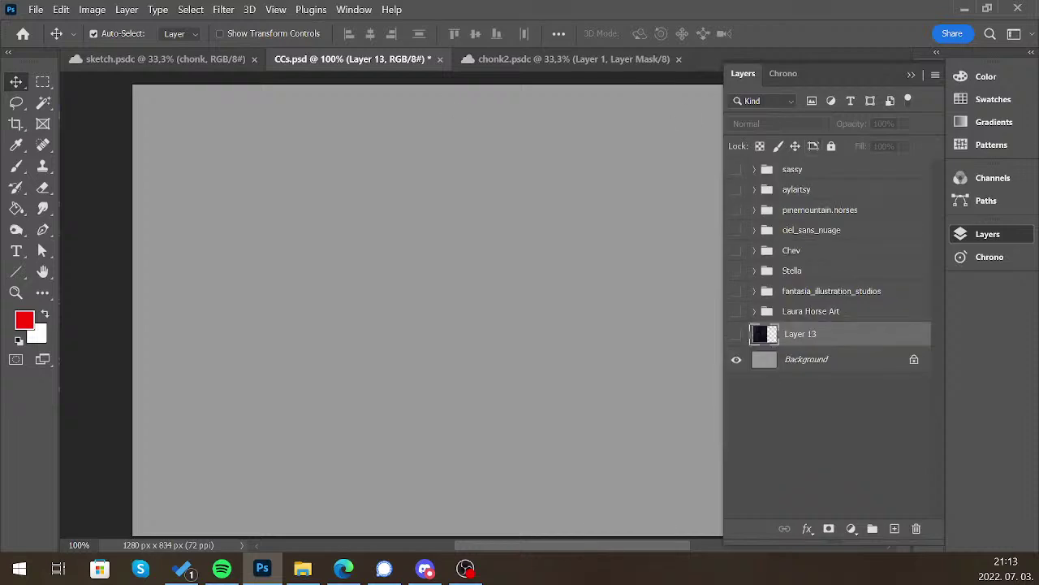
{"action": "left_click", "coordinate": [344, 568]}
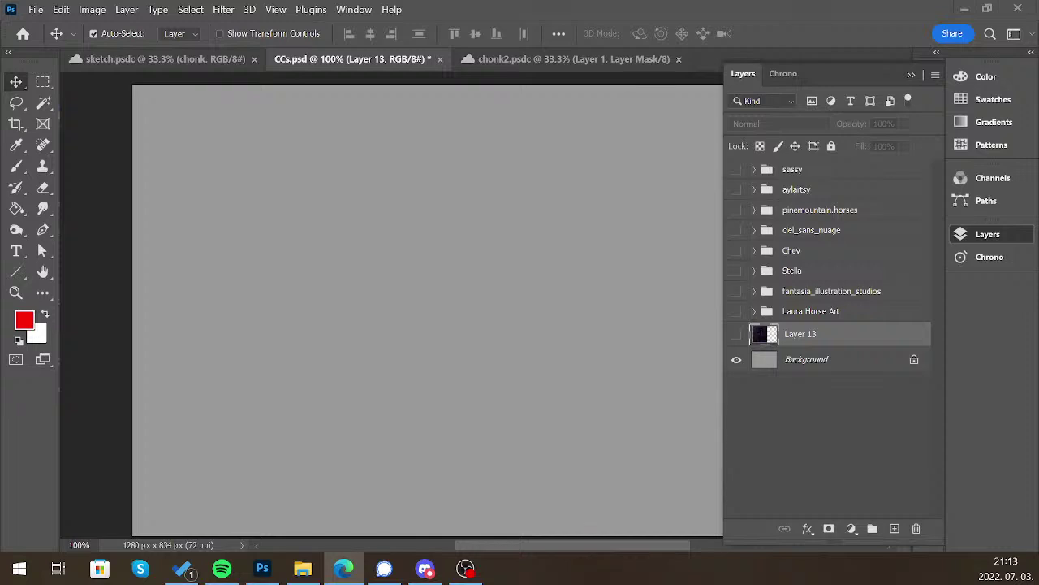
{"action": "left_click", "coordinate": [737, 189]}
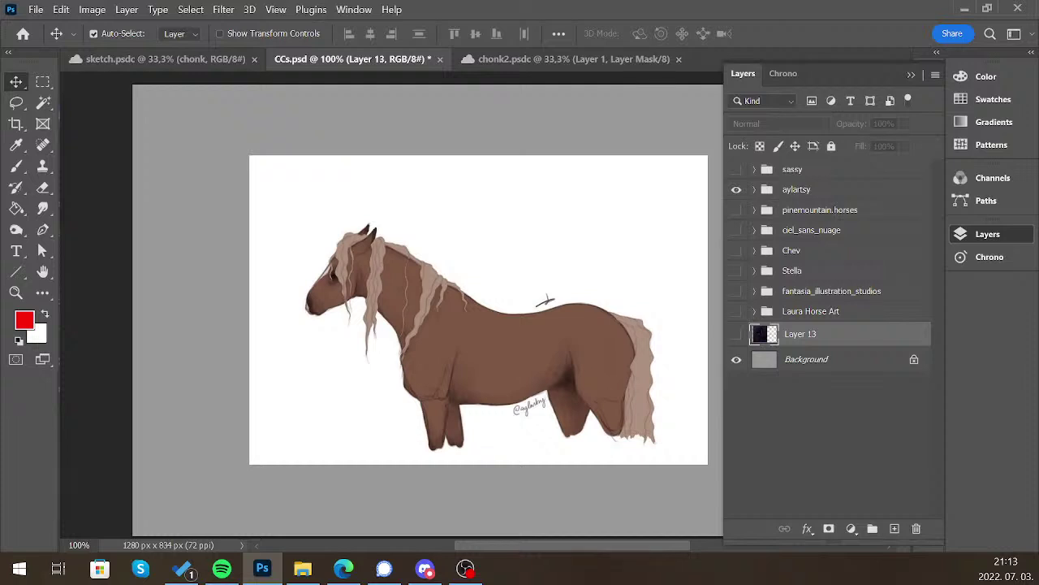
Switch over to the Edge browser
{"action": "left_click", "coordinate": [344, 568]}
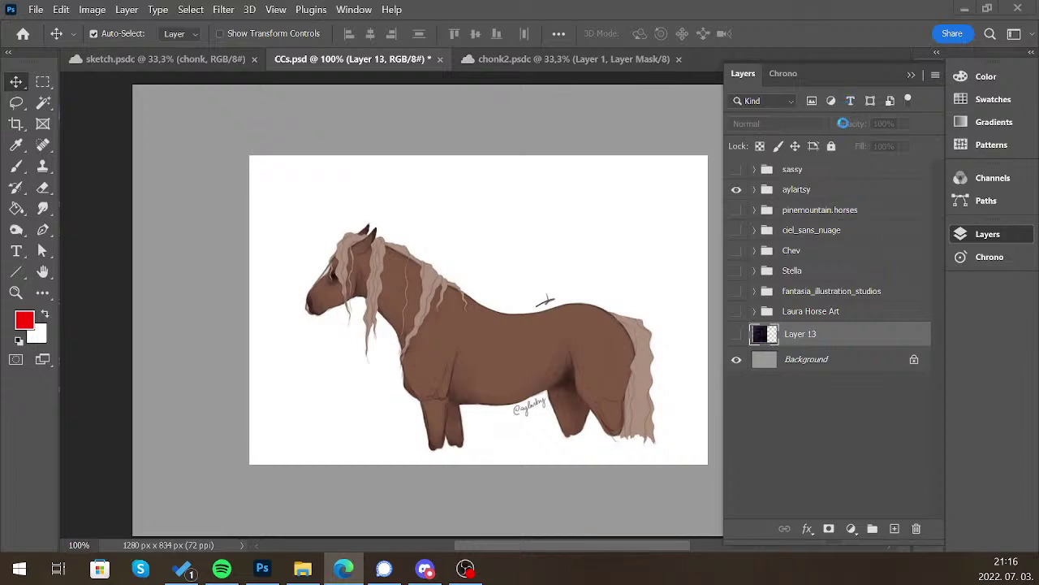
Expand the aylartsy group and add a new empty layer above Layer 12
{"action": "left_click", "coordinate": [755, 190]}
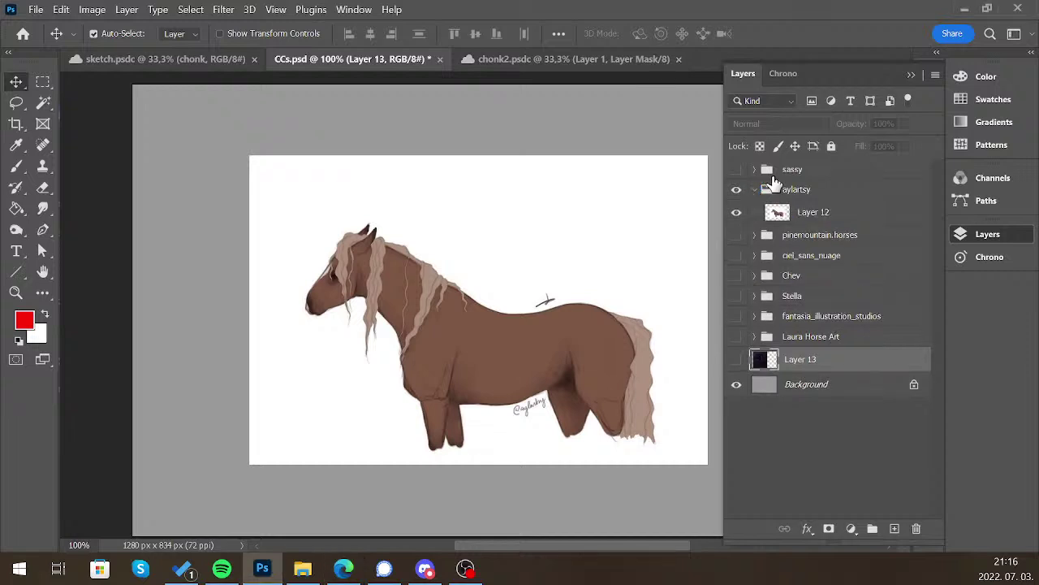
{"action": "left_click", "coordinate": [877, 212]}
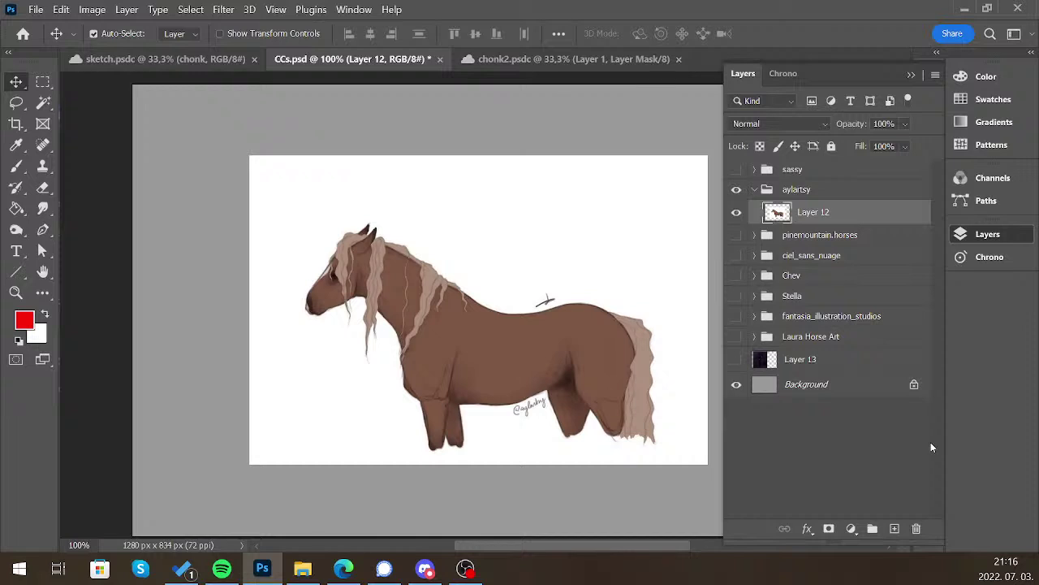
{"action": "left_click", "coordinate": [894, 528]}
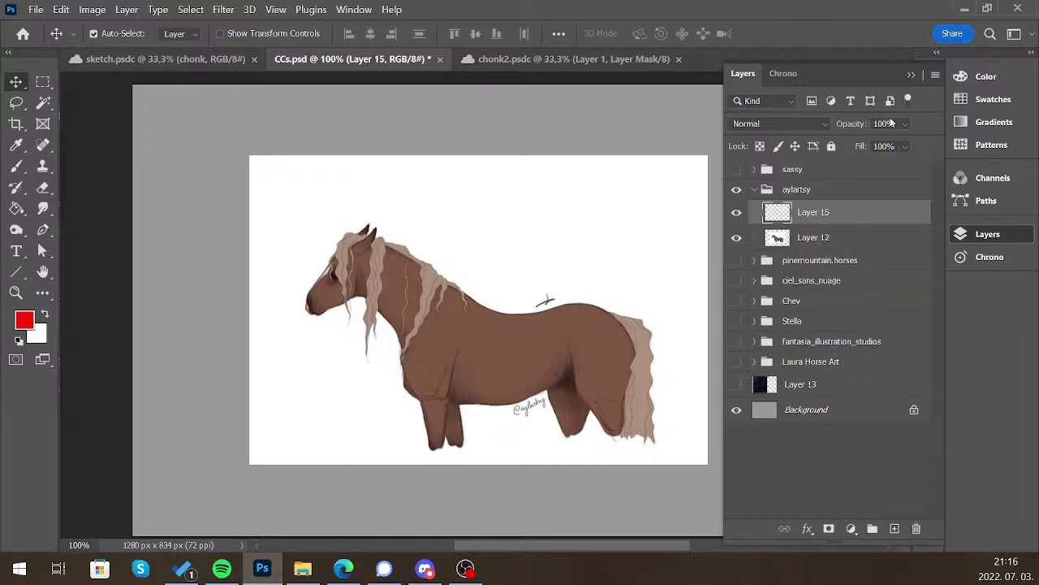
Fill an elliptical selection above the pony's back with sampled grey 929191
{"action": "left_click", "coordinate": [43, 84]}
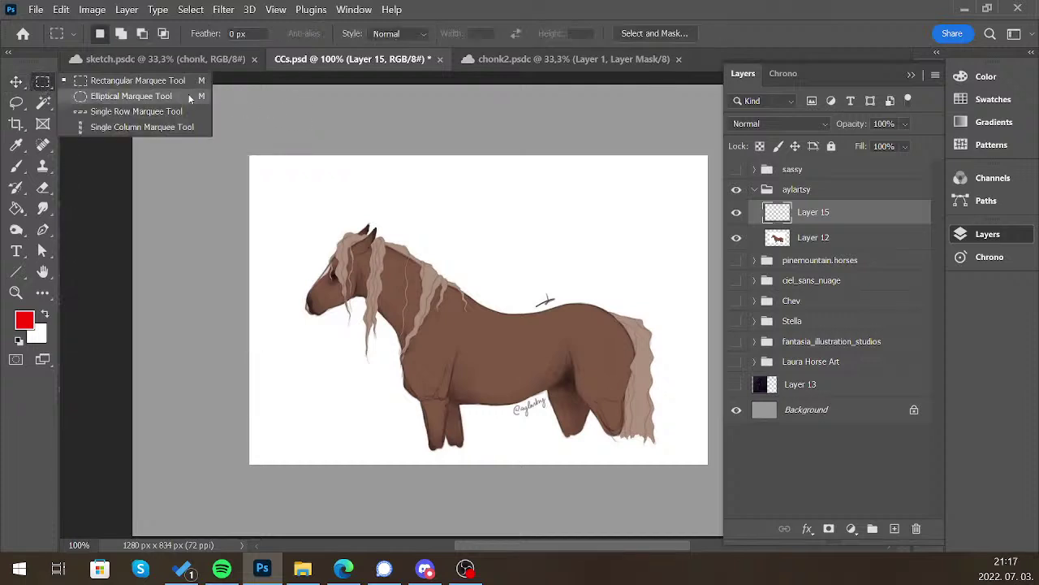
{"action": "left_click", "coordinate": [122, 95]}
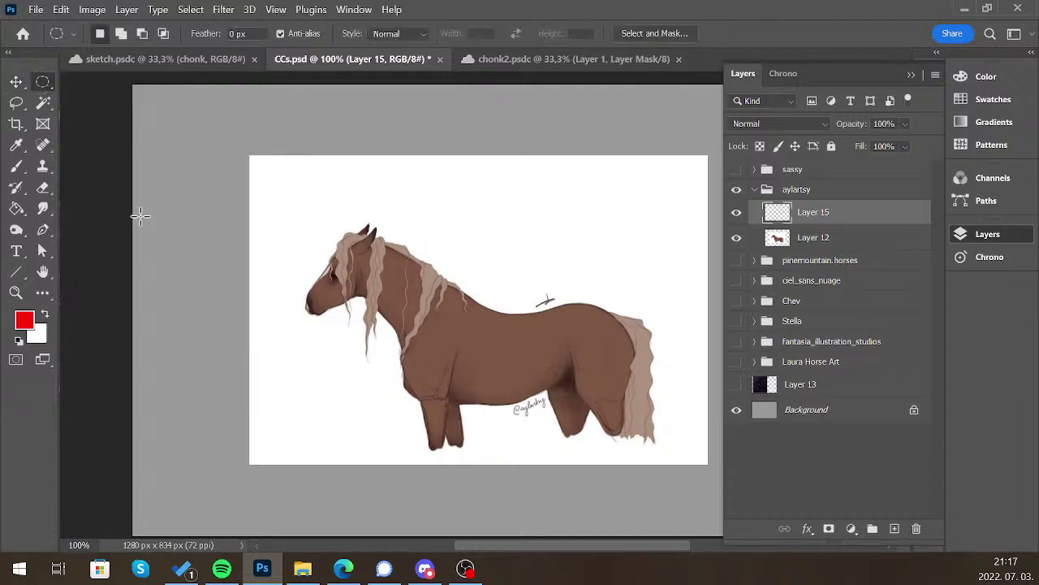
{"action": "left_click", "coordinate": [24, 320]}
{"action": "left_click_drag", "start_coordinate": [495, 122], "coordinate": [515, 130]}
{"action": "left_click", "coordinate": [420, 101]}
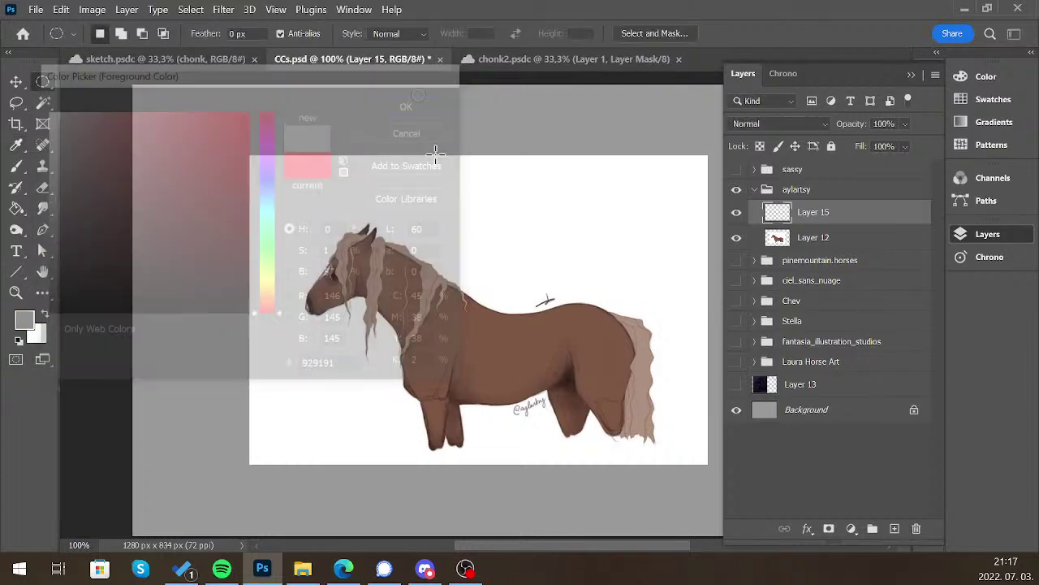
{"action": "left_click_drag", "start_coordinate": [436, 155], "coordinate": [599, 279]}
{"action": "key", "text": "g"}
{"action": "left_click", "coordinate": [555, 236]}
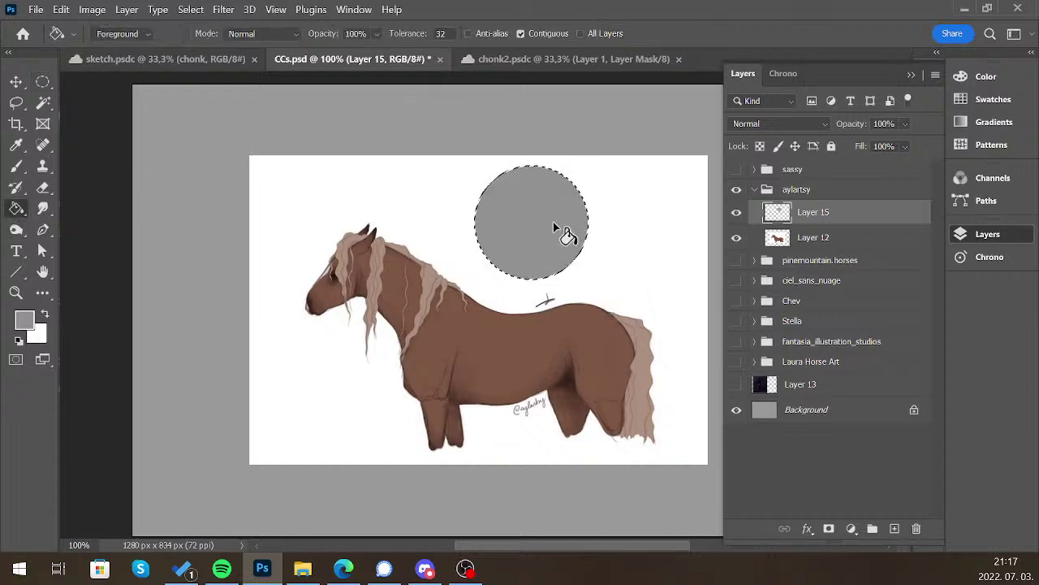
Switch to the Move tool and clear the selection around the grey circle
{"action": "key", "text": "v"}
{"action": "key", "text": "ctrl+d"}
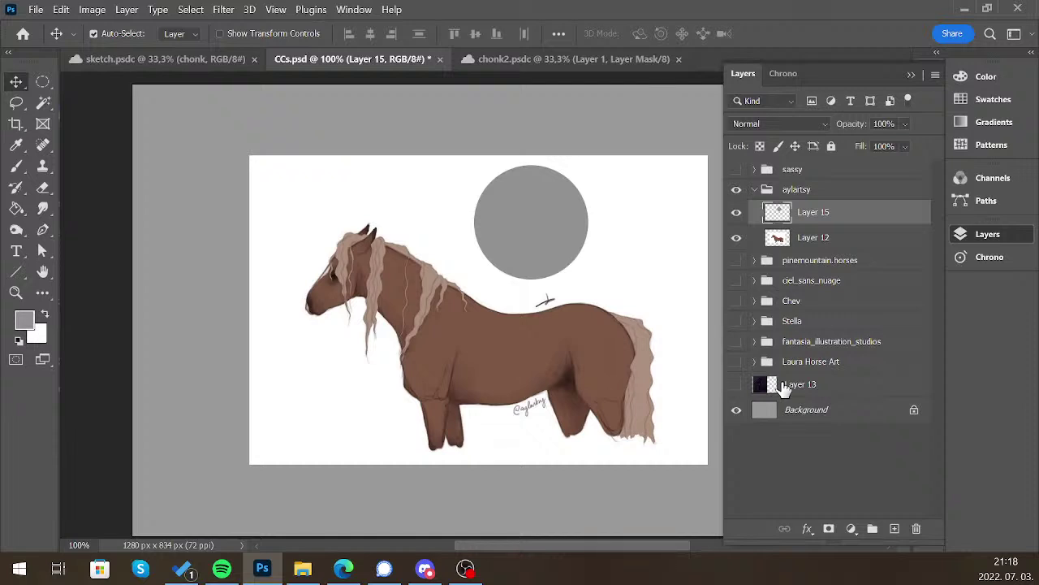
Lock Layer 15's transparency and load the Soft Round Pressure Opacity and Flow brush in dark grey 2e2e2e
{"action": "left_click", "coordinate": [760, 146]}
{"action": "left_click", "coordinate": [16, 165]}
{"action": "left_click", "coordinate": [119, 34]}
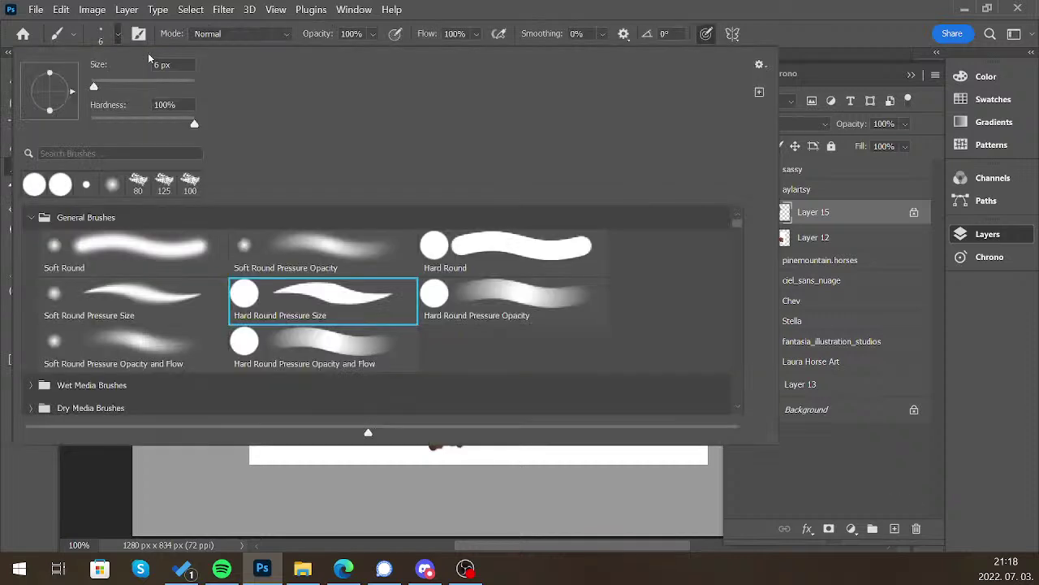
{"action": "double_click", "coordinate": [167, 352]}
{"action": "left_click", "coordinate": [25, 318]}
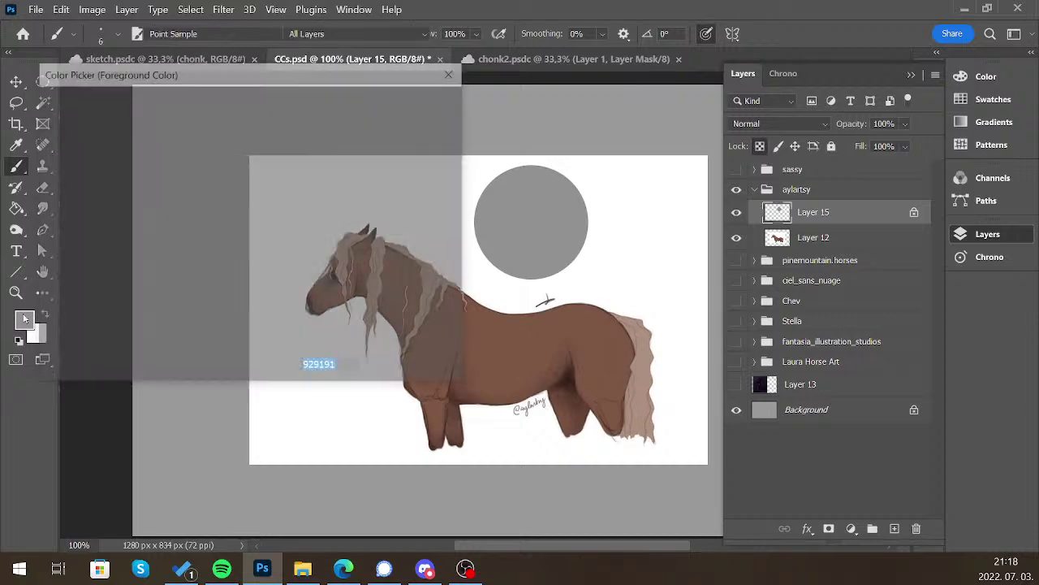
{"action": "left_click", "coordinate": [46, 279]}
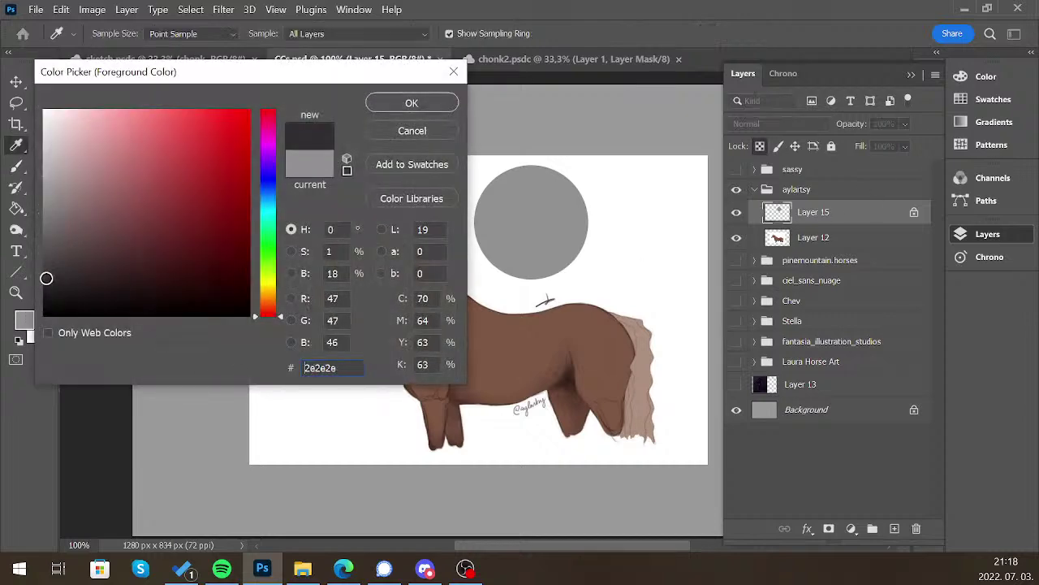
{"action": "left_click", "coordinate": [412, 104]}
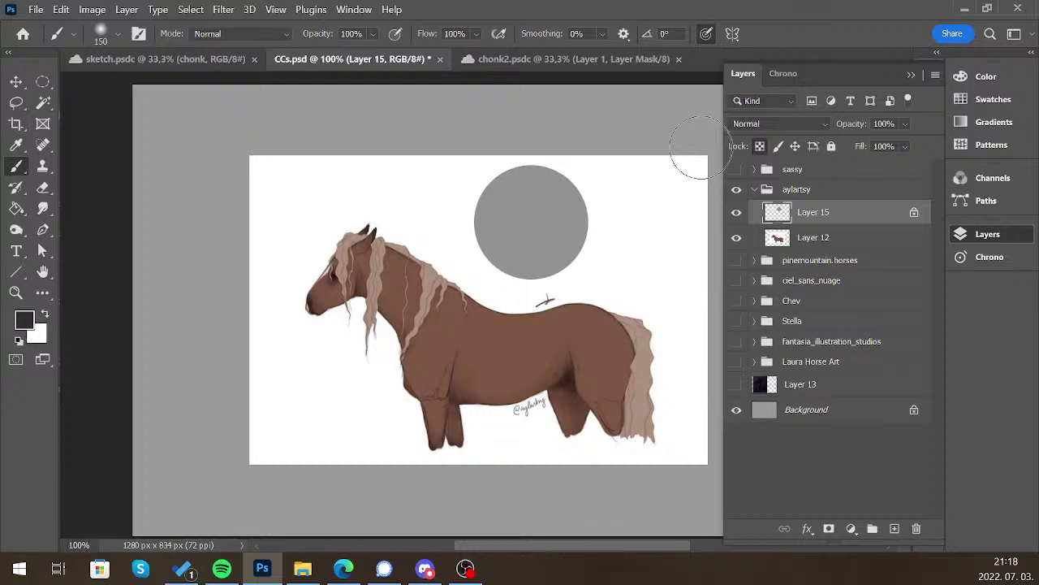
Resize the brush from 150 to 250 px, then down to 10 and up to 20 px
{"action": "key", "text": "bracketright"}
{"action": "key", "text": "bracketright"}
{"action": "key", "text": "bracketright"}
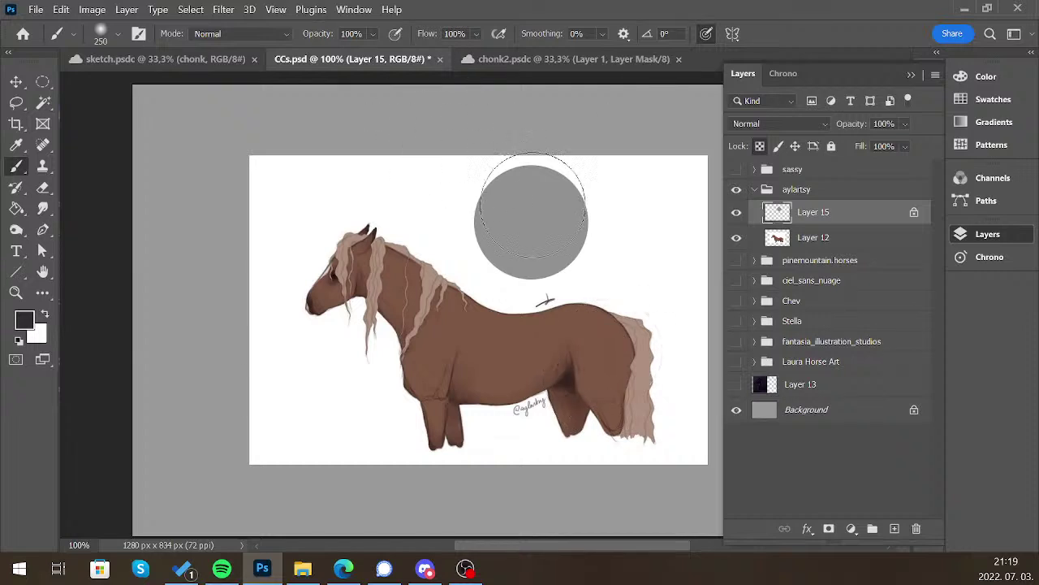
{"action": "key", "text": "bracketleft"}
{"action": "key", "text": "bracketleft"}
{"action": "key", "text": "bracketleft"}
{"action": "key", "text": "bracketleft"}
{"action": "key", "text": "bracketleft"}
{"action": "key", "text": "bracketleft"}
{"action": "key", "text": "bracketleft"}
{"action": "key", "text": "bracketleft"}
{"action": "key", "text": "bracketleft"}
{"action": "key", "text": "bracketleft"}
{"action": "key", "text": "bracketleft"}
{"action": "key", "text": "bracketleft"}
{"action": "key", "text": "bracketleft"}
{"action": "key", "text": "bracketleft"}
{"action": "key", "text": "bracketleft"}
{"action": "key", "text": "bracketleft"}
{"action": "key", "text": "bracketleft"}
{"action": "key", "text": "bracketleft"}
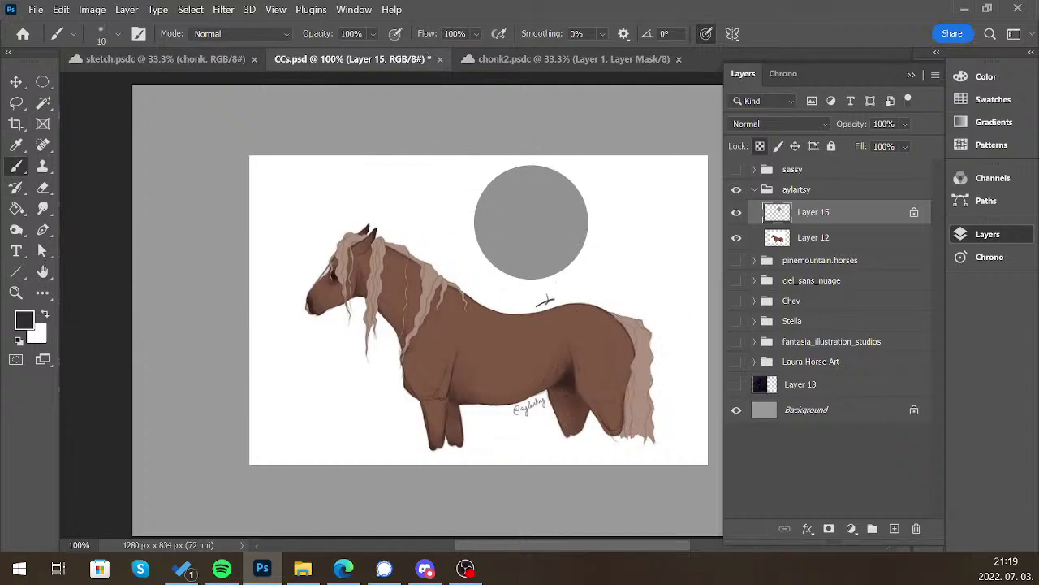
{"action": "key", "text": "bracketright"}
Paint a dark arrow pointing down at the circle, then relock Layer 15's transparency
{"action": "left_click", "coordinate": [915, 212]}
{"action": "mouse_move", "coordinate": [424, 104]}
{"action": "left_mouse_down"}
{"action": "mouse_move", "coordinate": [474, 147]}
{"action": "mouse_move", "coordinate": [451, 143]}
{"action": "left_mouse_up"}
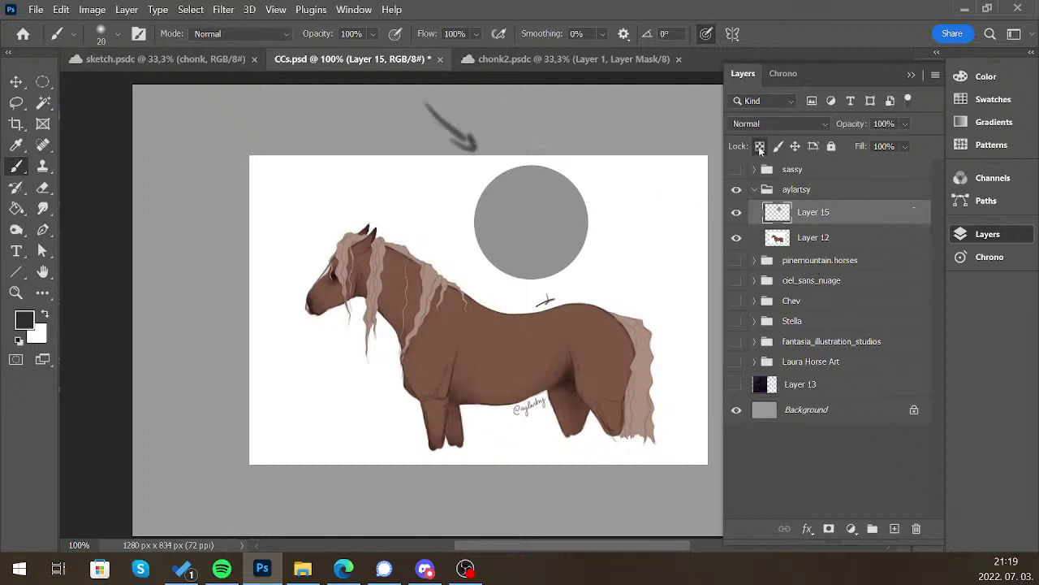
{"action": "left_click", "coordinate": [760, 147]}
Softly shade the circle's lower side with 300 and 600 px strokes, ending at 150 px
{"action": "key", "text": "bracketright"}
{"action": "key", "text": "bracketright"}
{"action": "key", "text": "bracketright"}
{"action": "key", "text": "bracketright"}
{"action": "key", "text": "bracketright"}
{"action": "key", "text": "bracketright"}
{"action": "key", "text": "bracketright"}
{"action": "key", "text": "bracketright"}
{"action": "key", "text": "bracketright"}
{"action": "key", "text": "bracketright"}
{"action": "key", "text": "bracketright"}
{"action": "key", "text": "bracketright"}
{"action": "key", "text": "bracketright"}
{"action": "key", "text": "bracketright"}
{"action": "key", "text": "bracketright"}
{"action": "key", "text": "bracketright"}
{"action": "key", "text": "bracketright"}
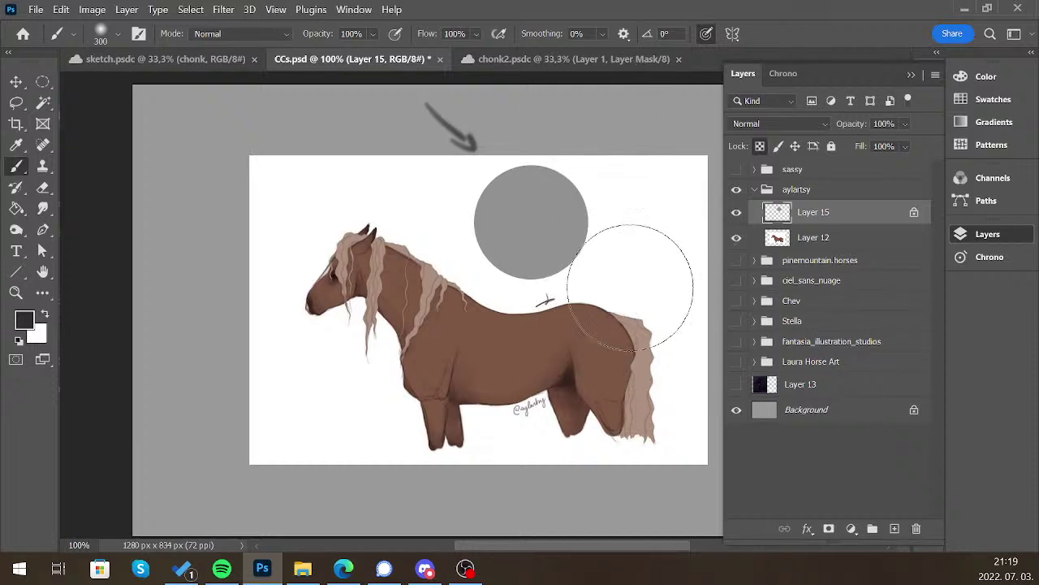
{"action": "mouse_move", "coordinate": [584, 260]}
{"action": "left_mouse_down"}
{"action": "mouse_move", "coordinate": [530, 305]}
{"action": "mouse_move", "coordinate": [543, 310]}
{"action": "mouse_move", "coordinate": [509, 294]}
{"action": "mouse_move", "coordinate": [594, 282]}
{"action": "mouse_move", "coordinate": [568, 313]}
{"action": "left_mouse_up"}
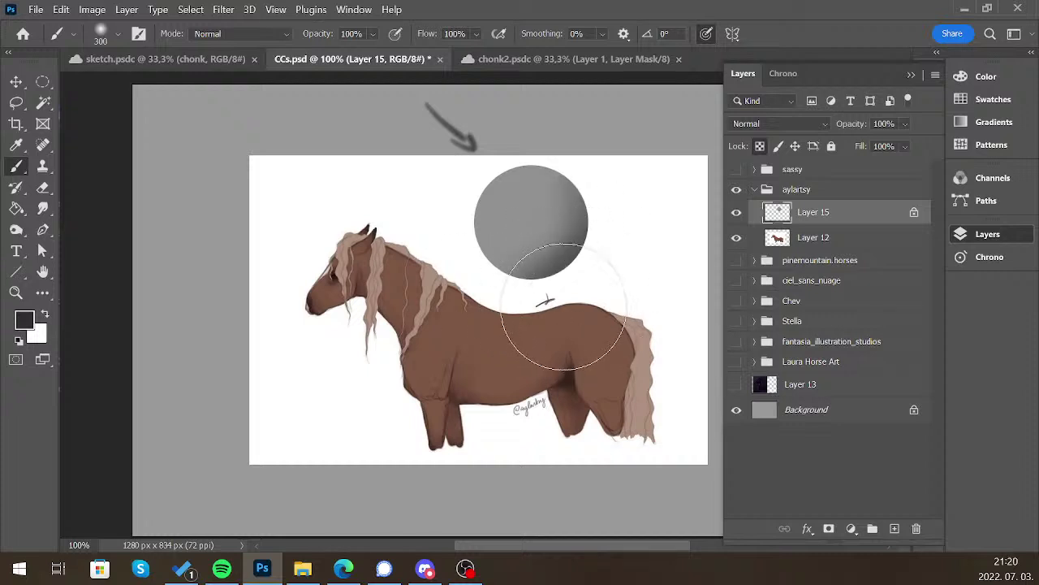
{"action": "key", "text": "bracketright"}
{"action": "key", "text": "bracketright"}
{"action": "key", "text": "bracketright"}
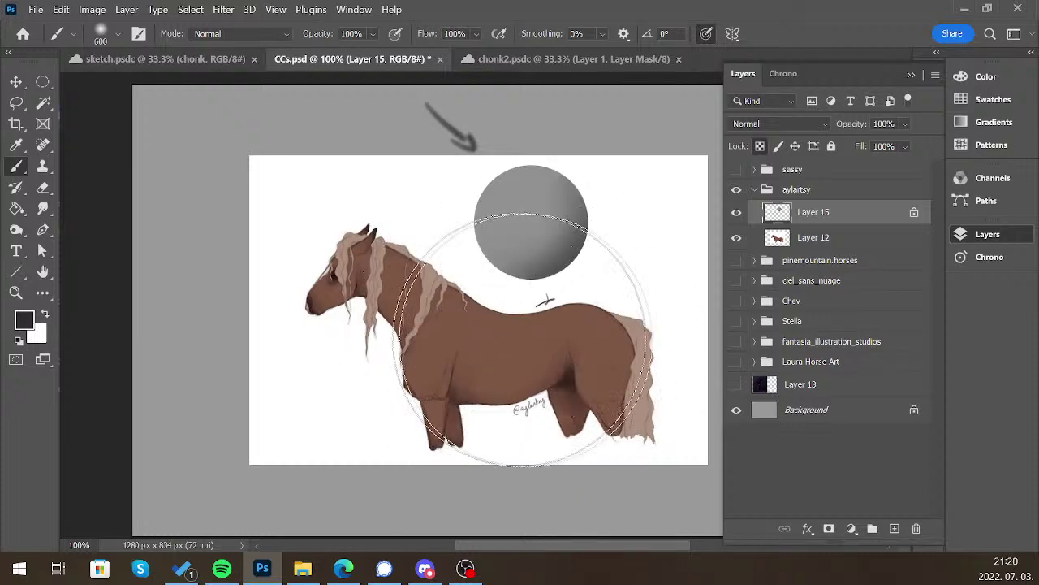
{"action": "mouse_move", "coordinate": [498, 360]}
{"action": "left_mouse_down"}
{"action": "mouse_move", "coordinate": [586, 269]}
{"action": "mouse_move", "coordinate": [582, 283]}
{"action": "left_mouse_up"}
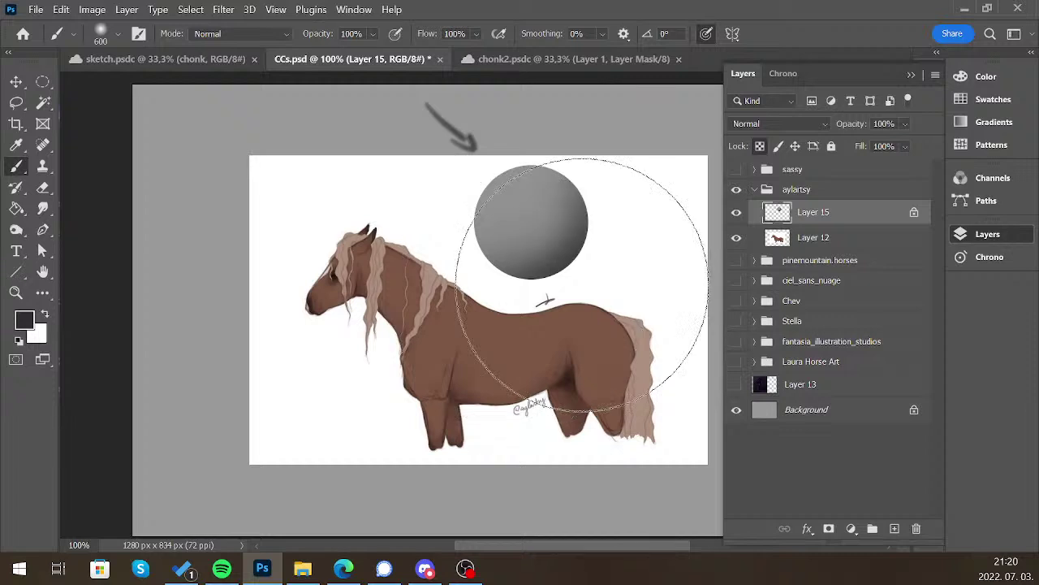
{"action": "key", "text": "bracketleft"}
{"action": "key", "text": "bracketleft"}
{"action": "key", "text": "bracketleft"}
{"action": "key", "text": "bracketleft"}
{"action": "key", "text": "bracketleft"}
{"action": "key", "text": "bracketleft"}
{"action": "key", "text": "bracketleft"}
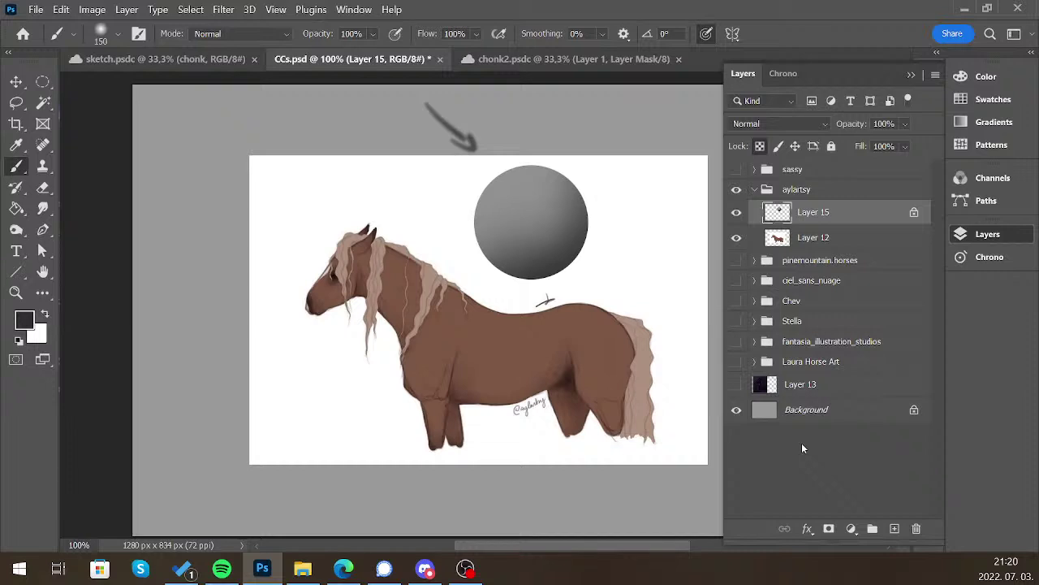
{"action": "key", "text": "i"}
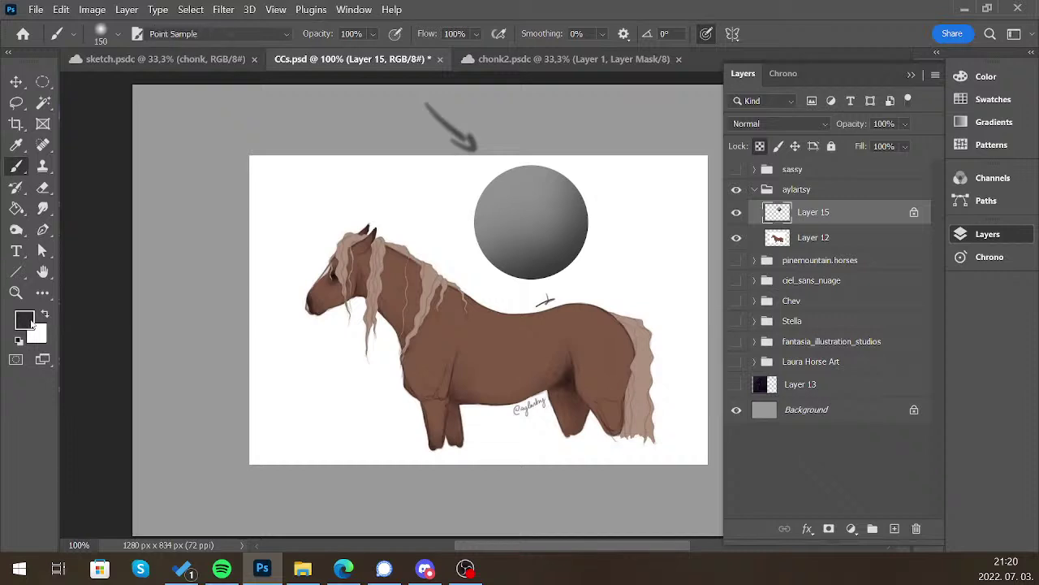
{"action": "left_click", "coordinate": [23, 320]}
{"action": "left_click", "coordinate": [527, 183]}
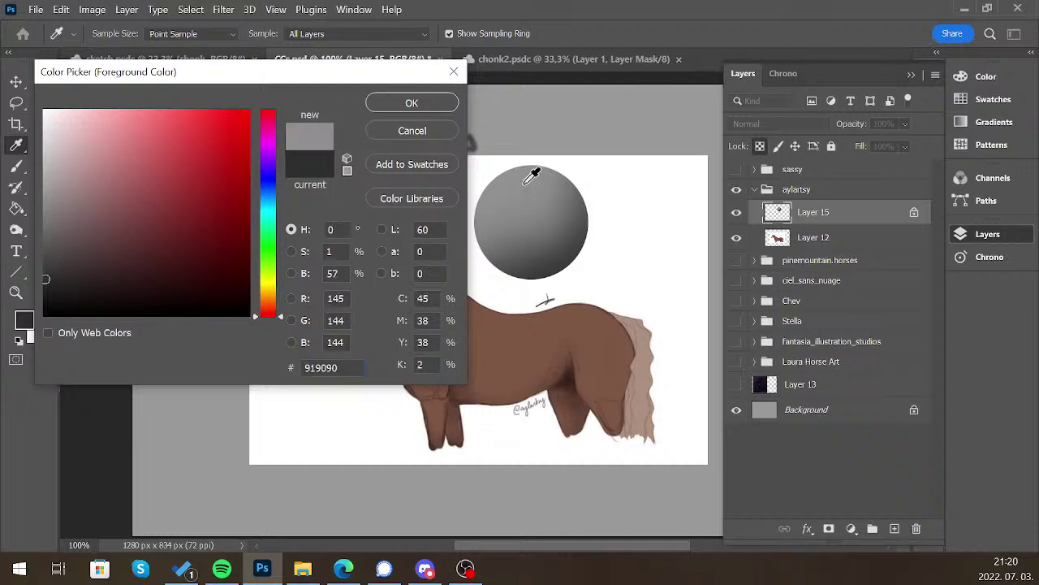
{"action": "left_click", "coordinate": [43, 219]}
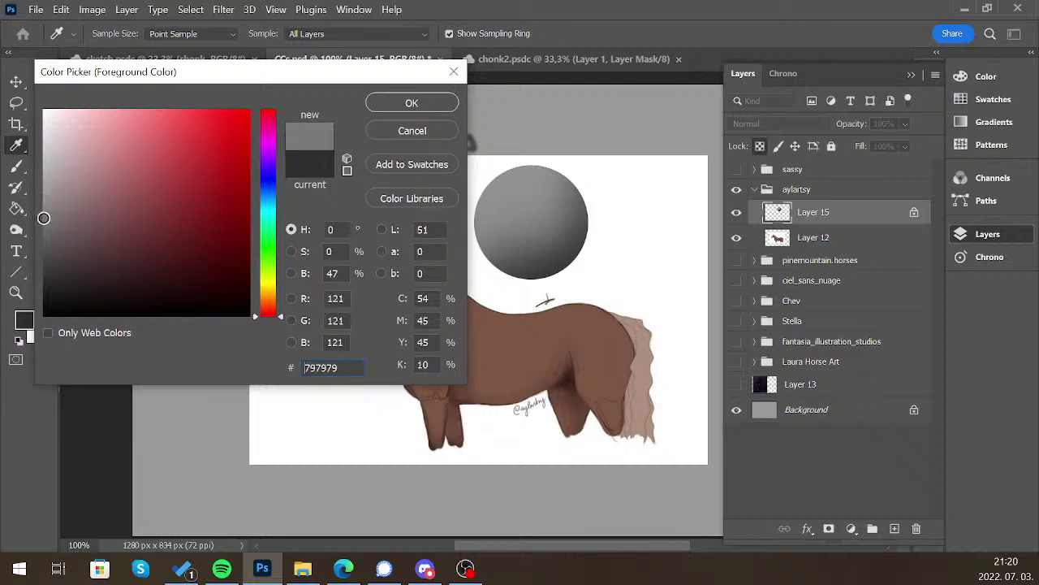
{"action": "left_click", "coordinate": [423, 105]}
{"action": "key", "text": "b"}
{"action": "left_click_drag", "start_coordinate": [464, 349], "coordinate": [528, 299]}
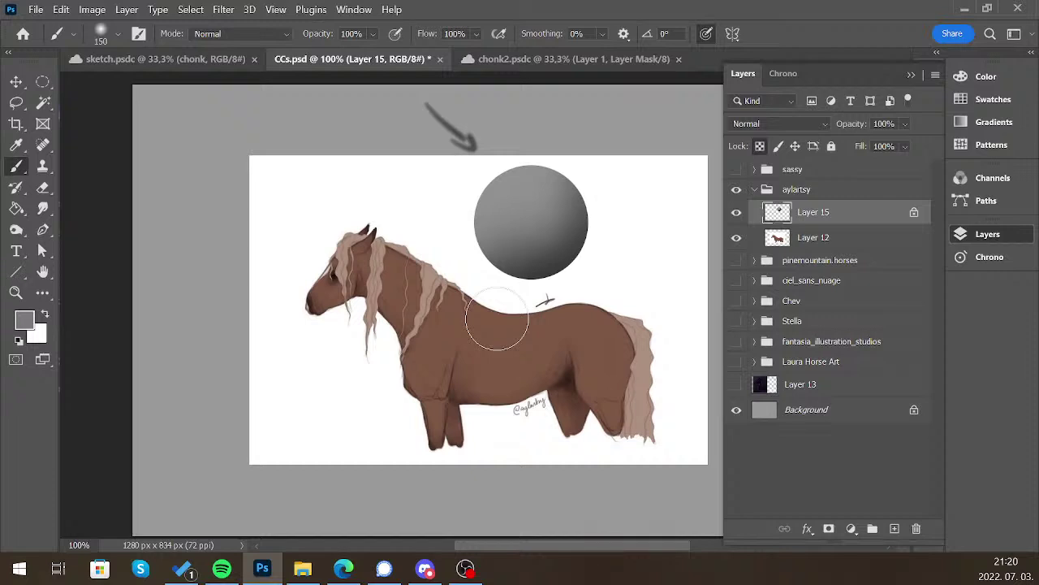
{"action": "key", "text": "ctrl+z"}
Increase the brush size from 150 to 200 px
{"action": "key", "text": "bracketright"}
{"action": "key", "text": "bracketright"}
Set the painting colour to lighter grey 979797 and settle the brush at 150 px
{"action": "key", "text": "bracketleft"}
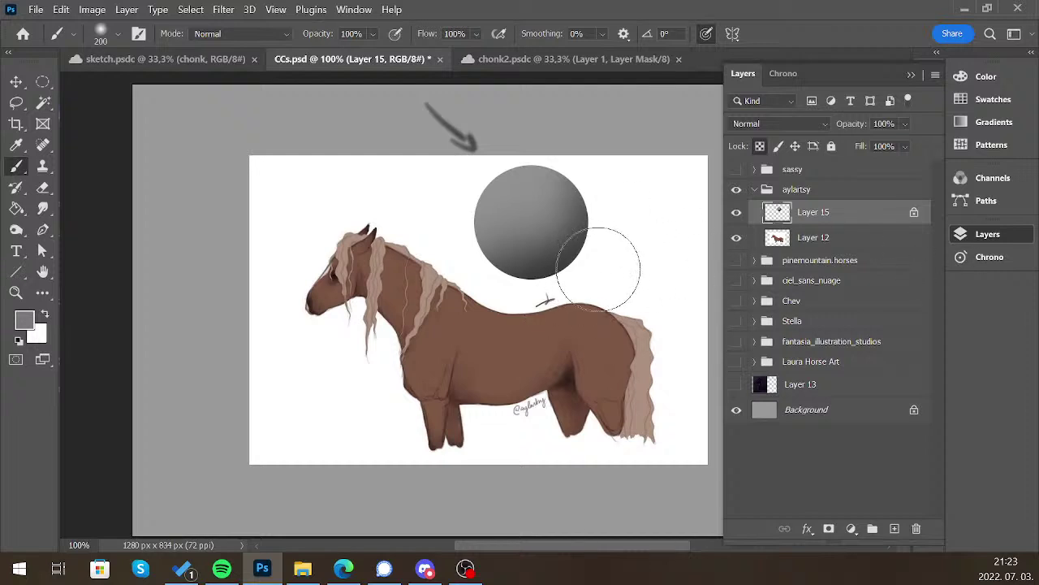
{"action": "left_click", "coordinate": [30, 325]}
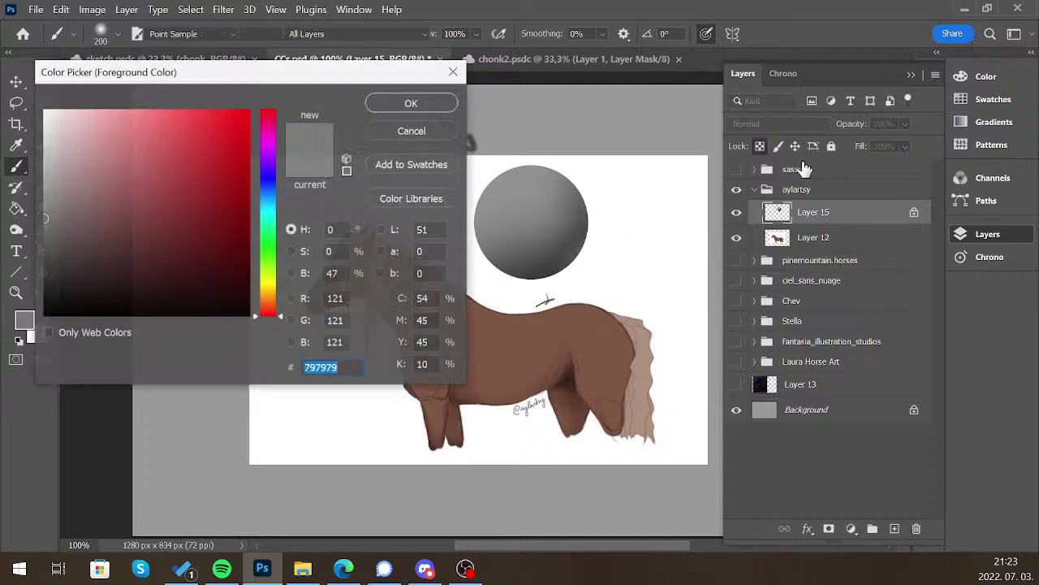
{"action": "left_click", "coordinate": [39, 193]}
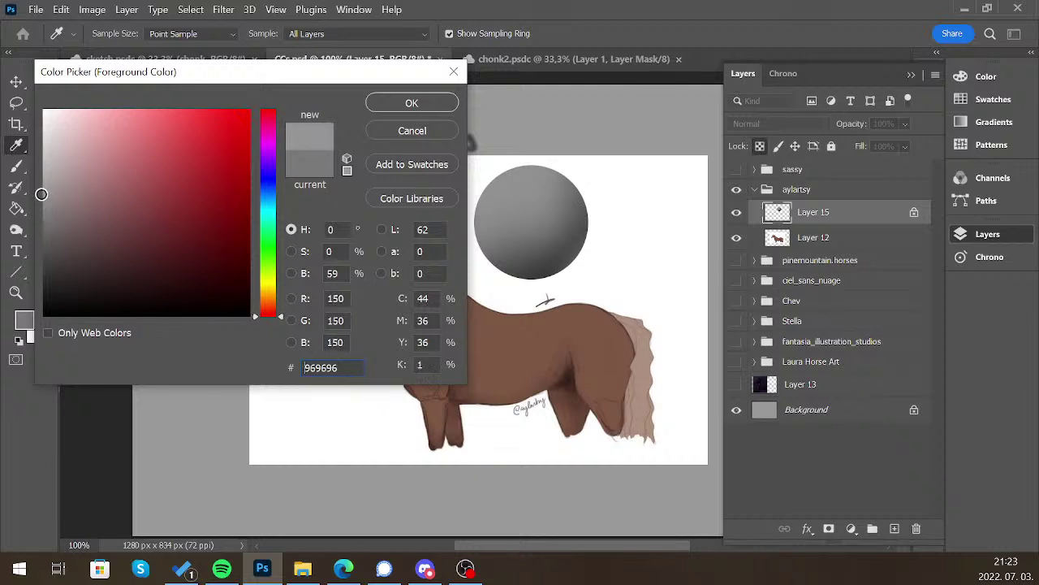
{"action": "left_click", "coordinate": [412, 103]}
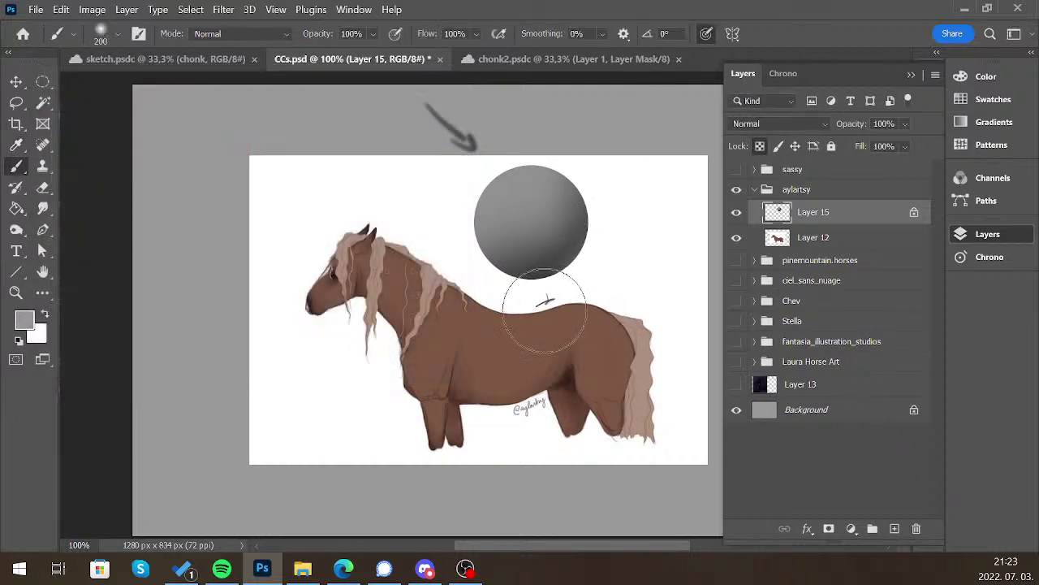
{"action": "key", "text": "bracketleft"}
{"action": "key", "text": "bracketleft"}
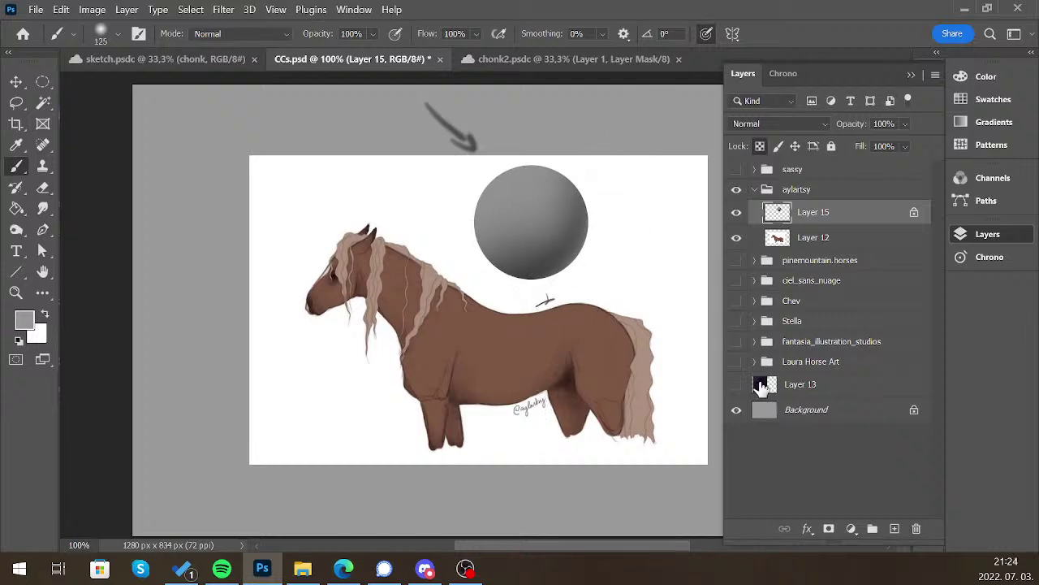
{"action": "key", "text": "bracketleft"}
{"action": "key", "text": "bracketleft"}
{"action": "key", "text": "bracketright"}
{"action": "key", "text": "bracketright"}
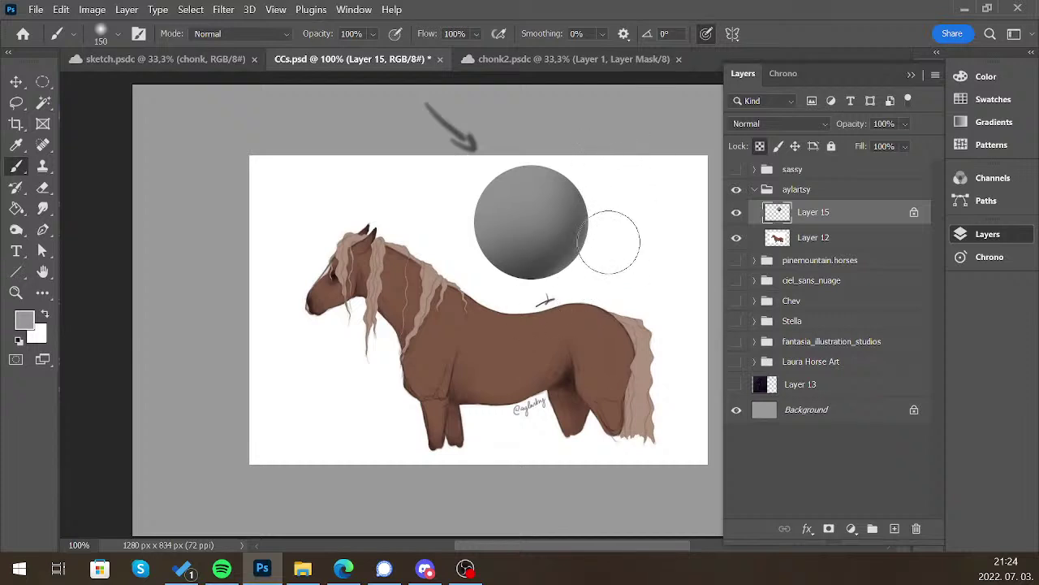
Paint a soft light grey dfdbdb highlight on the sphere's upper left with a 100 px brush
{"action": "left_click", "coordinate": [24, 320]}
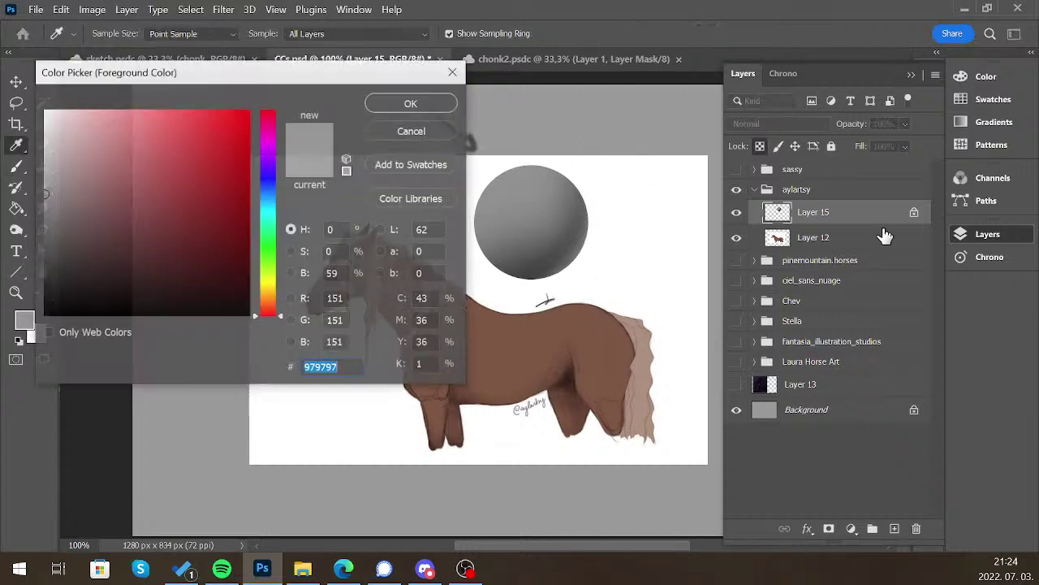
{"action": "left_click", "coordinate": [46, 135]}
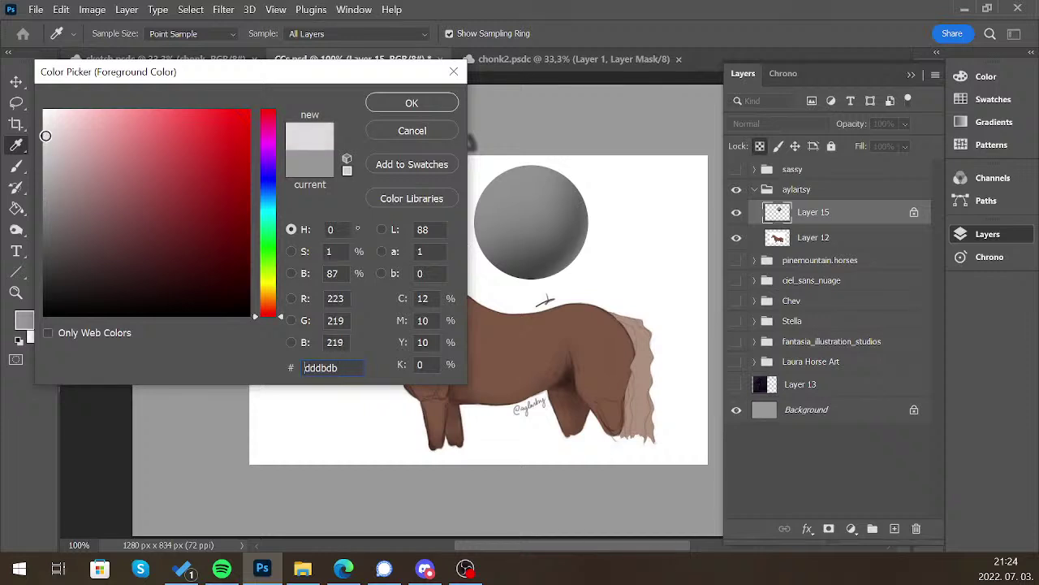
{"action": "left_click", "coordinate": [439, 103]}
{"action": "key", "text": "bracketleft"}
{"action": "key", "text": "bracketleft"}
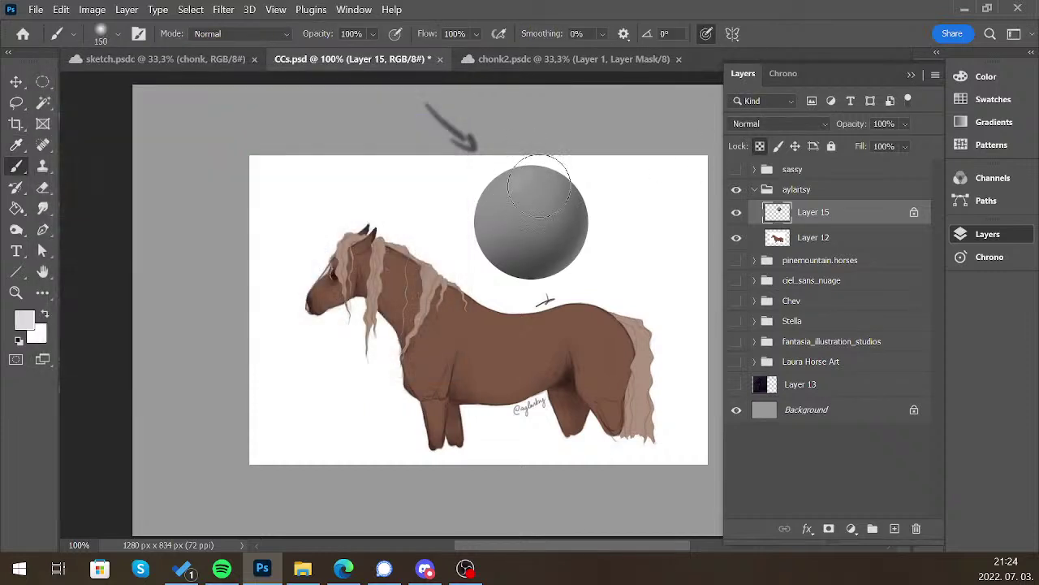
{"action": "left_click_drag", "start_coordinate": [508, 175], "coordinate": [518, 183]}
Resize the brush back down to 100 px and reopen the foreground colour picker
{"action": "key", "text": "bracketright"}
{"action": "key", "text": "bracketright"}
{"action": "key", "text": "bracketright"}
{"action": "key", "text": "bracketright"}
{"action": "key", "text": "bracketright"}
{"action": "key", "text": "bracketright"}
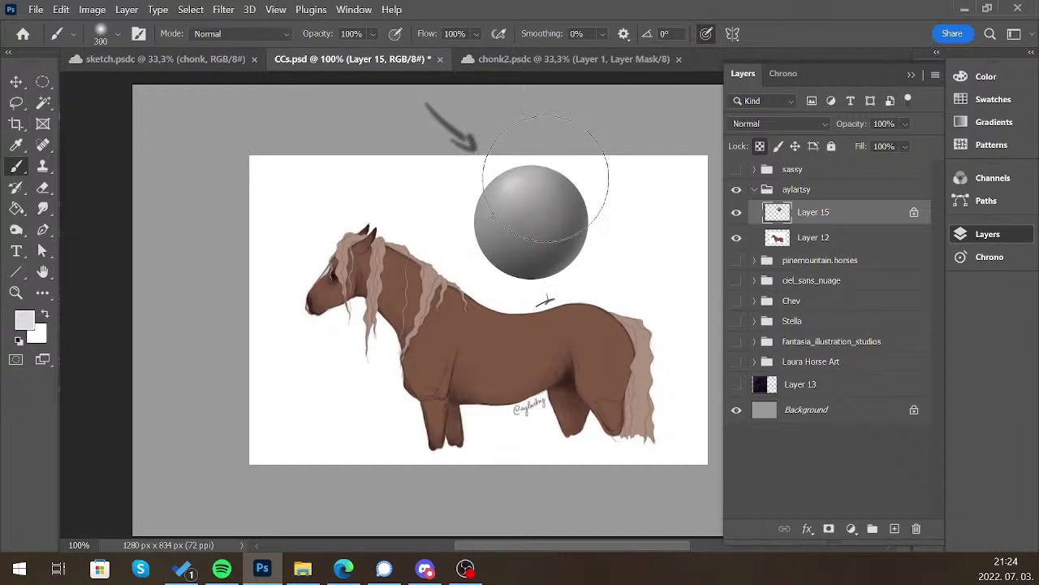
{"action": "key", "text": "bracketleft"}
{"action": "key", "text": "bracketleft"}
{"action": "key", "text": "bracketleft"}
{"action": "key", "text": "bracketleft"}
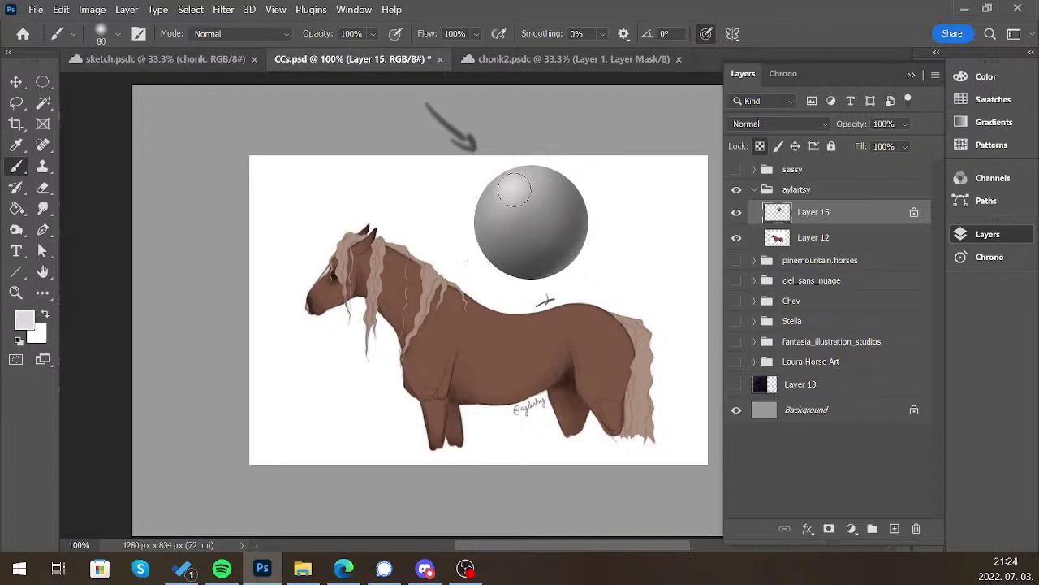
{"action": "key", "text": "bracketleft"}
{"action": "key", "text": "bracketleft"}
{"action": "key", "text": "bracketleft"}
{"action": "key", "text": "bracketleft"}
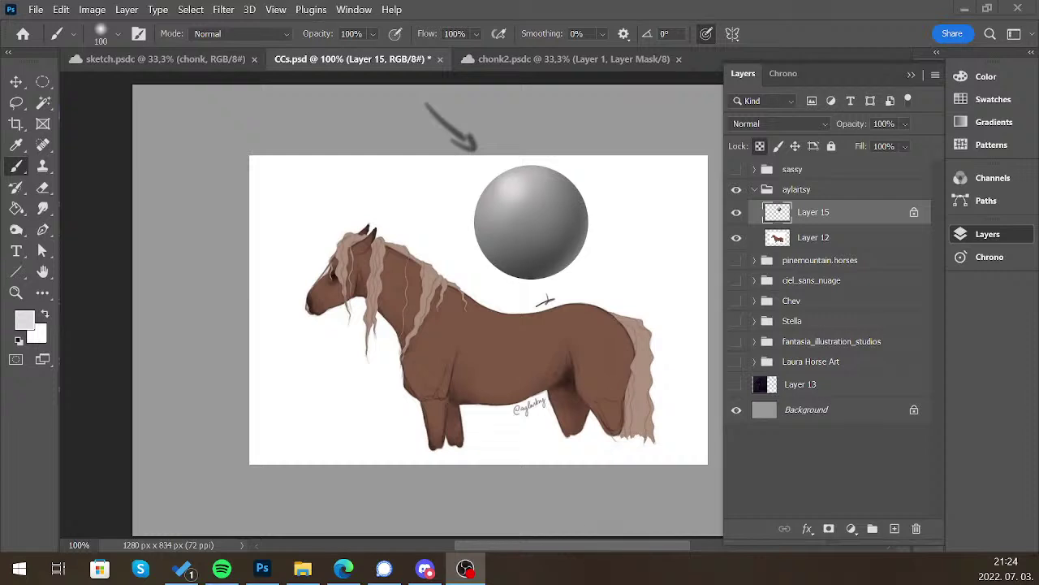
{"action": "key", "text": "alt+Tab"}
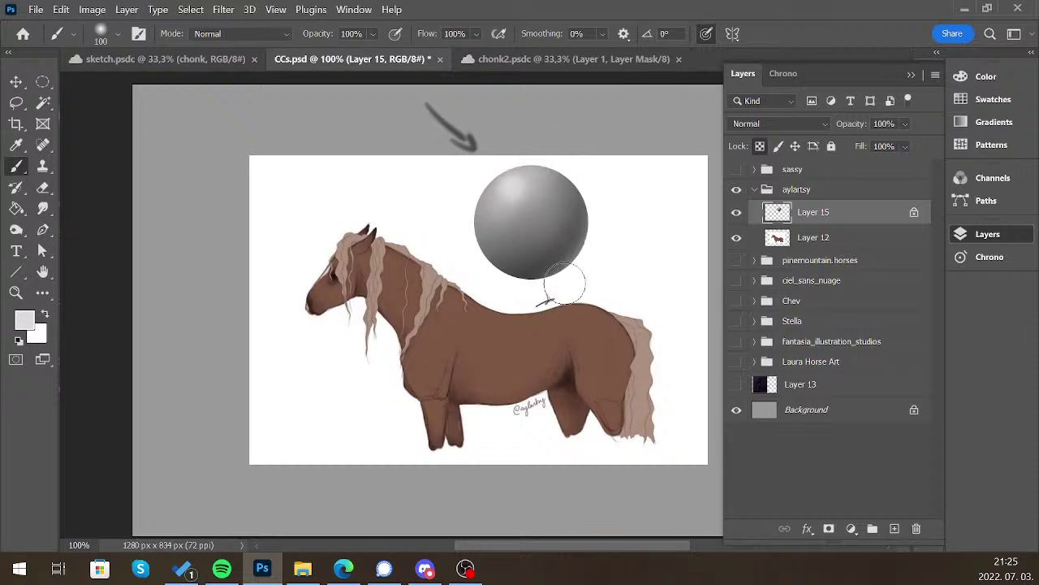
{"action": "left_click", "coordinate": [27, 321]}
Dab a small near-white highlight on the sphere's upper left with a 25 px Hard Round brush
{"action": "left_click", "coordinate": [46, 135]}
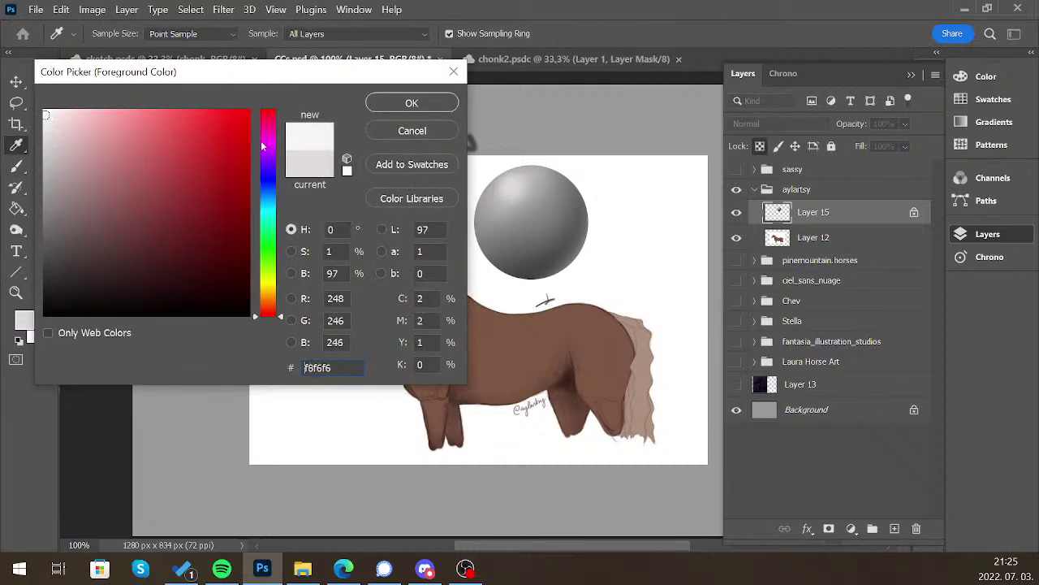
{"action": "left_click", "coordinate": [412, 103]}
{"action": "left_click", "coordinate": [117, 34]}
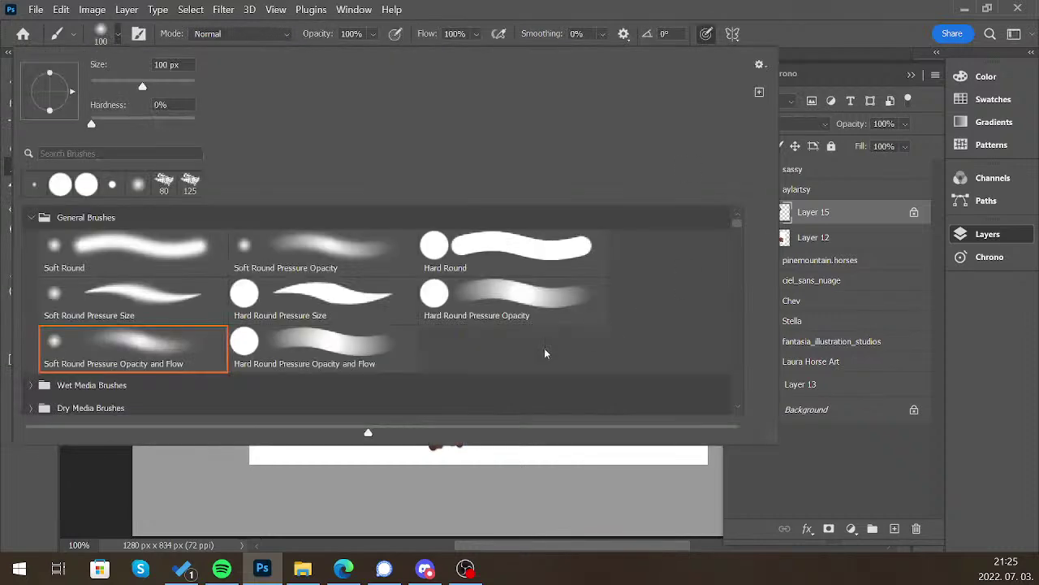
{"action": "left_click", "coordinate": [343, 295]}
{"action": "double_click", "coordinate": [532, 250]}
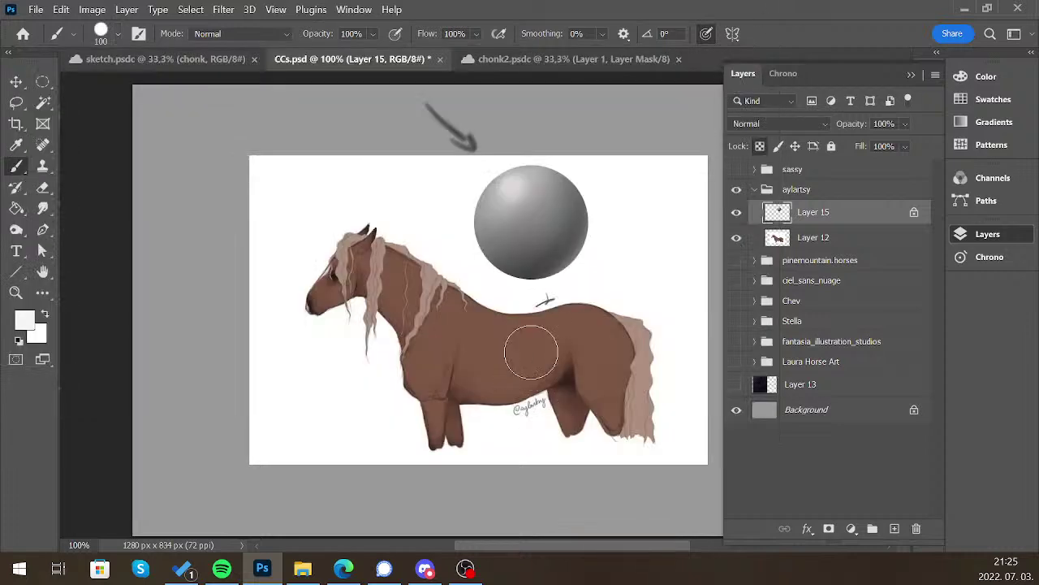
{"action": "key", "text": "bracketleft"}
{"action": "key", "text": "bracketleft"}
{"action": "key", "text": "bracketleft"}
{"action": "key", "text": "bracketleft"}
{"action": "key", "text": "bracketleft"}
{"action": "key", "text": "bracketleft"}
{"action": "key", "text": "bracketleft"}
{"action": "key", "text": "bracketleft"}
{"action": "key", "text": "bracketright"}
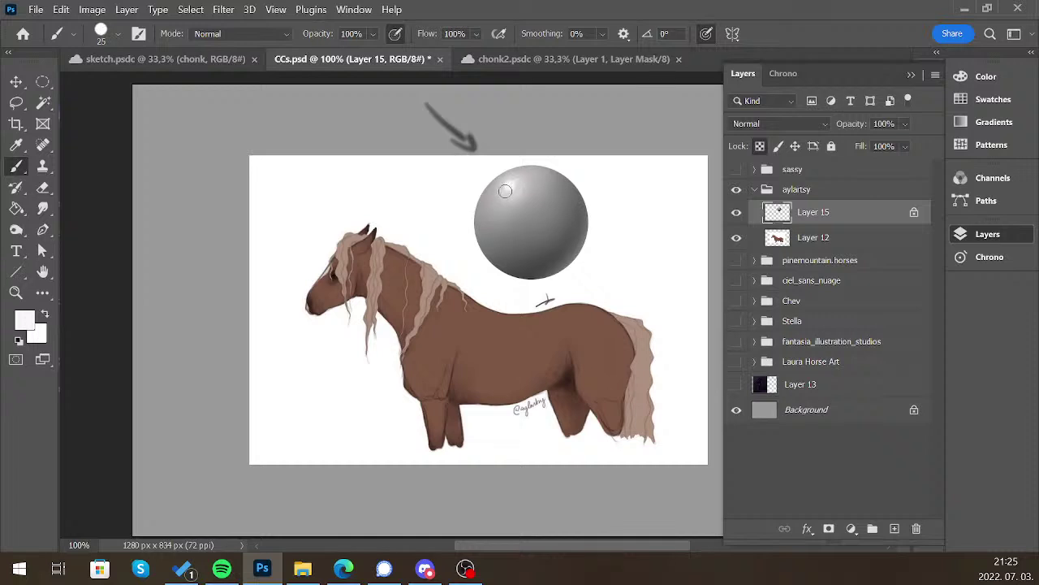
{"action": "left_click", "coordinate": [505, 190]}
{"action": "key", "text": "bracketleft"}
Paint a soft white highlight on the upper left with the 100 px Soft Round Pressure Opacity and Flow brush
{"action": "left_click", "coordinate": [117, 33]}
{"action": "left_click", "coordinate": [134, 354]}
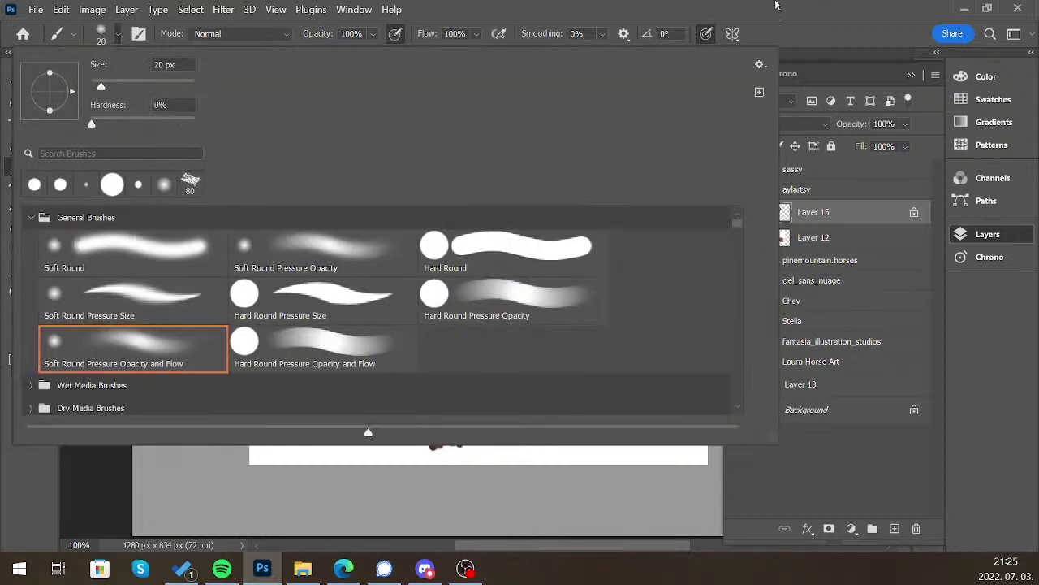
{"action": "left_click", "coordinate": [776, 6]}
{"action": "key", "text": "bracketright"}
{"action": "key", "text": "bracketright"}
{"action": "key", "text": "bracketright"}
{"action": "key", "text": "bracketright"}
{"action": "key", "text": "bracketright"}
{"action": "key", "text": "bracketright"}
{"action": "key", "text": "bracketright"}
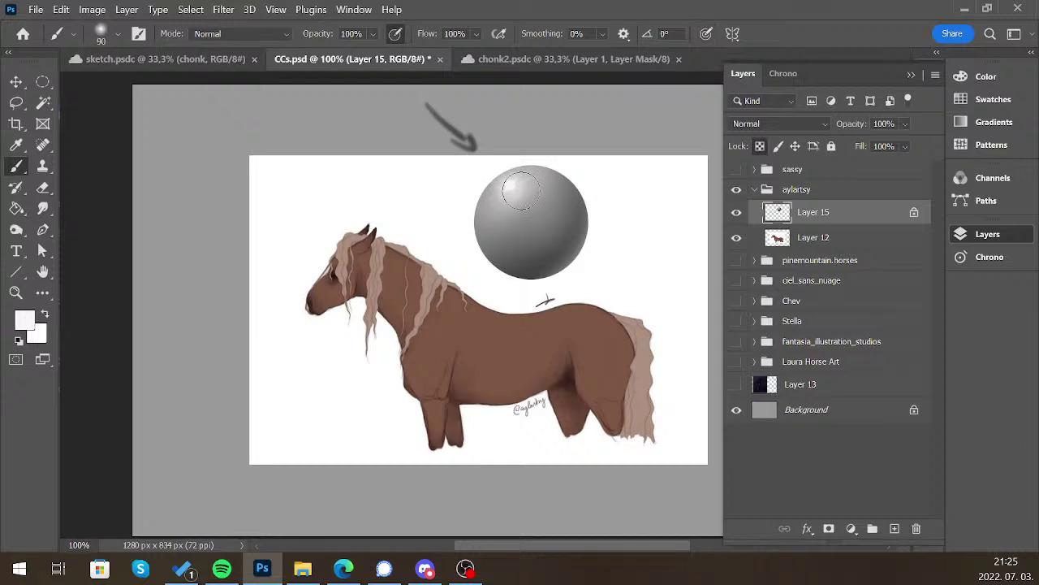
{"action": "key", "text": "bracketleft"}
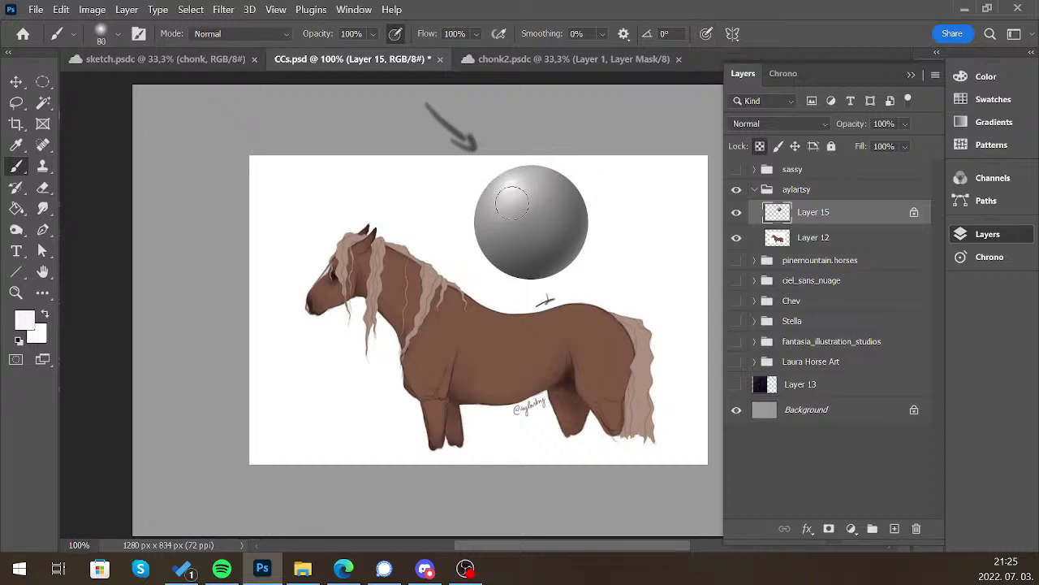
{"action": "key", "text": "bracketright"}
{"action": "key", "text": "bracketright"}
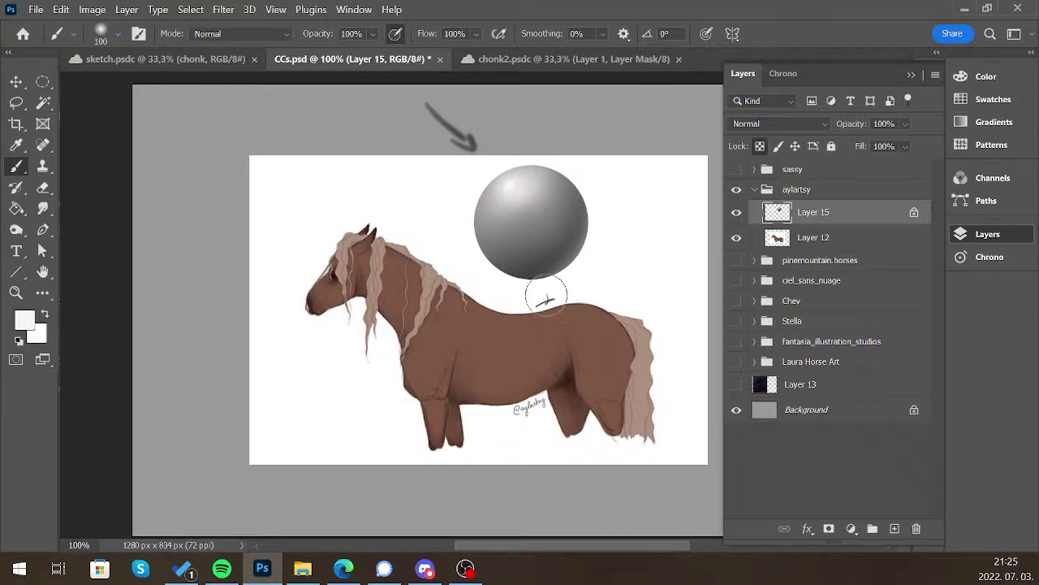
{"action": "left_click", "coordinate": [24, 321]}
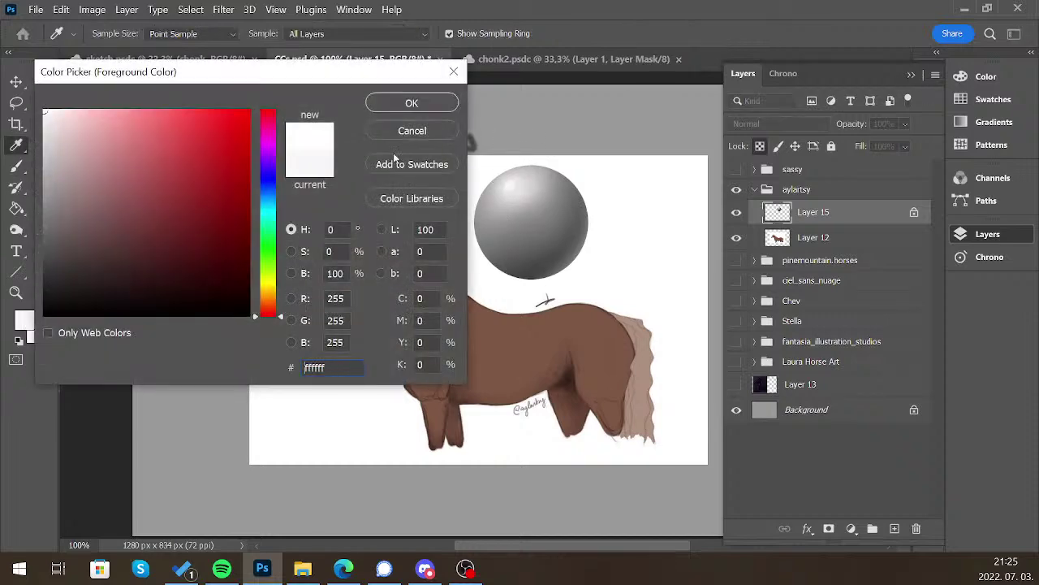
{"action": "left_click", "coordinate": [439, 104]}
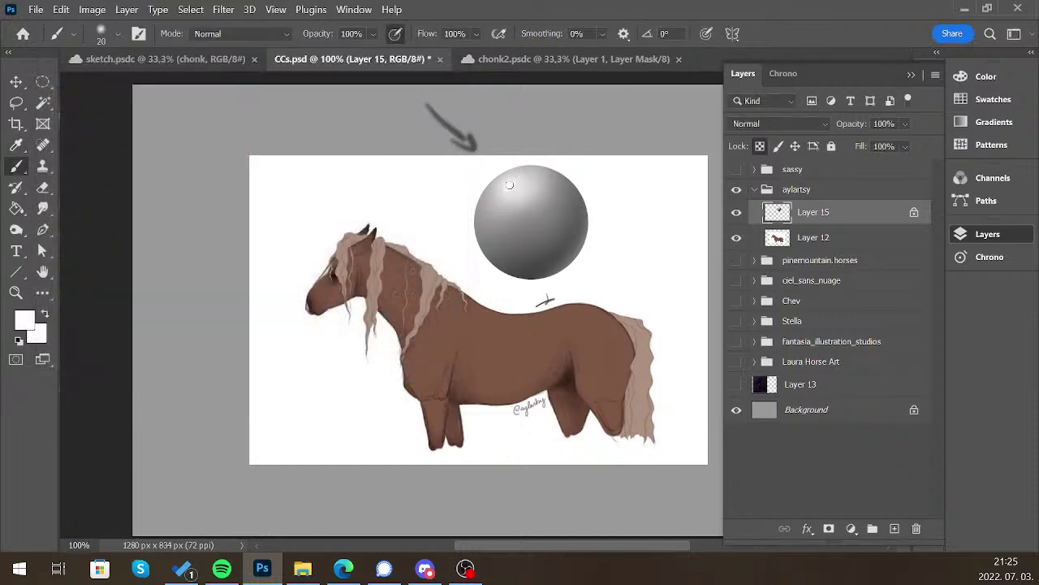
{"action": "left_click", "coordinate": [510, 187]}
{"action": "key", "text": "bracketright"}
{"action": "left_click", "coordinate": [31, 322]}
{"action": "left_click_drag", "start_coordinate": [276, 317], "coordinate": [276, 289]}
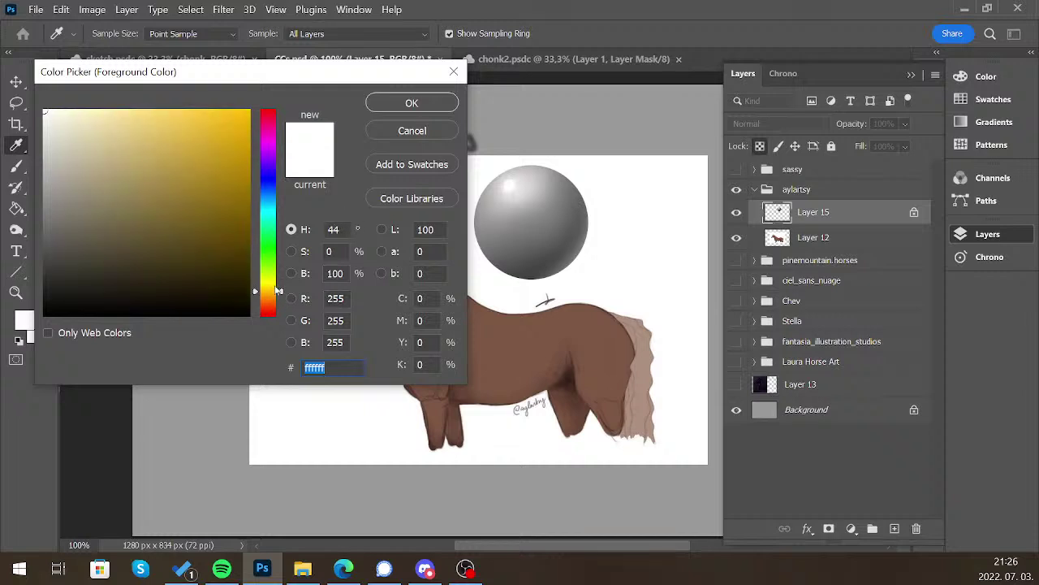
{"action": "left_click", "coordinate": [70, 110]}
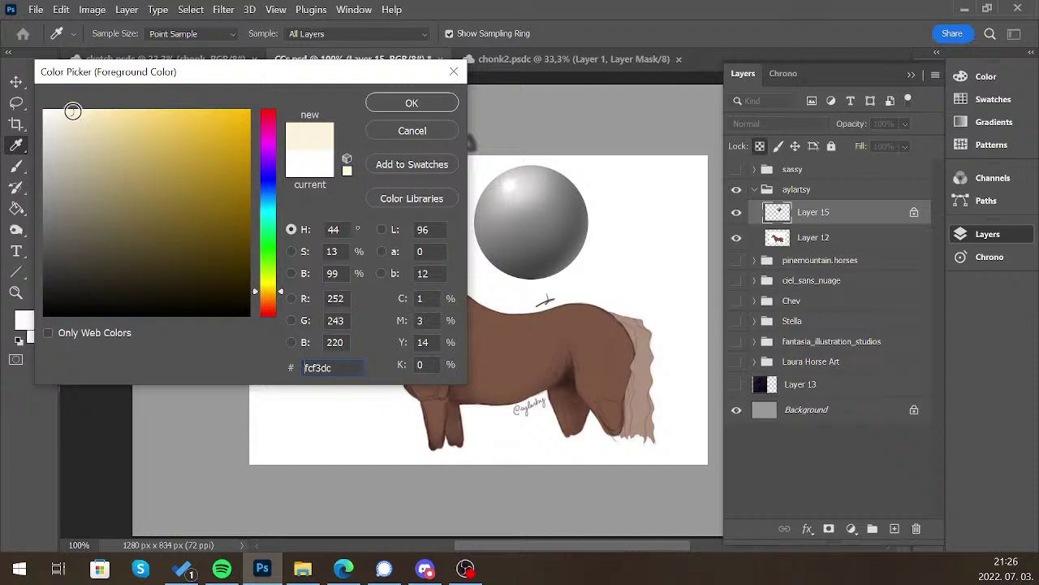
{"action": "left_click_drag", "start_coordinate": [73, 111], "coordinate": [64, 112]}
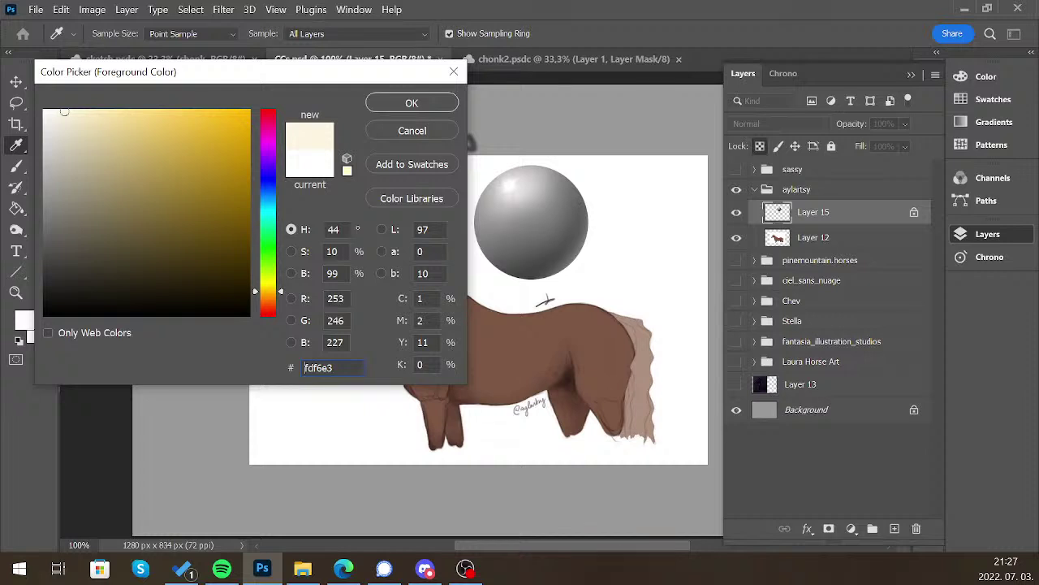
{"action": "left_click", "coordinate": [431, 131]}
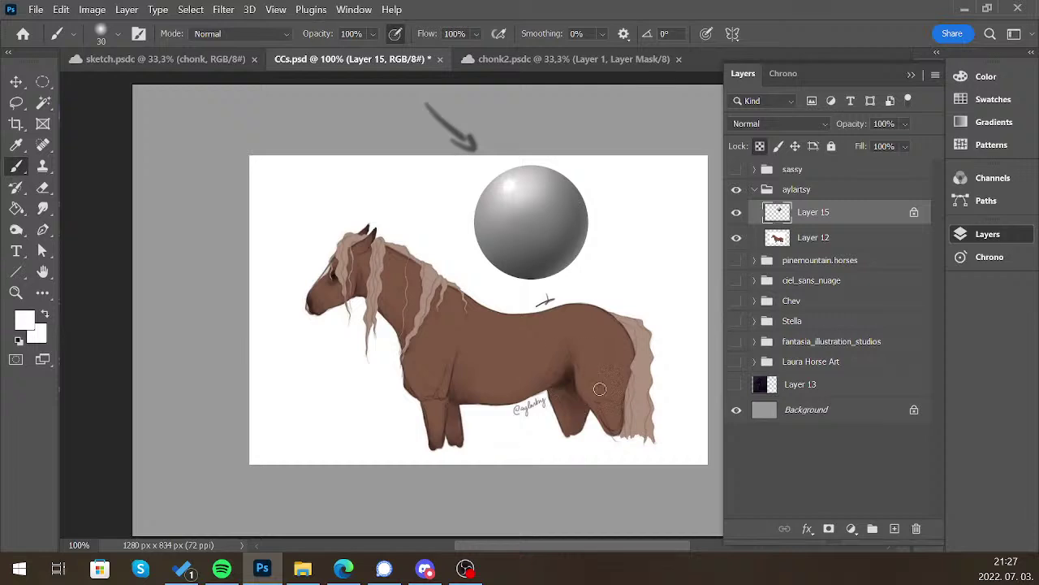
On Layer 12, sample the pony's brown, darken it, and shade the lower belly with a size-90 brush
{"action": "left_click", "coordinate": [863, 236]}
{"action": "key", "text": "i"}
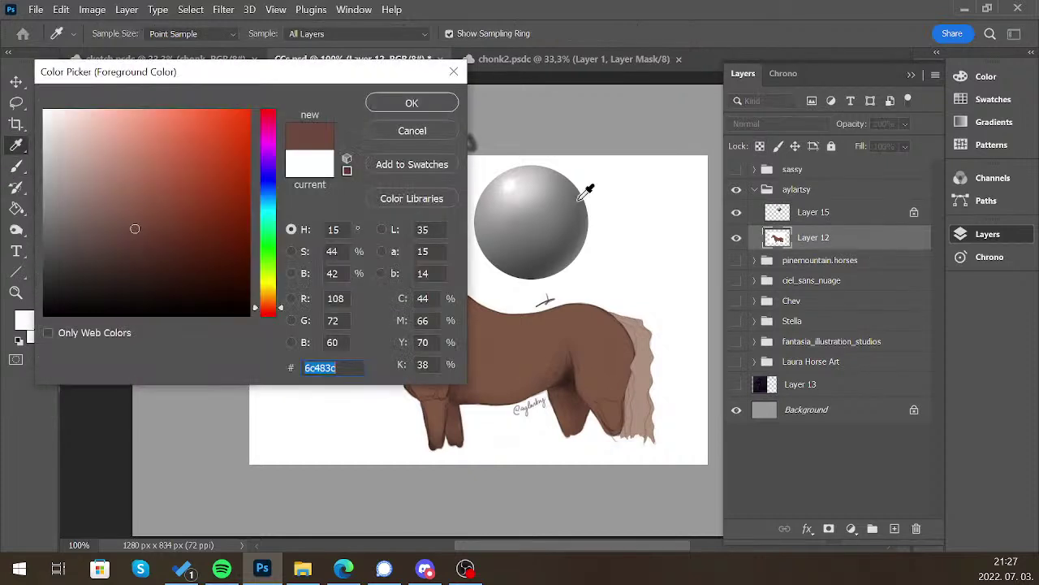
{"action": "left_click_drag", "start_coordinate": [89, 242], "coordinate": [83, 246]}
{"action": "left_click", "coordinate": [412, 103]}
{"action": "key", "text": "bracketright"}
{"action": "key", "text": "bracketright"}
{"action": "key", "text": "bracketright"}
{"action": "key", "text": "bracketright"}
{"action": "key", "text": "bracketright"}
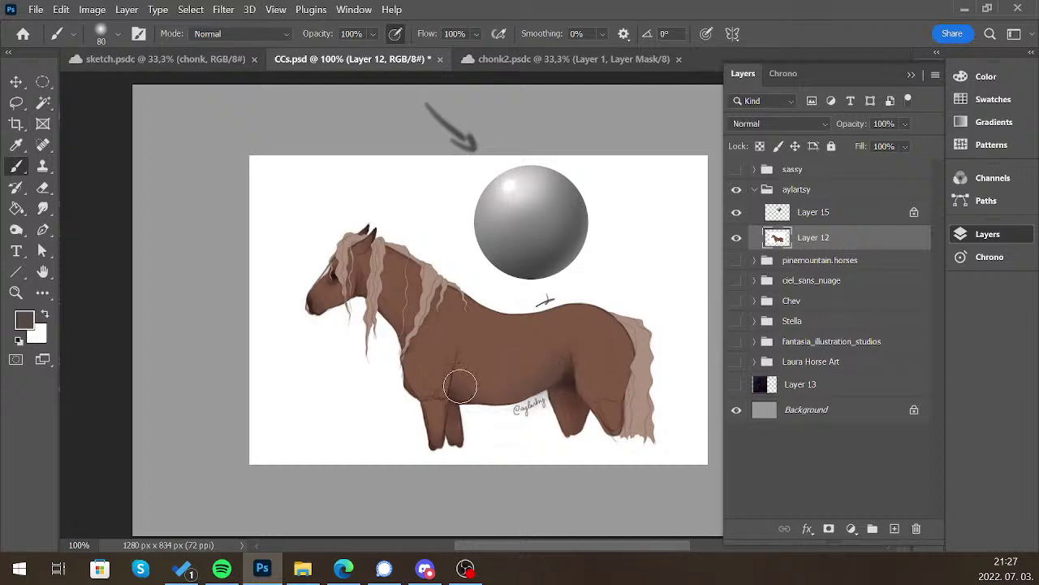
{"action": "key", "text": "bracketright"}
{"action": "left_click_drag", "start_coordinate": [483, 392], "coordinate": [508, 390]}
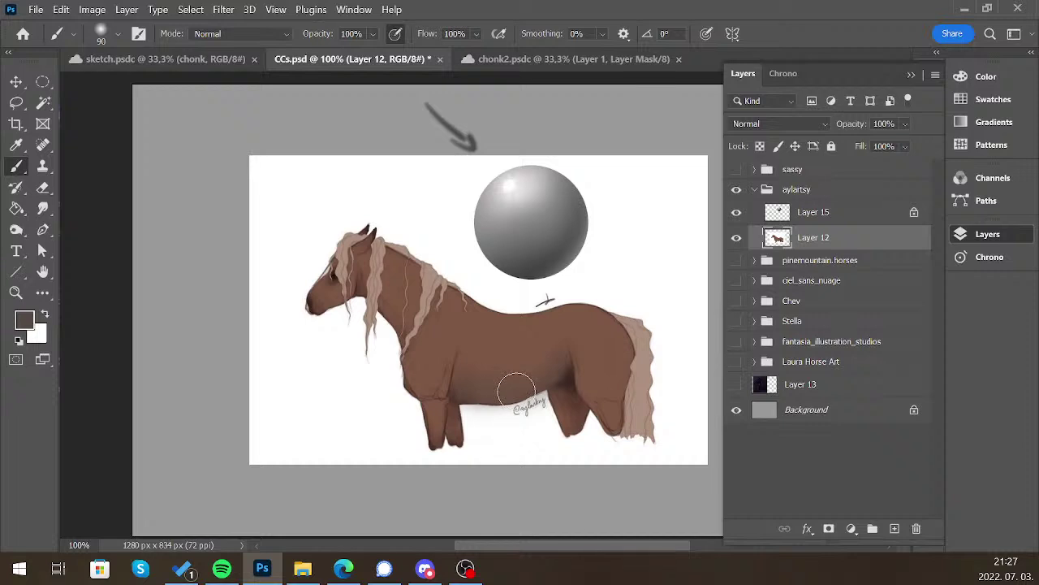
Pick a slightly darker greyish brown and repaint the belly shading
{"action": "left_click", "coordinate": [24, 320]}
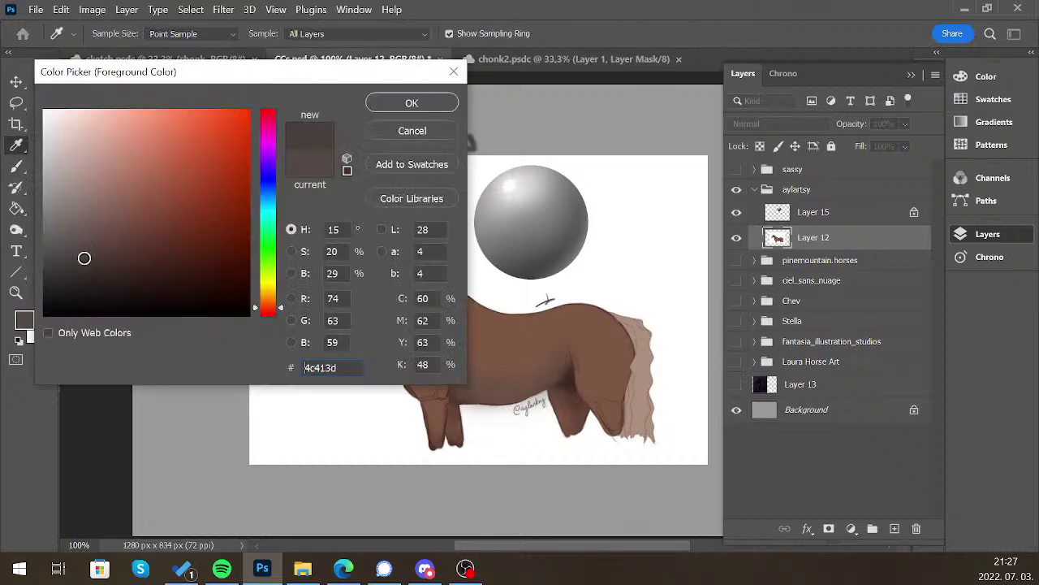
{"action": "left_click", "coordinate": [86, 259]}
{"action": "left_click", "coordinate": [443, 102]}
{"action": "left_click_drag", "start_coordinate": [564, 377], "coordinate": [561, 372]}
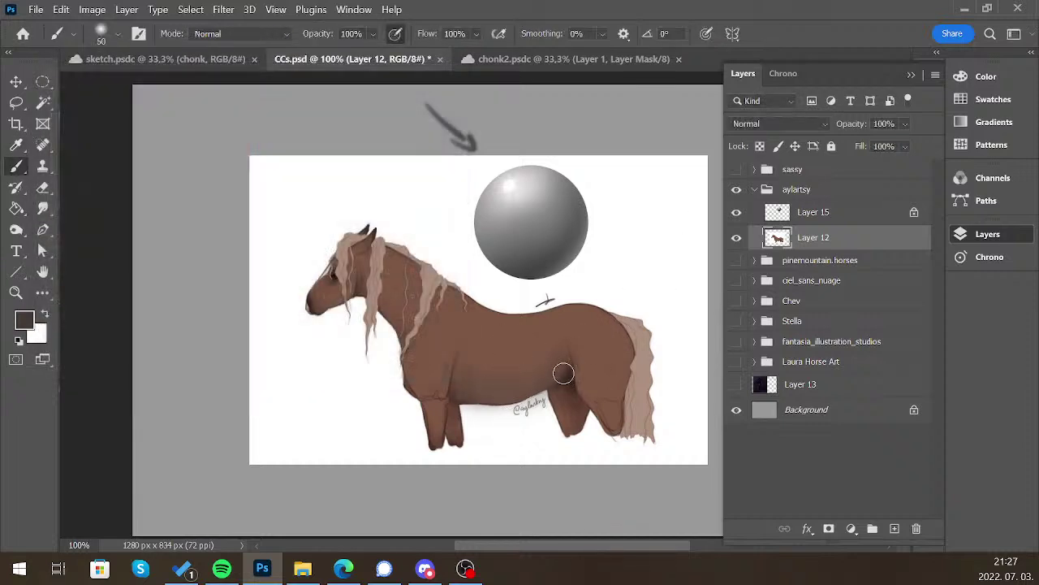
Adjust the brush size between 60 and 125, ending at size 50
{"action": "key", "text": "bracketleft"}
{"action": "key", "text": "bracketleft"}
{"action": "key", "text": "bracketleft"}
{"action": "key", "text": "bracketright"}
{"action": "key", "text": "bracketright"}
{"action": "key", "text": "bracketright"}
{"action": "key", "text": "bracketright"}
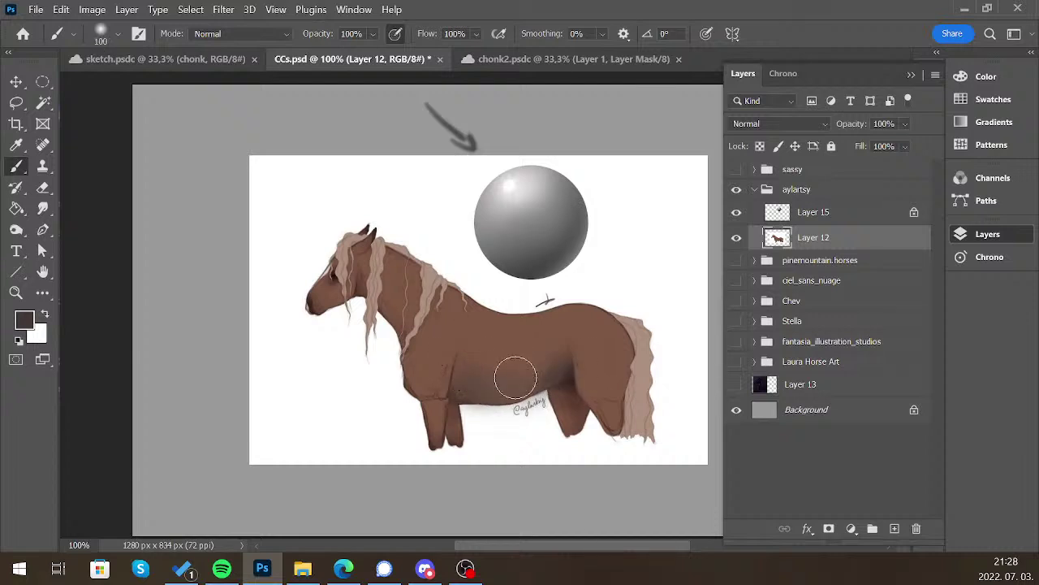
{"action": "key", "text": "bracketright"}
{"action": "key", "text": "bracketleft"}
{"action": "key", "text": "bracketleft"}
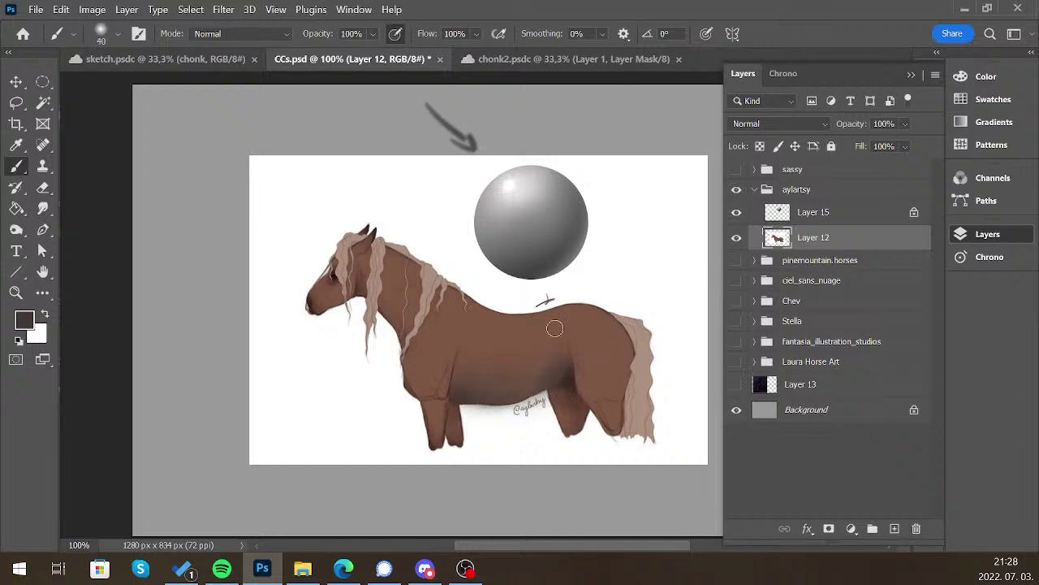
{"action": "left_click", "coordinate": [26, 324]}
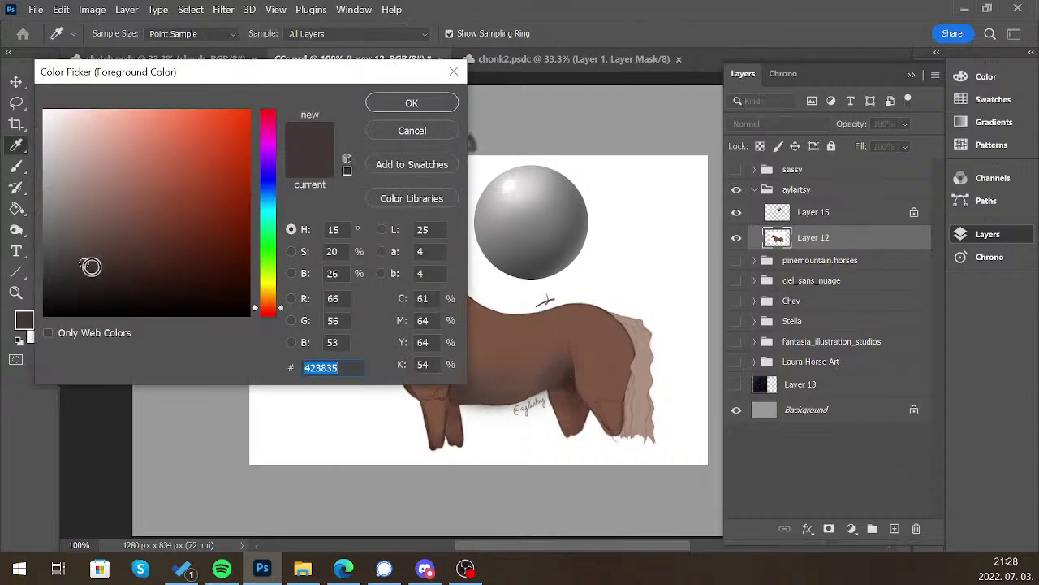
{"action": "key", "text": "Return"}
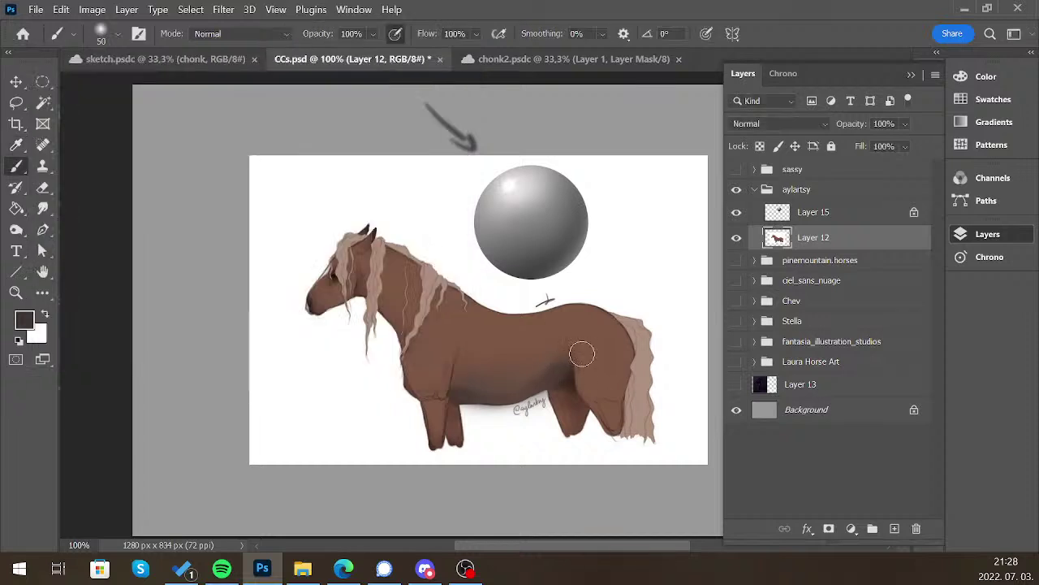
{"action": "key", "text": "bracketright"}
{"action": "key", "text": "bracketright"}
{"action": "key", "text": "bracketleft"}
{"action": "key", "text": "bracketleft"}
{"action": "key", "text": "bracketleft"}
{"action": "key", "text": "["}
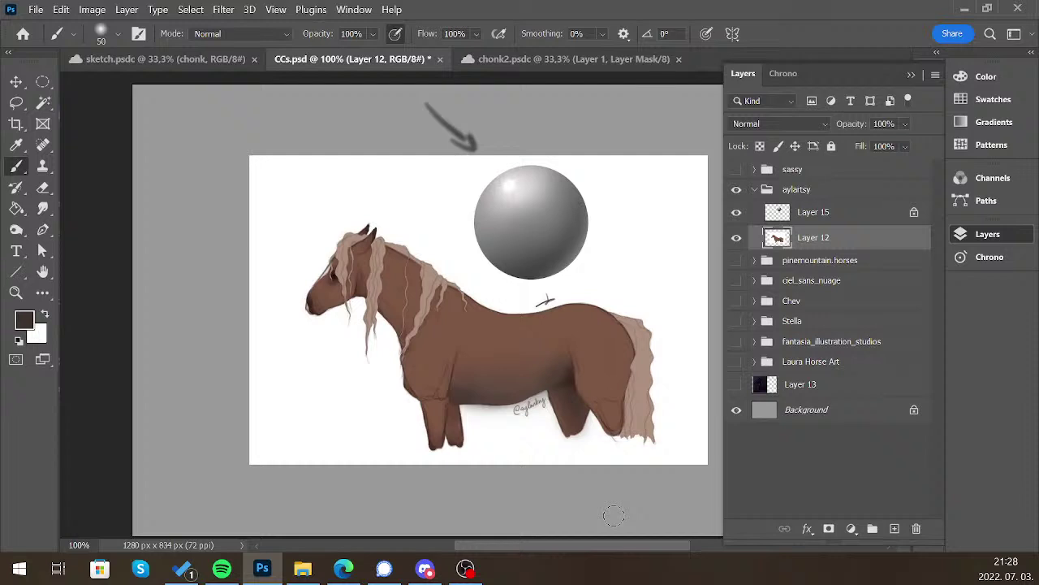
Switch to the Hard Round Pressure Size brush and zoom the canvas to 200%
{"action": "left_click", "coordinate": [118, 33]}
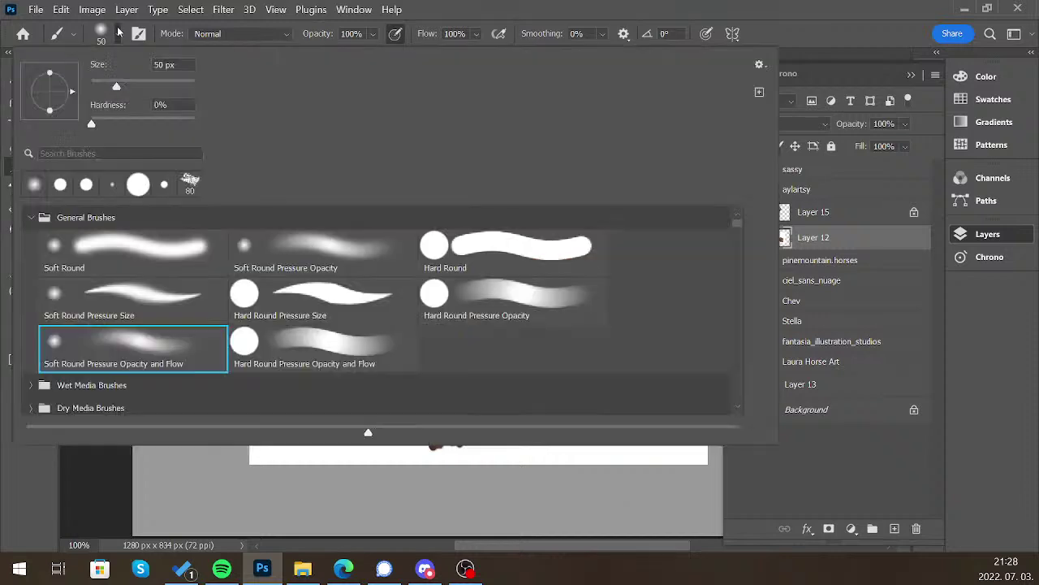
{"action": "double_click", "coordinate": [515, 297]}
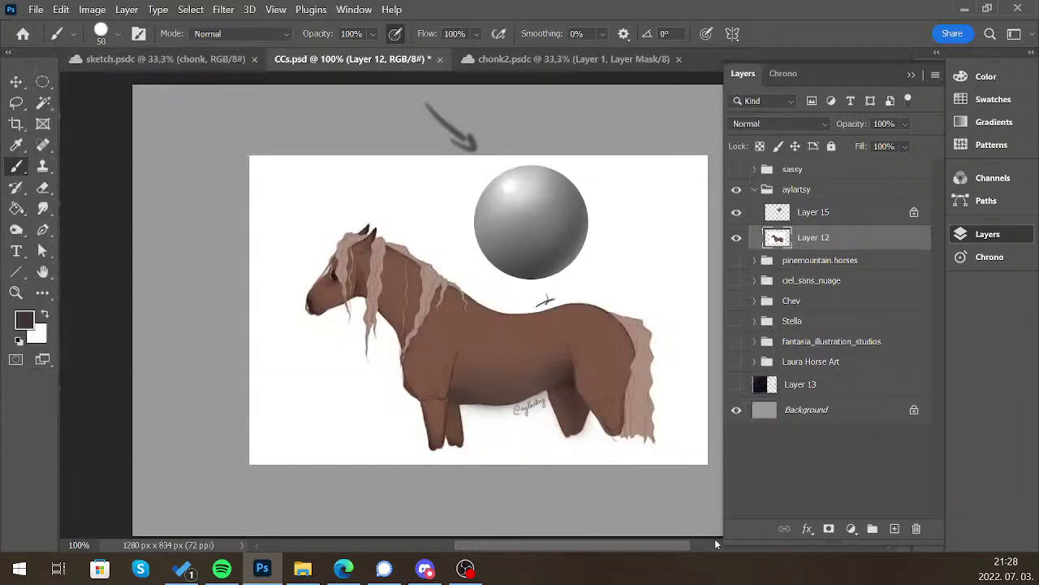
{"action": "left_click", "coordinate": [928, 345]}
{"action": "left_click", "coordinate": [886, 501]}
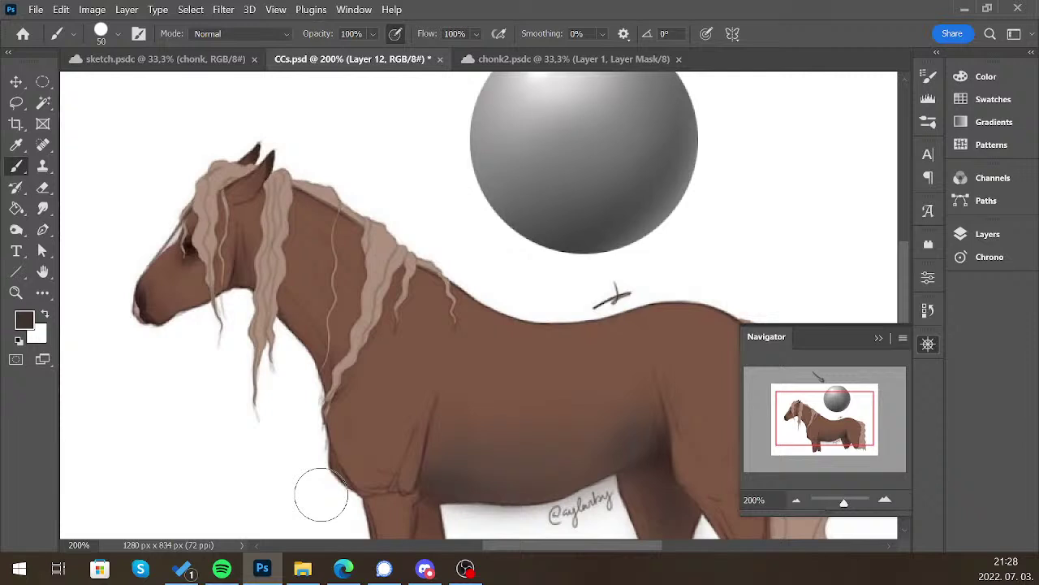
Zoom in on the brown horse's head, shrink the brush, and check the current paint colour
{"action": "left_click", "coordinate": [885, 500]}
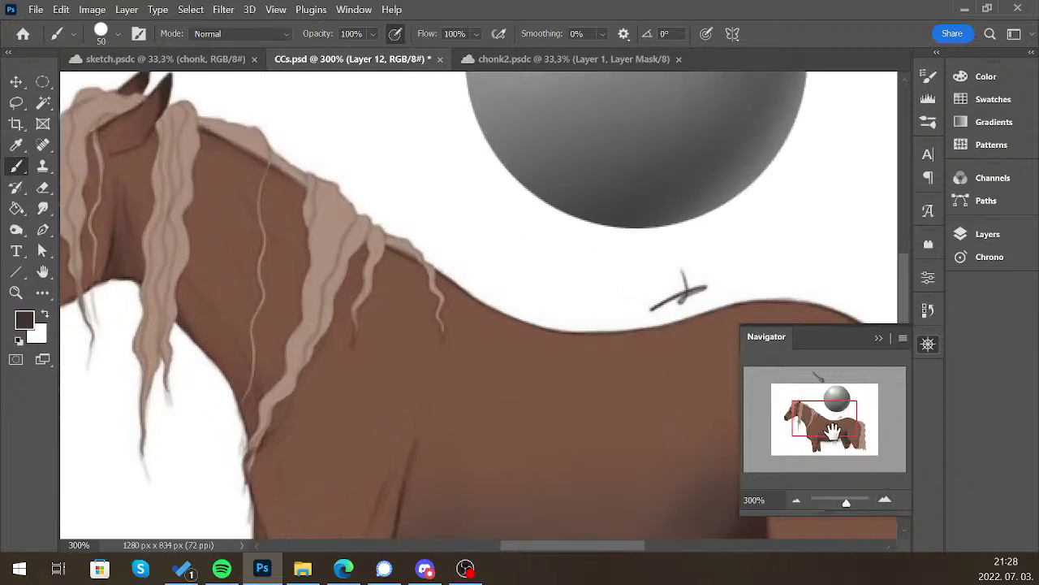
{"action": "left_click_drag", "start_coordinate": [835, 428], "coordinate": [817, 423]}
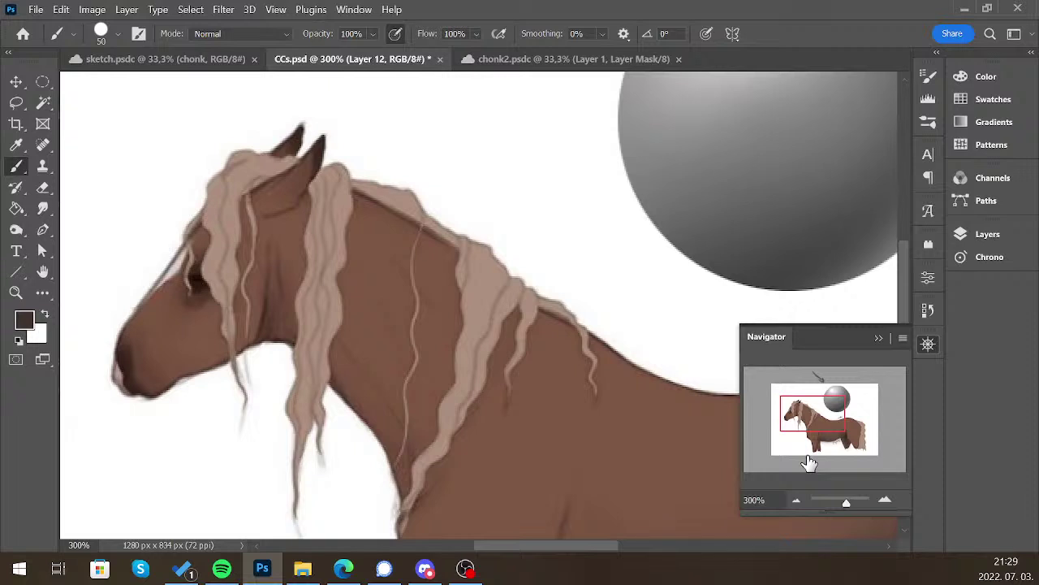
{"action": "left_click_drag", "start_coordinate": [828, 412], "coordinate": [812, 418]}
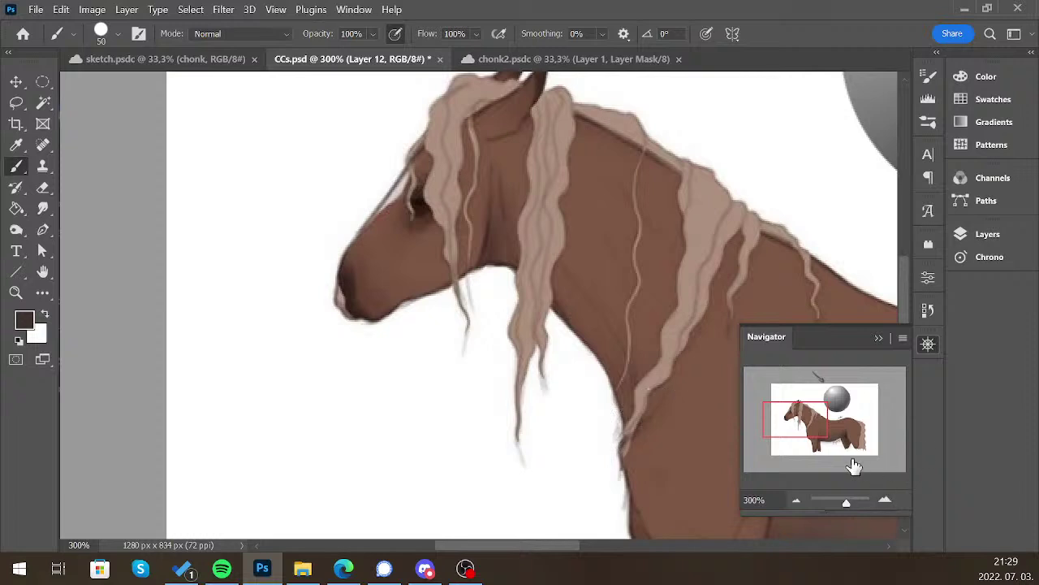
{"action": "key", "text": "bracketleft"}
{"action": "key", "text": "bracketleft"}
{"action": "key", "text": "bracketleft"}
{"action": "key", "text": "bracketleft"}
{"action": "key", "text": "bracketleft"}
{"action": "key", "text": "bracketleft"}
{"action": "key", "text": "bracketleft"}
{"action": "key", "text": "bracketleft"}
{"action": "key", "text": "bracketleft"}
{"action": "key", "text": "bracketleft"}
{"action": "left_click", "coordinate": [25, 321]}
{"action": "key", "text": "Escape"}
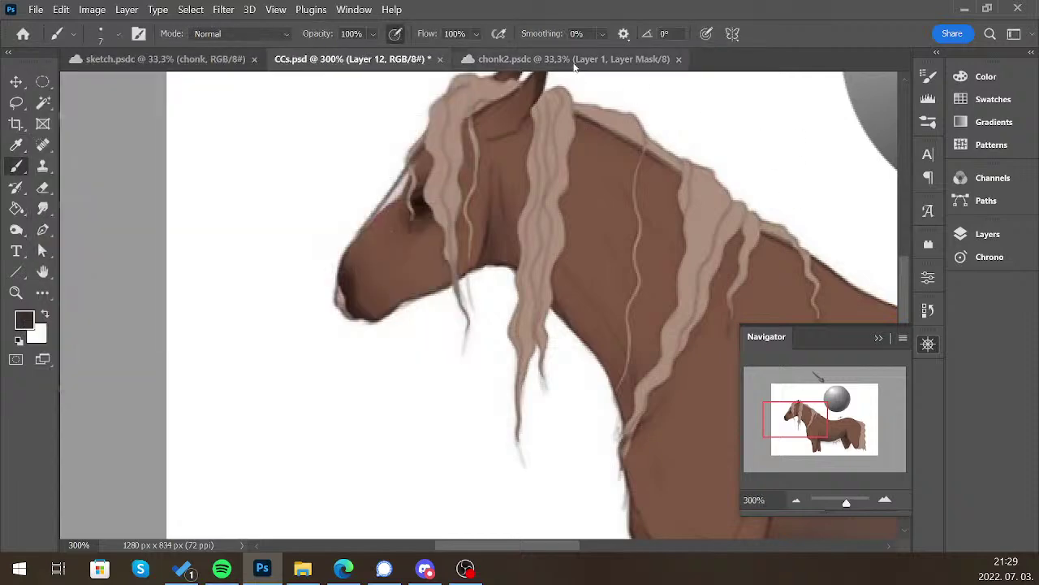
Switch to the chonk2.psdc sketch and add a new empty layer for the paint-over
{"action": "left_click", "coordinate": [575, 59]}
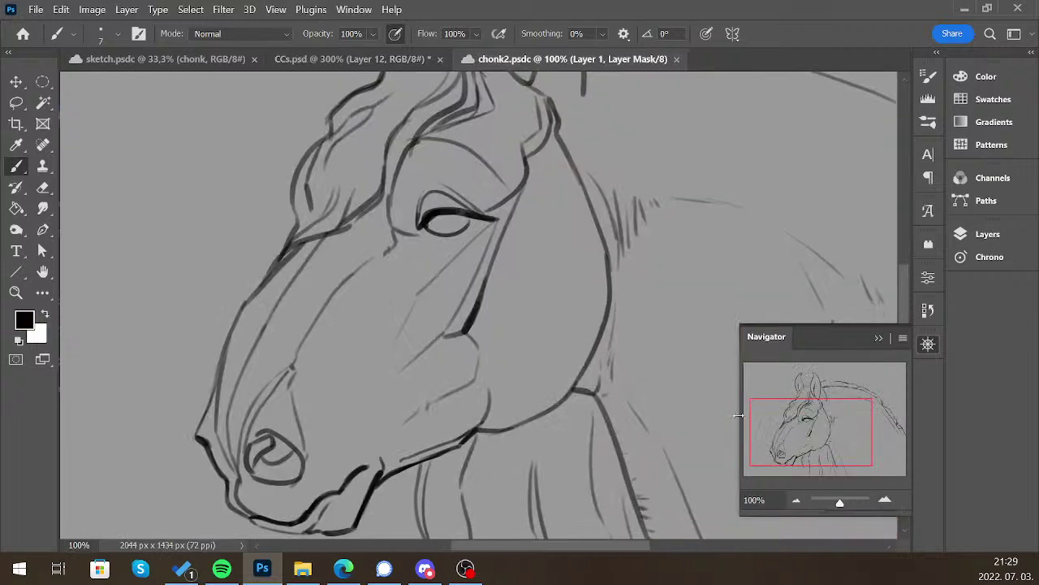
{"action": "left_click", "coordinate": [987, 234]}
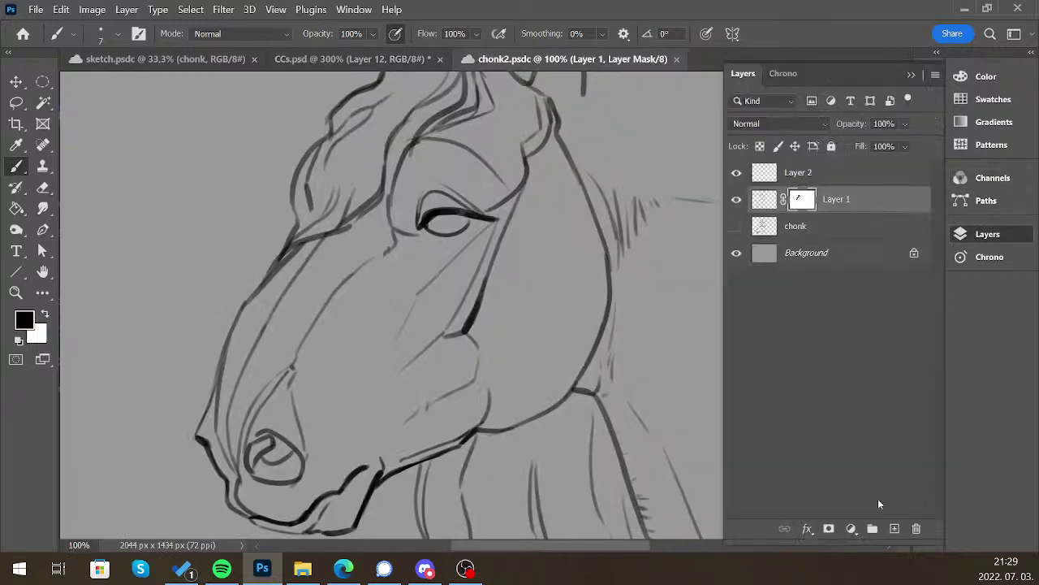
{"action": "left_click", "coordinate": [894, 528]}
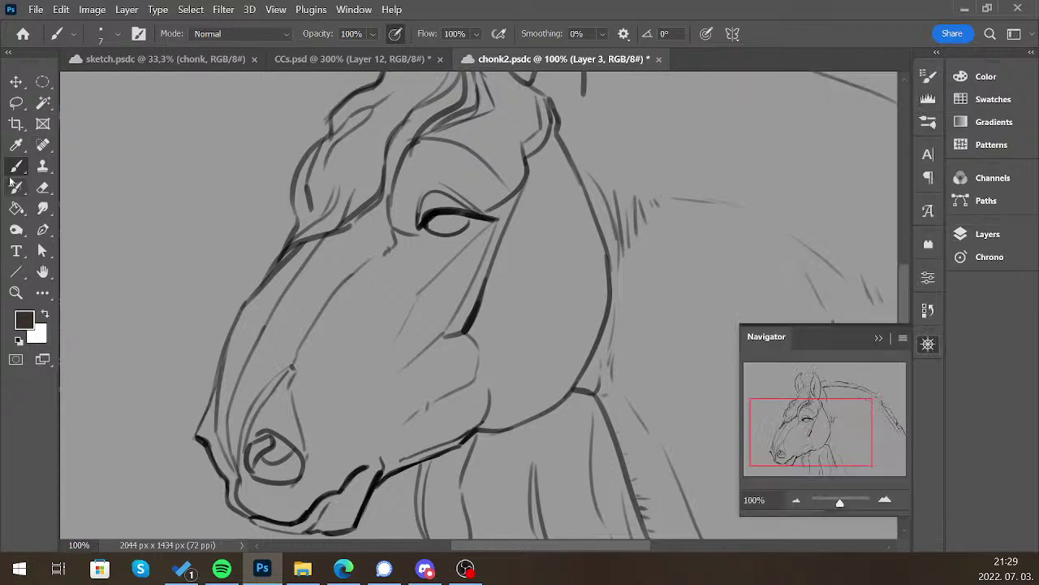
Thicken the sketch's jaw line with a darker brush stroke
{"action": "key", "text": "bracketright"}
{"action": "key", "text": "bracketright"}
{"action": "left_click_drag", "start_coordinate": [461, 336], "coordinate": [481, 315]}
{"action": "key", "text": "ctrl+z"}
{"action": "key", "text": "bracketleft"}
{"action": "key", "text": "bracketright"}
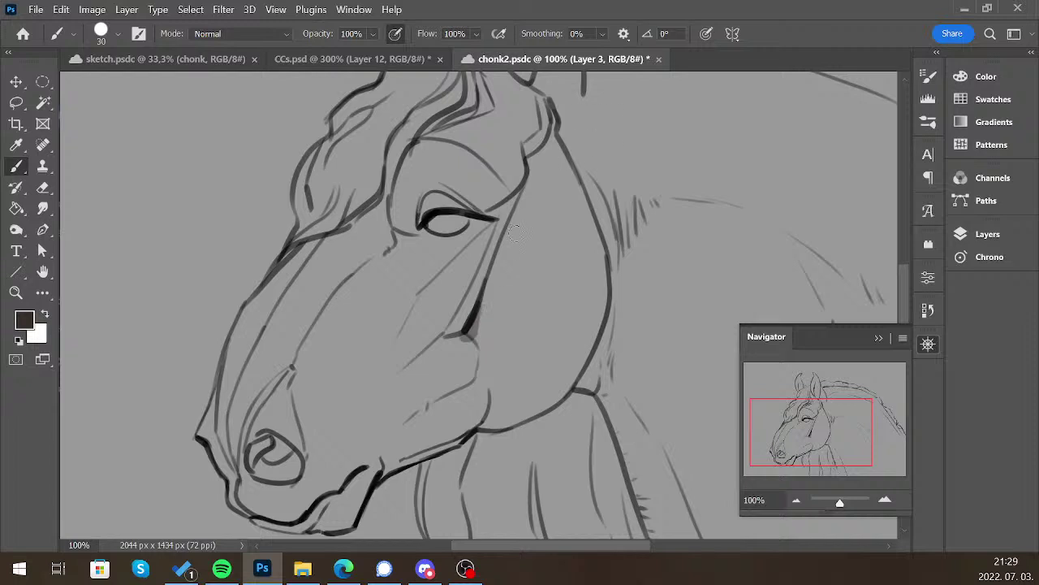
{"action": "key", "text": "bracketleft"}
{"action": "key", "text": "bracketleft"}
{"action": "key", "text": "bracketright"}
{"action": "key", "text": "bracketright"}
{"action": "key", "text": "bracketright"}
{"action": "mouse_move", "coordinate": [471, 487]}
{"action": "left_mouse_down"}
{"action": "mouse_move", "coordinate": [499, 411]}
{"action": "mouse_move", "coordinate": [455, 393]}
{"action": "mouse_move", "coordinate": [420, 408]}
{"action": "left_mouse_up"}
{"action": "key", "text": "bracketleft"}
{"action": "key", "text": "bracketleft"}
{"action": "key", "text": "bracketleft"}
{"action": "key", "text": "bracketright"}
{"action": "key", "text": "bracketright"}
{"action": "key", "text": "bracketright"}
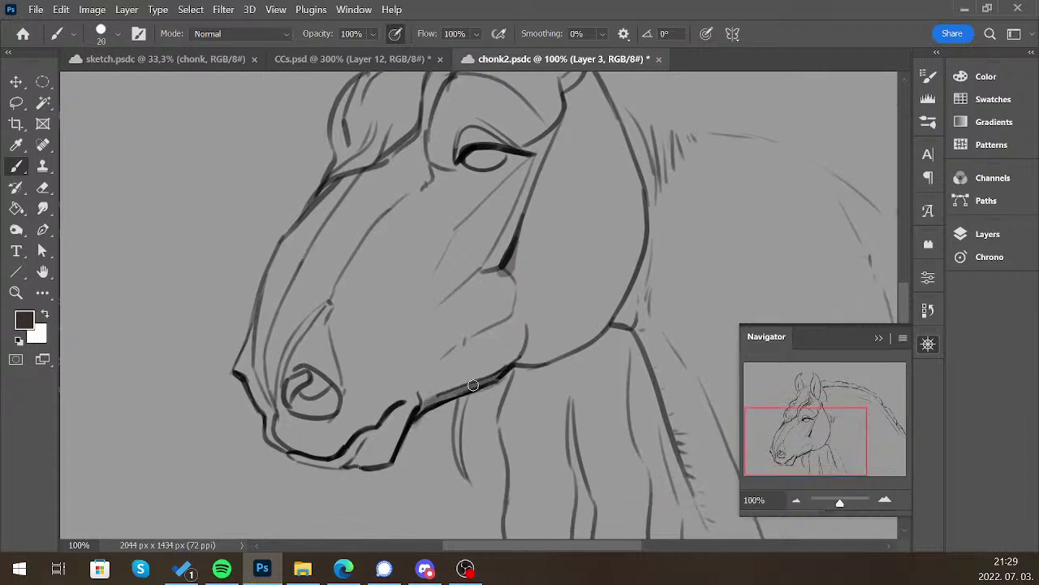
{"action": "key", "text": "bracketright"}
{"action": "left_click_drag", "start_coordinate": [473, 385], "coordinate": [516, 363]}
Draw a dark thin line down the forehead and nose
{"action": "key", "text": "bracketleft"}
{"action": "key", "text": "bracketleft"}
{"action": "key", "text": "bracketleft"}
{"action": "key", "text": "bracketleft"}
{"action": "left_click_drag", "start_coordinate": [367, 166], "coordinate": [336, 211]}
{"action": "key", "text": "ctrl+z"}
{"action": "key", "text": "ctrl+z"}
{"action": "mouse_move", "coordinate": [363, 169]}
{"action": "left_mouse_down"}
{"action": "mouse_move", "coordinate": [294, 279]}
{"action": "mouse_move", "coordinate": [264, 367]}
{"action": "mouse_move", "coordinate": [271, 403]}
{"action": "left_mouse_up"}
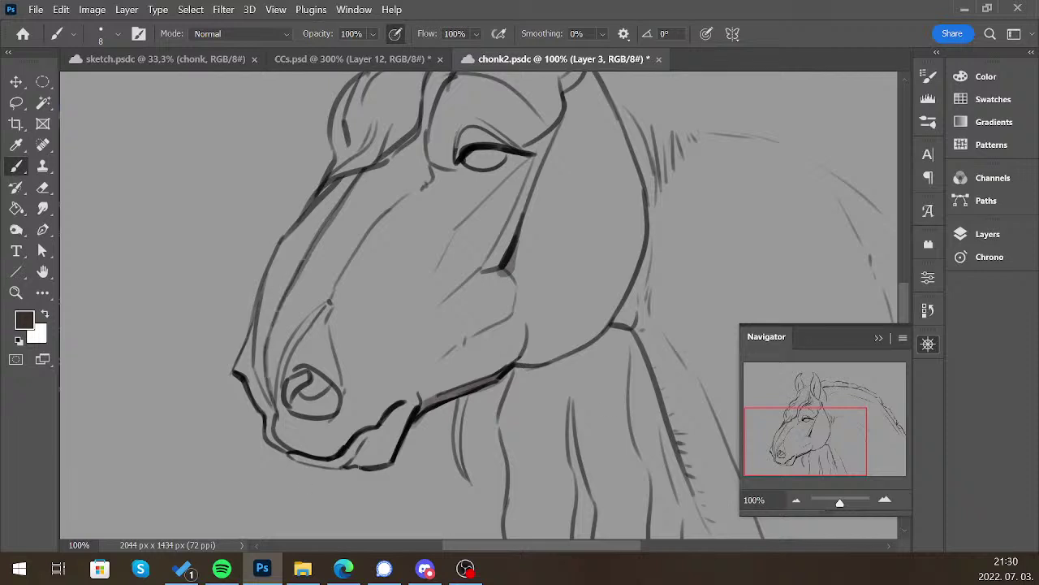
{"action": "mouse_move", "coordinate": [553, 339]}
{"action": "left_mouse_down"}
{"action": "mouse_move", "coordinate": [522, 382]}
{"action": "mouse_move", "coordinate": [504, 441]}
{"action": "left_mouse_up"}
Paint a thick brow stroke above the eye and soften it with the Smudge tool
{"action": "key", "text": "bracketright"}
{"action": "key", "text": "bracketright"}
{"action": "key", "text": "bracketright"}
{"action": "key", "text": "bracketright"}
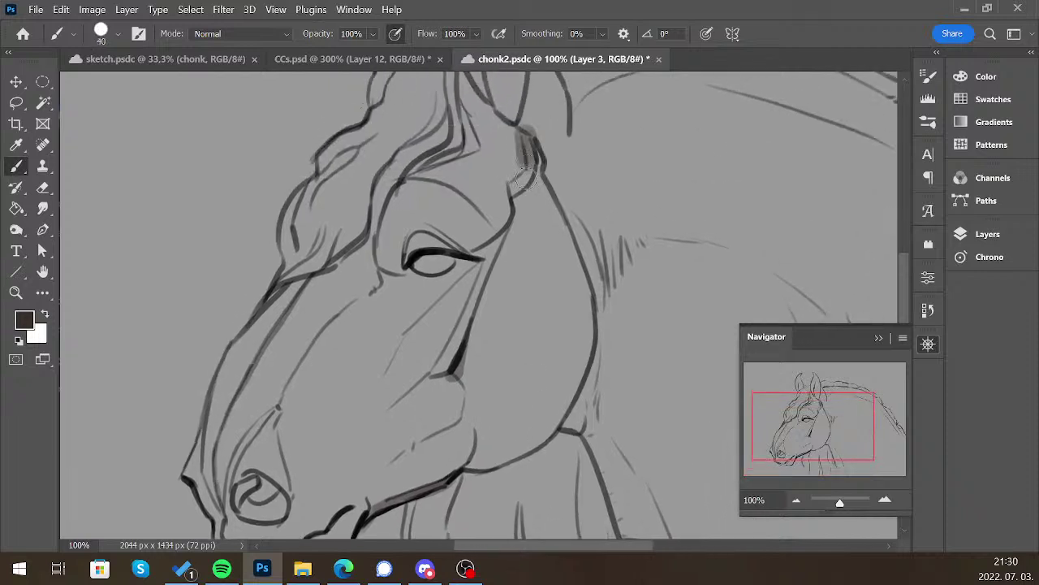
{"action": "mouse_move", "coordinate": [526, 145]}
{"action": "left_mouse_down"}
{"action": "mouse_move", "coordinate": [527, 169]}
{"action": "mouse_move", "coordinate": [458, 244]}
{"action": "left_mouse_up"}
{"action": "key", "text": "bracketright"}
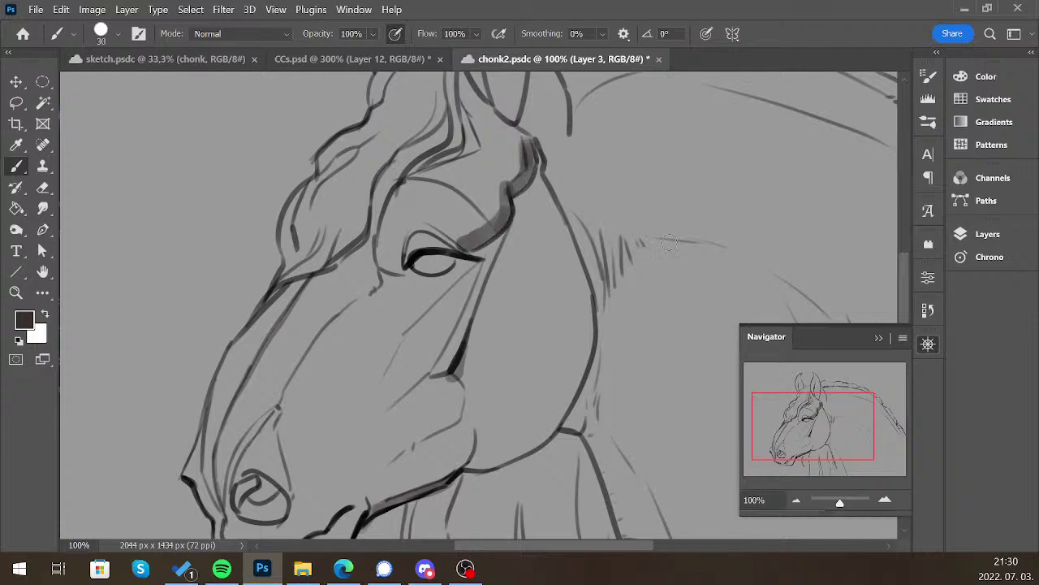
{"action": "left_click", "coordinate": [43, 208]}
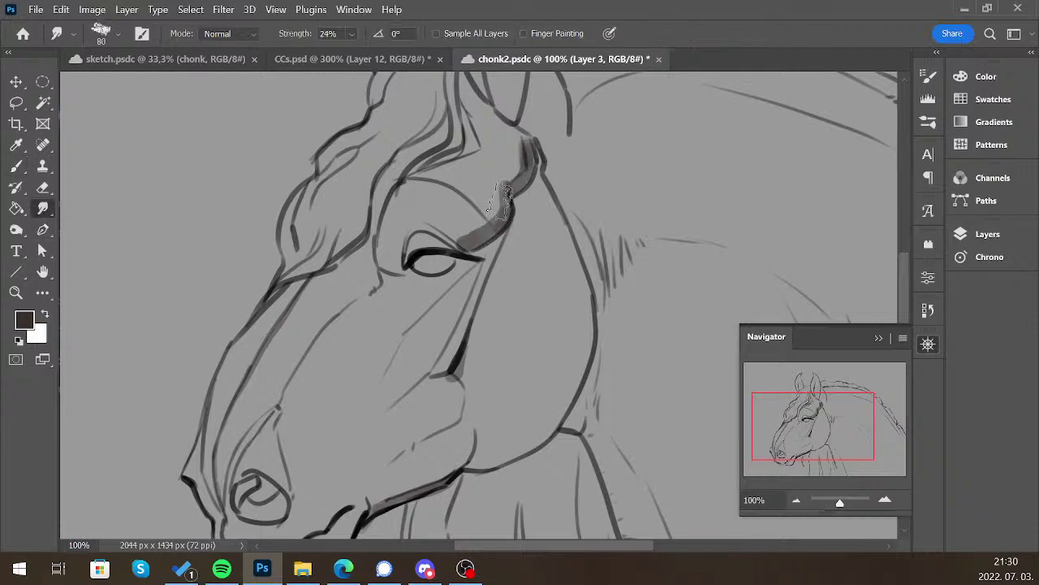
{"action": "left_click_drag", "start_coordinate": [504, 199], "coordinate": [470, 237]}
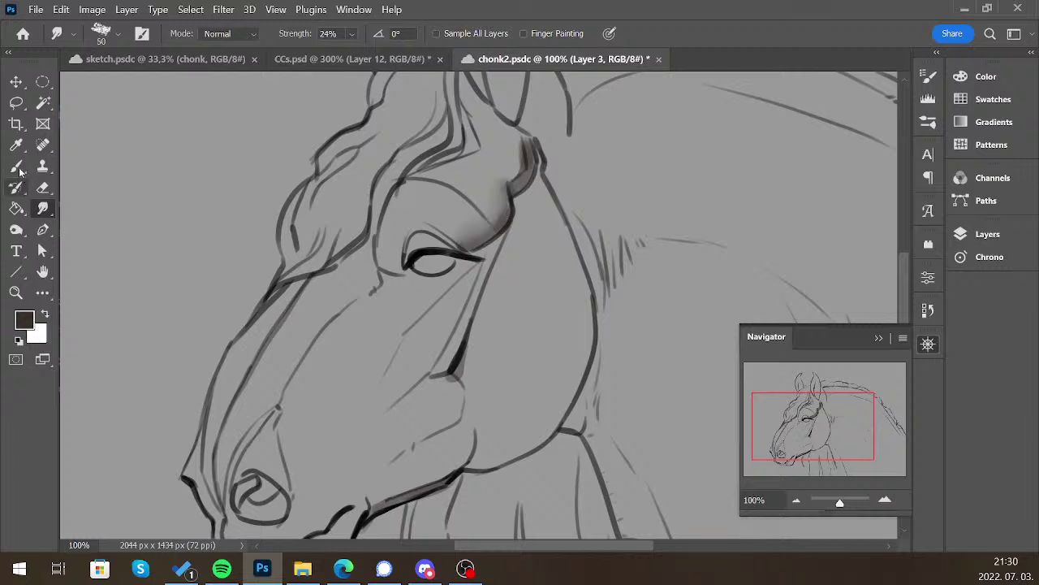
Return to the Brush and darken the forelock edge with a thin stroke
{"action": "left_click", "coordinate": [16, 166]}
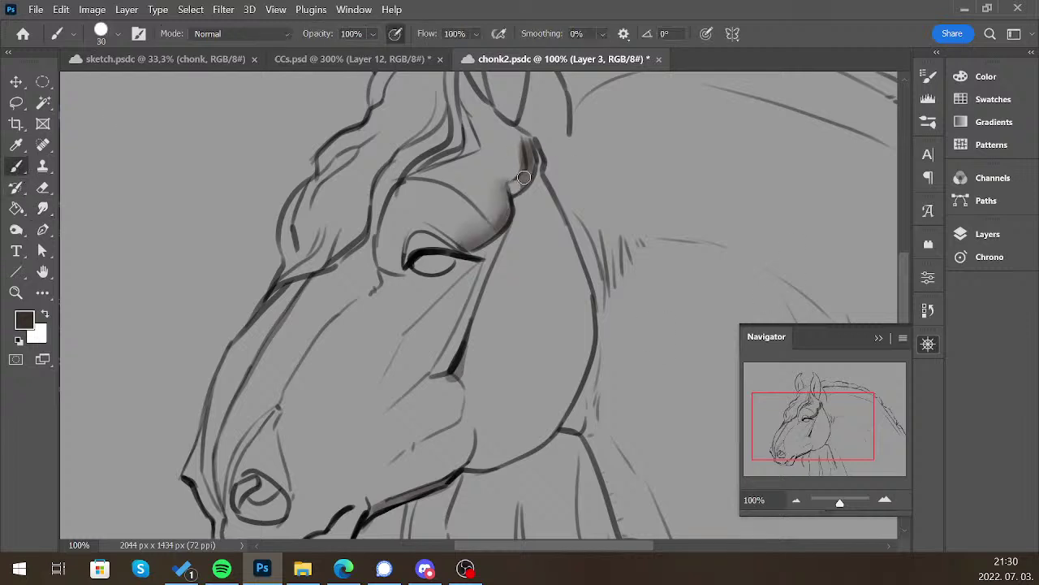
{"action": "key", "text": "bracketleft"}
{"action": "mouse_move", "coordinate": [524, 177]}
{"action": "left_mouse_down"}
{"action": "mouse_move", "coordinate": [534, 186]}
{"action": "mouse_move", "coordinate": [538, 142]}
{"action": "left_mouse_up"}
{"action": "key", "text": "bracketright"}
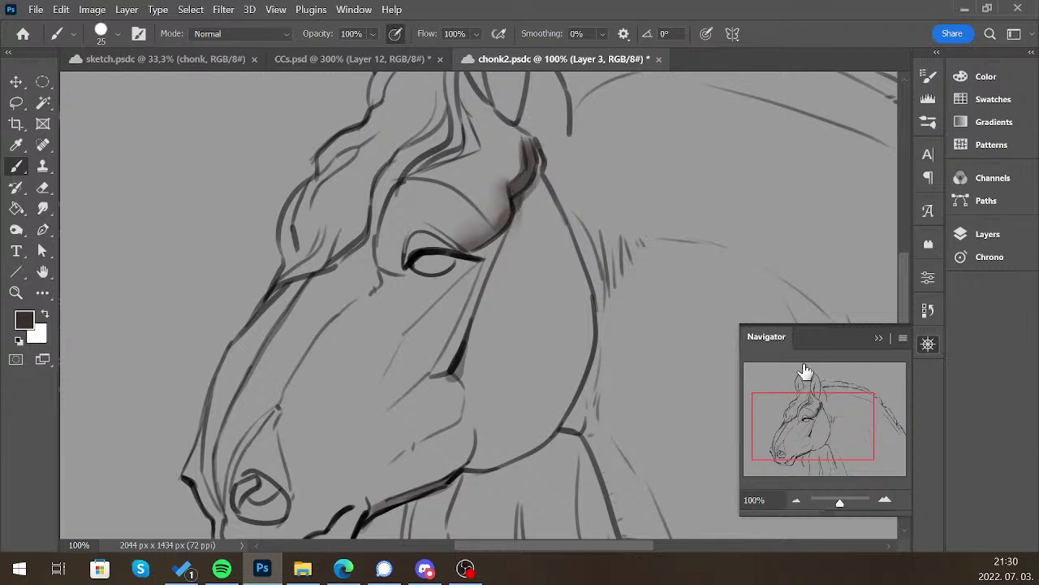
Look over the muzzle, ears and whole sketch, then switch back to CCs.psd
{"action": "left_click", "coordinate": [805, 439]}
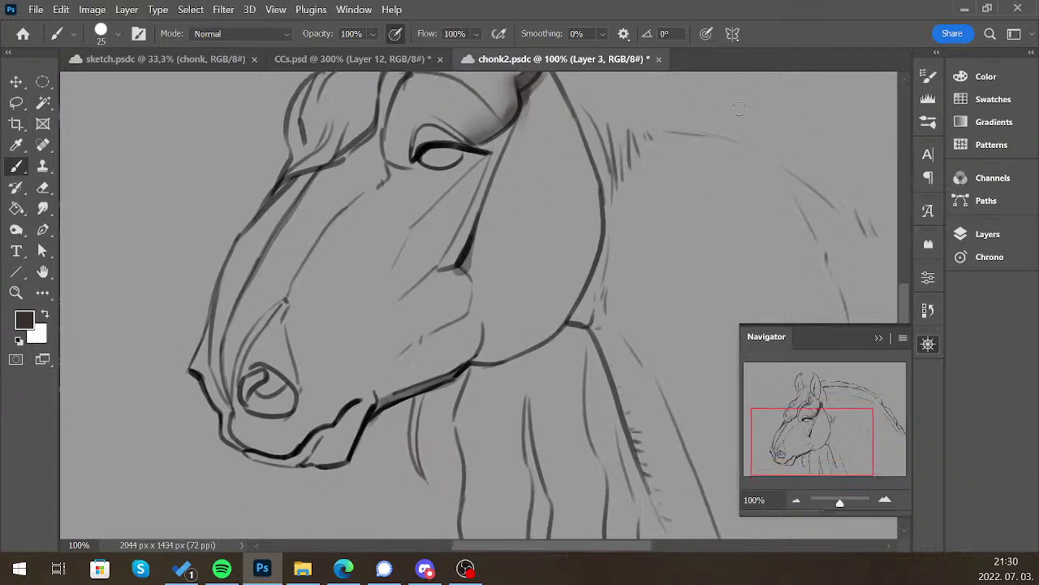
{"action": "key", "text": "bracketright"}
{"action": "mouse_move", "coordinate": [668, 243]}
{"action": "left_mouse_down"}
{"action": "mouse_move", "coordinate": [635, 436]}
{"action": "mouse_move", "coordinate": [566, 311]}
{"action": "left_mouse_up"}
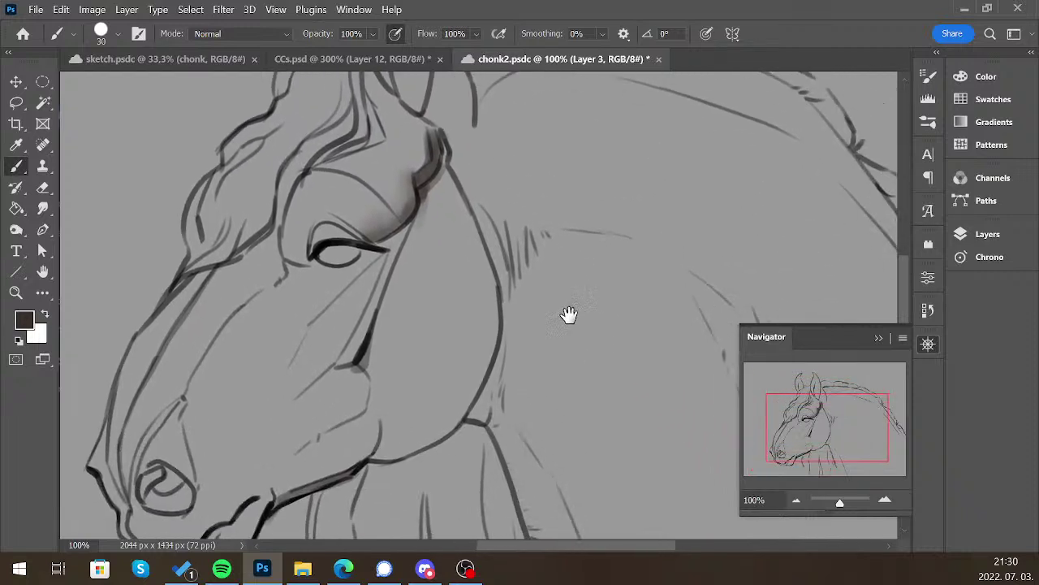
{"action": "left_click", "coordinate": [797, 500]}
{"action": "left_click", "coordinate": [796, 499]}
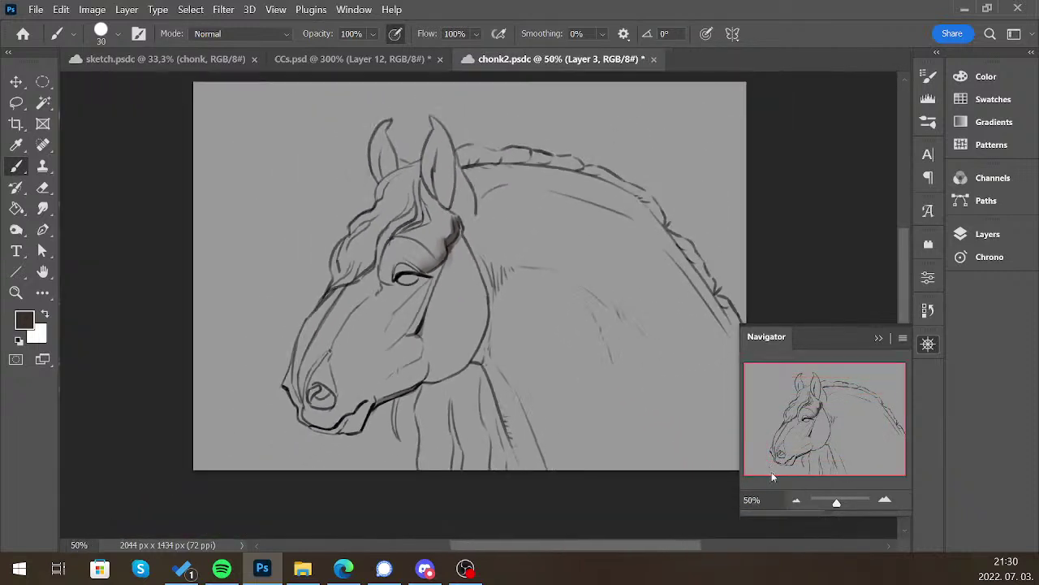
{"action": "left_click", "coordinate": [885, 500]}
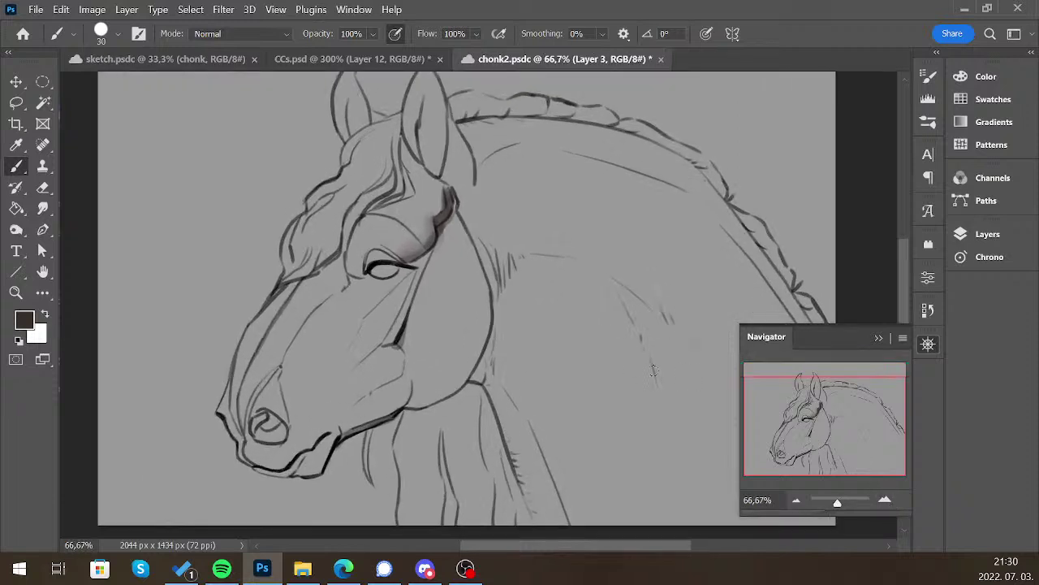
{"action": "key", "text": "ctrl+shift+Tab"}
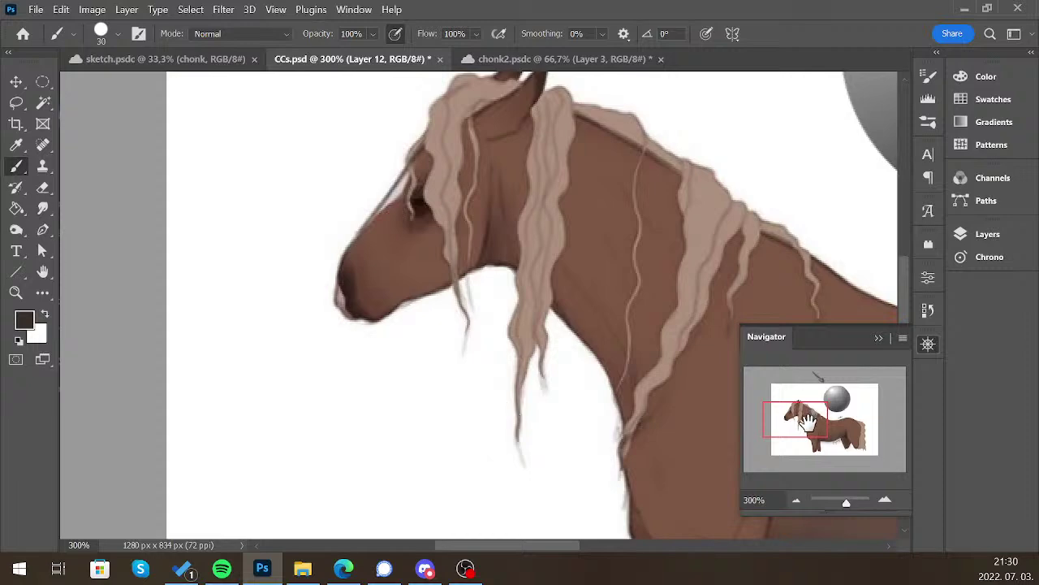
{"action": "left_click_drag", "start_coordinate": [808, 420], "coordinate": [841, 449]}
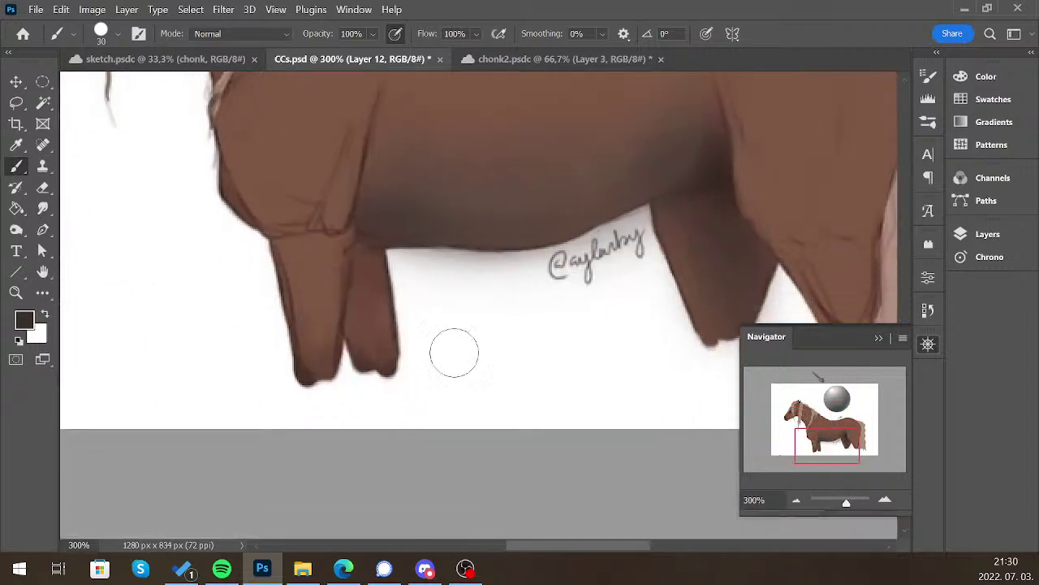
{"action": "key", "text": "bracketleft"}
{"action": "key", "text": "bracketleft"}
{"action": "key", "text": "bracketleft"}
{"action": "key", "text": "bracketleft"}
{"action": "key", "text": "bracketleft"}
{"action": "key", "text": "bracketleft"}
{"action": "left_click_drag", "start_coordinate": [885, 320], "coordinate": [623, 339]}
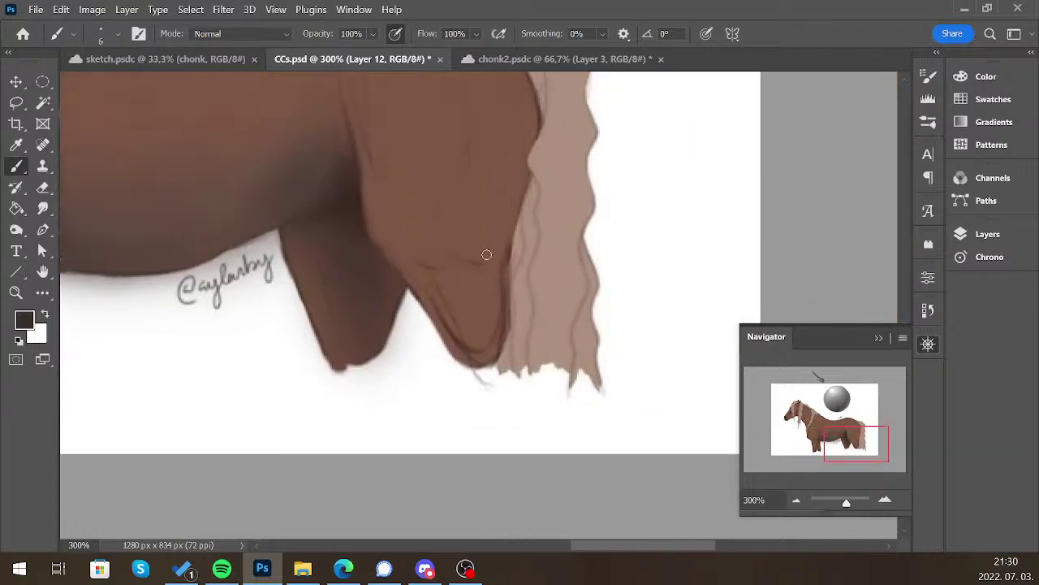
{"action": "mouse_move", "coordinate": [475, 369]}
{"action": "left_mouse_down"}
{"action": "mouse_move", "coordinate": [495, 434]}
{"action": "mouse_move", "coordinate": [532, 478]}
{"action": "left_mouse_up"}
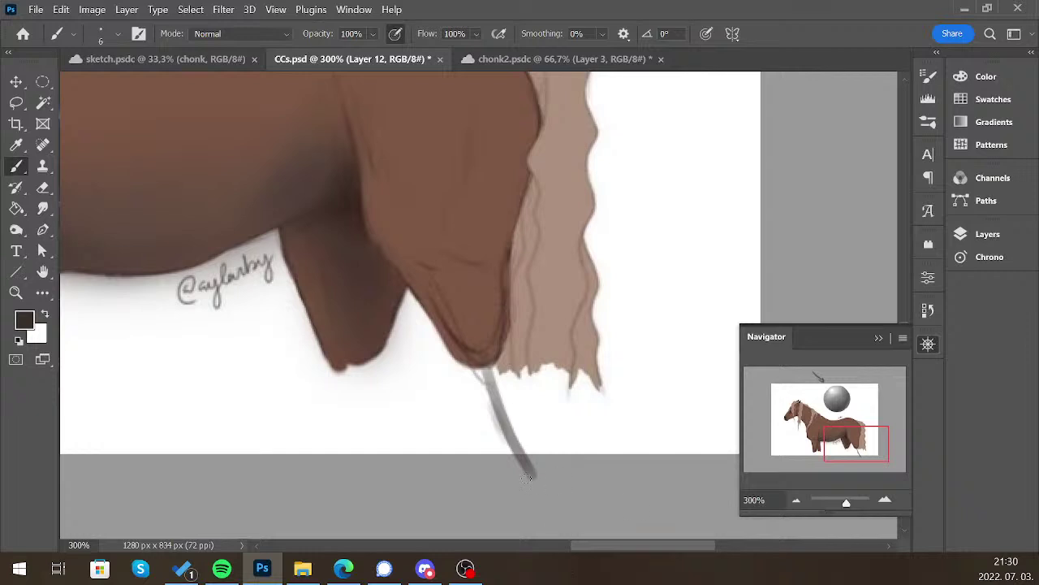
{"action": "mouse_move", "coordinate": [510, 338]}
{"action": "left_mouse_down"}
{"action": "mouse_move", "coordinate": [553, 436]}
{"action": "mouse_move", "coordinate": [535, 535]}
{"action": "left_mouse_up"}
{"action": "key", "text": "]"}
{"action": "key", "text": "]"}
{"action": "key", "text": "]"}
{"action": "mouse_move", "coordinate": [549, 448]}
{"action": "left_mouse_down"}
{"action": "mouse_move", "coordinate": [537, 501]}
{"action": "mouse_move", "coordinate": [543, 475]}
{"action": "mouse_move", "coordinate": [537, 507]}
{"action": "left_mouse_up"}
{"action": "key", "text": "["}
{"action": "left_click_drag", "start_coordinate": [457, 360], "coordinate": [484, 439]}
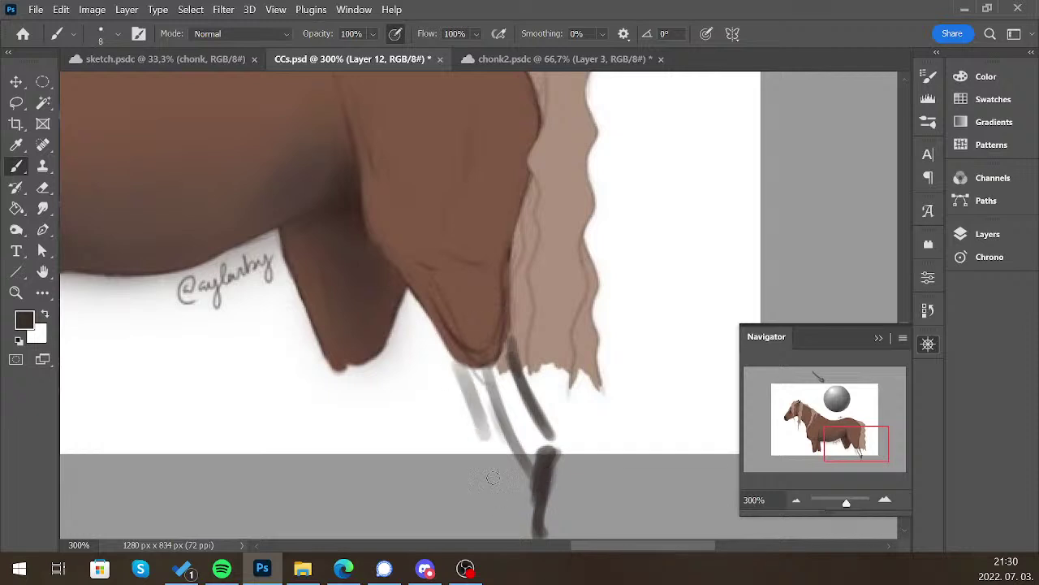
{"action": "mouse_move", "coordinate": [458, 359]}
{"action": "left_mouse_down"}
{"action": "mouse_move", "coordinate": [497, 480]}
{"action": "mouse_move", "coordinate": [492, 510]}
{"action": "left_mouse_up"}
{"action": "key", "text": "ctrl+z"}
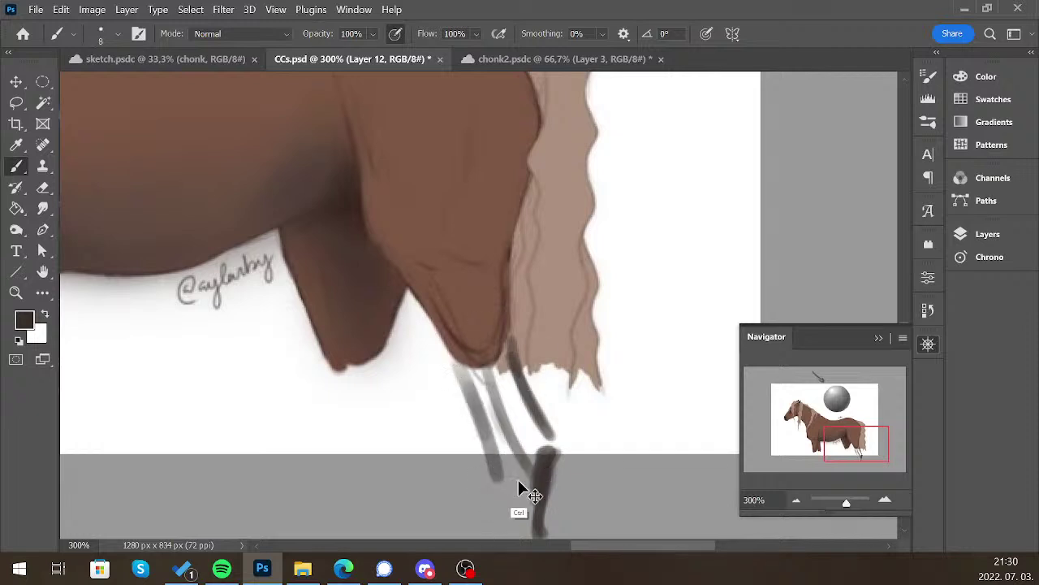
{"action": "key", "text": "ctrl+z"}
{"action": "left_click", "coordinate": [484, 428]}
{"action": "mouse_move", "coordinate": [484, 430]}
{"action": "left_mouse_down"}
{"action": "mouse_move", "coordinate": [493, 488]}
{"action": "mouse_move", "coordinate": [479, 536]}
{"action": "left_mouse_up"}
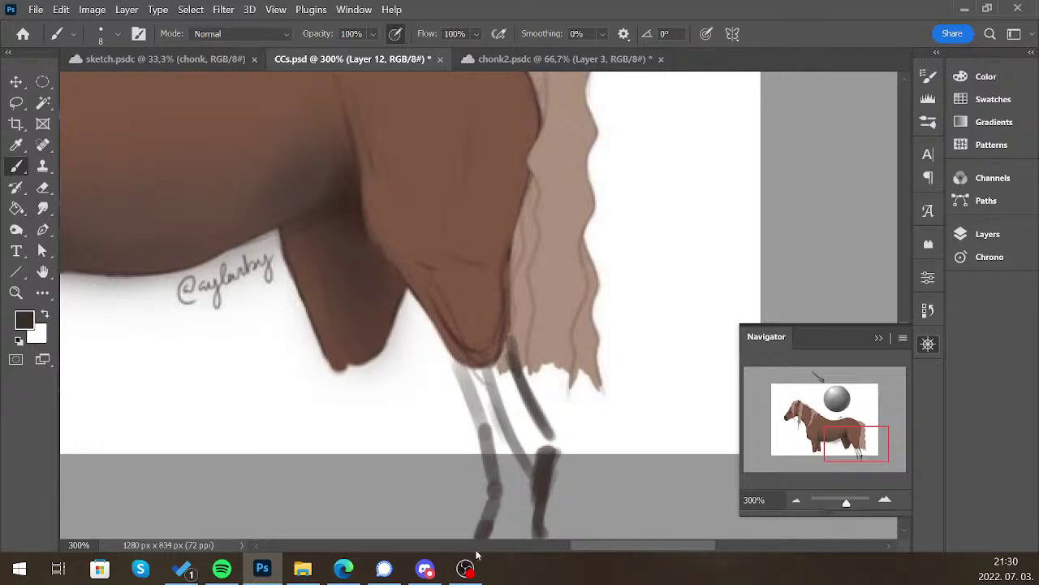
{"action": "mouse_move", "coordinate": [538, 484]}
{"action": "left_mouse_down"}
{"action": "mouse_move", "coordinate": [520, 453]}
{"action": "mouse_move", "coordinate": [533, 504]}
{"action": "left_mouse_up"}
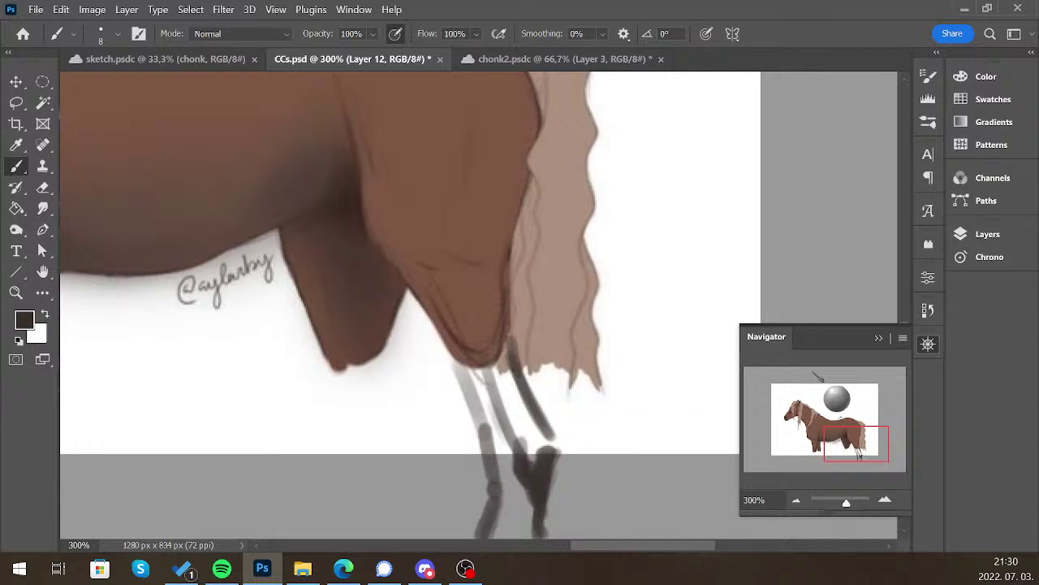
{"action": "left_click", "coordinate": [796, 500]}
{"action": "left_click", "coordinate": [797, 500]}
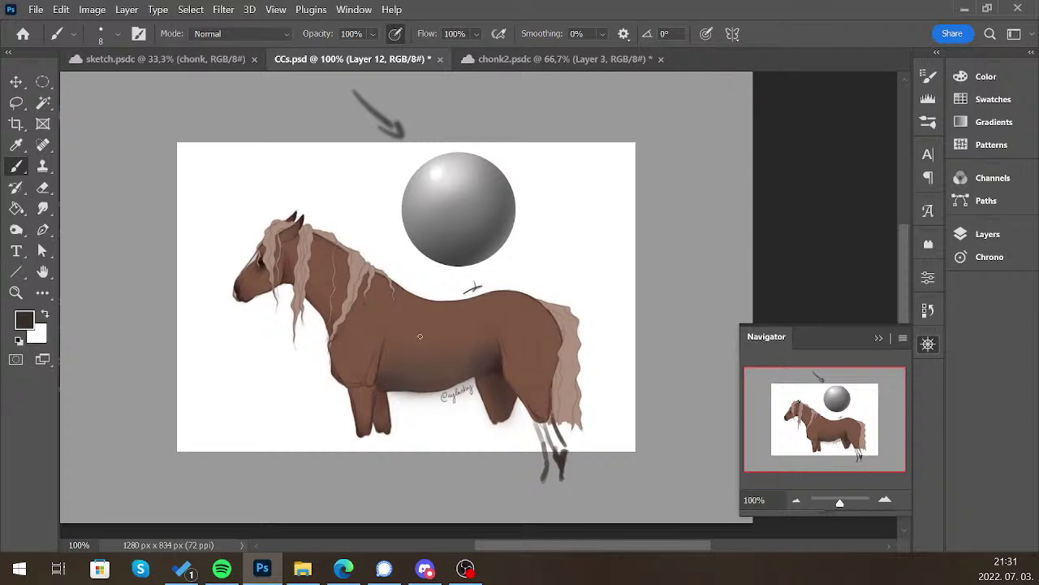
{"action": "left_click", "coordinate": [886, 500]}
{"action": "left_click", "coordinate": [887, 500]}
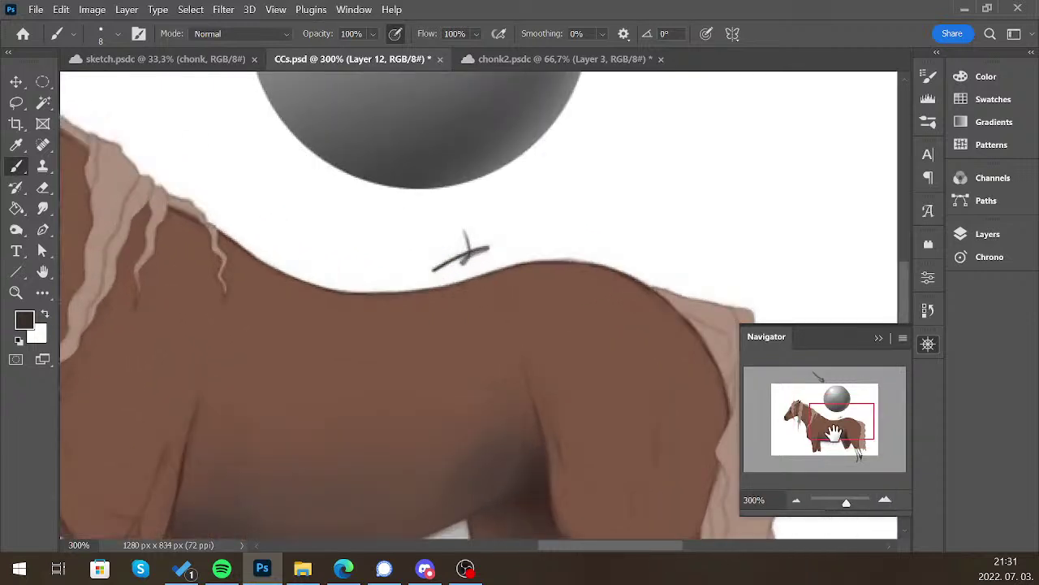
{"action": "left_click_drag", "start_coordinate": [835, 433], "coordinate": [859, 456]}
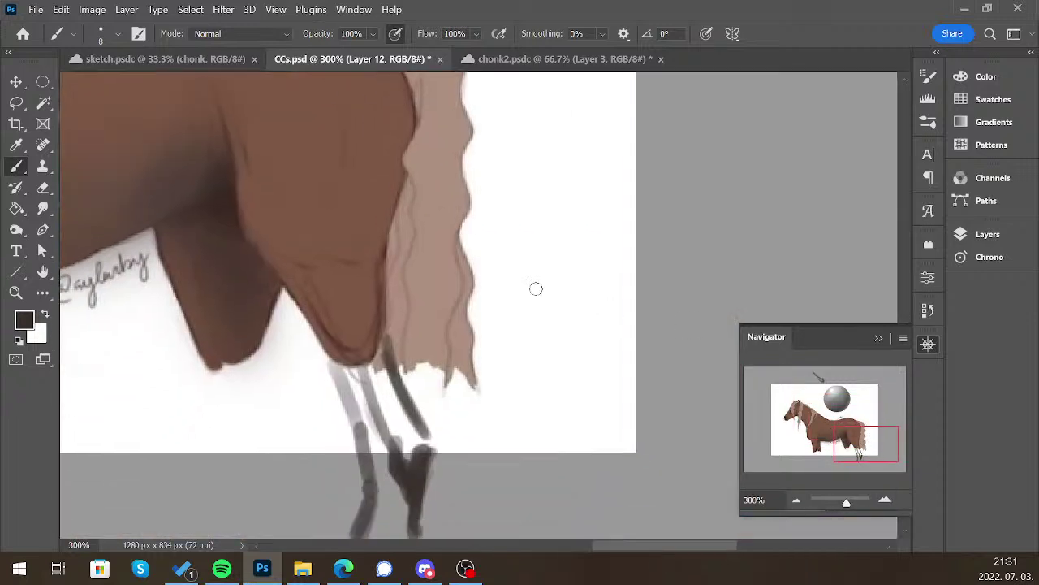
{"action": "left_click", "coordinate": [798, 502]}
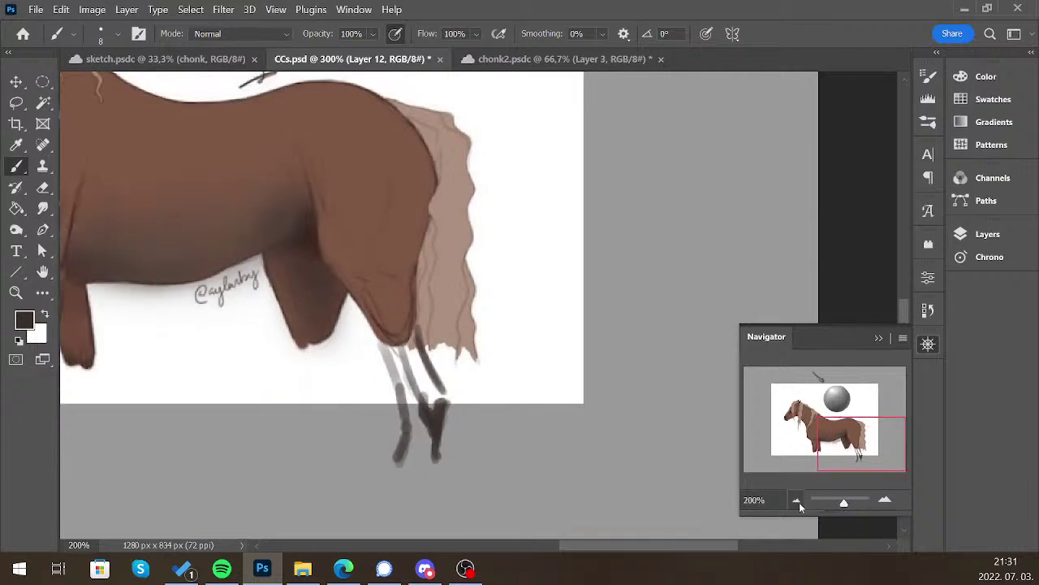
Zoom to 200% on the horse's body and mane
{"action": "left_click", "coordinate": [799, 502]}
{"action": "left_click", "coordinate": [799, 501]}
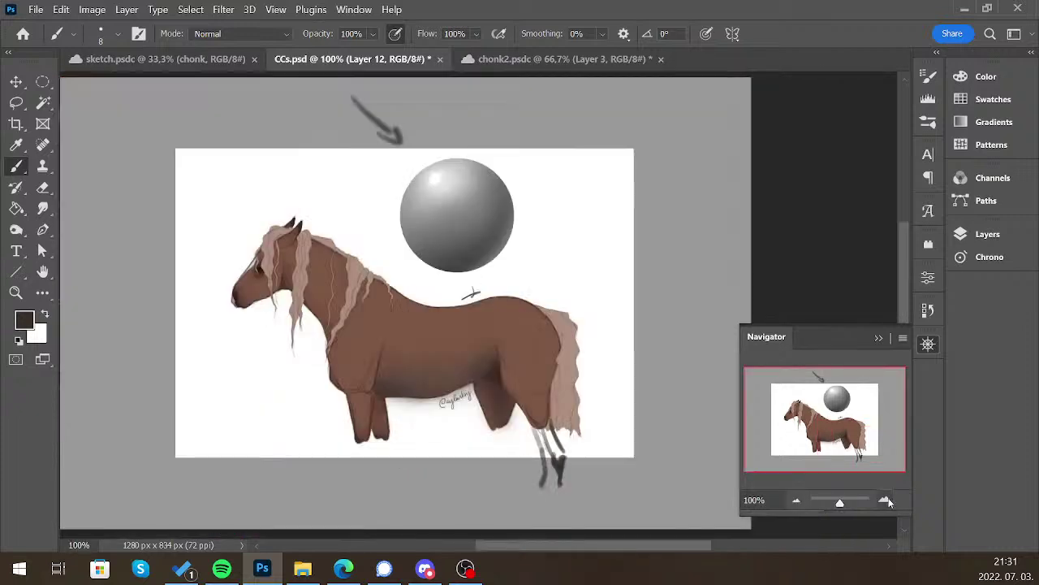
{"action": "left_click", "coordinate": [886, 499]}
{"action": "left_click", "coordinate": [887, 499]}
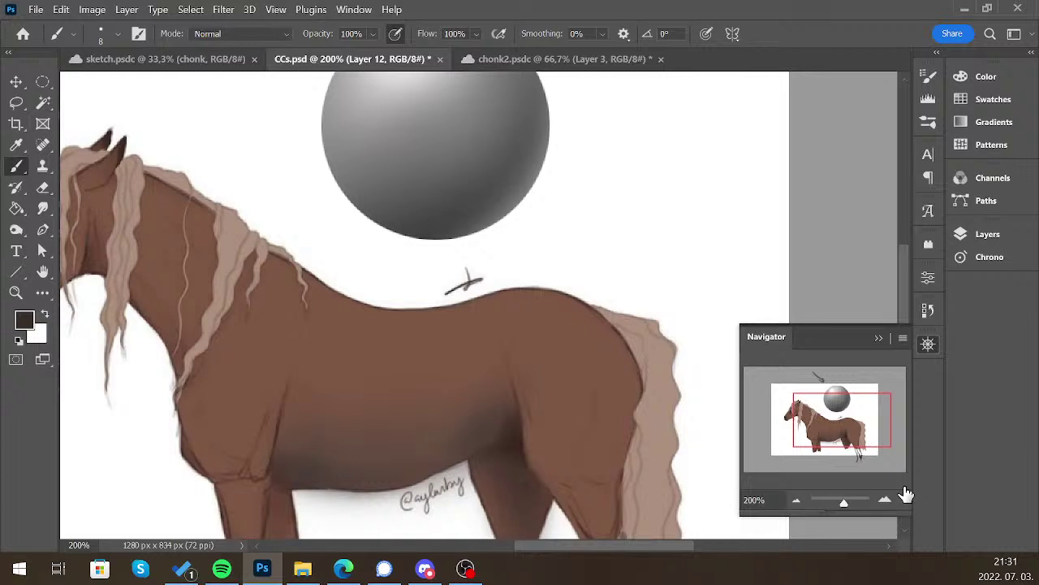
{"action": "left_click_drag", "start_coordinate": [562, 413], "coordinate": [608, 360]}
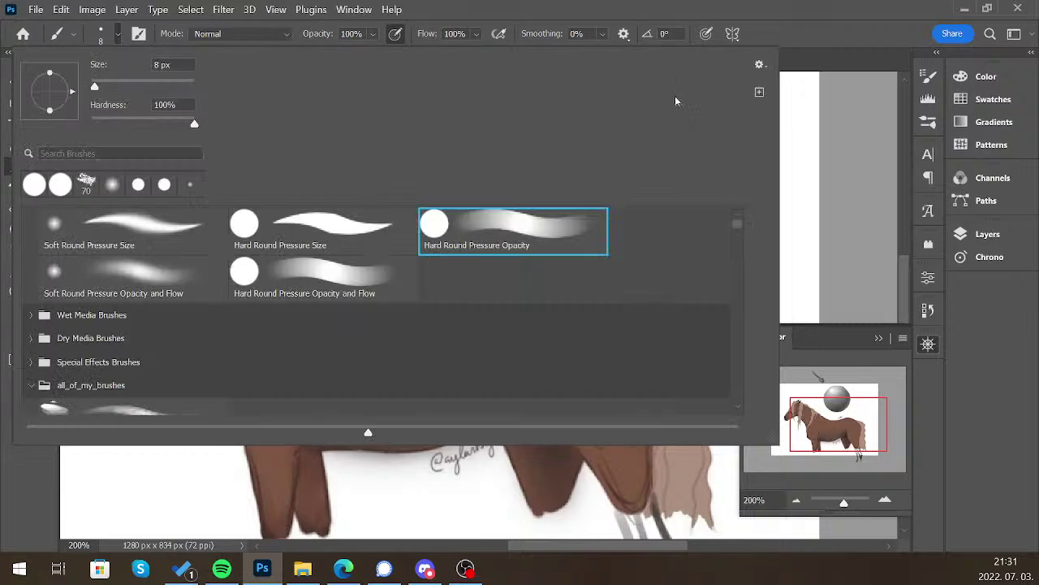
Shade under the belly with the Soft Round Pressure Opacity and Flow brush, then shrink it to 8
{"action": "left_click", "coordinate": [118, 34]}
{"action": "double_click", "coordinate": [156, 282]}
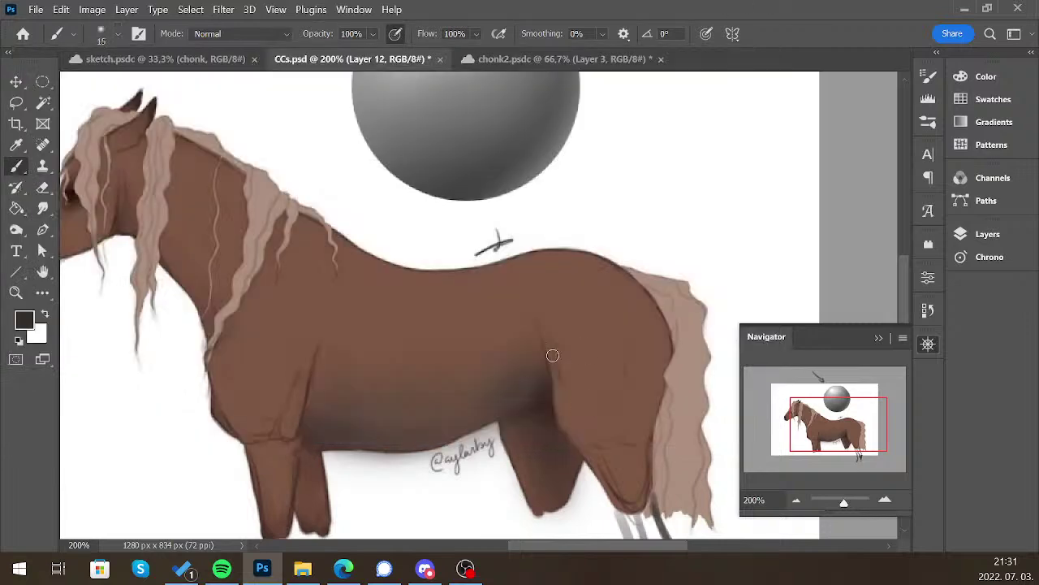
{"action": "mouse_move", "coordinate": [538, 381]}
{"action": "left_mouse_down"}
{"action": "mouse_move", "coordinate": [510, 411]}
{"action": "mouse_move", "coordinate": [455, 432]}
{"action": "left_mouse_up"}
{"action": "key", "text": "bracketleft"}
{"action": "key", "text": "ctrl"}
{"action": "key", "text": "bracketleft"}
{"action": "key", "text": "bracketleft"}
{"action": "key", "text": "bracketleft"}
{"action": "key", "text": "bracketleft"}
Bring the horse's head into view and close the brush presets unchanged
{"action": "left_click_drag", "start_coordinate": [829, 429], "coordinate": [820, 430]}
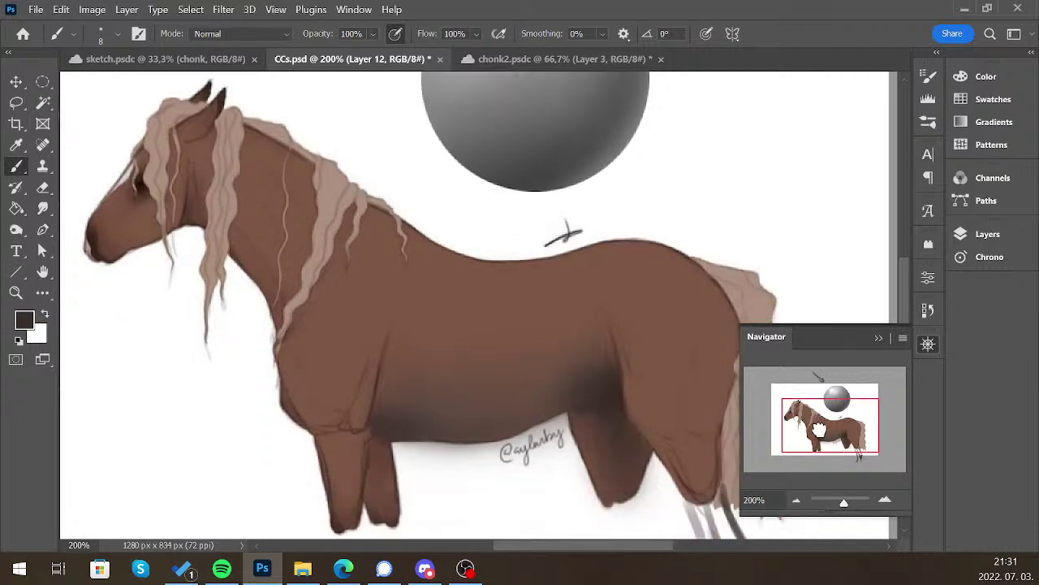
{"action": "left_click", "coordinate": [119, 34]}
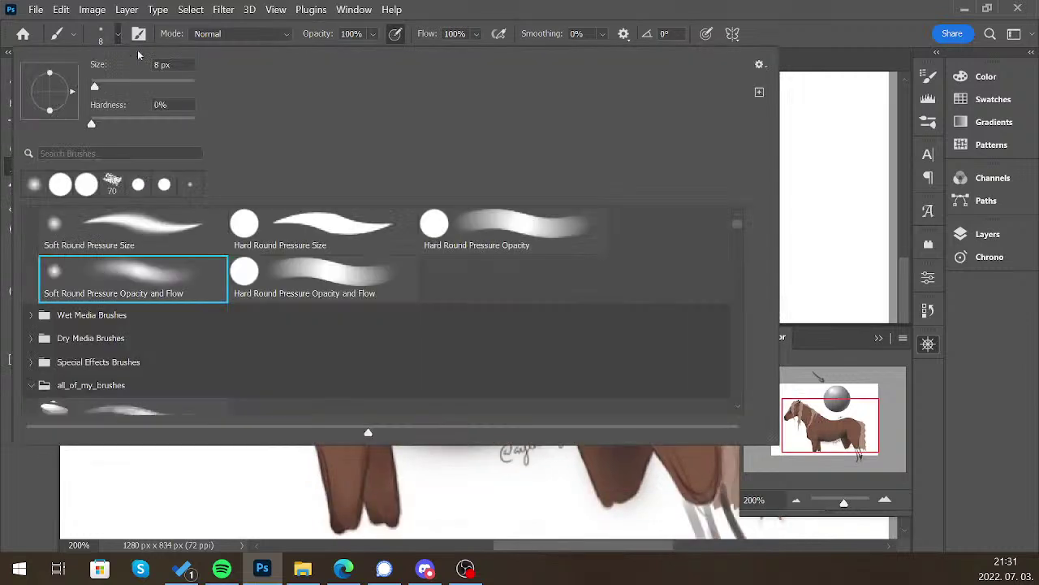
{"action": "left_click", "coordinate": [716, 7]}
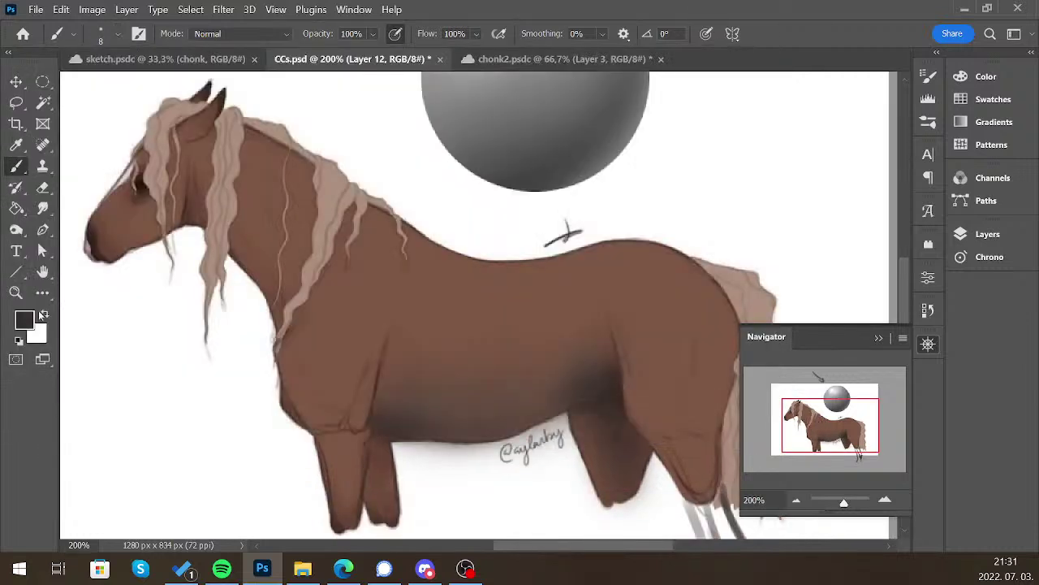
Set the foreground colour to a slightly darker brown
{"action": "left_click", "coordinate": [25, 319]}
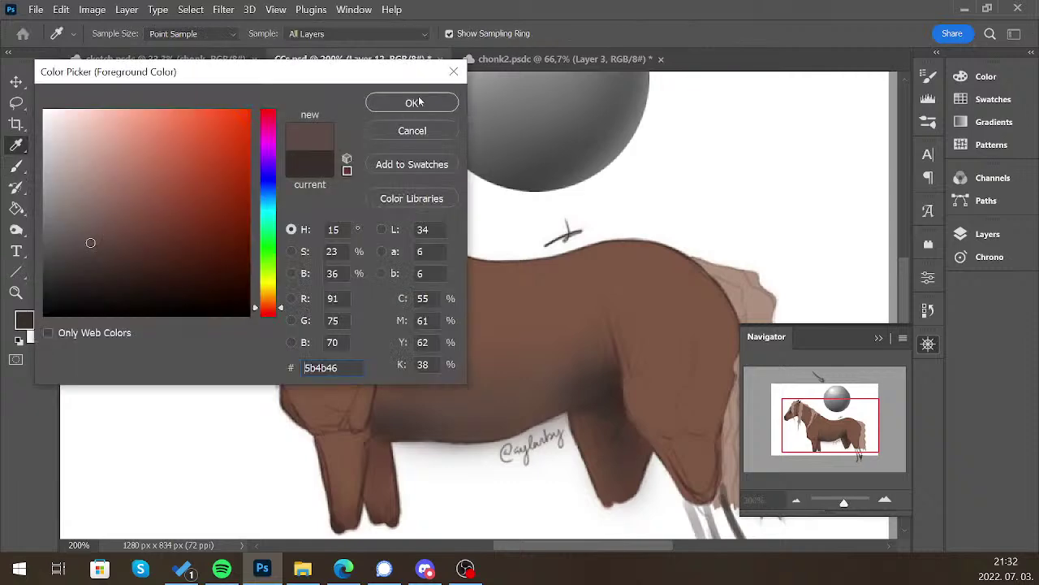
{"action": "left_click", "coordinate": [419, 102]}
{"action": "left_click", "coordinate": [26, 318]}
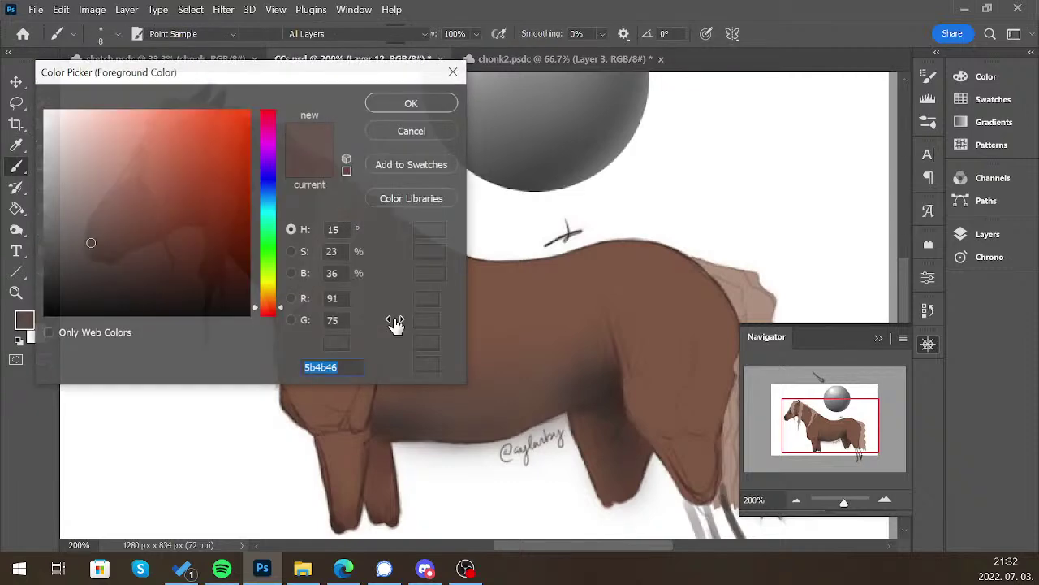
{"action": "left_click_drag", "start_coordinate": [112, 260], "coordinate": [103, 251]}
{"action": "left_click", "coordinate": [395, 102]}
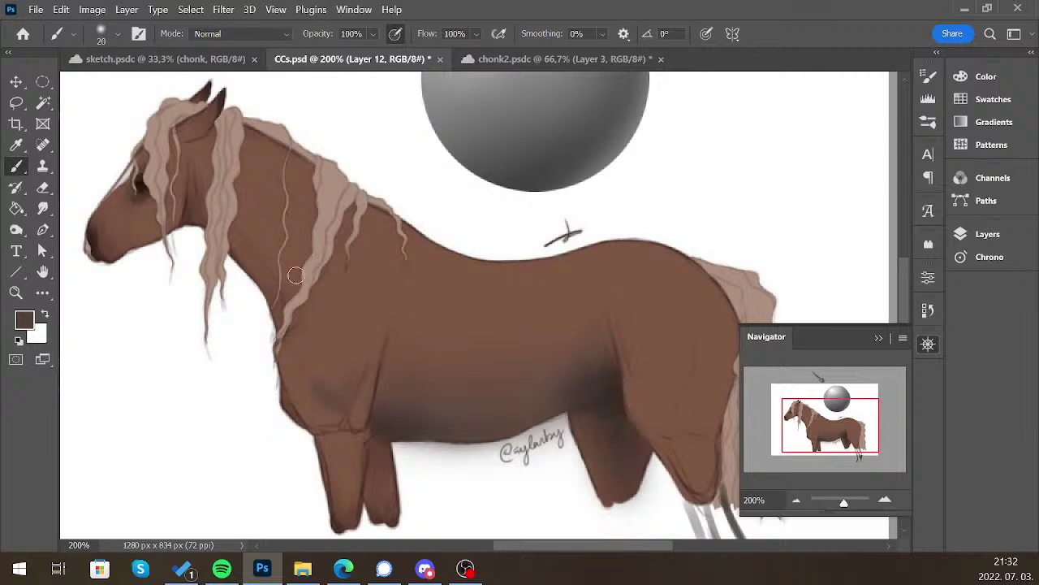
Draw a thin curved dark line from above the neck into the mane
{"action": "key", "text": "bracketleft"}
{"action": "key", "text": "bracketleft"}
{"action": "key", "text": "bracketleft"}
{"action": "key", "text": "bracketleft"}
{"action": "key", "text": "bracketleft"}
{"action": "key", "text": "bracketleft"}
{"action": "left_click_drag", "start_coordinate": [431, 189], "coordinate": [398, 215]}
{"action": "key", "text": "bracketright"}
{"action": "key", "text": "bracketright"}
{"action": "key", "text": "bracketright"}
{"action": "key", "text": "bracketright"}
{"action": "key", "text": "bracketright"}
{"action": "key", "text": "bracketright"}
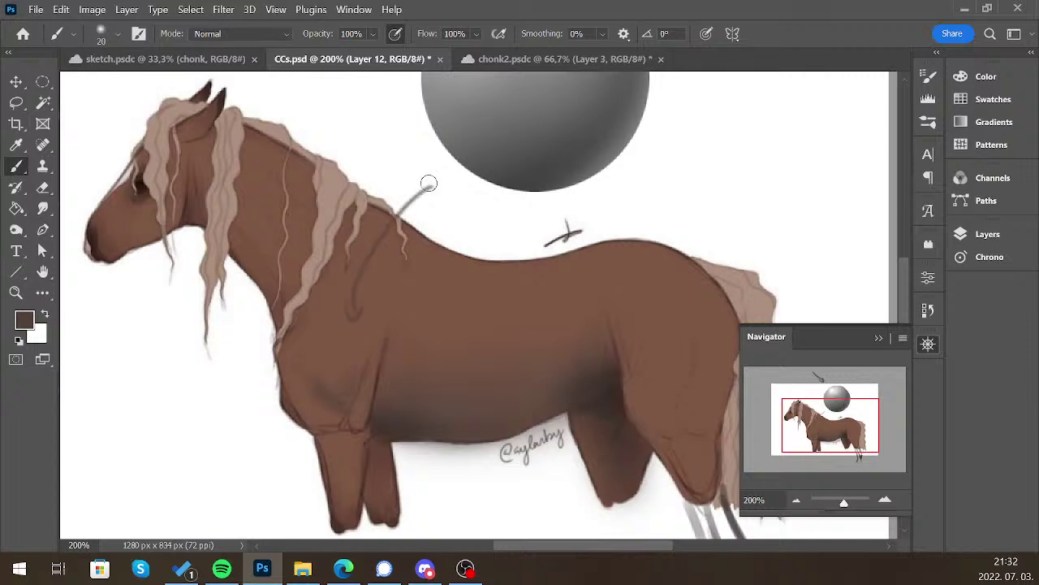
Shade the lower chest darker with a 25 px brush, sample the chest brown, and zoom out
{"action": "key", "text": "bracketleft"}
{"action": "key", "text": "bracketleft"}
{"action": "key", "text": "bracketleft"}
{"action": "key", "text": "bracketleft"}
{"action": "key", "text": "bracketleft"}
{"action": "left_click_drag", "start_coordinate": [320, 401], "coordinate": [355, 404]}
{"action": "key", "text": "ctrl+z"}
{"action": "key", "text": "bracketright"}
{"action": "key", "text": "bracketright"}
{"action": "key", "text": "bracketright"}
{"action": "key", "text": "bracketright"}
{"action": "key", "text": "bracketright"}
{"action": "key", "text": "bracketright"}
{"action": "left_click_drag", "start_coordinate": [346, 405], "coordinate": [337, 390]}
{"action": "key", "text": "bracketleft"}
{"action": "key", "text": "bracketleft"}
{"action": "key", "text": "bracketright"}
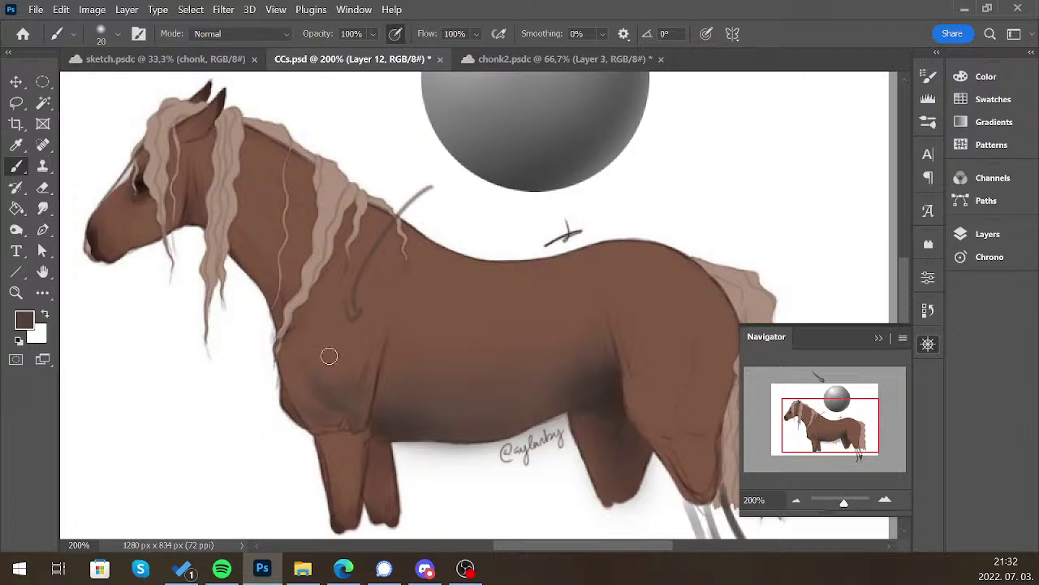
{"action": "left_click", "coordinate": [320, 397], "text": "alt"}
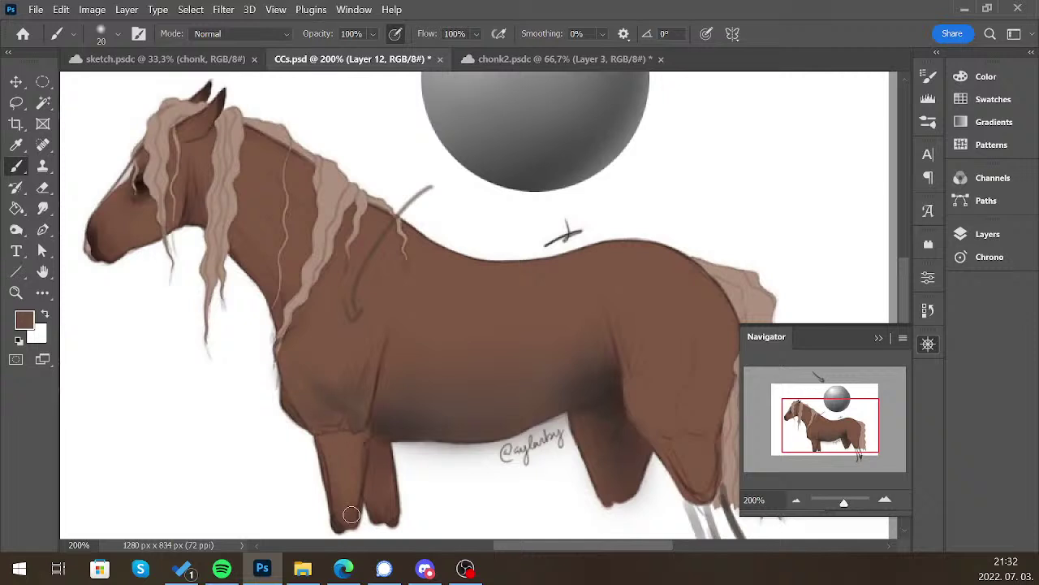
{"action": "left_click", "coordinate": [797, 499]}
{"action": "left_click", "coordinate": [796, 500]}
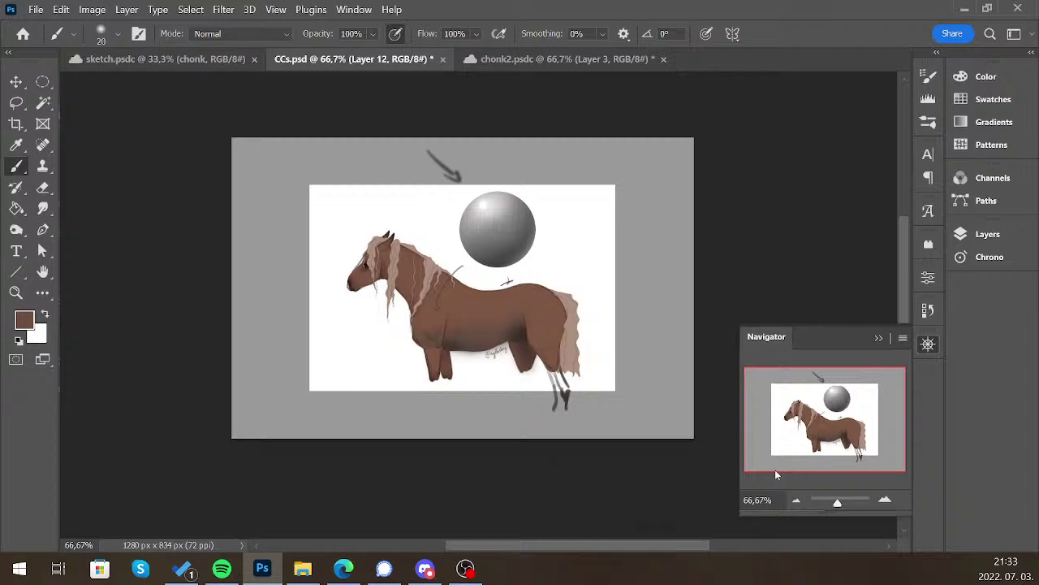
Zoom to 200% and set the paint colour from 566b40 to a darker, greyer green
{"action": "left_click", "coordinate": [887, 502]}
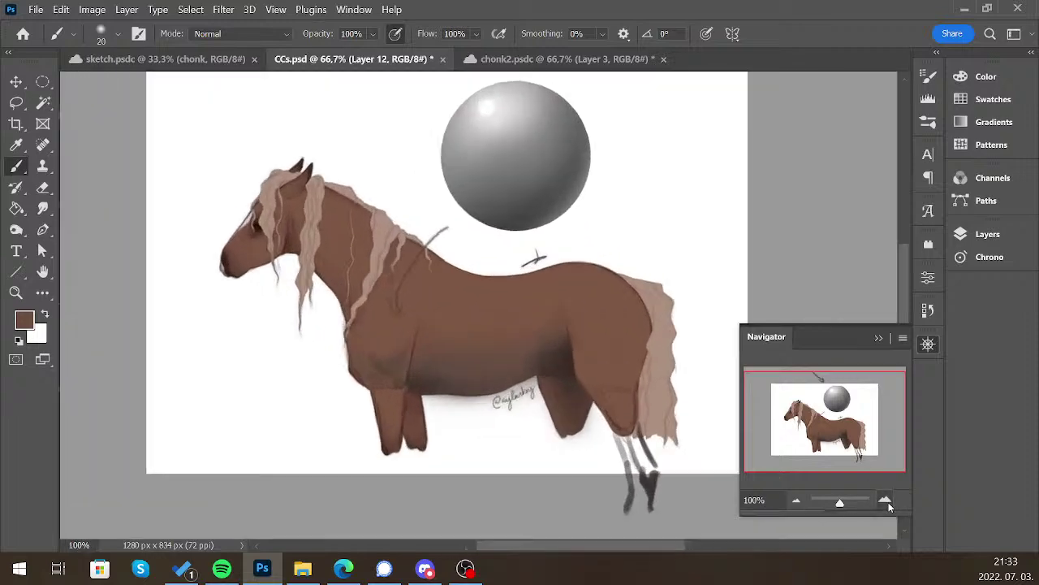
{"action": "left_click", "coordinate": [887, 502]}
{"action": "left_click", "coordinate": [27, 323]}
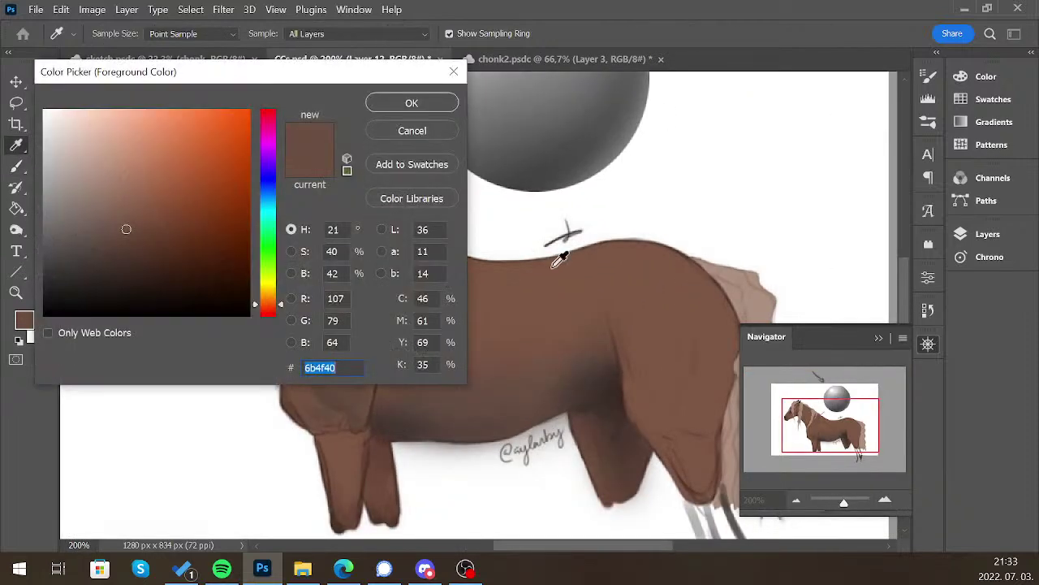
{"action": "type", "text": "566b40"}
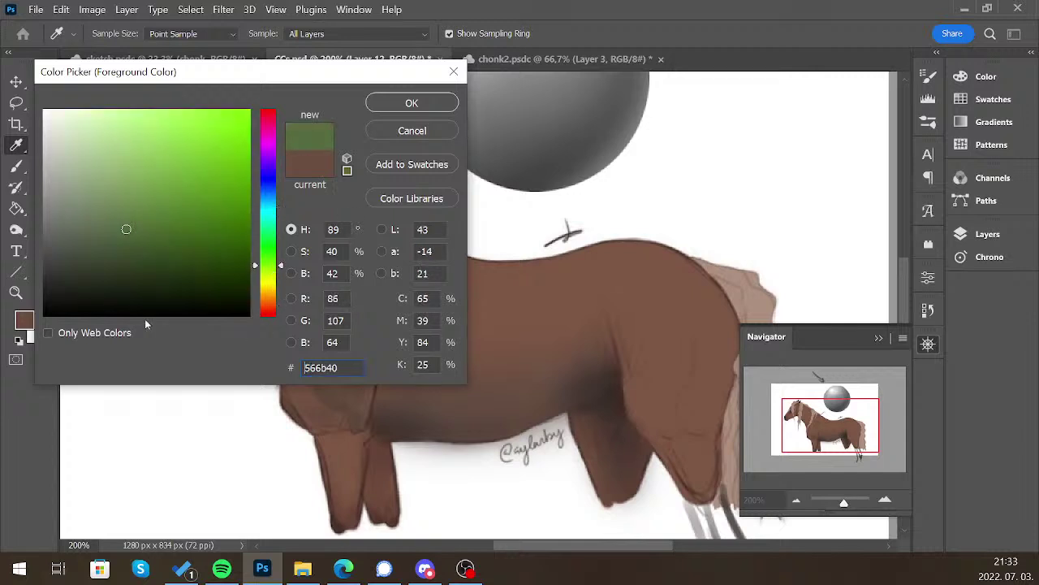
{"action": "left_click", "coordinate": [71, 241]}
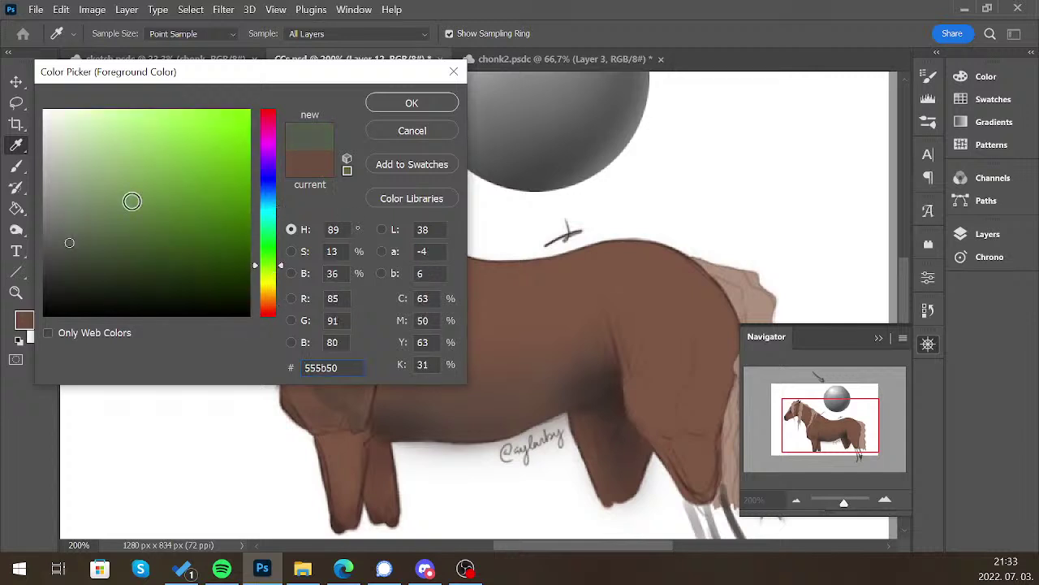
{"action": "left_click", "coordinate": [412, 103]}
Bring the belly into view, enlarge the brush to 25, and make the green greyer
{"action": "mouse_move", "coordinate": [594, 405]}
{"action": "left_mouse_down"}
{"action": "mouse_move", "coordinate": [604, 342]}
{"action": "mouse_move", "coordinate": [588, 304]}
{"action": "left_mouse_up"}
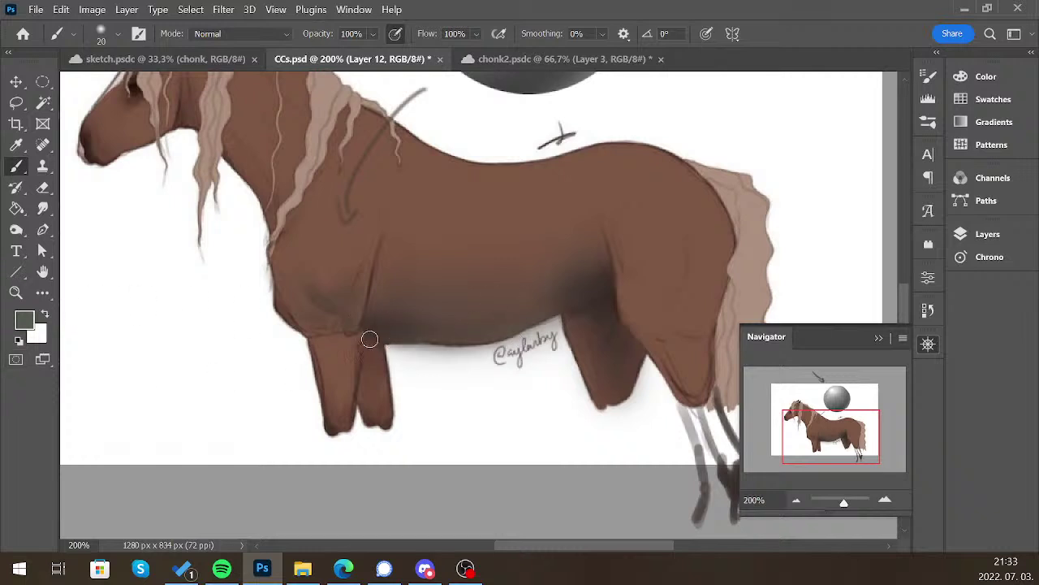
{"action": "key", "text": "bracketright"}
{"action": "left_click", "coordinate": [24, 320]}
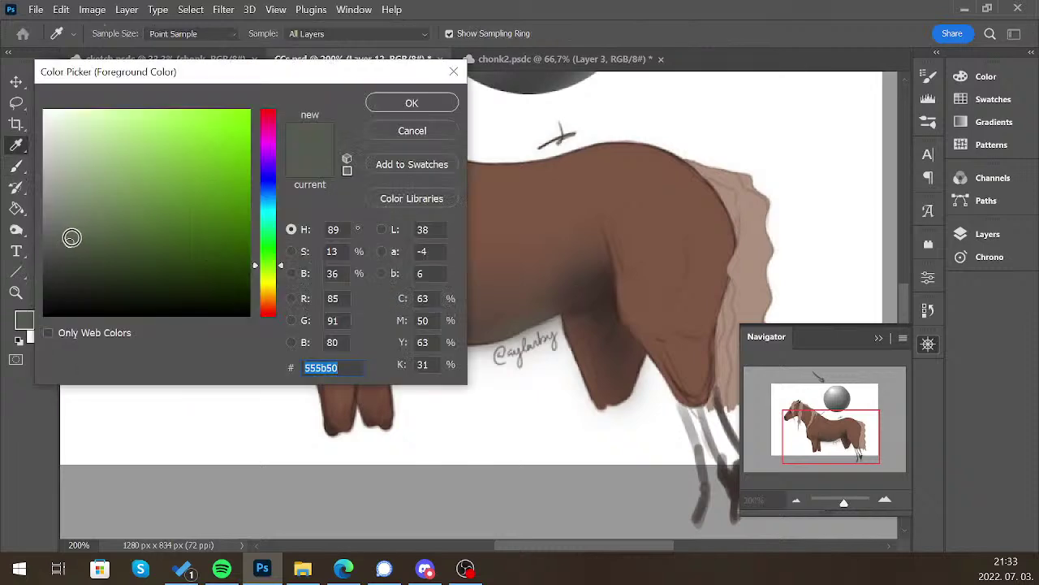
{"action": "left_click_drag", "start_coordinate": [72, 234], "coordinate": [74, 228]}
{"action": "left_click", "coordinate": [408, 107]}
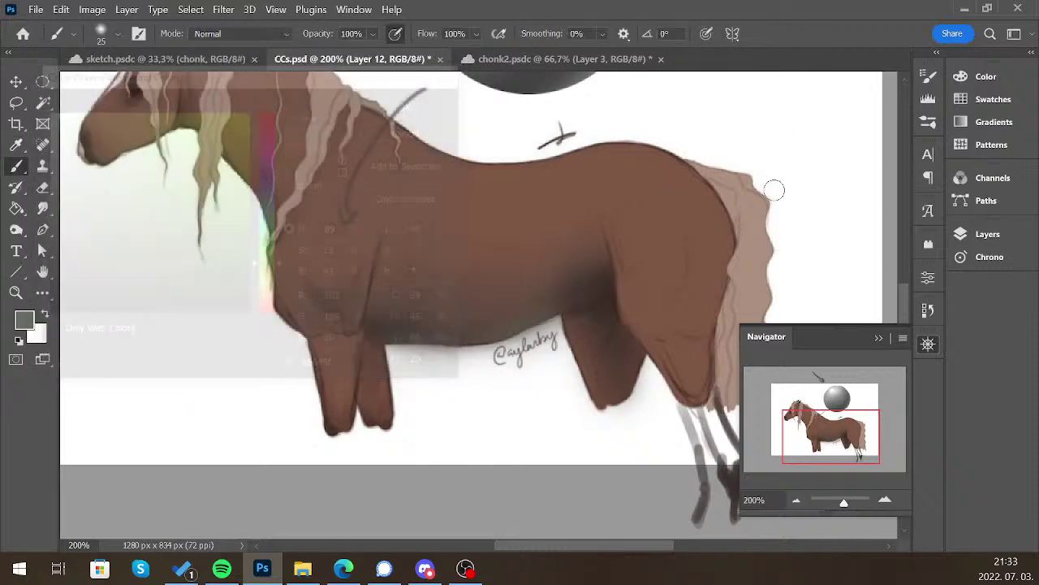
Paint greenish-grey shading along the belly's underside with a 30 px brush, then zoom to 100%
{"action": "key", "text": "bracketright"}
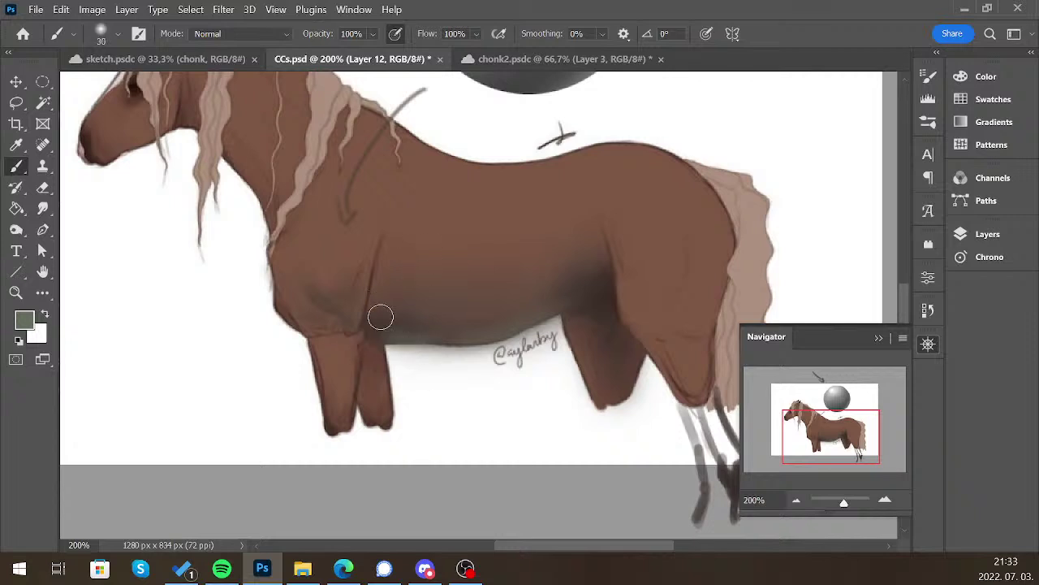
{"action": "left_click_drag", "start_coordinate": [381, 317], "coordinate": [561, 335]}
{"action": "key", "text": "bracketleft"}
{"action": "key", "text": "bracketleft"}
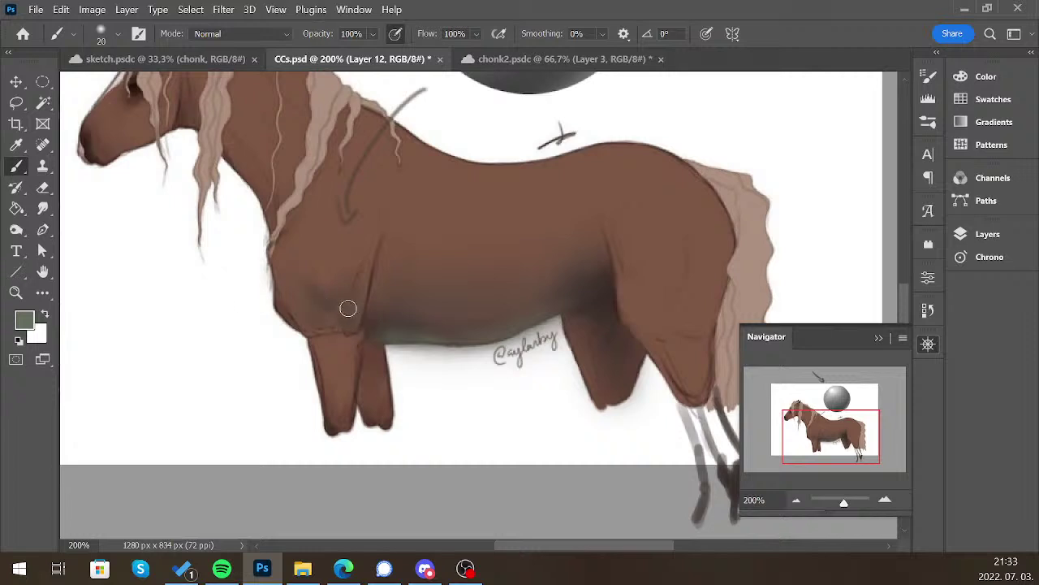
{"action": "key", "text": "bracketleft"}
{"action": "key", "text": "bracketright"}
{"action": "key", "text": "bracketright"}
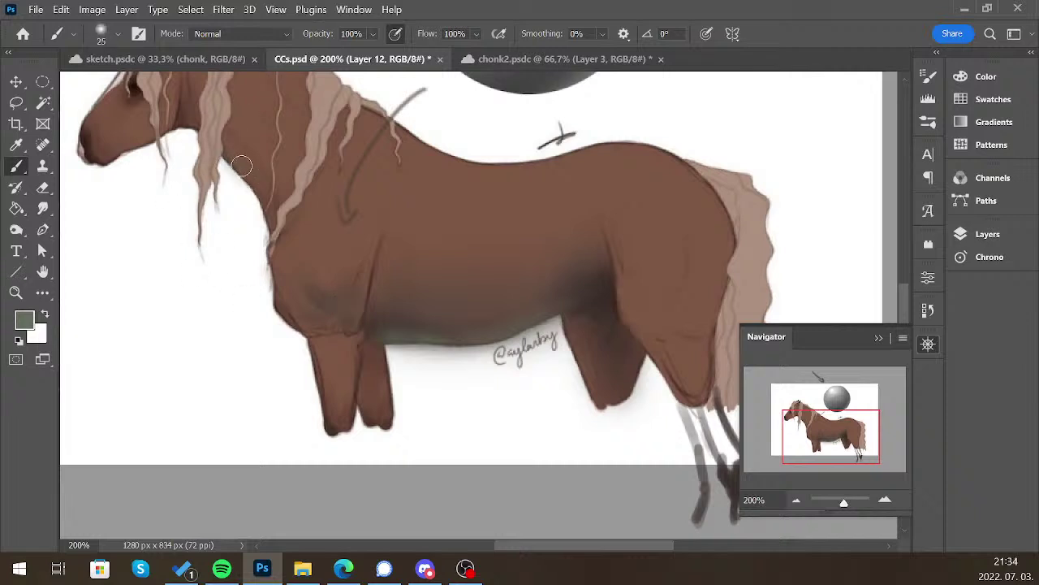
{"action": "key", "text": "bracketleft"}
{"action": "key", "text": "bracketleft"}
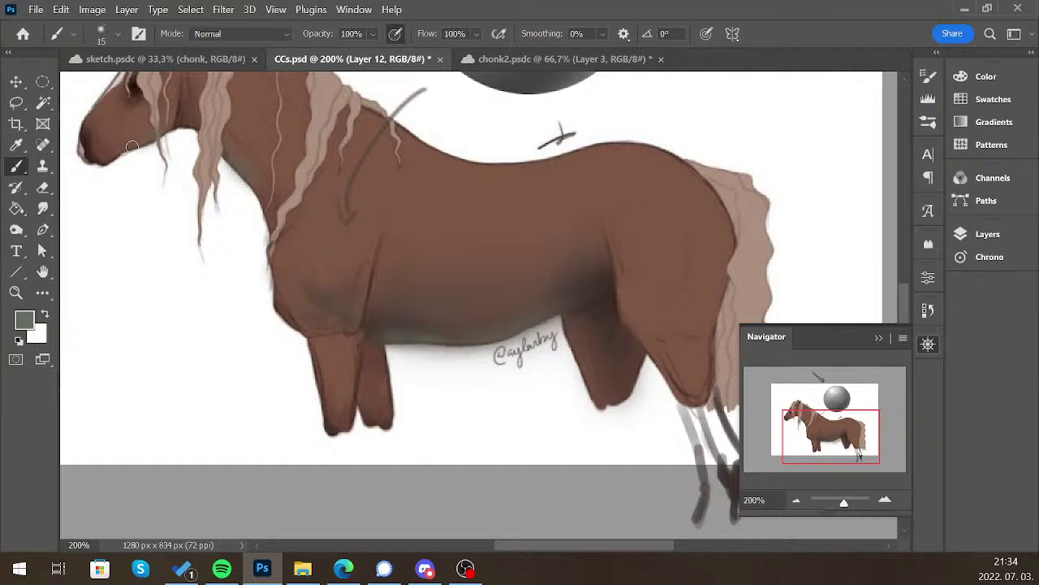
{"action": "left_click_drag", "start_coordinate": [832, 434], "coordinate": [843, 414]}
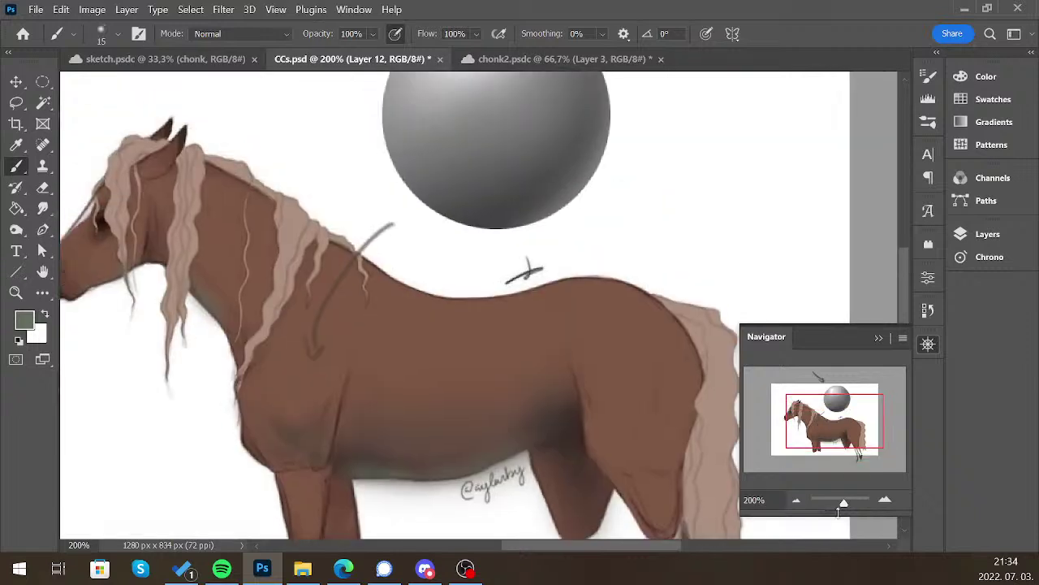
{"action": "key", "text": "bracketright"}
{"action": "left_click", "coordinate": [796, 500]}
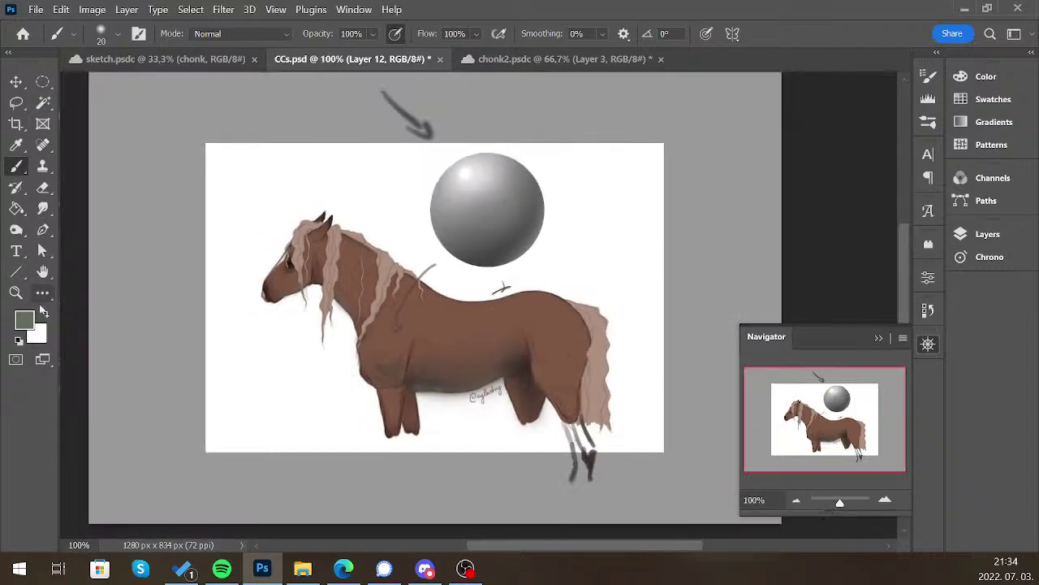
Try a grey-blue paint colour in the Color Picker
{"action": "left_click", "coordinate": [25, 319]}
{"action": "left_click", "coordinate": [271, 207]}
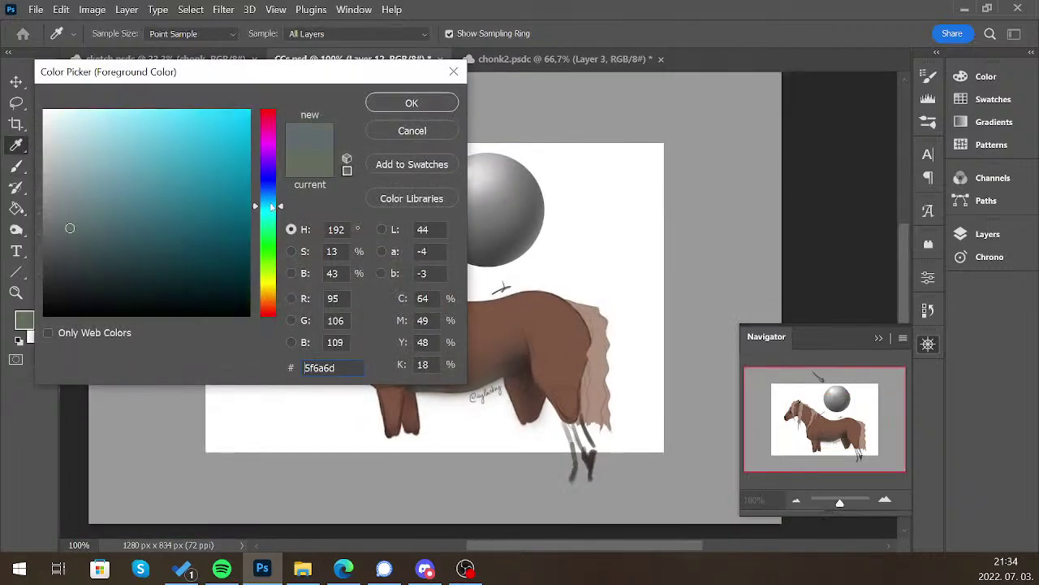
{"action": "mouse_move", "coordinate": [77, 197]}
{"action": "left_mouse_down"}
{"action": "mouse_move", "coordinate": [70, 167]}
{"action": "mouse_move", "coordinate": [72, 189]}
{"action": "left_mouse_up"}
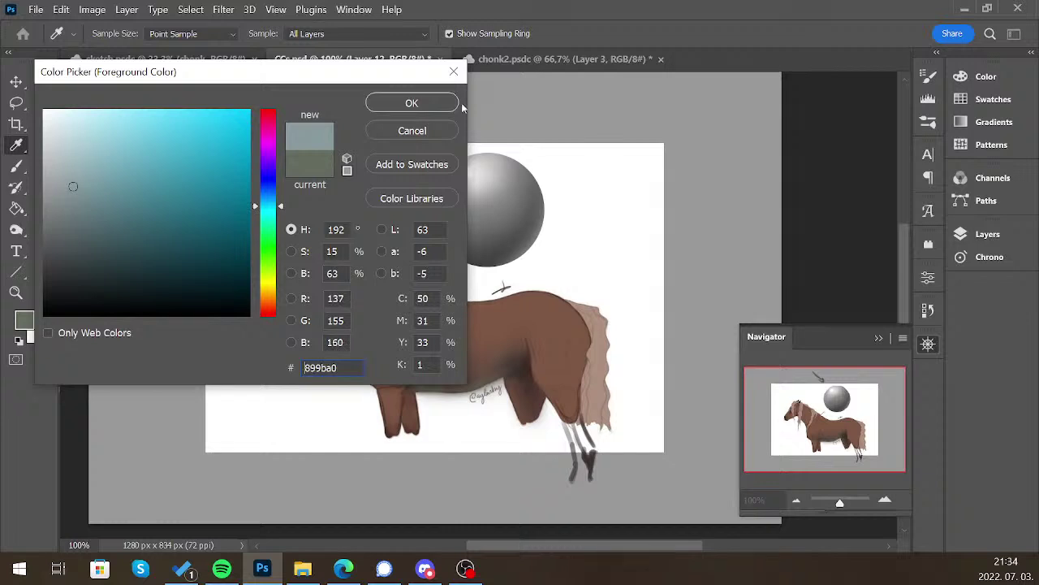
{"action": "left_click", "coordinate": [430, 104]}
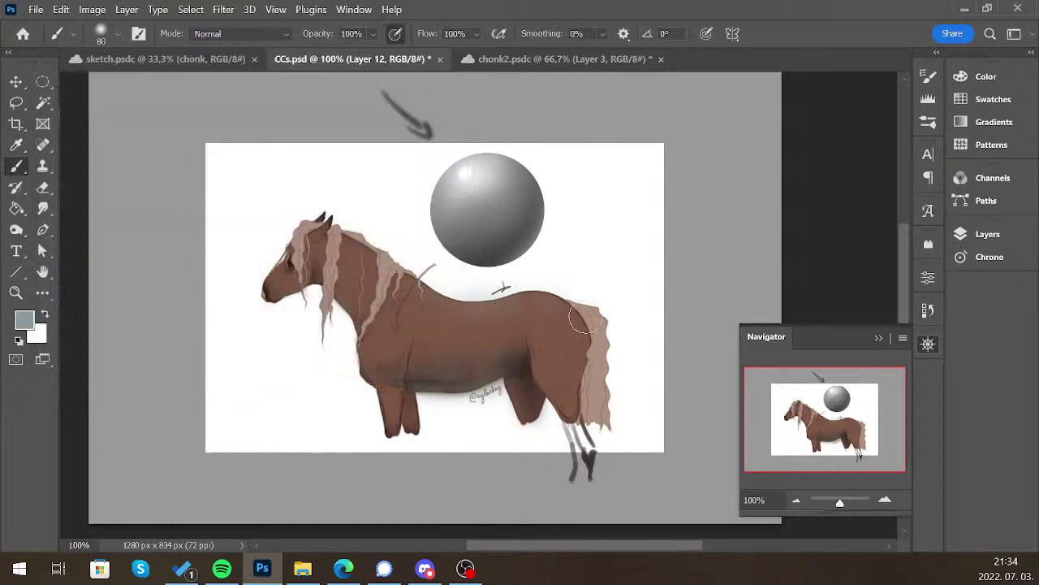
Sample the brown from the horse's body, set the brush to 70, and zoom out
{"action": "key", "text": "bracketright"}
{"action": "key", "text": "bracketright"}
{"action": "left_click", "coordinate": [522, 357], "text": "alt"}
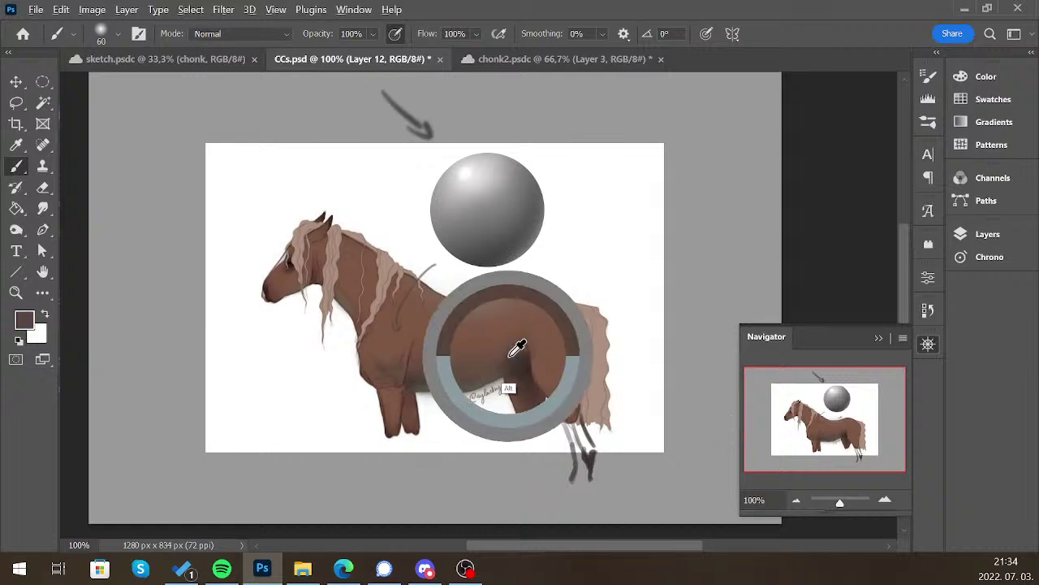
{"action": "key", "text": "bracketright"}
{"action": "key", "text": "bracketright"}
{"action": "key", "text": "bracketright"}
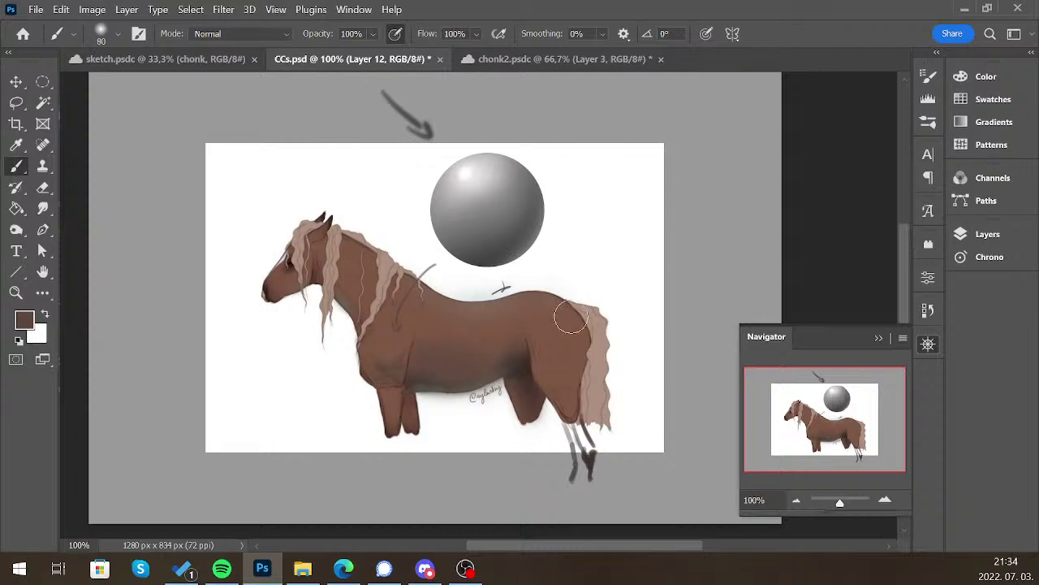
{"action": "key", "text": "bracketleft"}
{"action": "key", "text": "bracketleft"}
{"action": "key", "text": "ctrl+minus"}
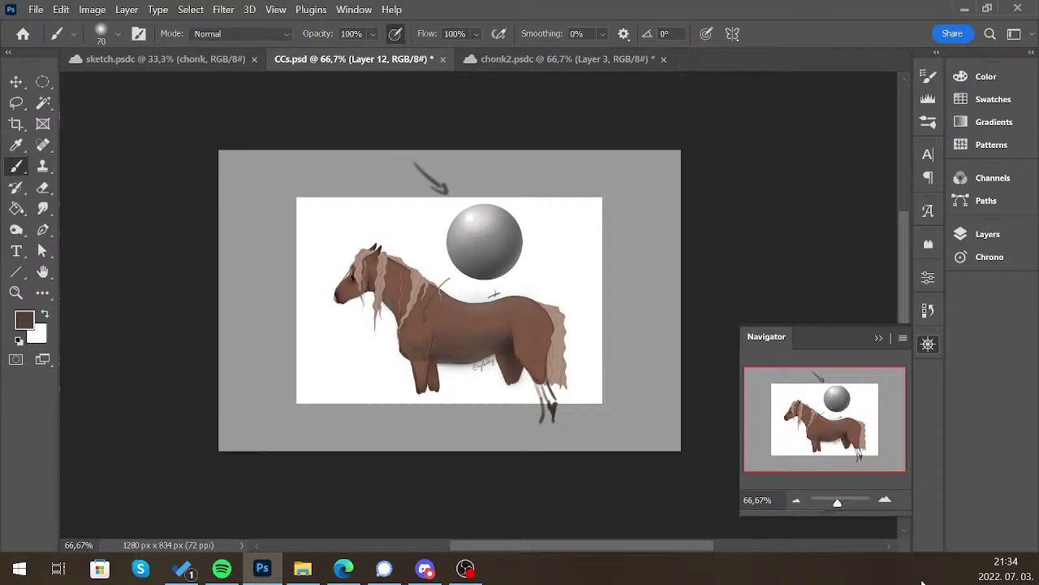
Zoom to 200% and centre the view on the horse's head and back
{"action": "left_click", "coordinate": [885, 499]}
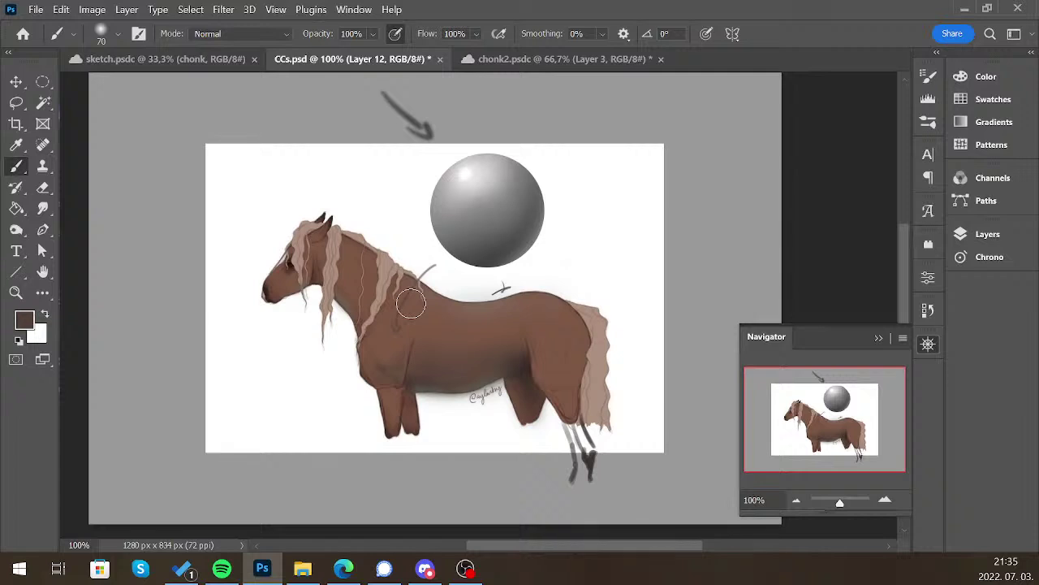
{"action": "left_click", "coordinate": [885, 498]}
{"action": "left_click_drag", "start_coordinate": [841, 427], "coordinate": [802, 433]}
Hide the aylartsy group, then show and expand the pinemountain.horses pegasus group
{"action": "left_click", "coordinate": [797, 499]}
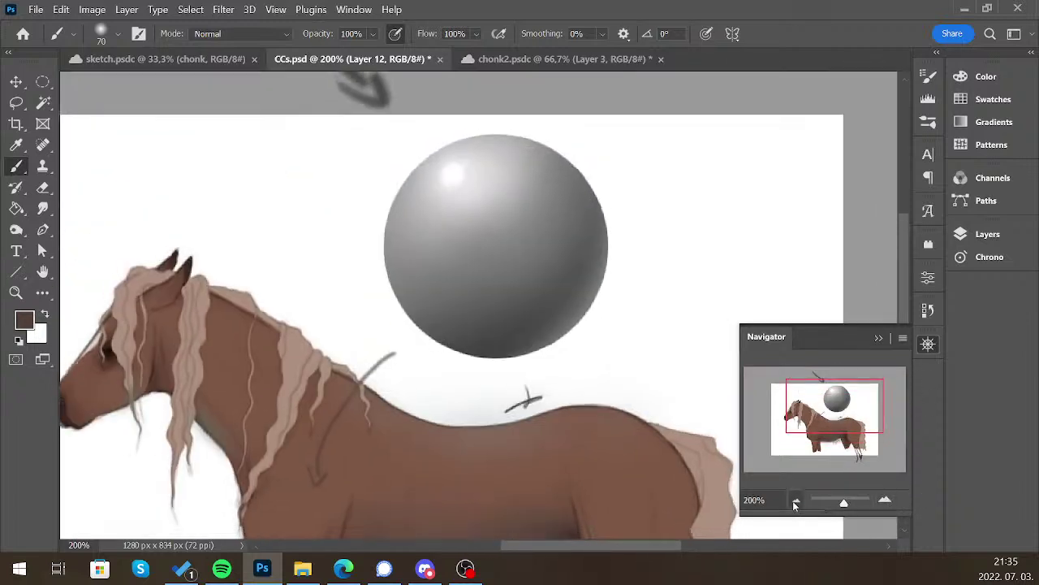
{"action": "left_click", "coordinate": [987, 234]}
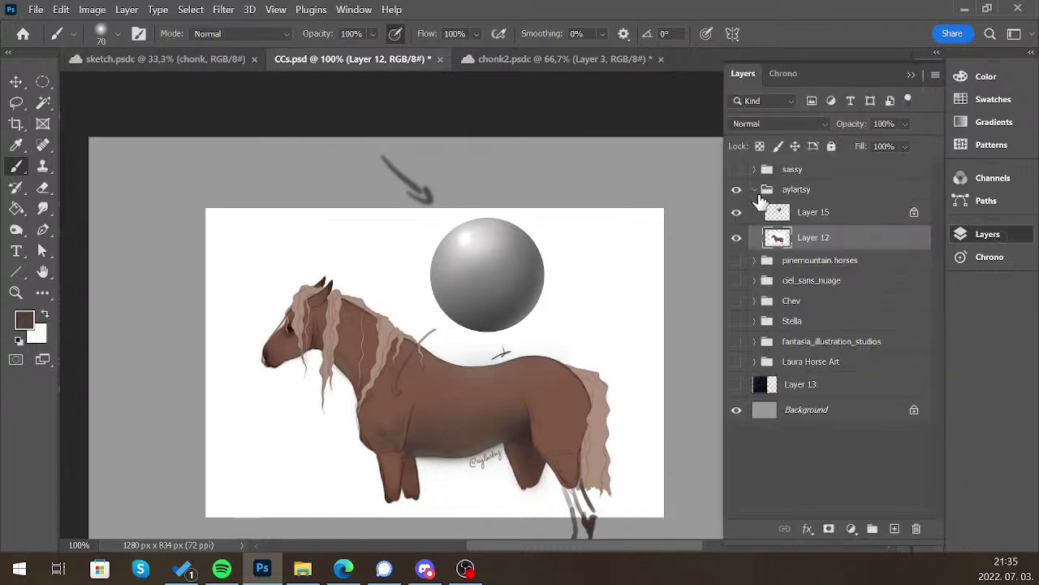
{"action": "left_click", "coordinate": [754, 189]}
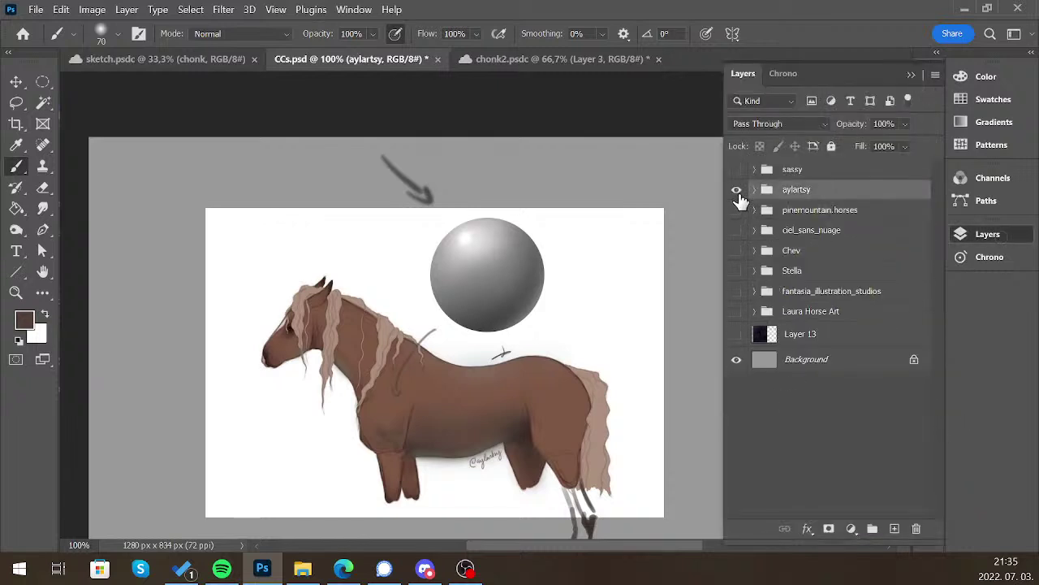
{"action": "left_click", "coordinate": [736, 189]}
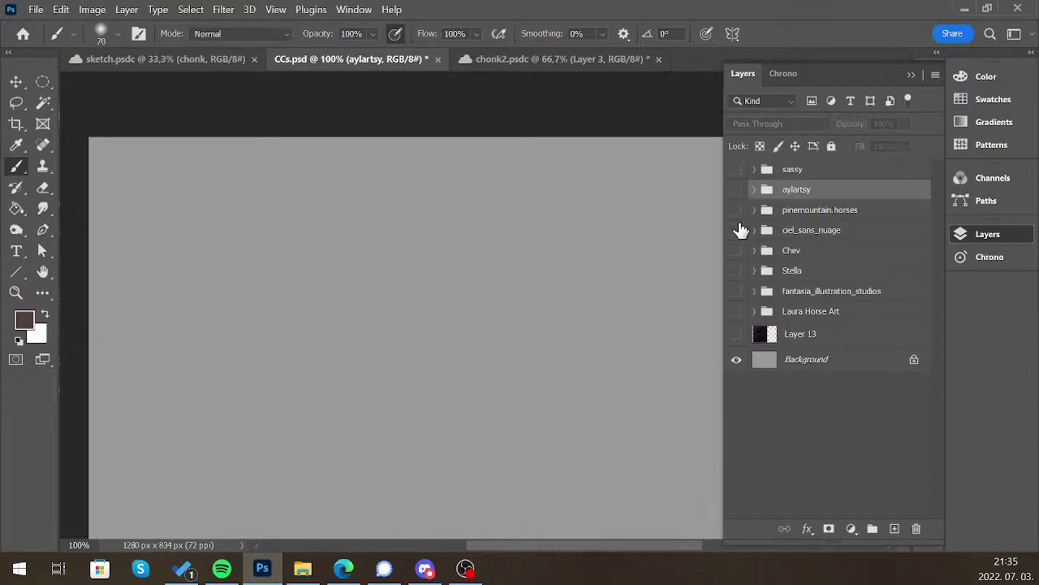
{"action": "left_click", "coordinate": [737, 209]}
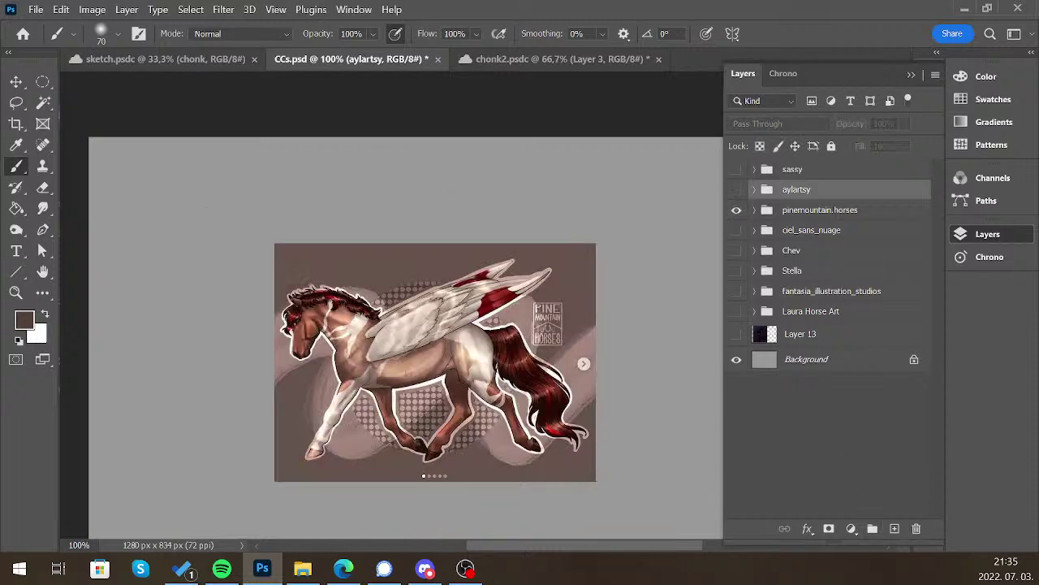
{"action": "left_click", "coordinate": [343, 567]}
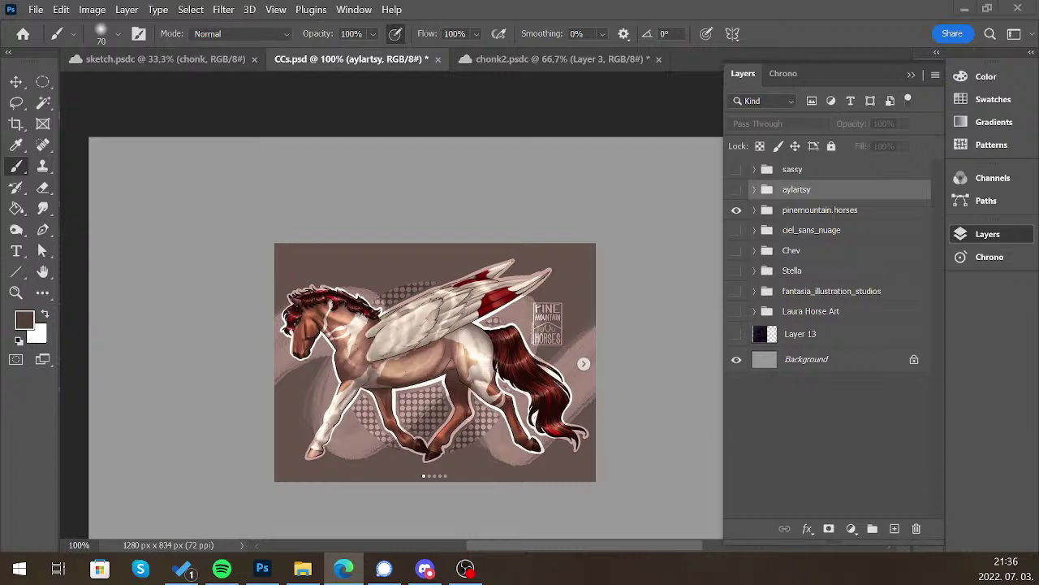
{"action": "left_click", "coordinate": [865, 211]}
{"action": "left_click", "coordinate": [755, 209]}
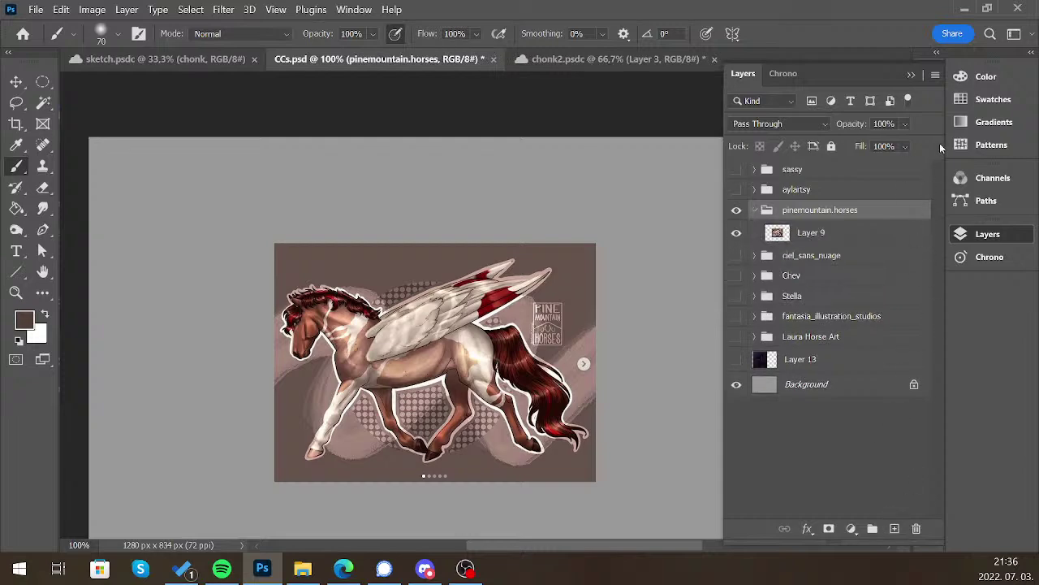
Frame the pegasus at 200% and open the foreground colour picker
{"action": "left_click", "coordinate": [912, 75]}
{"action": "left_click", "coordinate": [884, 500]}
{"action": "left_click_drag", "start_coordinate": [853, 470], "coordinate": [840, 418]}
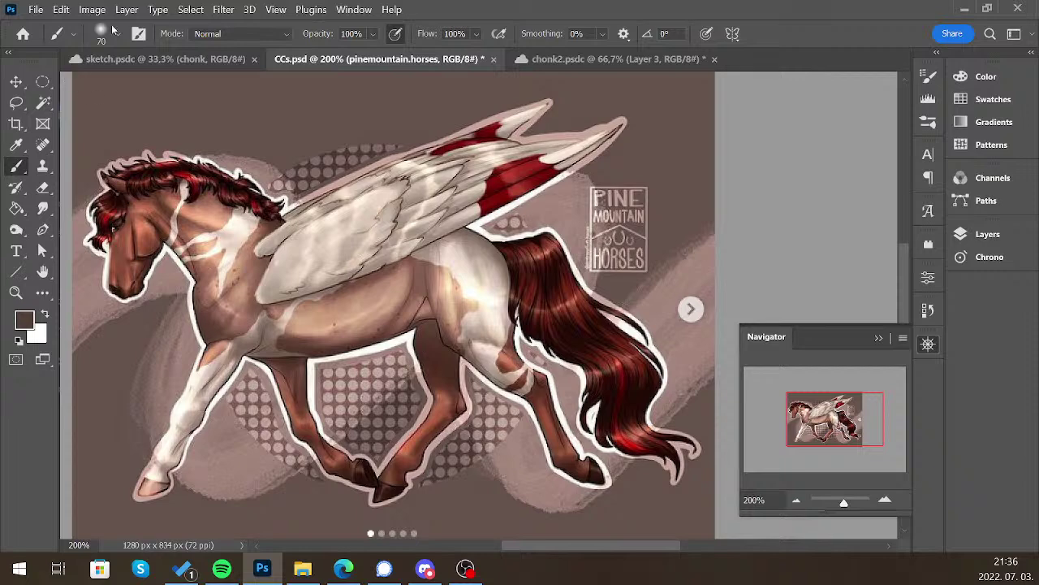
{"action": "left_click", "coordinate": [25, 320]}
Set the paint colour to pure red and select Layer 9 to paint on
{"action": "left_click", "coordinate": [270, 112]}
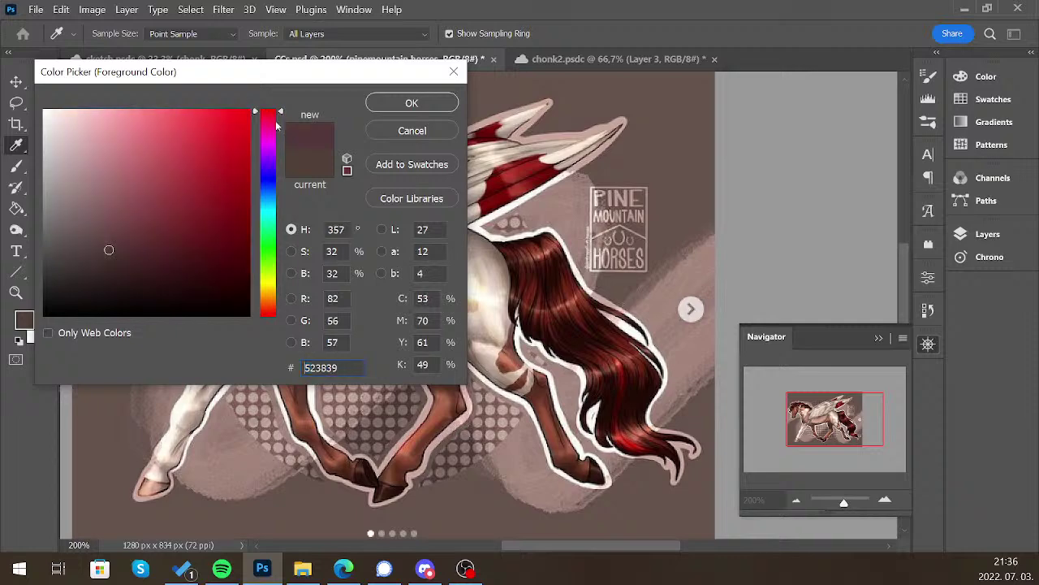
{"action": "left_click", "coordinate": [249, 111]}
{"action": "left_click", "coordinate": [450, 103]}
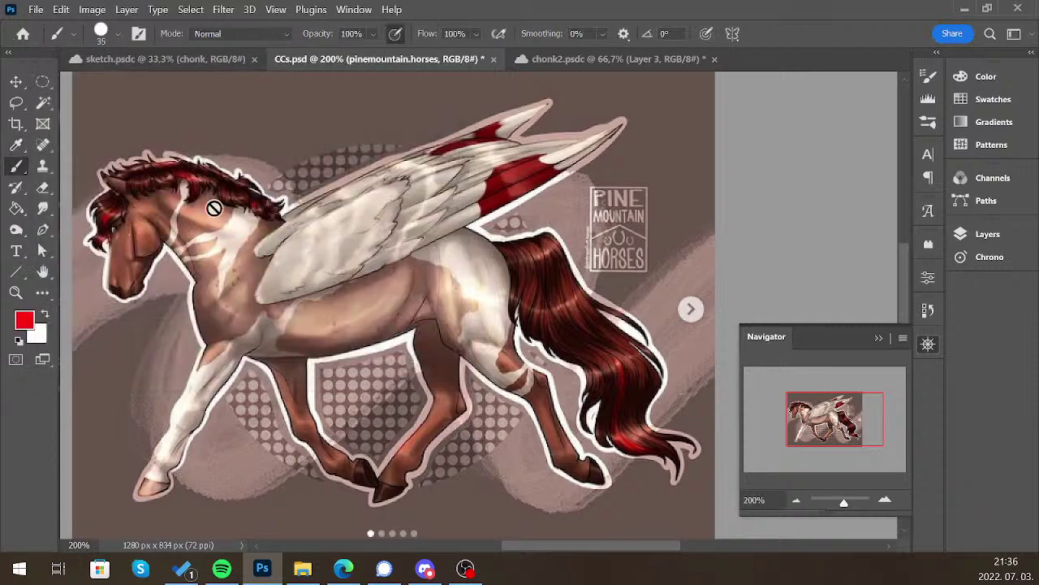
{"action": "left_click", "coordinate": [987, 234]}
{"action": "left_click", "coordinate": [844, 233]}
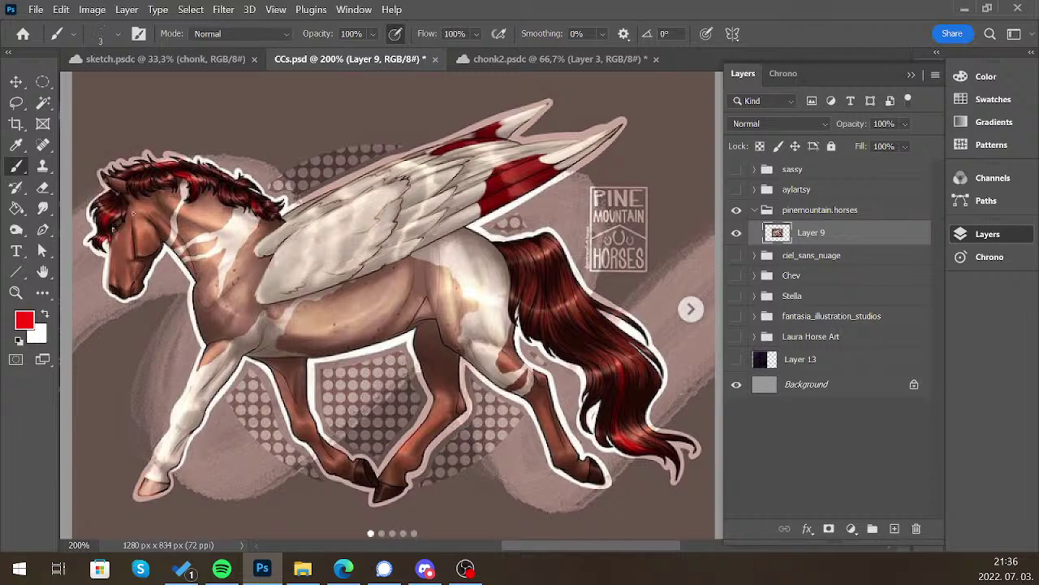
Draw a red critique line down the horse's cheek and a short mark on the chest
{"action": "left_click_drag", "start_coordinate": [128, 219], "coordinate": [132, 258]}
{"action": "key", "text": "bracketright"}
{"action": "key", "text": "bracketright"}
{"action": "left_click_drag", "start_coordinate": [126, 224], "coordinate": [131, 255]}
{"action": "key", "text": "bracketleft"}
{"action": "left_click_drag", "start_coordinate": [131, 252], "coordinate": [130, 225]}
{"action": "left_click", "coordinate": [911, 74]}
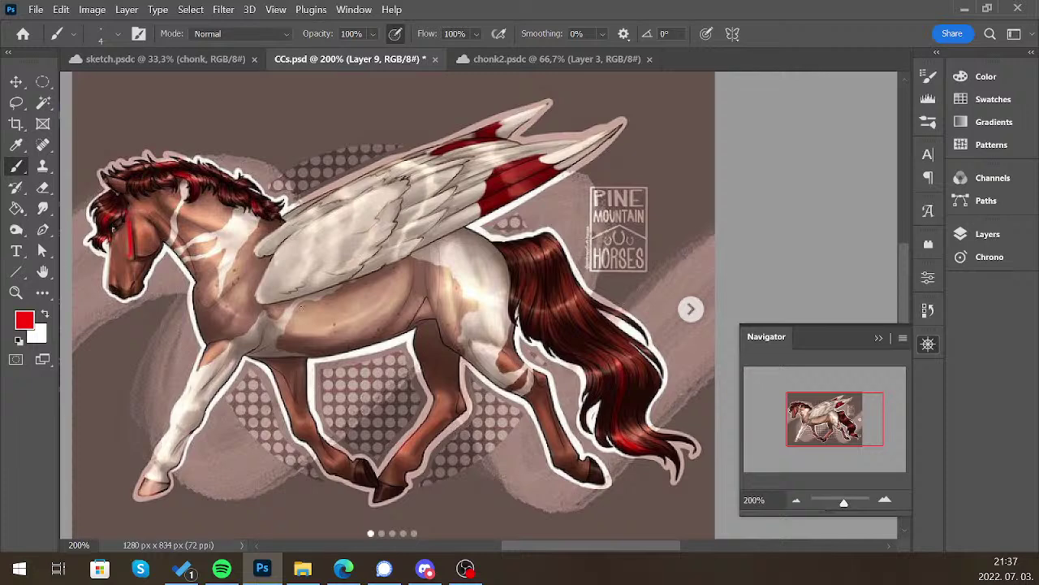
{"action": "mouse_move", "coordinate": [224, 296]}
{"action": "left_mouse_down"}
{"action": "mouse_move", "coordinate": [208, 309]}
{"action": "mouse_move", "coordinate": [233, 319]}
{"action": "left_mouse_up"}
With an 8 px brush, mark red lines along the wing's lower edge and the back
{"action": "right_click", "coordinate": [642, 221]}
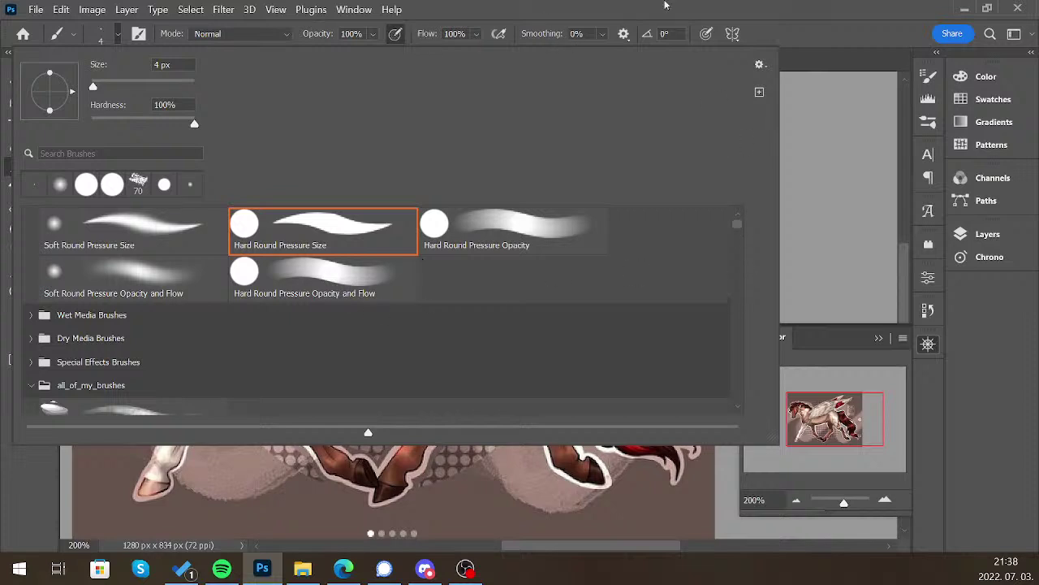
{"action": "key", "text": "Escape"}
{"action": "key", "text": "bracketleft"}
{"action": "key", "text": "bracketleft"}
{"action": "key", "text": "bracketleft"}
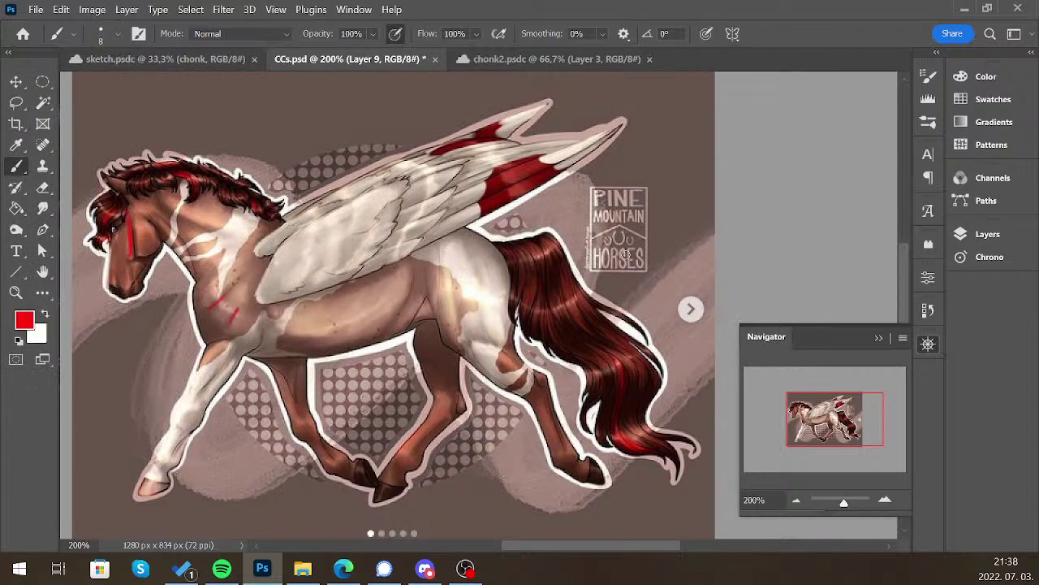
{"action": "left_click_drag", "start_coordinate": [389, 268], "coordinate": [410, 262]}
{"action": "left_click_drag", "start_coordinate": [313, 298], "coordinate": [279, 305]}
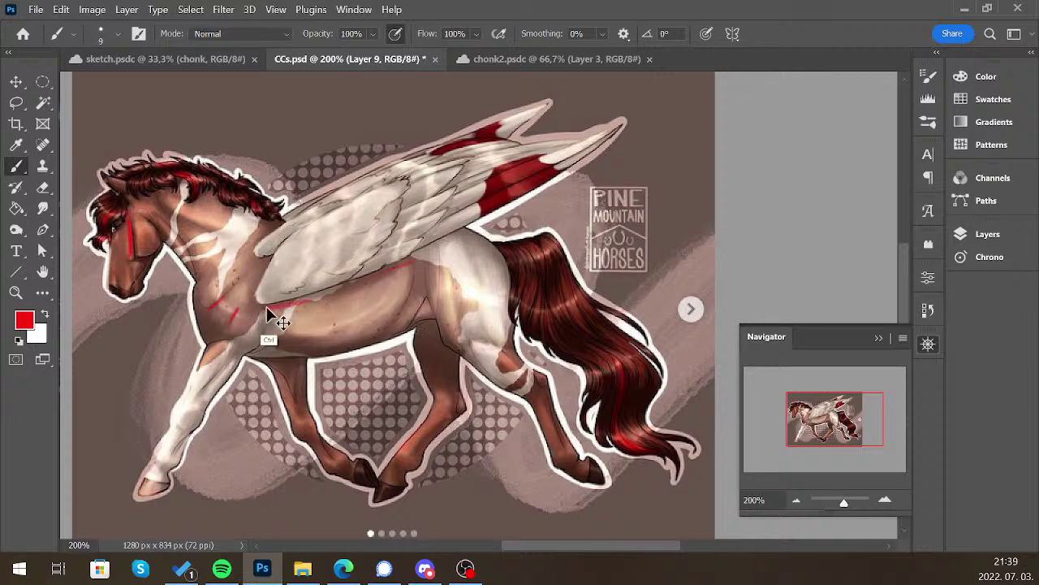
{"action": "key", "text": "ctrl+z"}
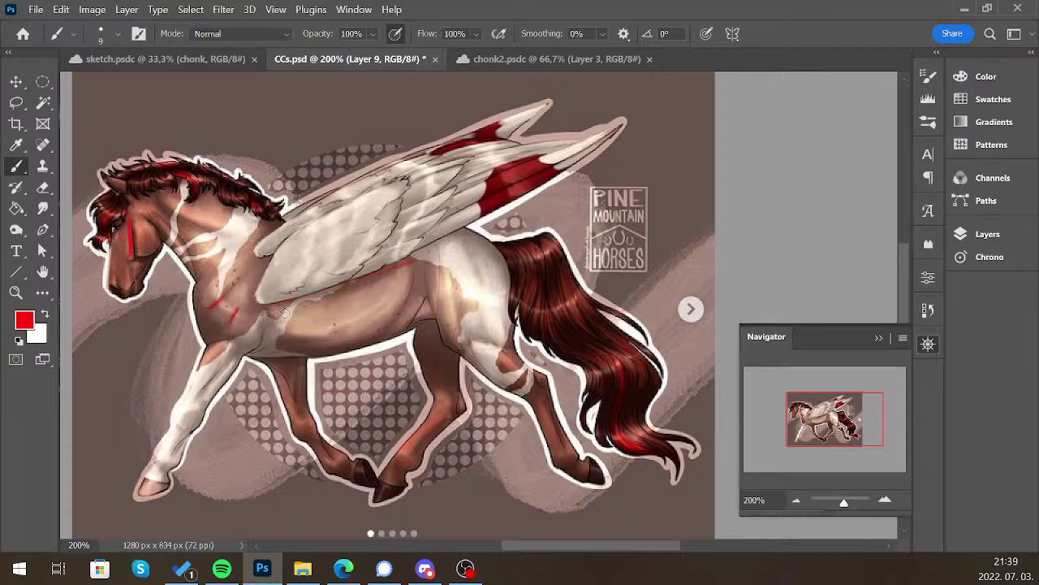
{"action": "left_click_drag", "start_coordinate": [261, 307], "coordinate": [423, 258]}
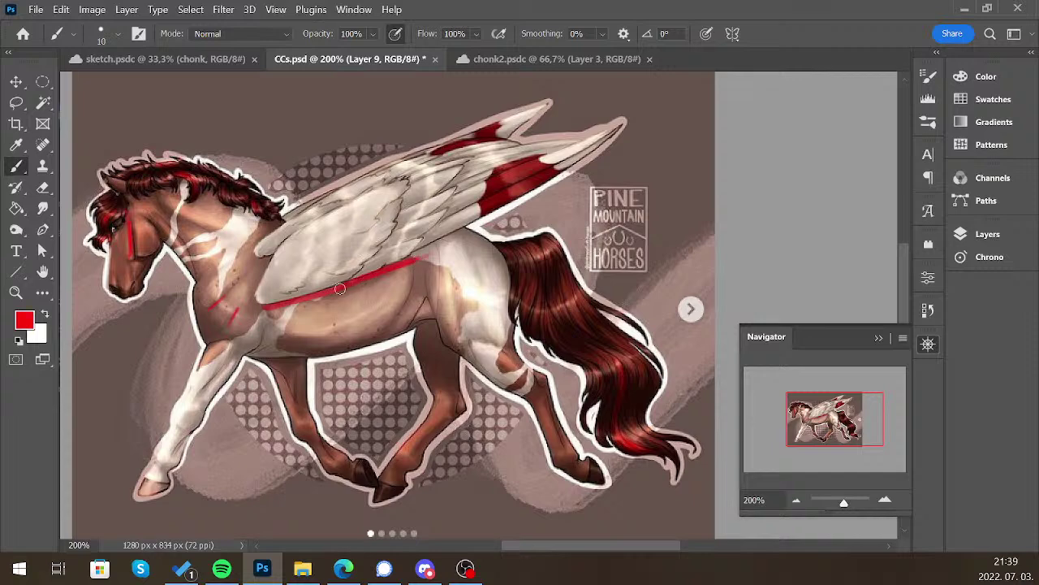
{"action": "key", "text": "bracketleft"}
{"action": "left_click_drag", "start_coordinate": [479, 357], "coordinate": [492, 328]}
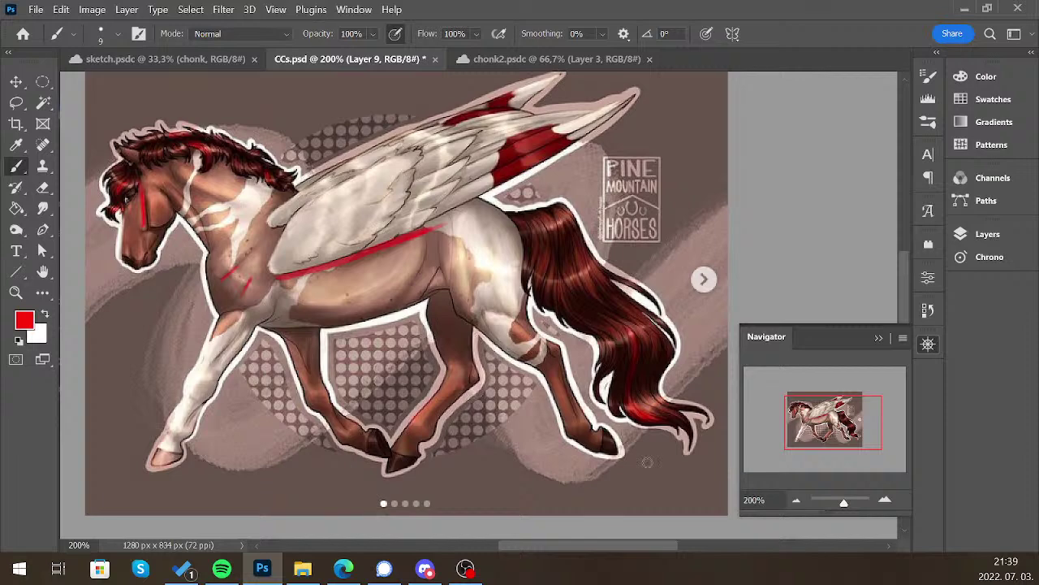
Paint a broad red band along the ground under the pegasus's hooves with a 30 px brush
{"action": "left_click_drag", "start_coordinate": [647, 462], "coordinate": [638, 485]}
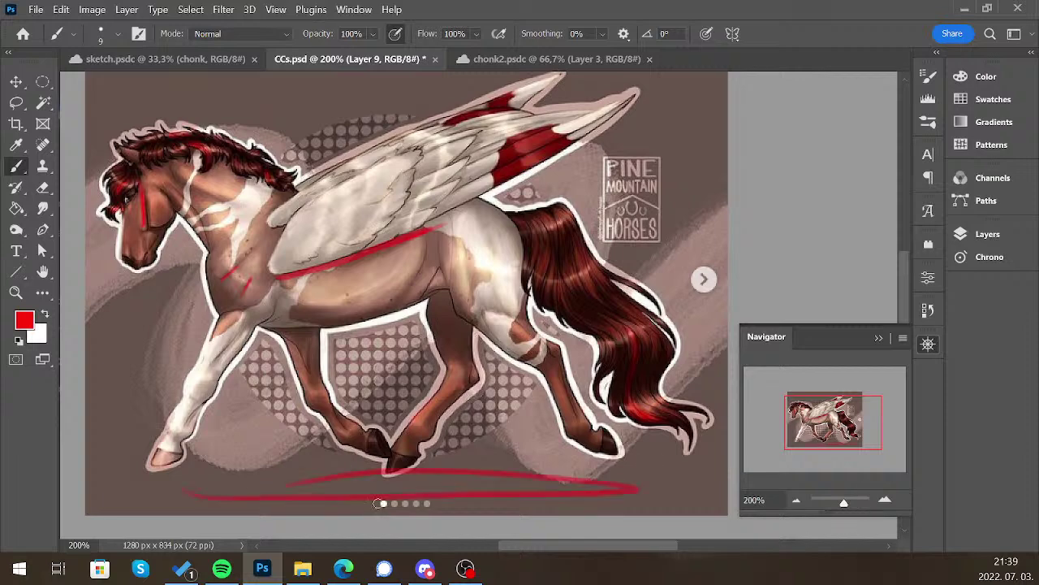
{"action": "key", "text": "bracketright"}
{"action": "key", "text": "bracketright"}
{"action": "key", "text": "bracketright"}
{"action": "key", "text": "bracketright"}
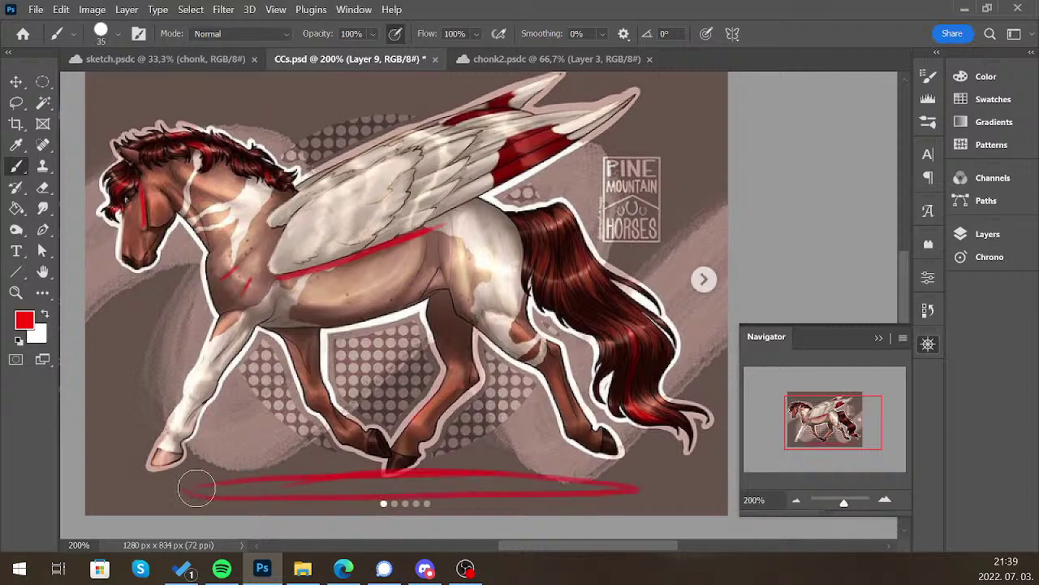
{"action": "left_click_drag", "start_coordinate": [196, 488], "coordinate": [664, 489]}
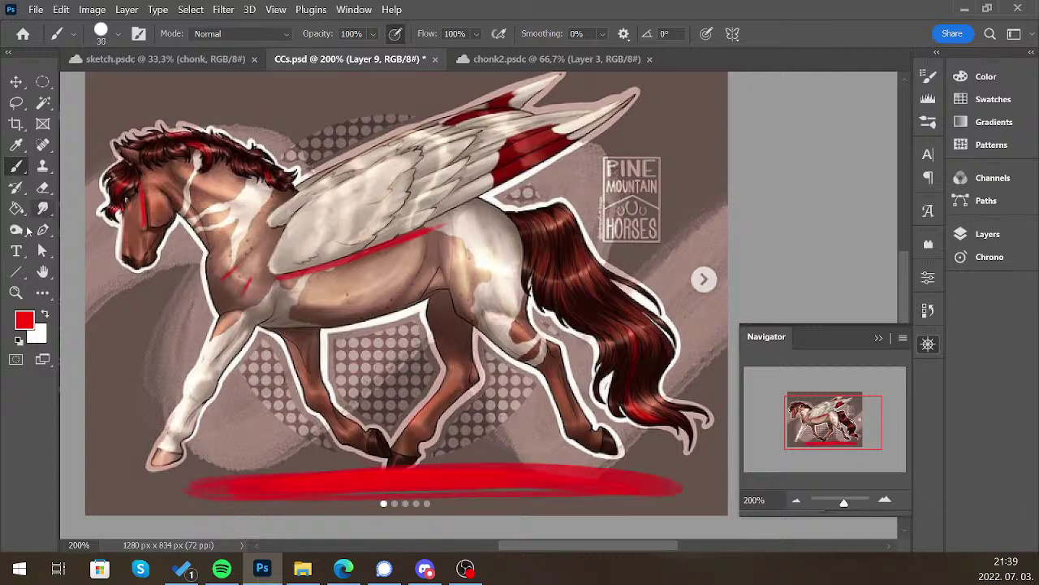
Switch to the Smudge tool, zoom out to the whole artwork, and set the smudge size to 30
{"action": "key", "text": "o"}
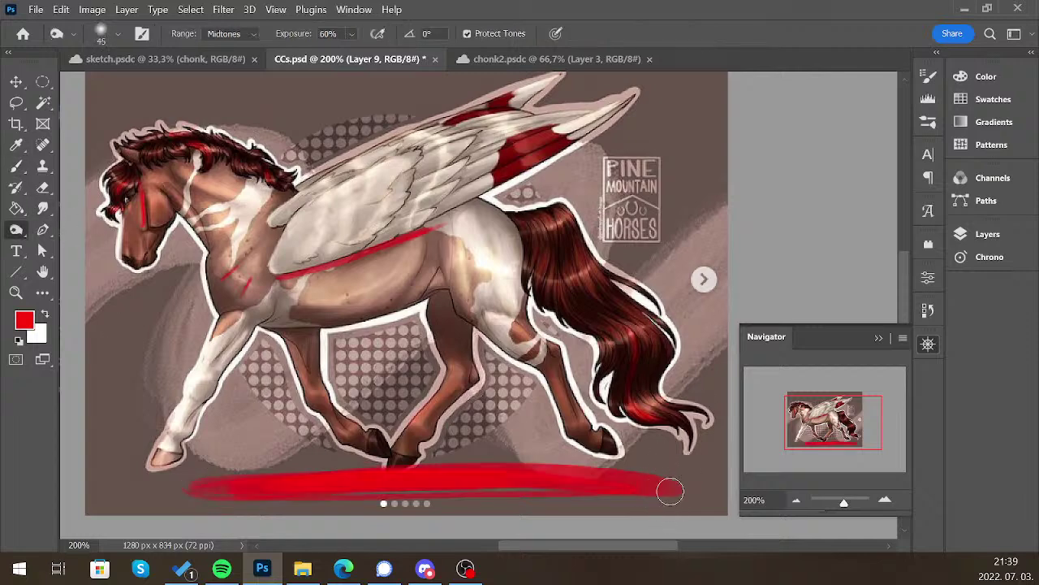
{"action": "key", "text": "r"}
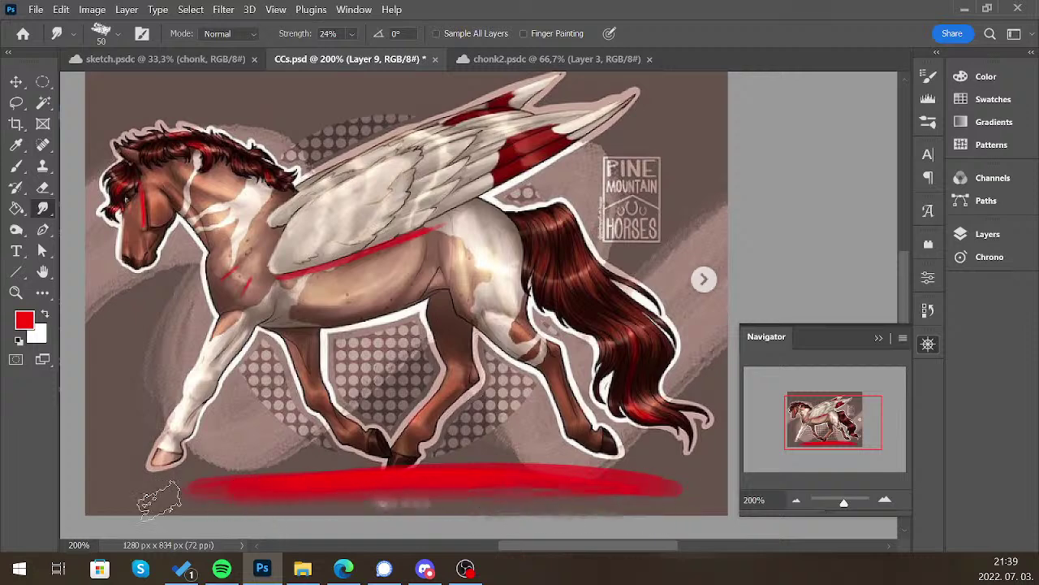
{"action": "key", "text": "bracketleft"}
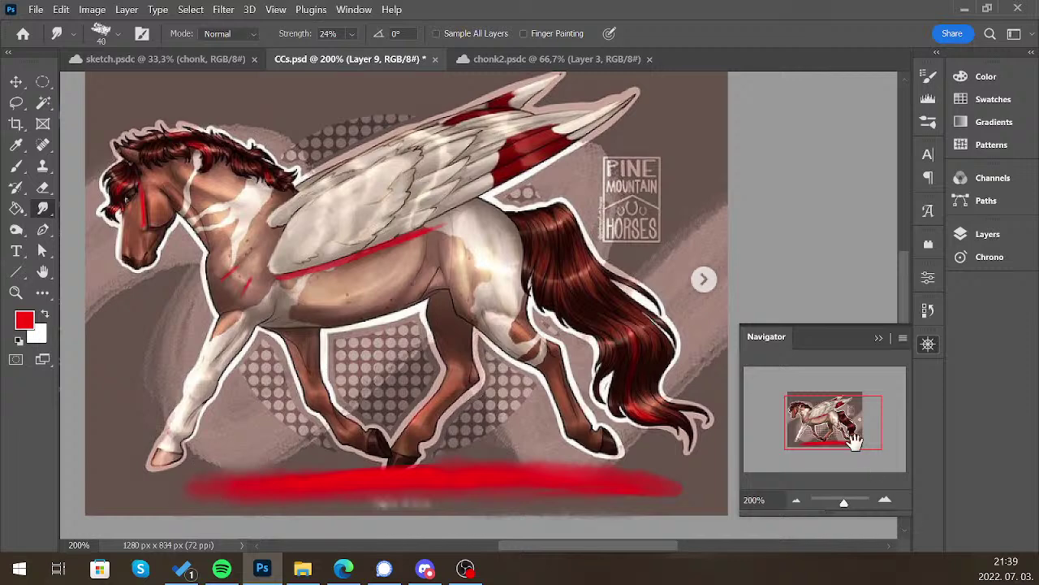
{"action": "key", "text": "bracketleft"}
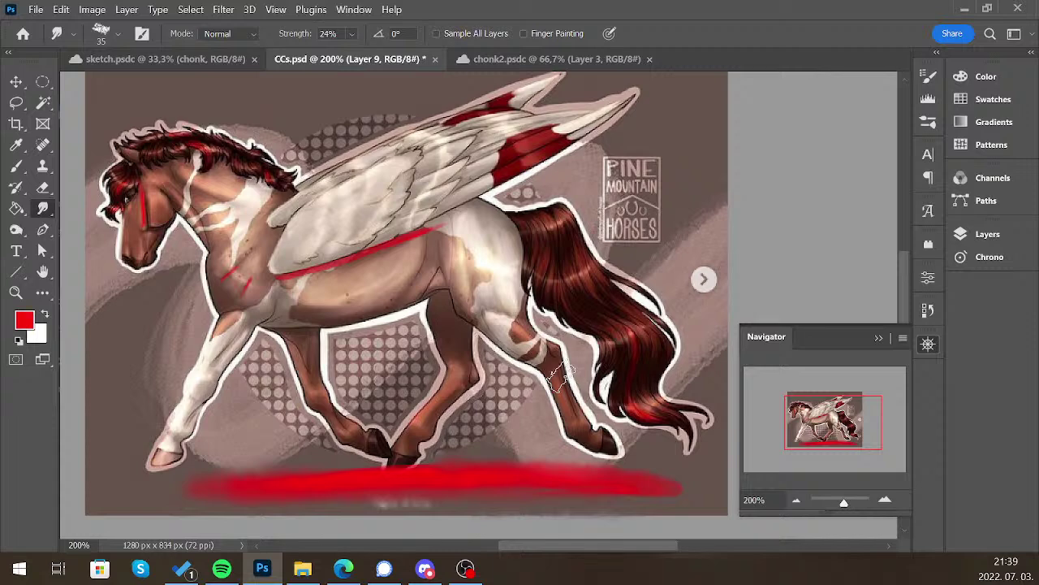
{"action": "key", "text": "ctrl+minus"}
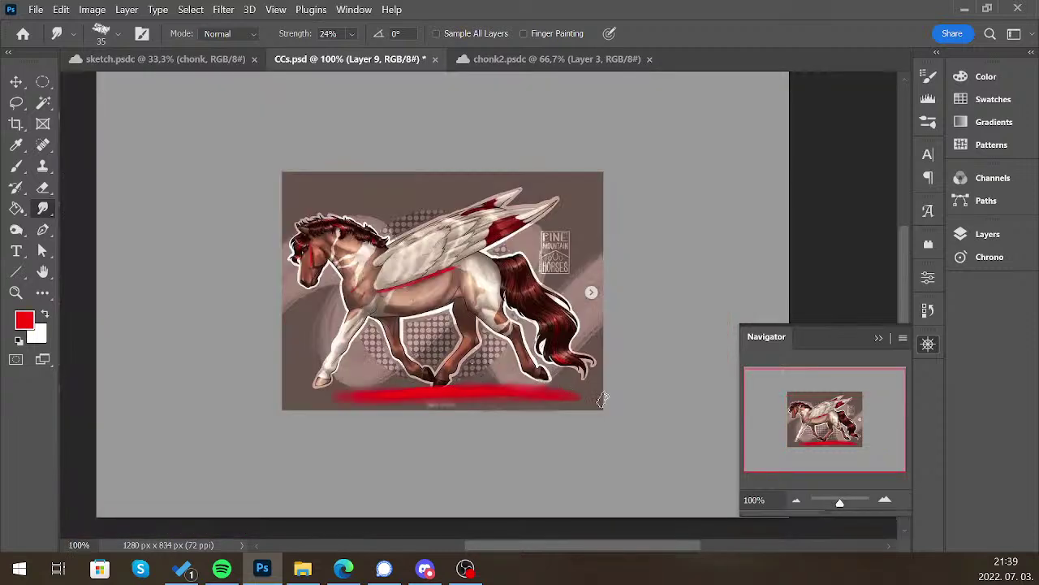
{"action": "key", "text": "bracketleft"}
{"action": "key", "text": "bracketright"}
{"action": "key", "text": "bracketleft"}
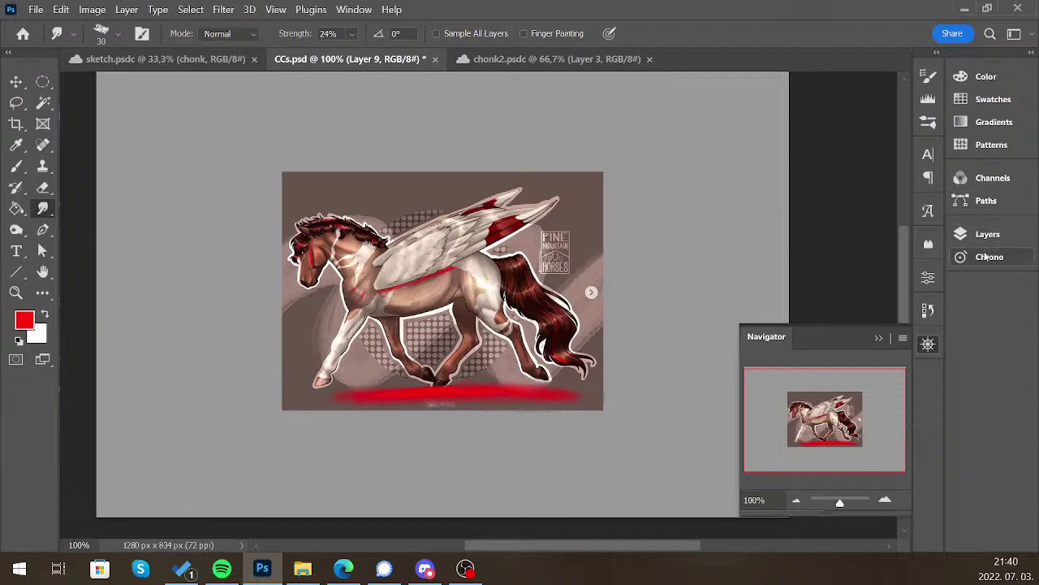
Revert to the earlier Layer Visibility history state so the pegasus has no red critique marks
{"action": "left_click", "coordinate": [928, 309]}
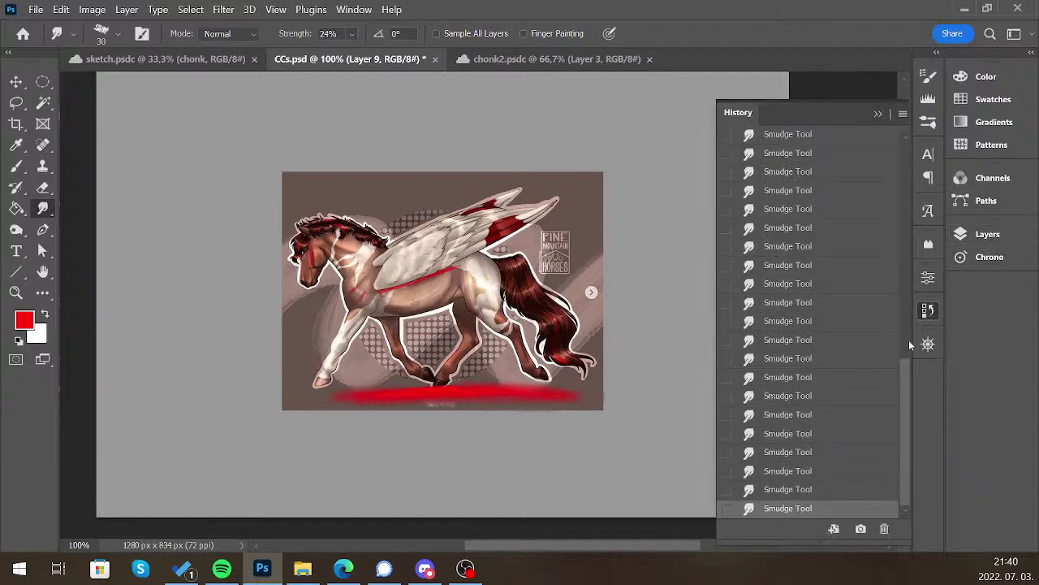
{"action": "scroll", "coordinate": [909, 339], "scroll_direction": "up", "scroll_amount": 15}
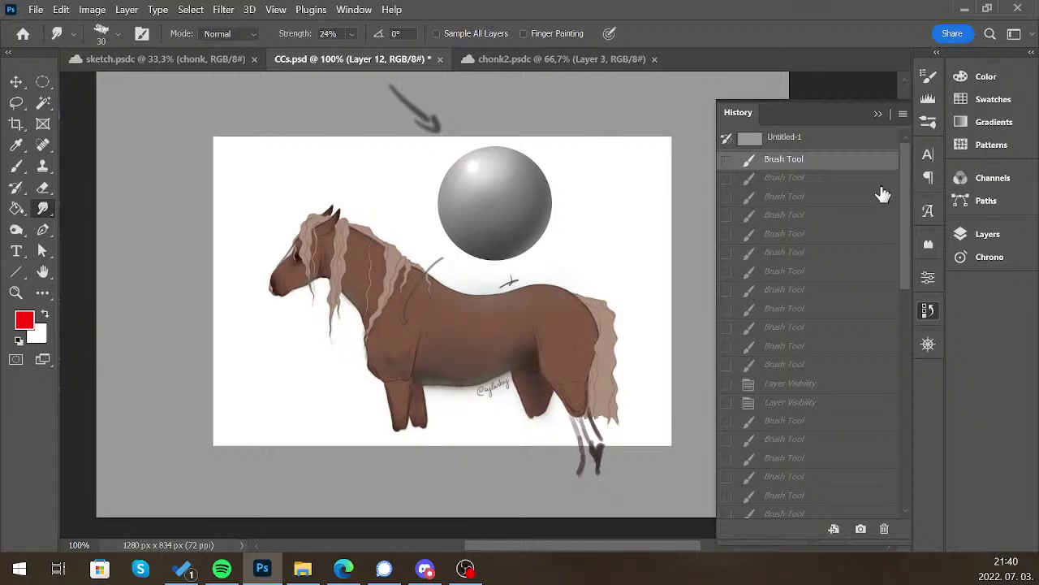
{"action": "left_click", "coordinate": [838, 403]}
{"action": "left_click", "coordinate": [878, 113]}
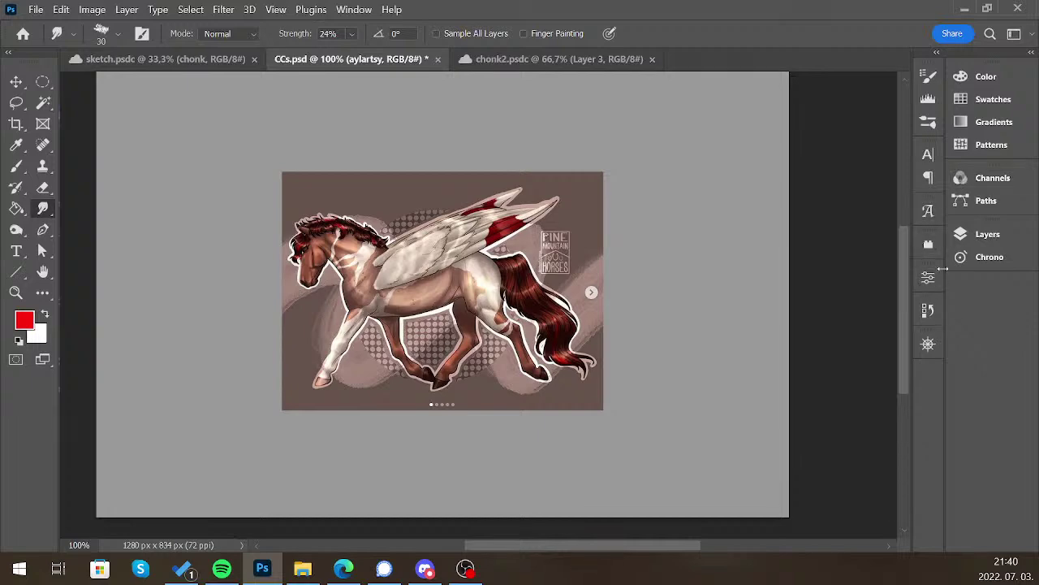
Zoom the Navigator to 200%, centre the view on the pegasus, and bring up the layers list
{"action": "left_click", "coordinate": [928, 344]}
{"action": "left_click", "coordinate": [887, 500]}
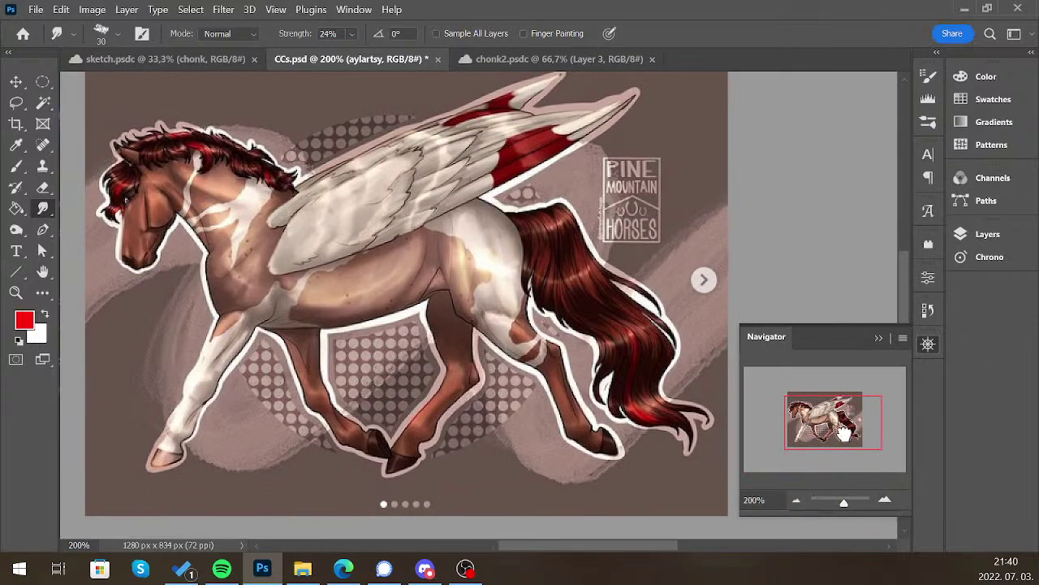
{"action": "left_click_drag", "start_coordinate": [849, 435], "coordinate": [846, 427]}
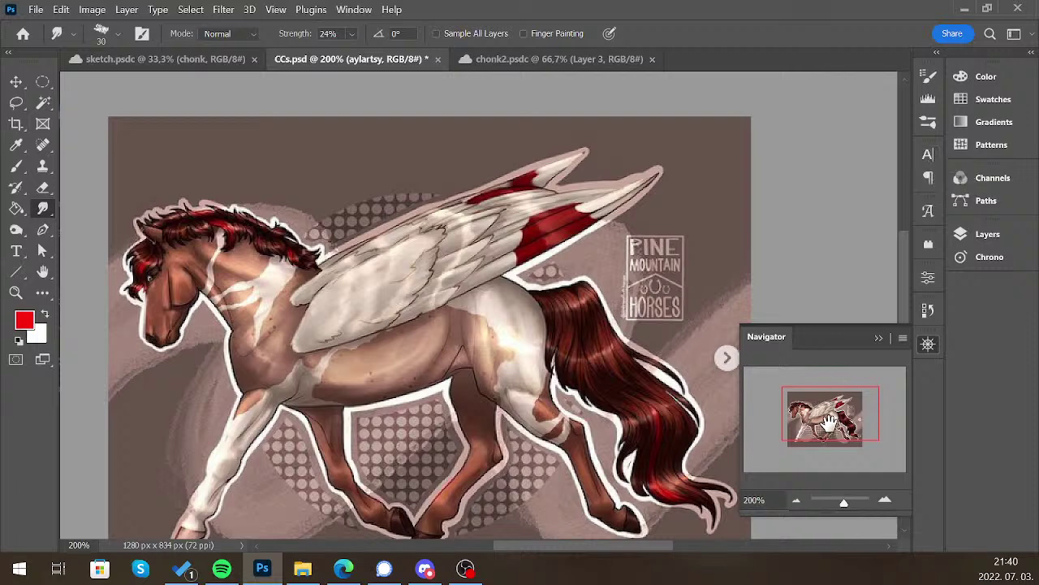
{"action": "left_click_drag", "start_coordinate": [825, 424], "coordinate": [845, 460]}
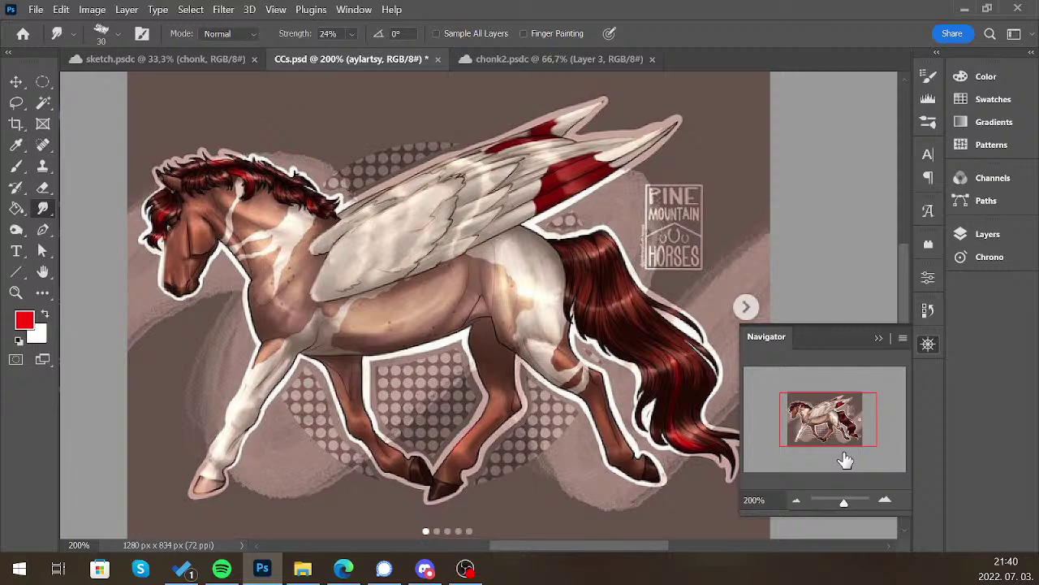
{"action": "left_click", "coordinate": [1003, 238]}
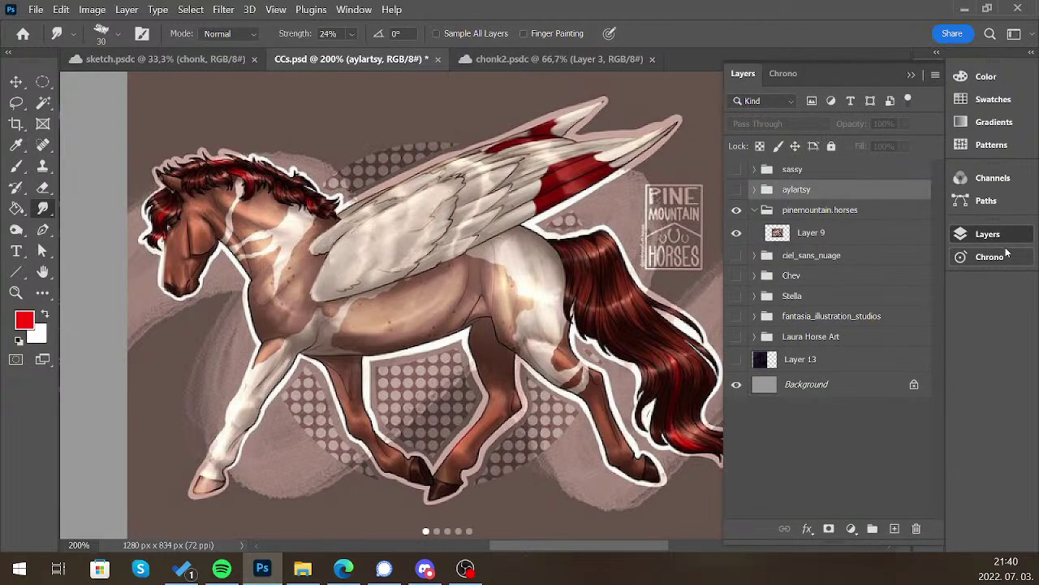
Collapse and hide pinemountain.horses, show ciel_sans_nuage, and zoom out to 66.67%
{"action": "left_click", "coordinate": [754, 210]}
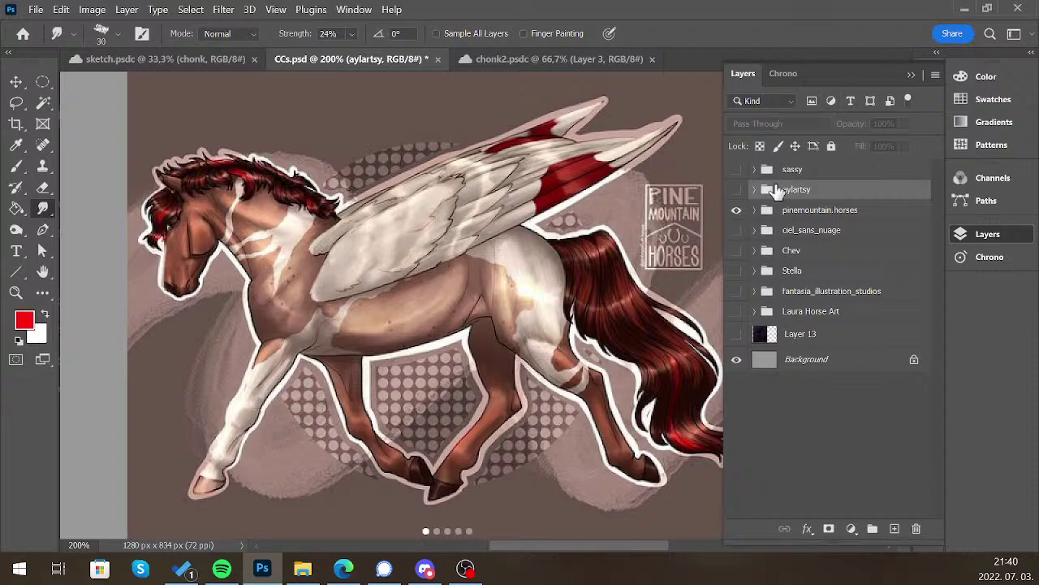
{"action": "left_click", "coordinate": [736, 210]}
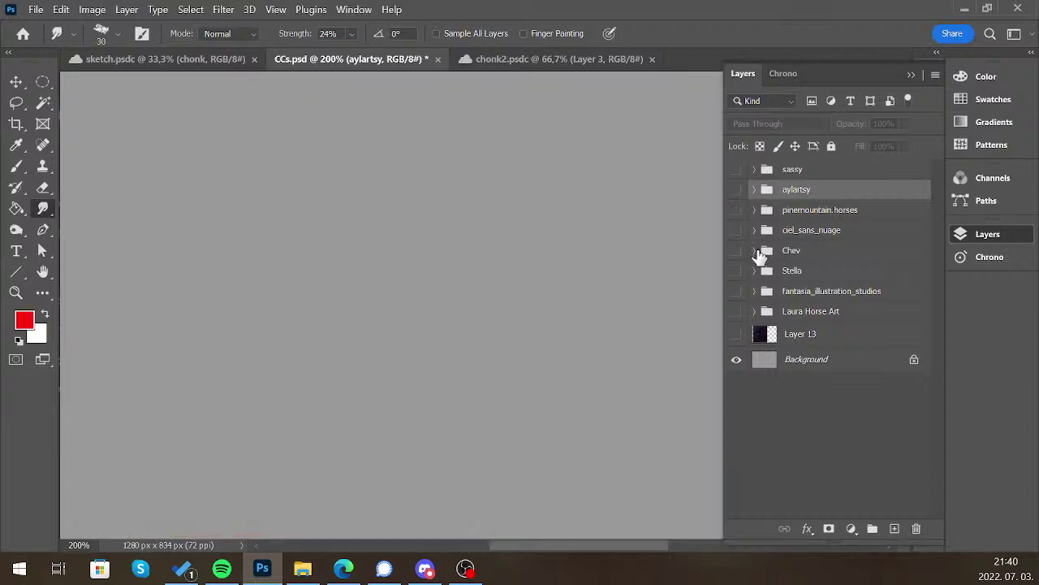
{"action": "left_click", "coordinate": [737, 231]}
{"action": "left_click", "coordinate": [911, 74]}
{"action": "left_click", "coordinate": [928, 344]}
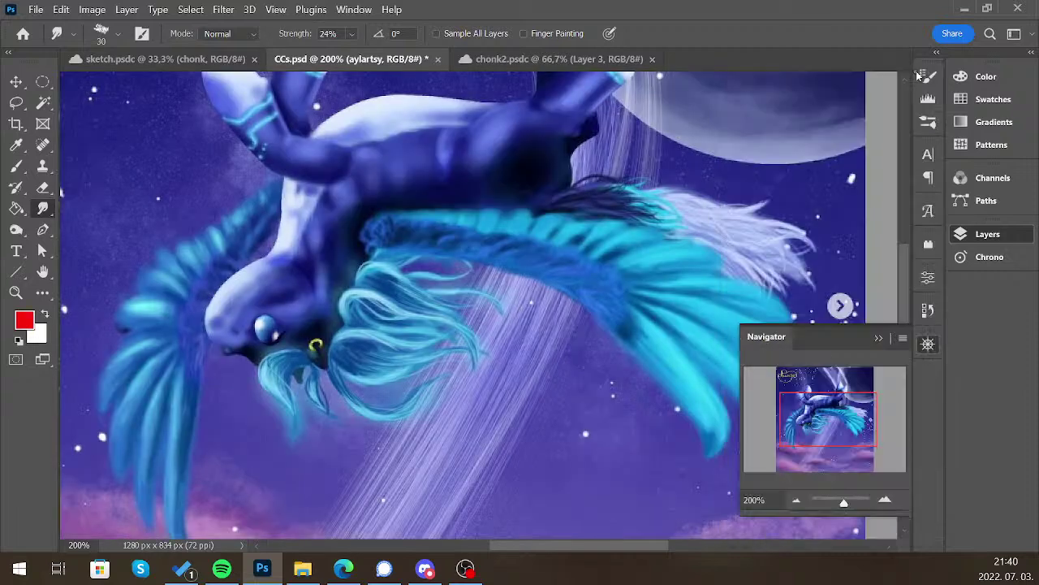
{"action": "left_click", "coordinate": [796, 500]}
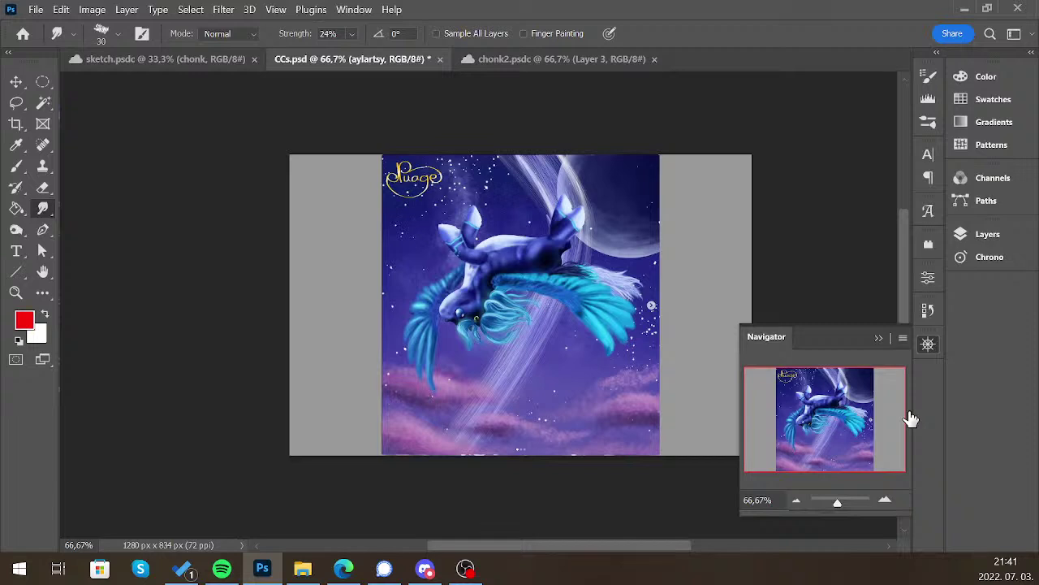
Expand ciel_sans_nuage, hide Layer 7, and add a new empty layer above Layer 8
{"action": "left_click", "coordinate": [987, 234]}
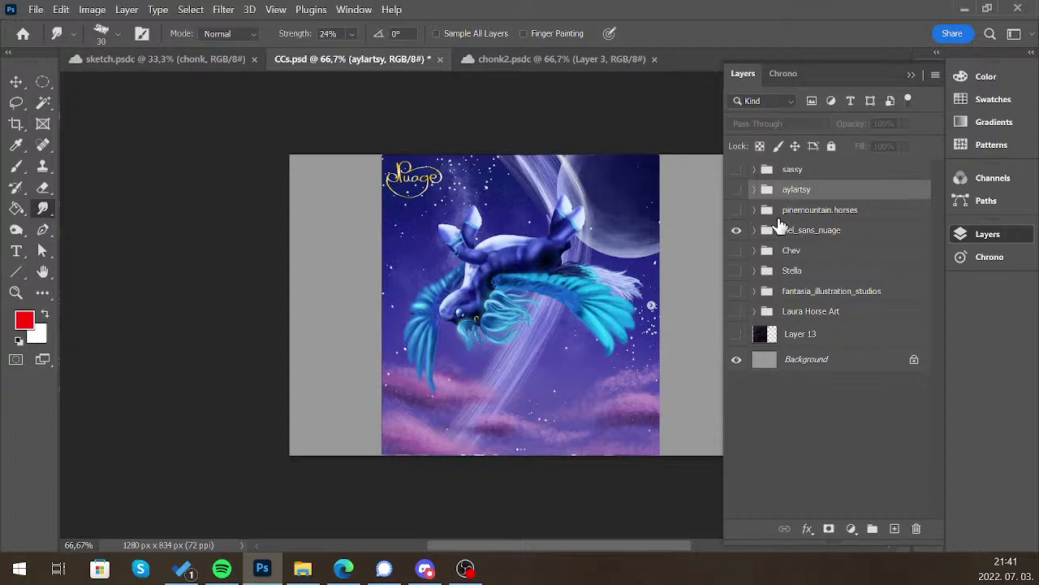
{"action": "left_click", "coordinate": [755, 229]}
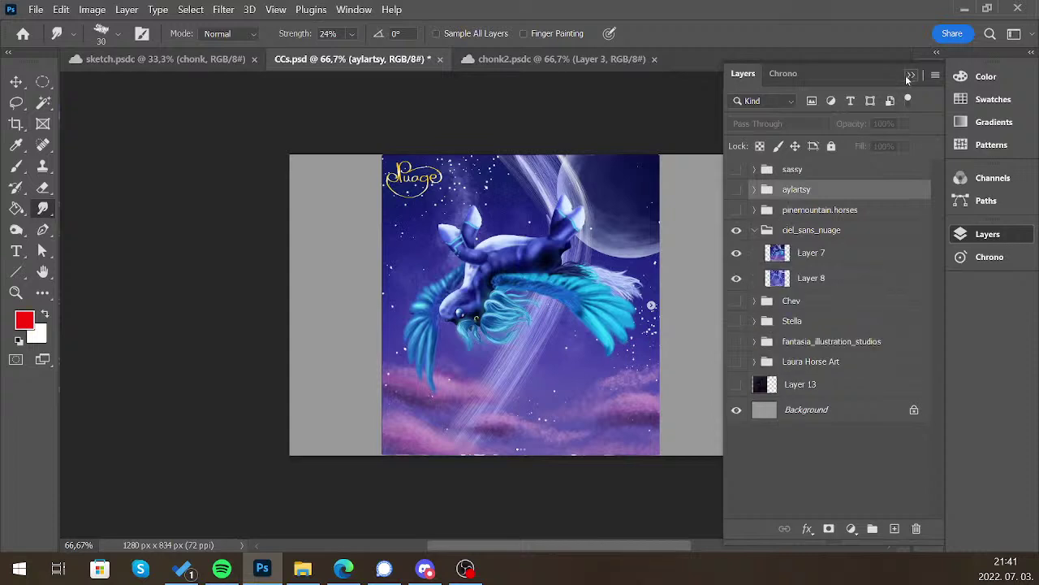
{"action": "left_click", "coordinate": [911, 75]}
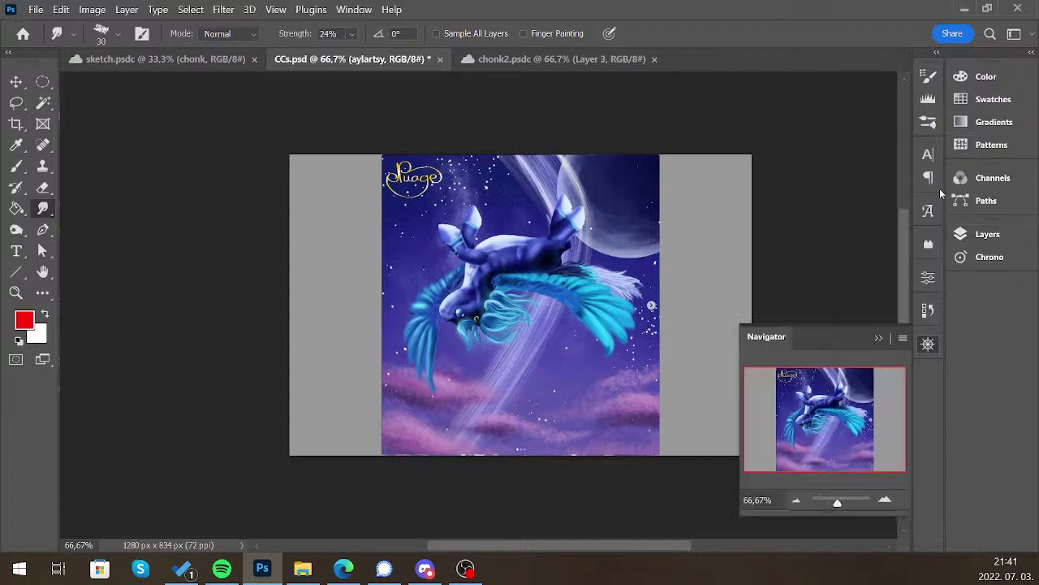
{"action": "left_click", "coordinate": [988, 235]}
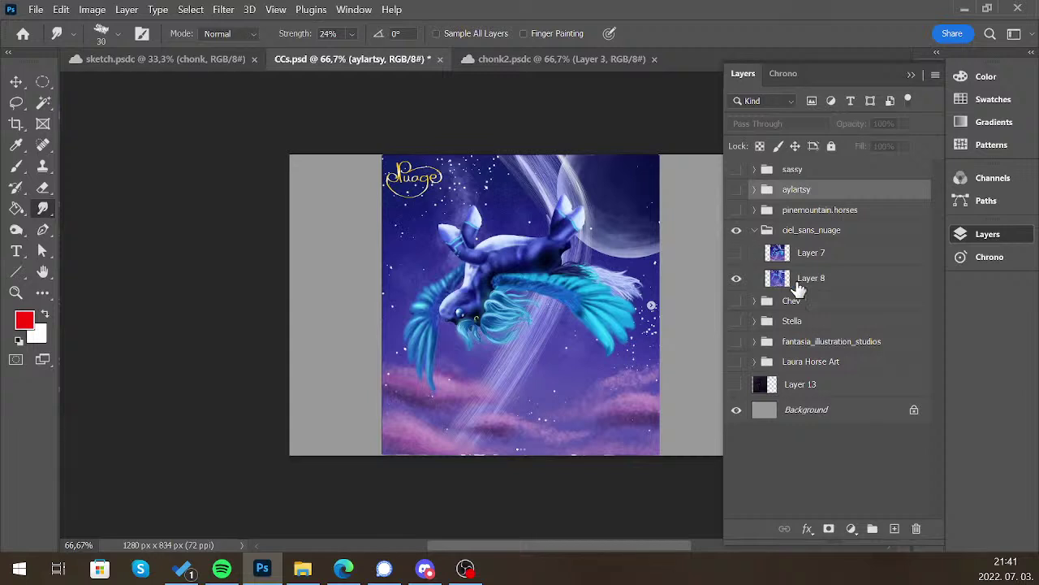
{"action": "left_click", "coordinate": [737, 252]}
{"action": "left_click", "coordinate": [840, 277]}
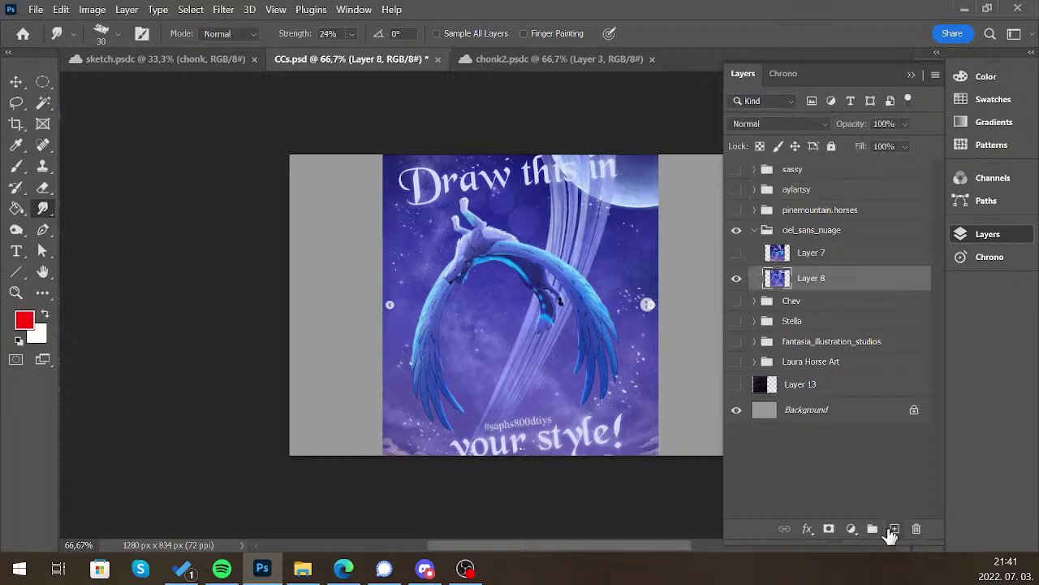
{"action": "left_click", "coordinate": [894, 529]}
{"action": "left_click", "coordinate": [911, 74]}
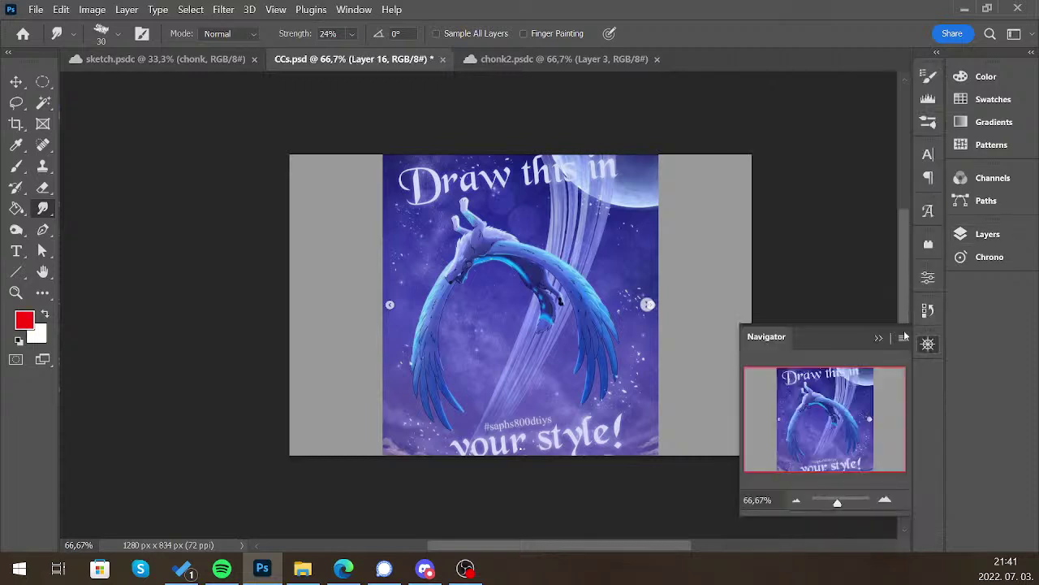
Make Layer 7's winged-creature painting visible again and zoom to 100%
{"action": "left_click", "coordinate": [984, 234]}
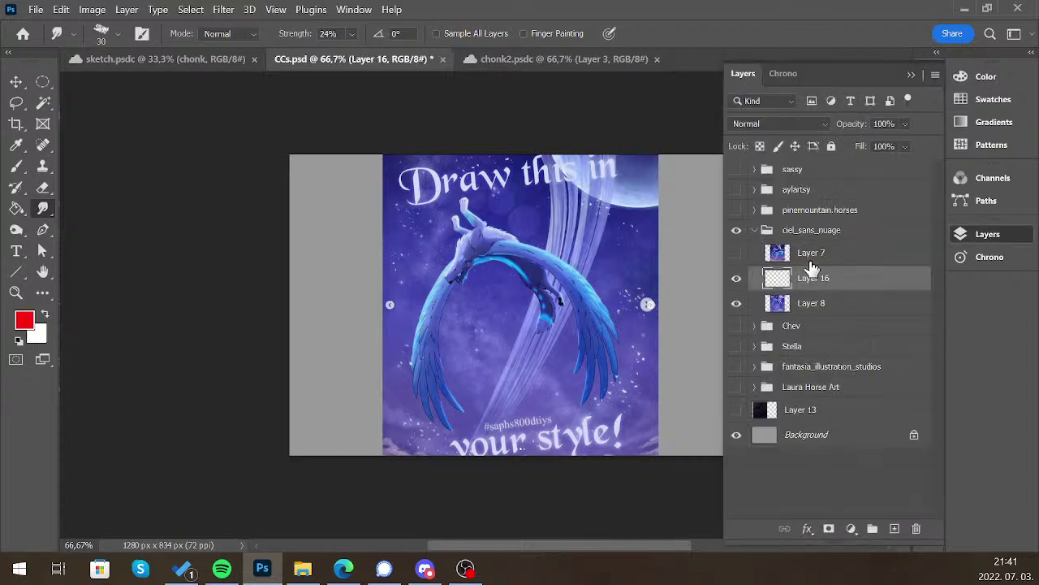
{"action": "left_click", "coordinate": [736, 252]}
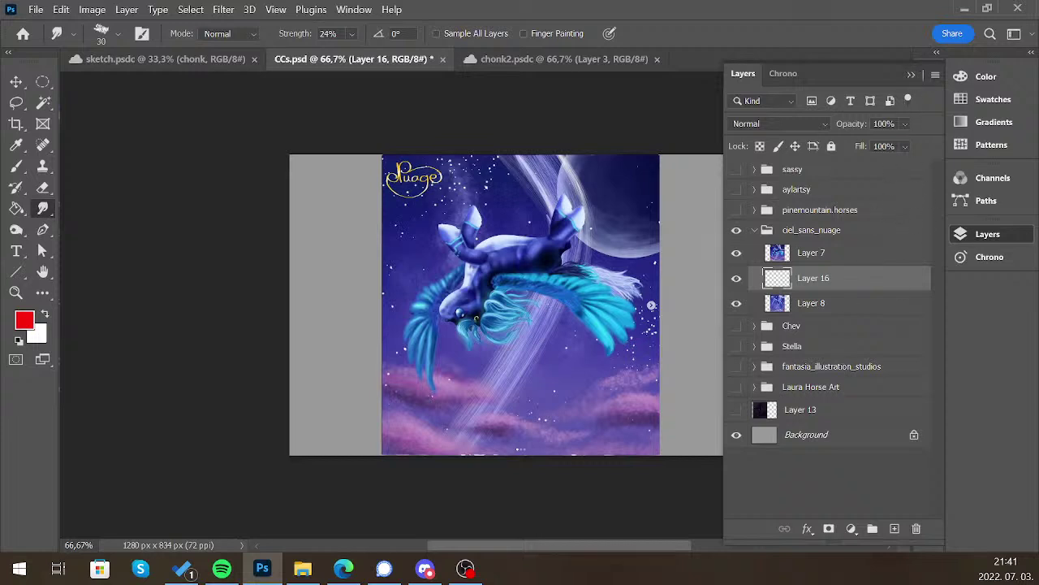
{"action": "left_click", "coordinate": [912, 75]}
{"action": "left_click", "coordinate": [885, 504]}
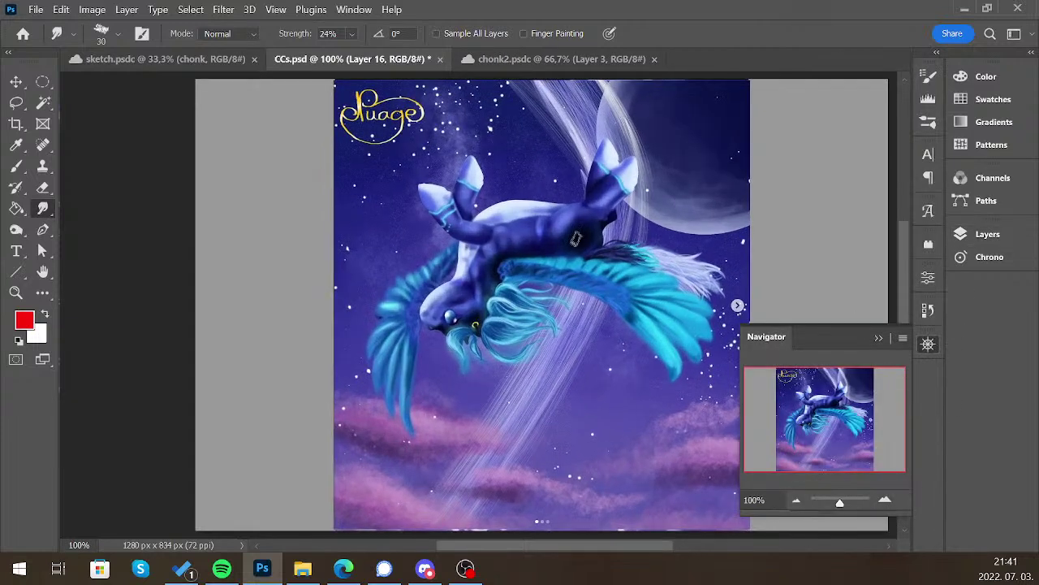
Set up the Hard Round Pressure Size brush with pen-pressure size at 9 px
{"action": "left_click", "coordinate": [16, 166]}
{"action": "left_click", "coordinate": [117, 37]}
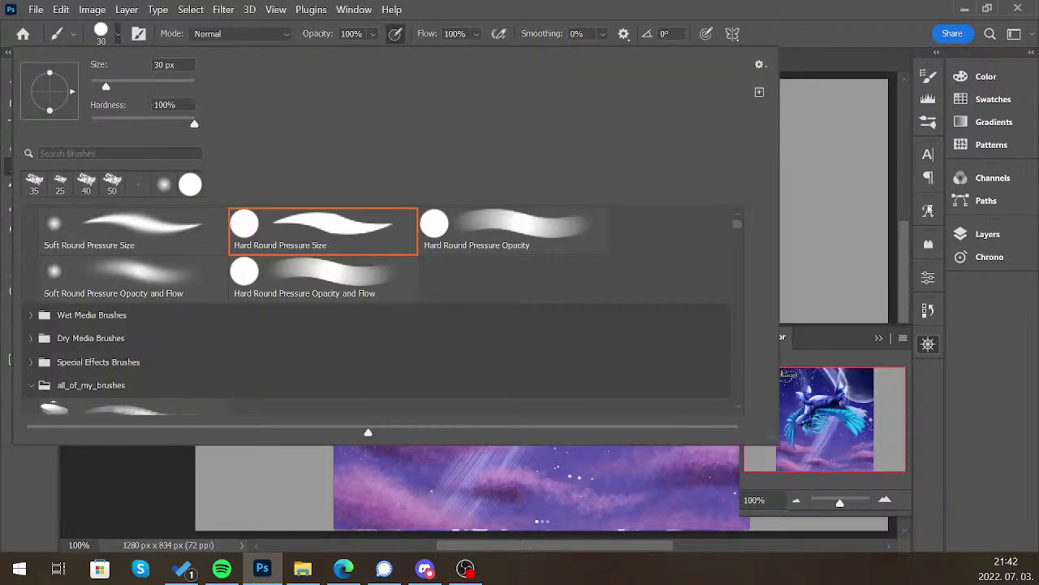
{"action": "left_click", "coordinate": [708, 41]}
{"action": "left_click", "coordinate": [708, 40]}
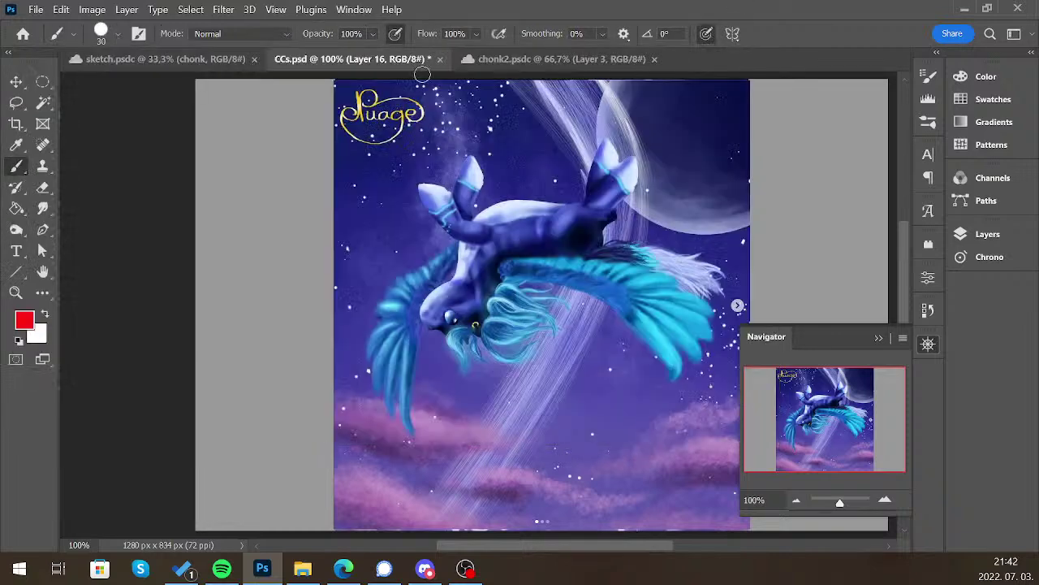
{"action": "key", "text": "bracketleft"}
{"action": "key", "text": "bracketleft"}
{"action": "key", "text": "bracketleft"}
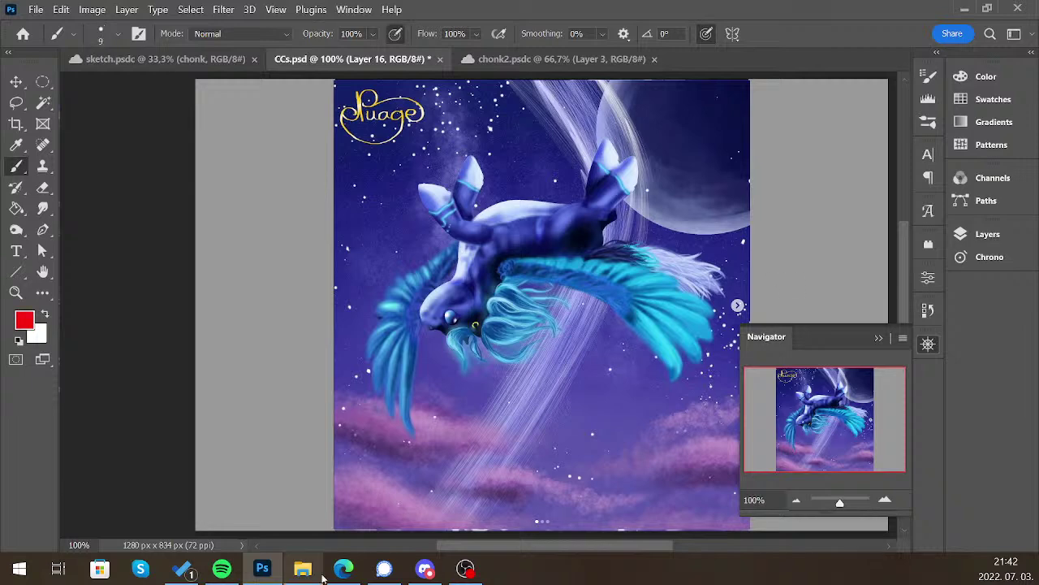
Move Layer 16 above Layer 7 in the layer stack
{"action": "left_click", "coordinate": [988, 234]}
{"action": "left_click_drag", "start_coordinate": [862, 280], "coordinate": [859, 243]}
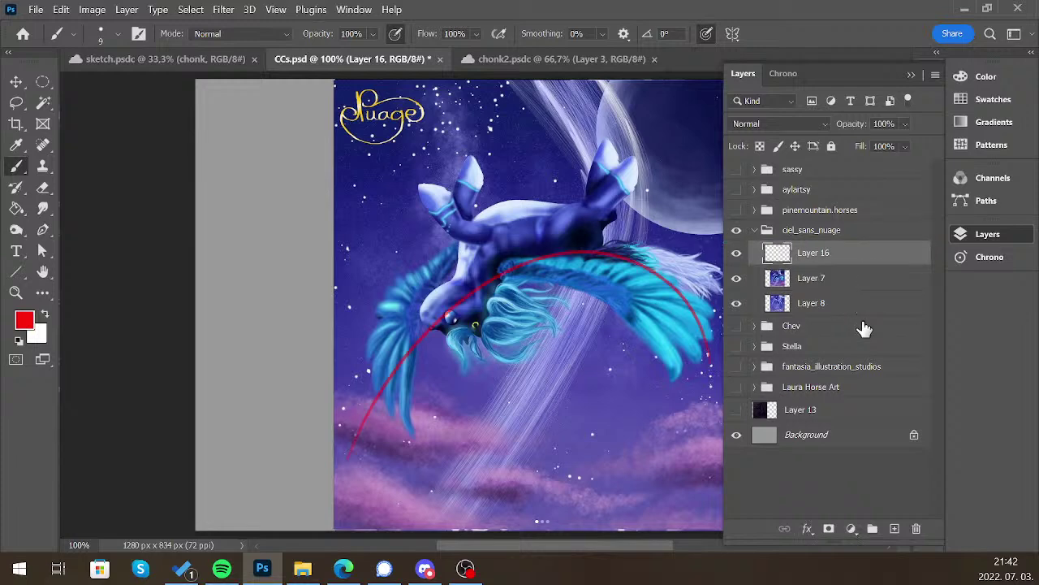
{"action": "left_click", "coordinate": [941, 74]}
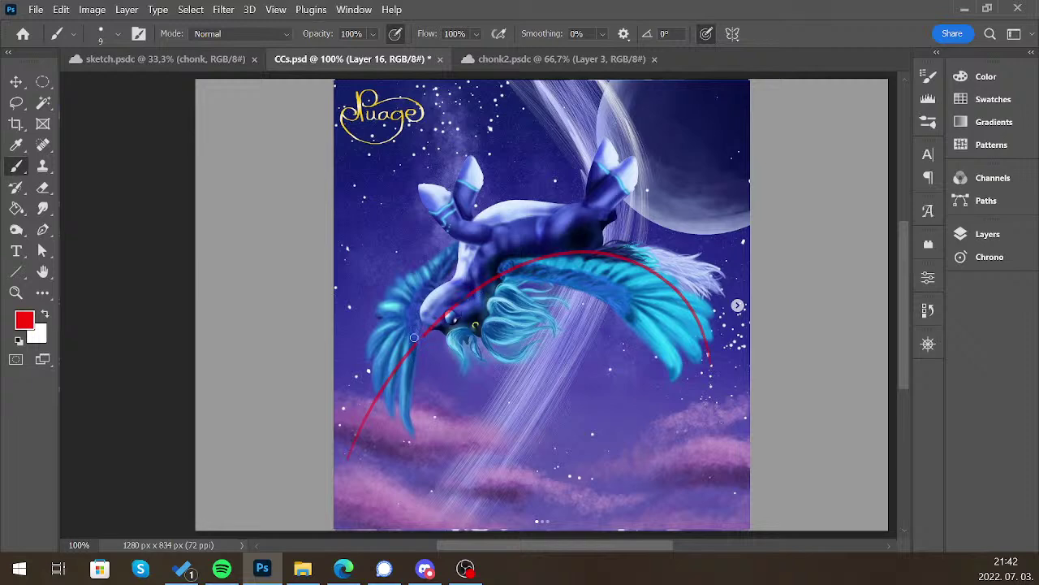
With a 10 px brush, draw red arcs around the head, wings and raised legs, redoing one stroke
{"action": "key", "text": "bracketright"}
{"action": "left_click_drag", "start_coordinate": [485, 307], "coordinate": [485, 289]}
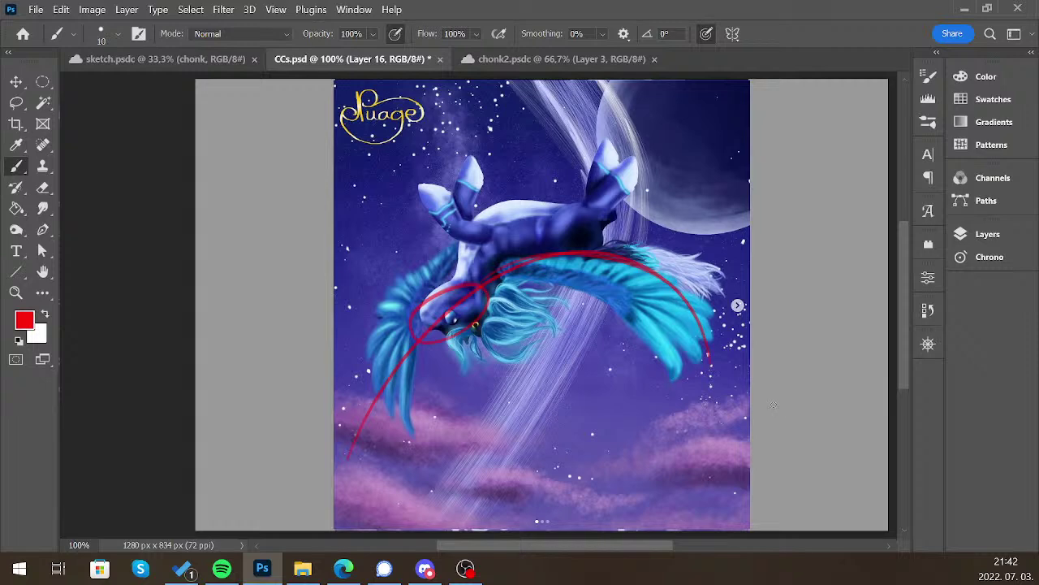
{"action": "left_click_drag", "start_coordinate": [611, 261], "coordinate": [714, 438]}
{"action": "mouse_move", "coordinate": [706, 398]}
{"action": "left_mouse_down"}
{"action": "mouse_move", "coordinate": [698, 438]}
{"action": "mouse_move", "coordinate": [708, 441]}
{"action": "left_mouse_up"}
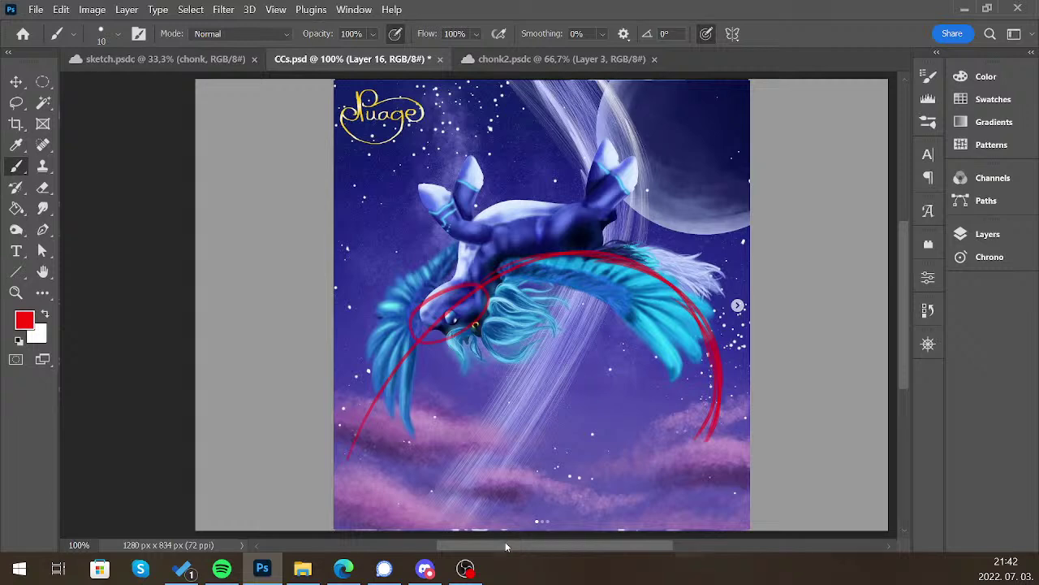
{"action": "mouse_move", "coordinate": [423, 489]}
{"action": "left_mouse_down"}
{"action": "mouse_move", "coordinate": [401, 436]}
{"action": "mouse_move", "coordinate": [642, 382]}
{"action": "mouse_move", "coordinate": [607, 495]}
{"action": "left_mouse_up"}
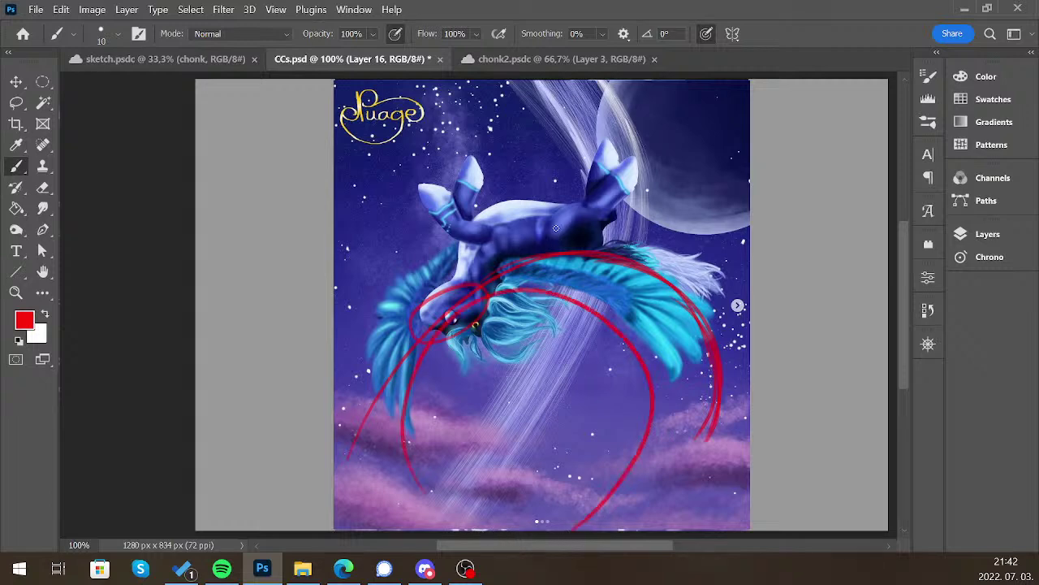
{"action": "left_click_drag", "start_coordinate": [477, 172], "coordinate": [544, 248]}
{"action": "key", "text": "ctrl+z"}
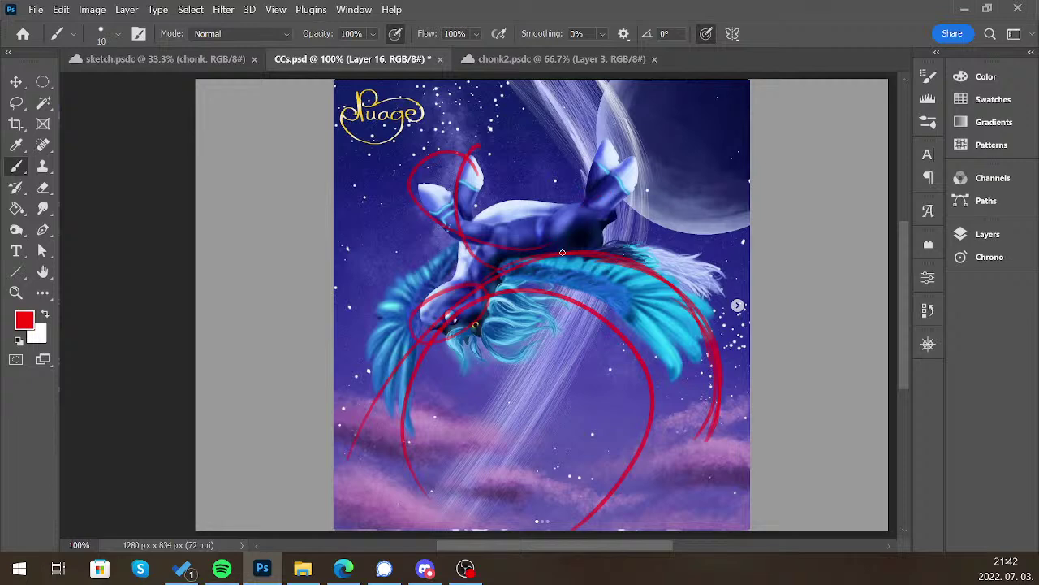
{"action": "left_click_drag", "start_coordinate": [562, 253], "coordinate": [656, 134]}
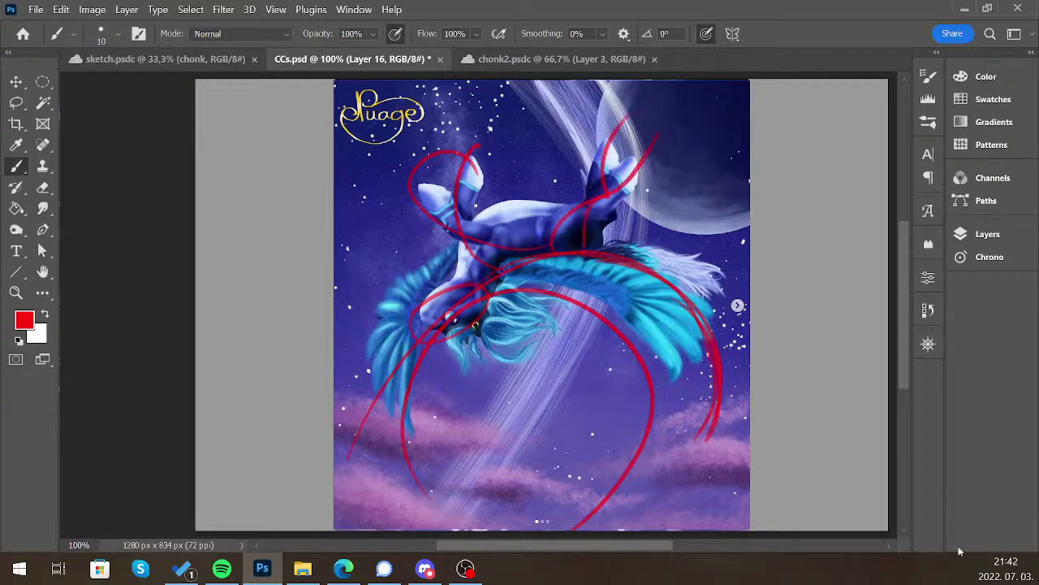
{"action": "left_click", "coordinate": [983, 234]}
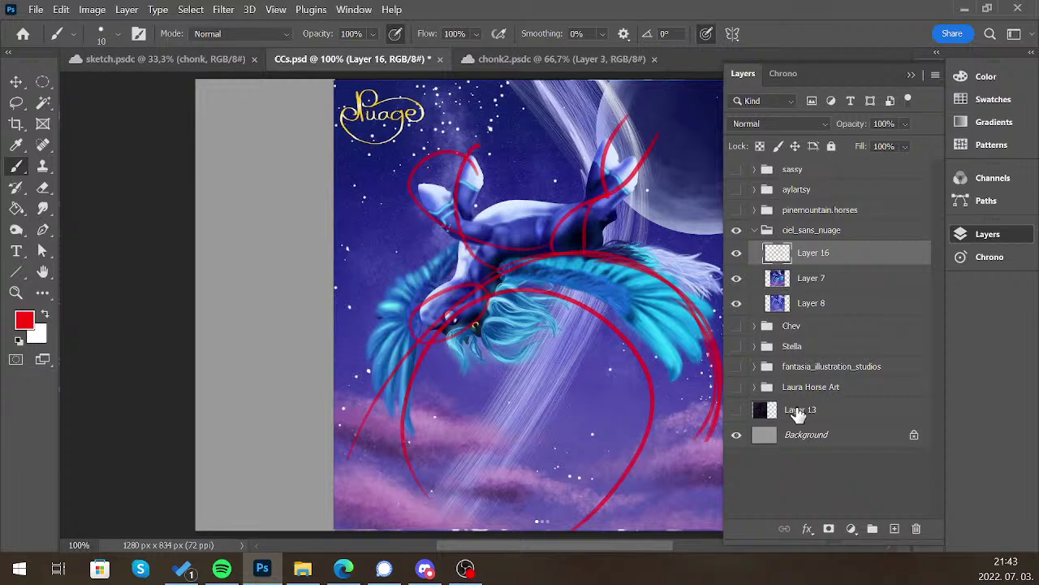
Hide Layer 7 and Layer 16, then add new Layer 17 above them
{"action": "left_click", "coordinate": [737, 277]}
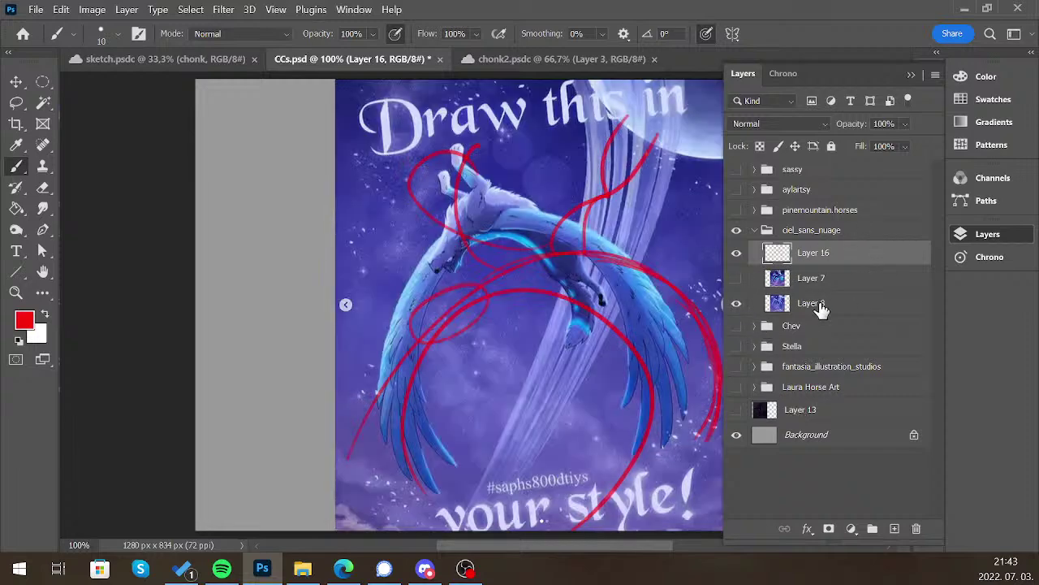
{"action": "left_click", "coordinate": [736, 253]}
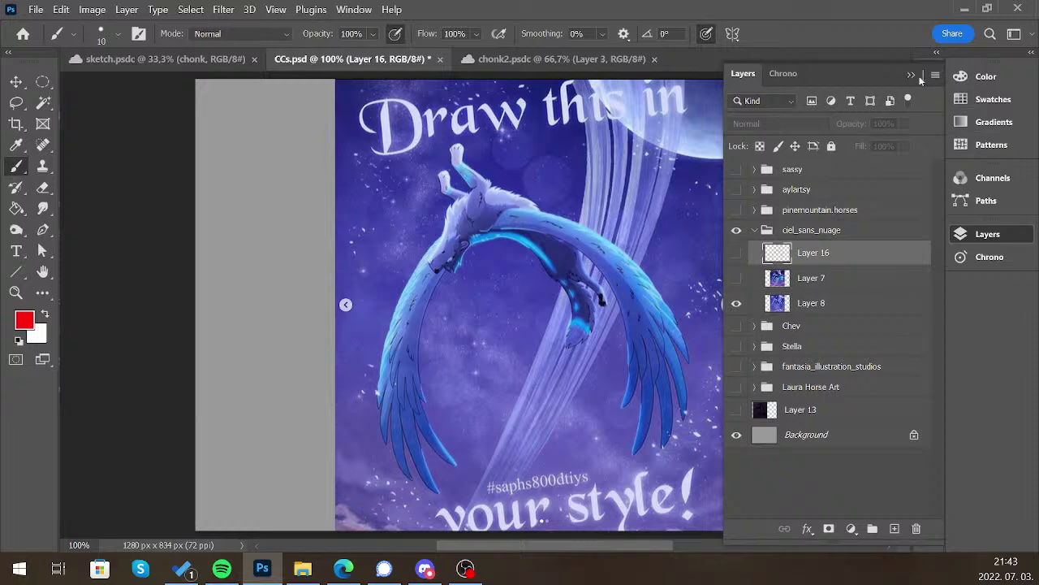
{"action": "left_click", "coordinate": [920, 75]}
{"action": "left_click", "coordinate": [982, 236]}
{"action": "left_click", "coordinate": [894, 529]}
{"action": "left_click", "coordinate": [911, 75]}
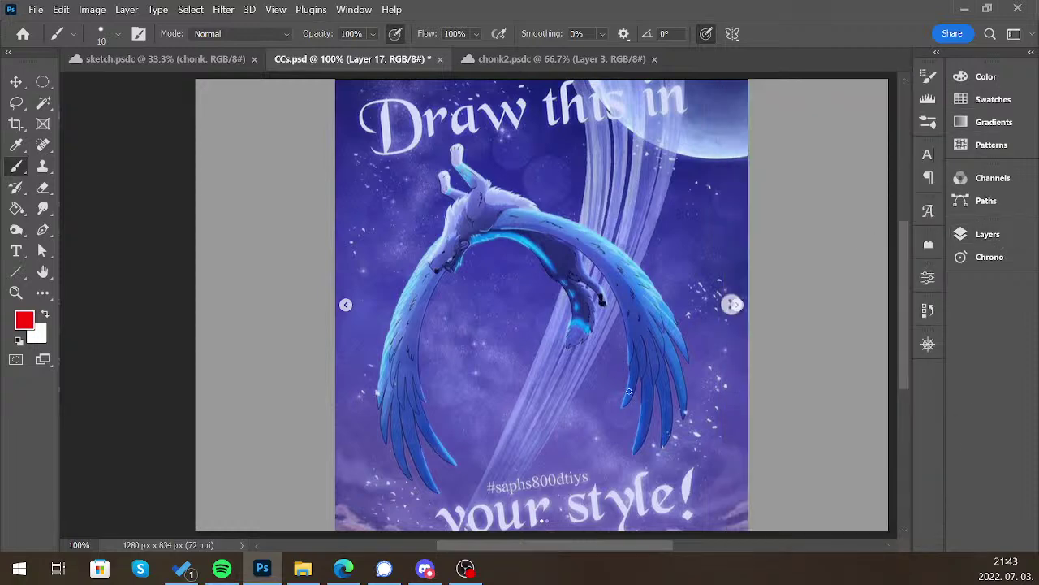
Trace two red arcs along the inner curve of the creature's wings
{"action": "mouse_move", "coordinate": [650, 441]}
{"action": "left_mouse_down"}
{"action": "mouse_move", "coordinate": [652, 385]}
{"action": "mouse_move", "coordinate": [610, 282]}
{"action": "mouse_move", "coordinate": [506, 232]}
{"action": "mouse_move", "coordinate": [440, 490]}
{"action": "left_mouse_up"}
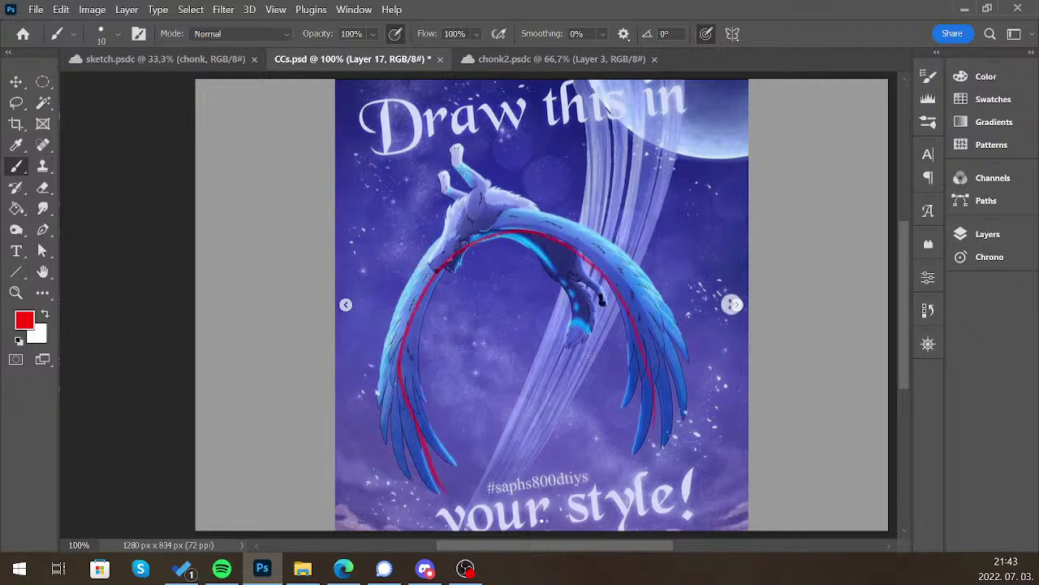
{"action": "mouse_move", "coordinate": [565, 368]}
{"action": "left_mouse_down"}
{"action": "mouse_move", "coordinate": [574, 314]}
{"action": "mouse_move", "coordinate": [516, 238]}
{"action": "mouse_move", "coordinate": [426, 337]}
{"action": "left_mouse_up"}
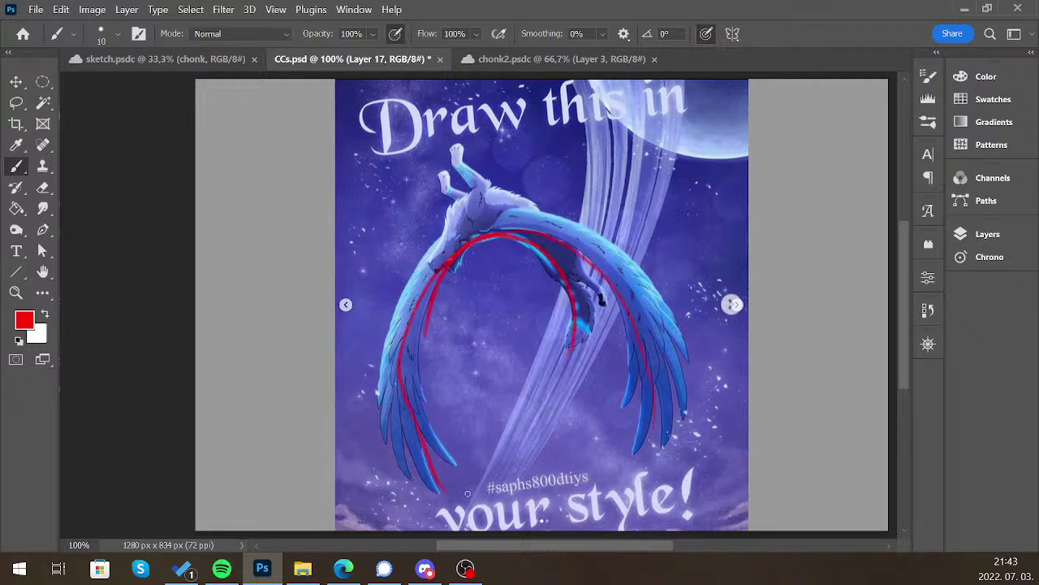
{"action": "key", "text": "bracketleft"}
{"action": "key", "text": "bracketright"}
{"action": "left_click", "coordinate": [988, 235]}
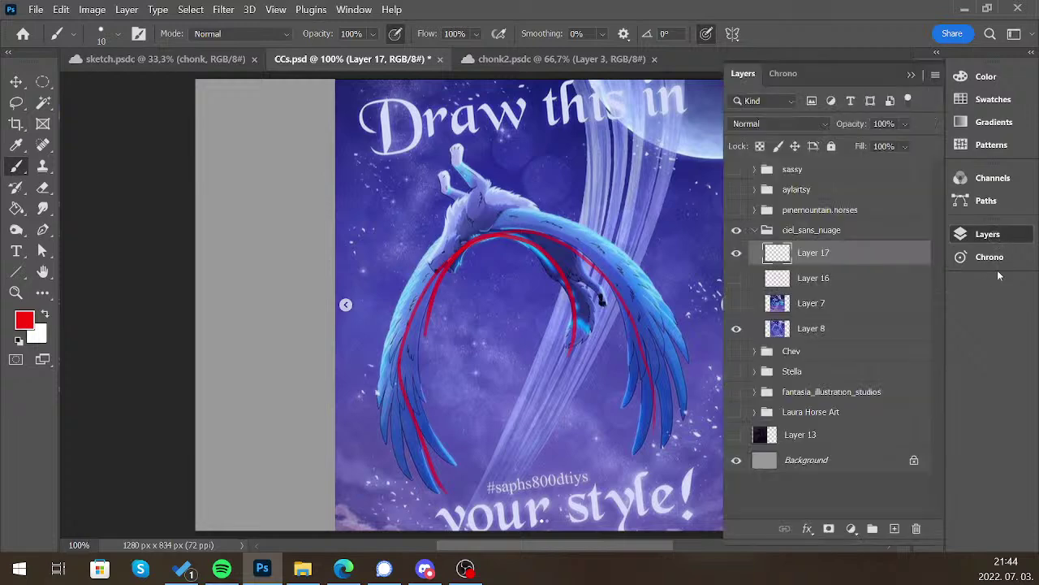
Toggle Layers 7, 8 and 17, hiding Layer 8 and Layer 17, then hide the ciel_sans_nuage group
{"action": "left_click", "coordinate": [736, 328]}
{"action": "left_click", "coordinate": [737, 303]}
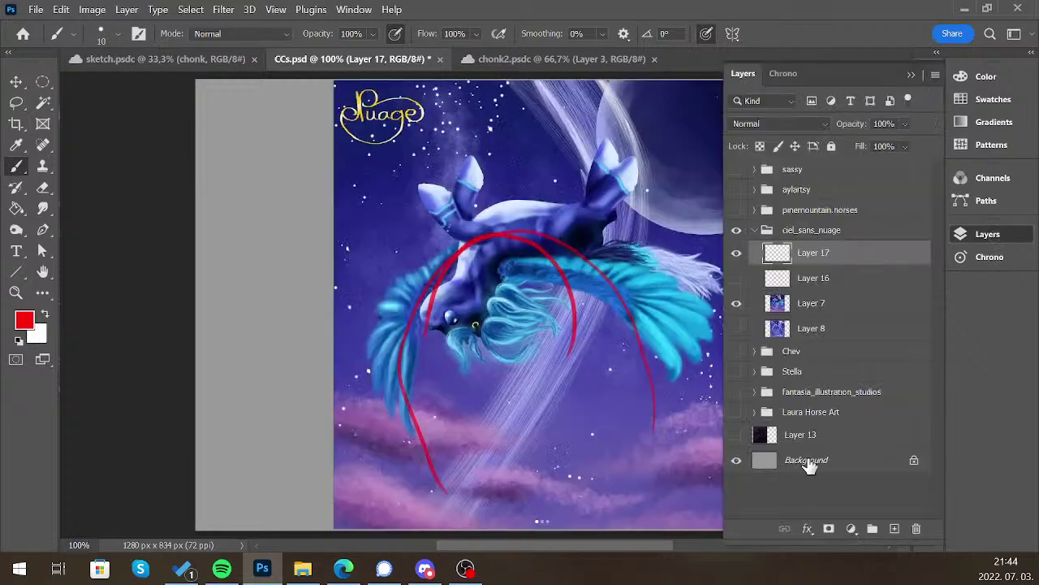
{"action": "left_click", "coordinate": [737, 252]}
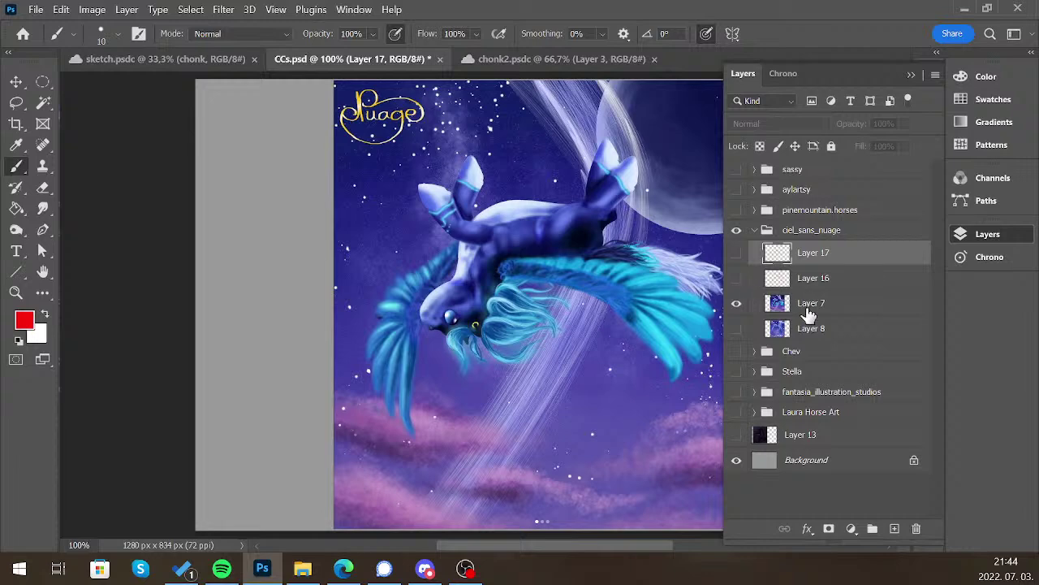
{"action": "left_click", "coordinate": [911, 73]}
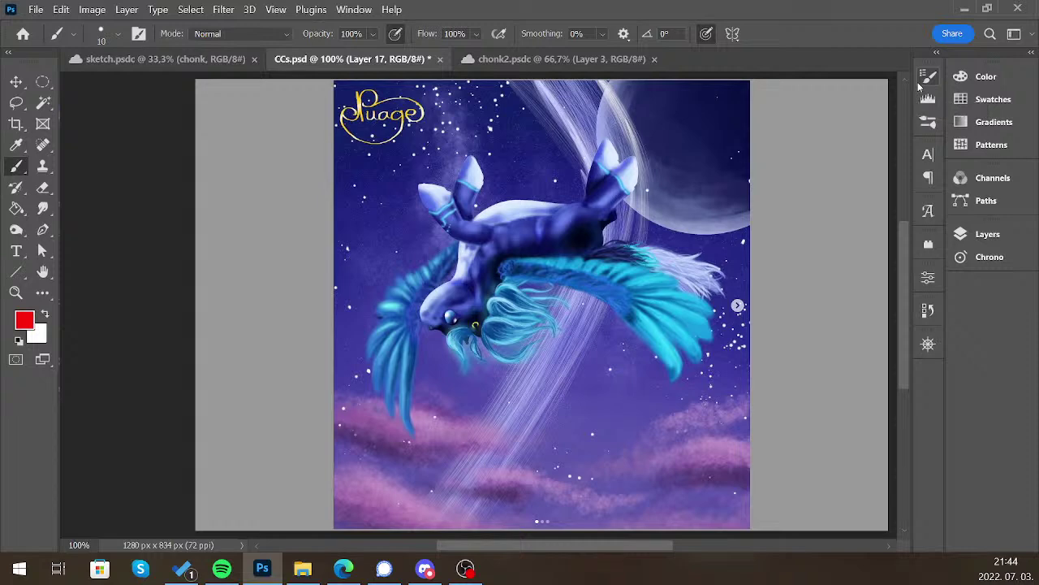
{"action": "left_click", "coordinate": [987, 233]}
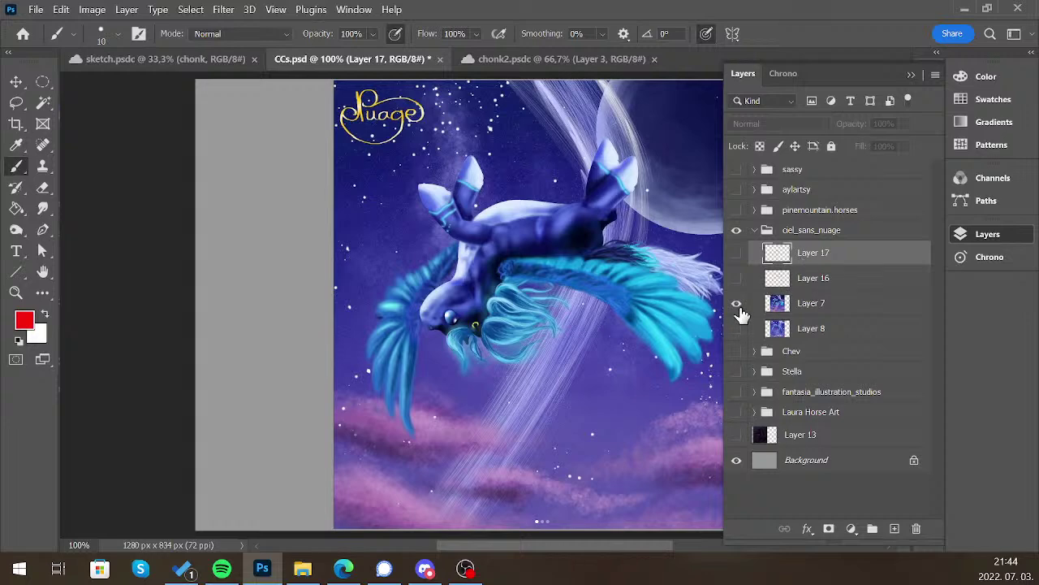
{"action": "left_click", "coordinate": [737, 303]}
{"action": "left_click", "coordinate": [737, 328]}
{"action": "left_click", "coordinate": [736, 328]}
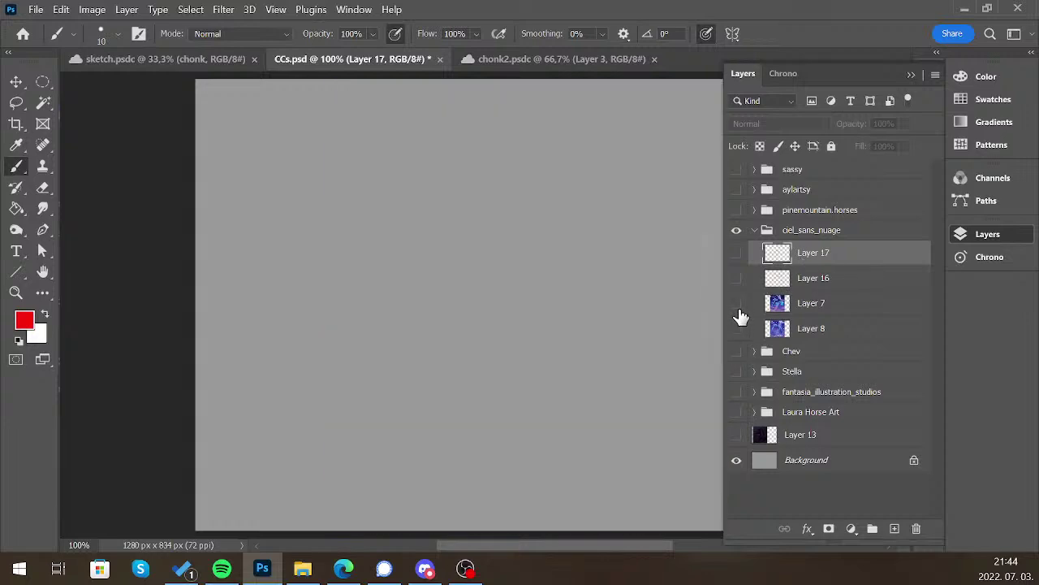
{"action": "left_click", "coordinate": [737, 303]}
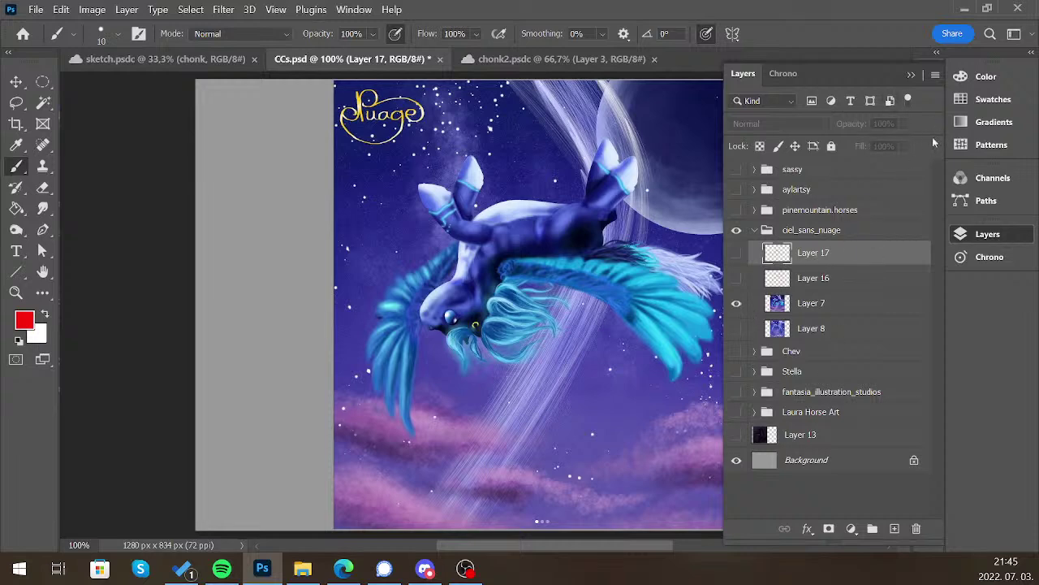
{"action": "left_click", "coordinate": [736, 230]}
Show the Chev group's brown walking horse, briefly check the brush presets, and reopen the layers list
{"action": "left_click", "coordinate": [736, 351]}
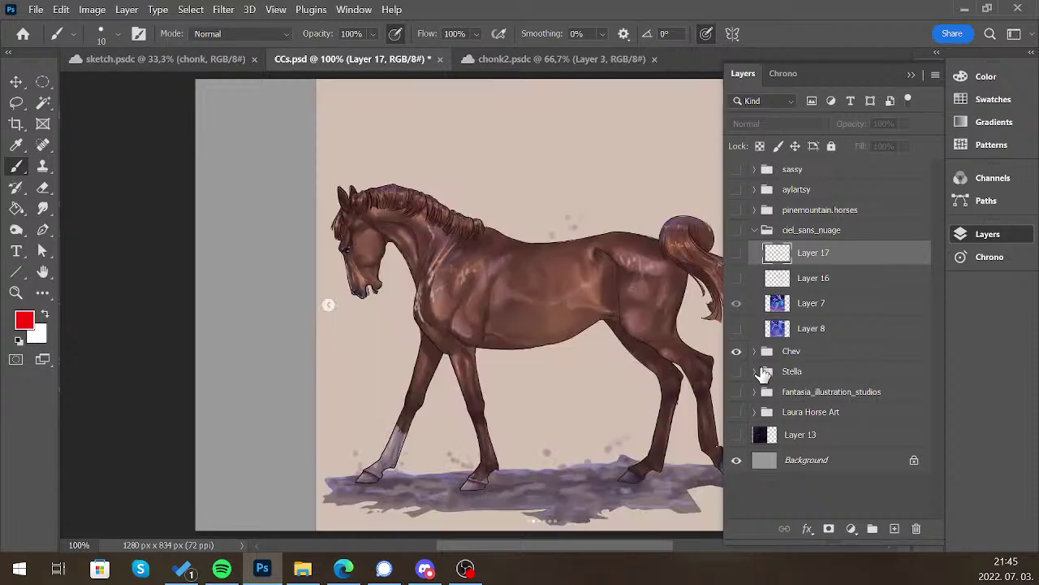
{"action": "left_click", "coordinate": [911, 75]}
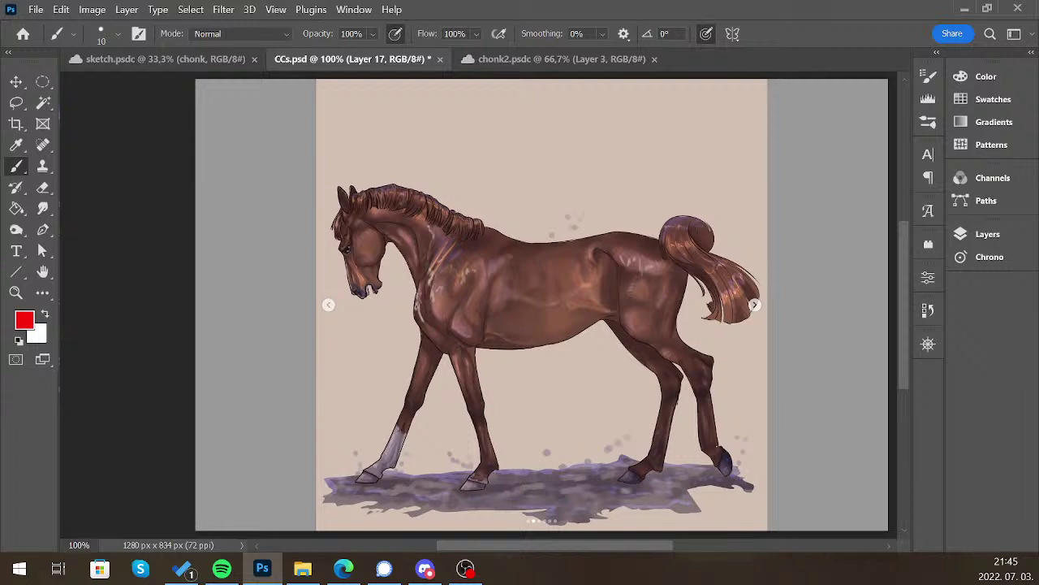
{"action": "left_click", "coordinate": [344, 568]}
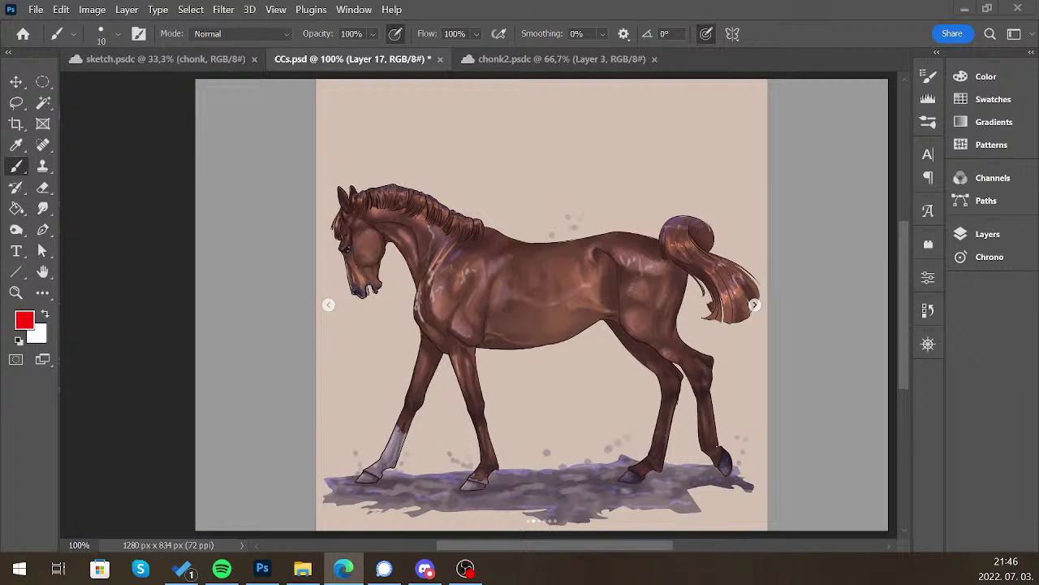
{"action": "left_click", "coordinate": [102, 34]}
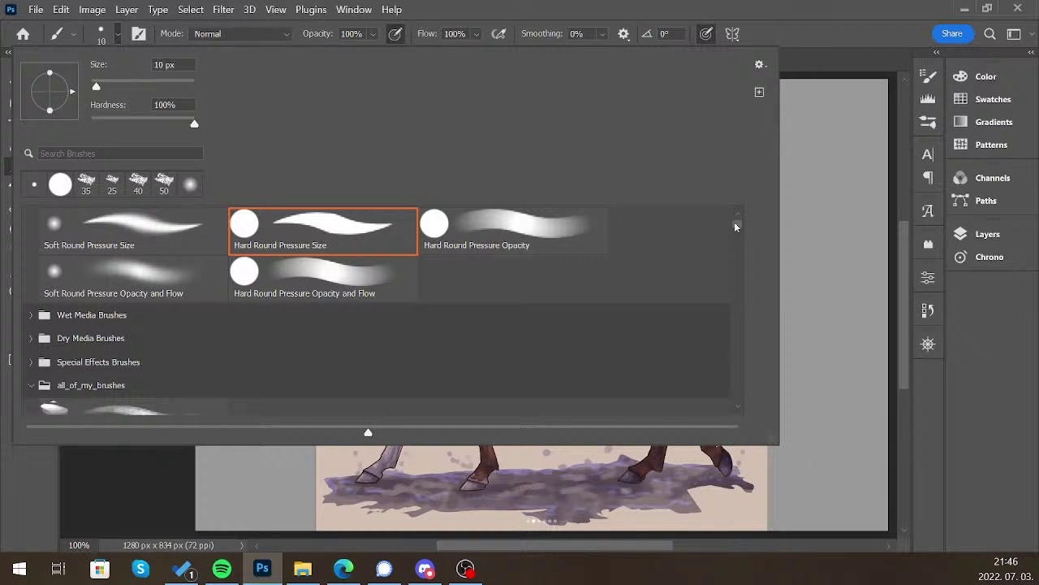
{"action": "left_click", "coordinate": [646, 323]}
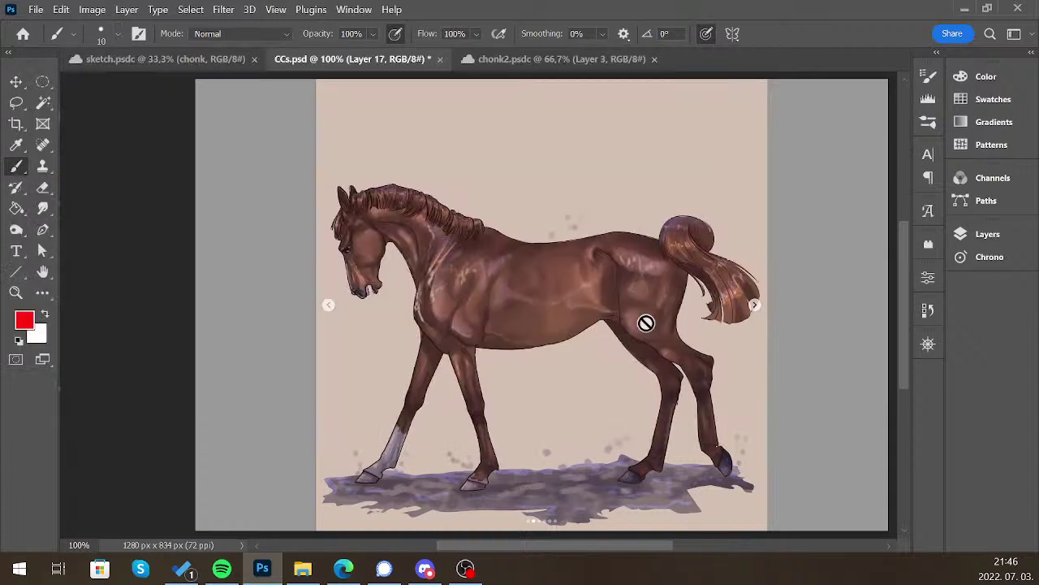
{"action": "left_click", "coordinate": [985, 234]}
Expand Chev, select Layer 6, and set the foreground to a sampled dark brown 2f201d
{"action": "left_click", "coordinate": [754, 351]}
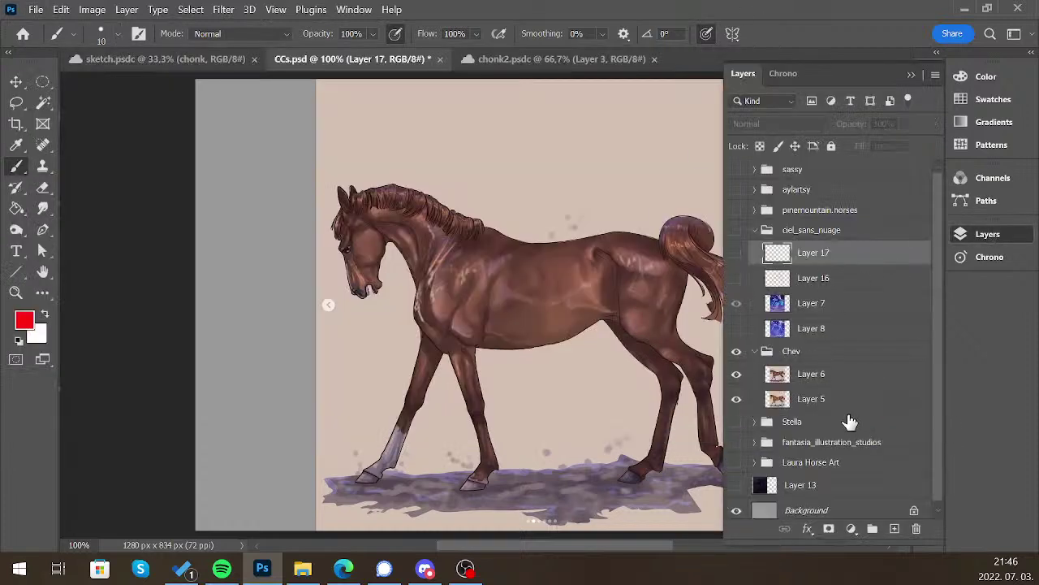
{"action": "left_click", "coordinate": [816, 374]}
{"action": "left_click", "coordinate": [852, 167]}
{"action": "left_click", "coordinate": [620, 332], "text": "alt"}
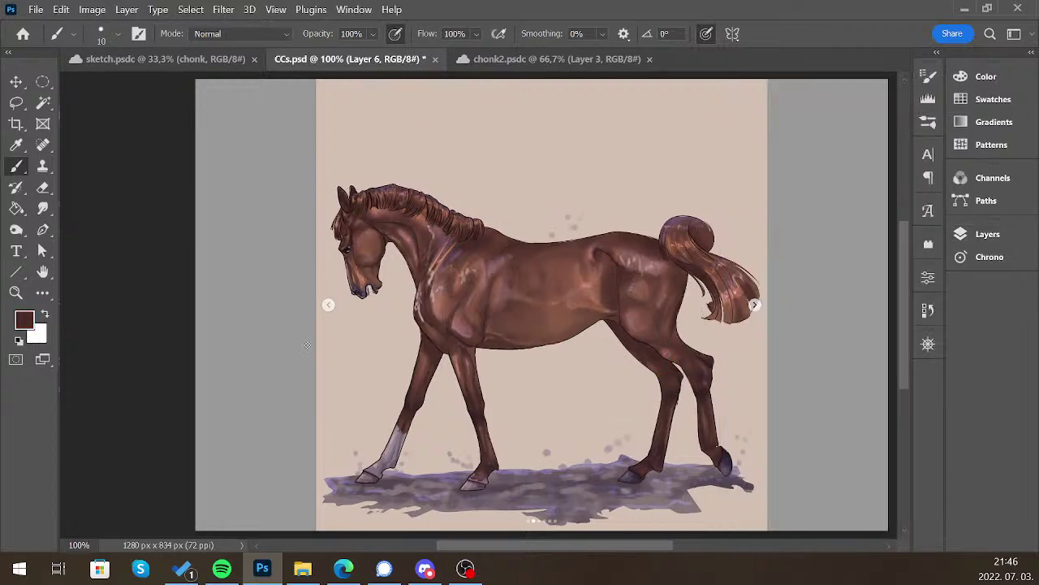
{"action": "left_click", "coordinate": [24, 320]}
{"action": "left_click_drag", "start_coordinate": [122, 271], "coordinate": [121, 278]}
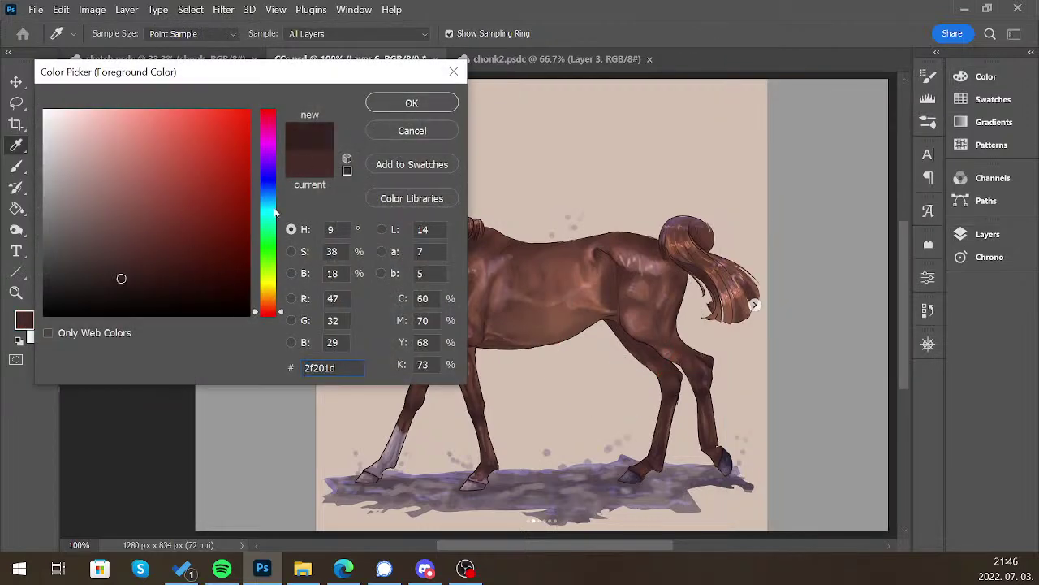
{"action": "left_click", "coordinate": [428, 107]}
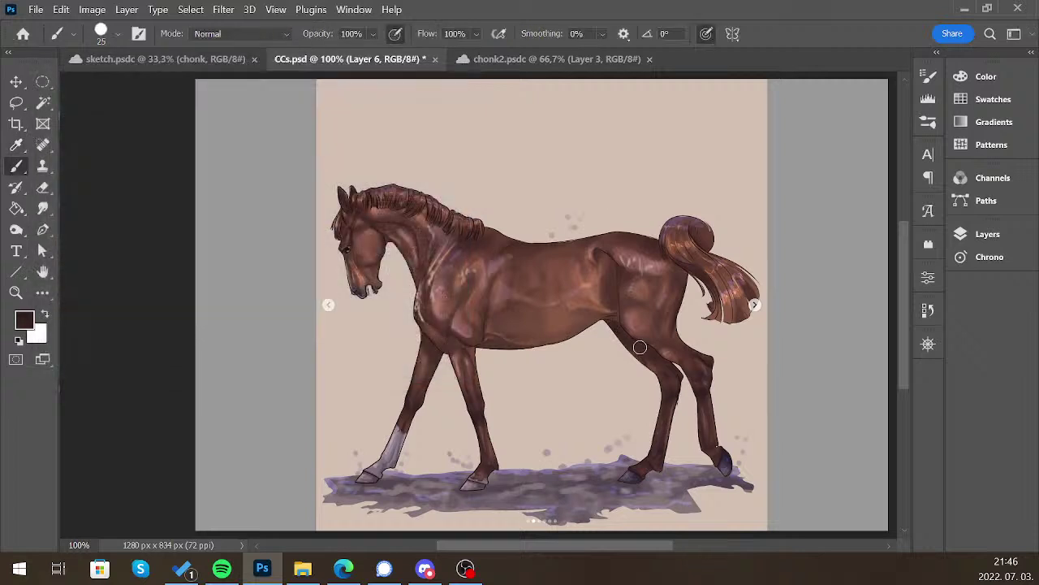
Try brush sizes between 15 and 50 px, ending at 15 px
{"action": "key", "text": "bracketright"}
{"action": "key", "text": "bracketleft"}
{"action": "left_click", "coordinate": [118, 35]}
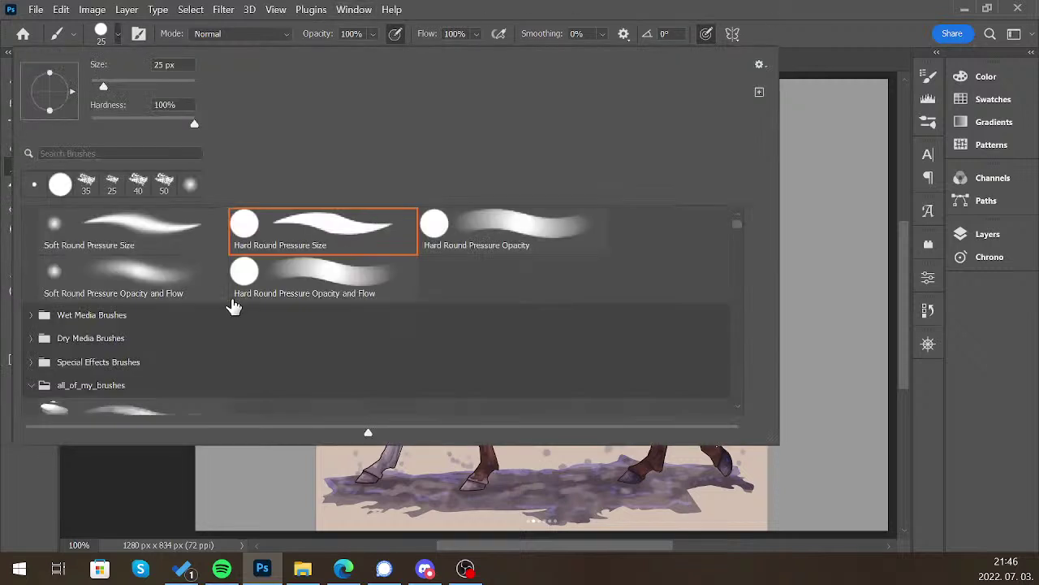
{"action": "key", "text": "Return"}
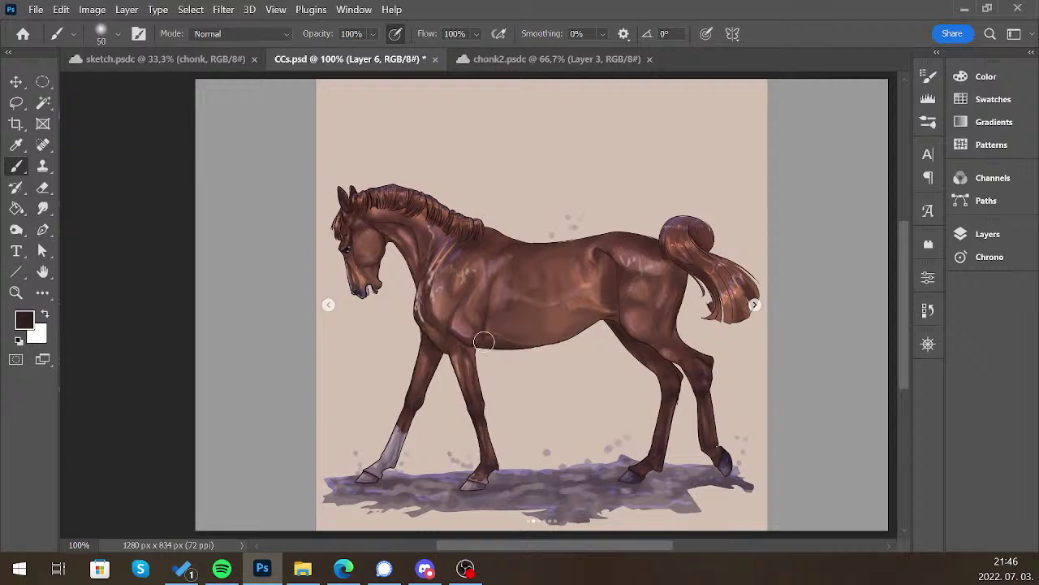
{"action": "key", "text": "bracketright"}
{"action": "key", "text": "bracketright"}
{"action": "key", "text": "bracketright"}
{"action": "key", "text": "bracketleft"}
{"action": "key", "text": "bracketleft"}
{"action": "key", "text": "bracketleft"}
{"action": "key", "text": "bracketright"}
{"action": "key", "text": "bracketright"}
{"action": "key", "text": "bracketleft"}
{"action": "key", "text": "bracketleft"}
{"action": "left_click", "coordinate": [118, 33]}
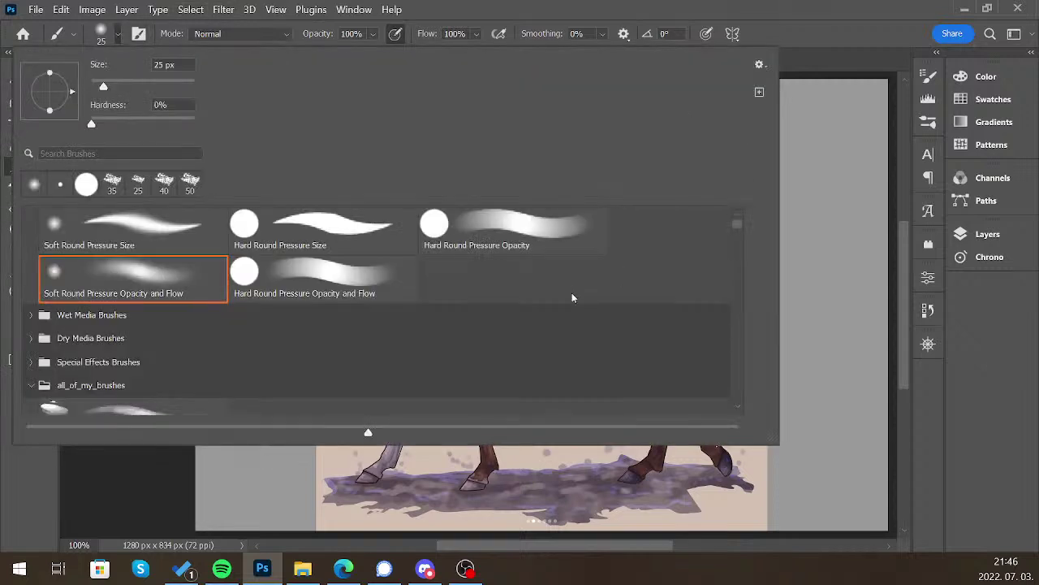
{"action": "key", "text": "Escape"}
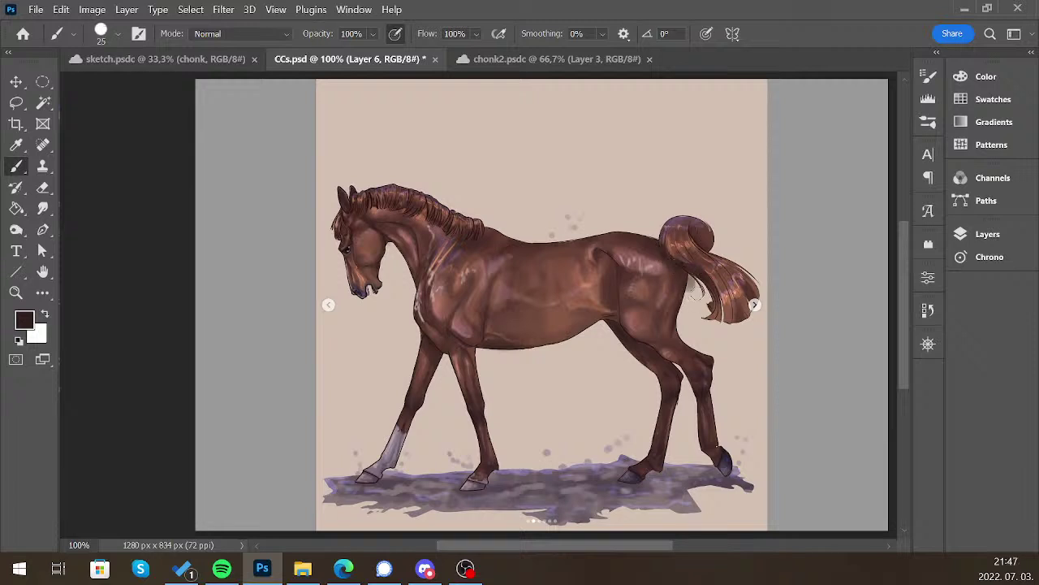
{"action": "key", "text": "bracketleft"}
Choose the Soft Round Pressure Opacity and Flow brush at 40 px and bring up the foreground Color Picker
{"action": "left_click", "coordinate": [118, 33]}
{"action": "left_click", "coordinate": [159, 299]}
{"action": "key", "text": "Return"}
{"action": "key", "text": "bracketleft"}
{"action": "key", "text": "bracketleft"}
{"action": "key", "text": "bracketleft"}
{"action": "key", "text": "bracketleft"}
{"action": "key", "text": "bracketleft"}
{"action": "left_click", "coordinate": [27, 314]}
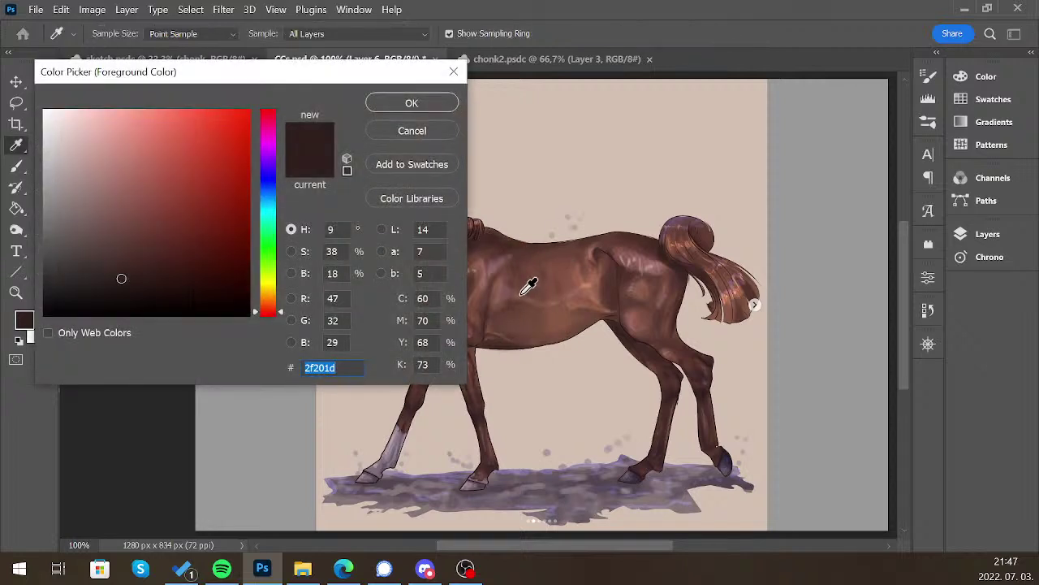
Sample a reddish-brown from the horse's body as the paint colour and adjust the brush size
{"action": "left_click", "coordinate": [533, 282]}
{"action": "left_click", "coordinate": [430, 105]}
{"action": "key", "text": "bracketleft"}
{"action": "key", "text": "bracketleft"}
{"action": "key", "text": "bracketleft"}
{"action": "key", "text": "bracketleft"}
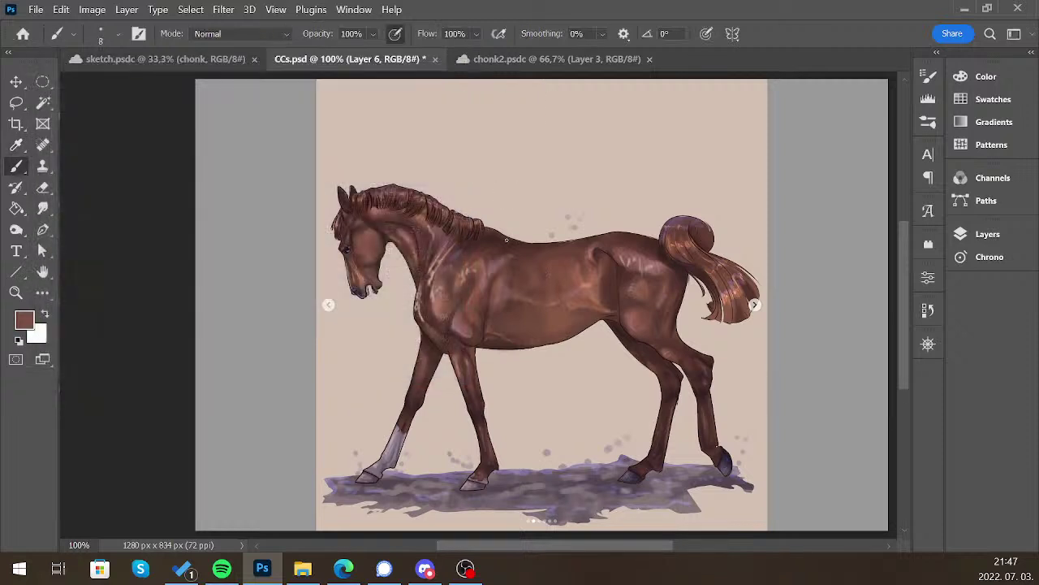
{"action": "key", "text": "bracketright"}
Sample the leg's grey, darken it slightly, and paint a darker stroke on the front leg
{"action": "left_click", "coordinate": [390, 461], "text": "alt"}
{"action": "left_click", "coordinate": [24, 319]}
{"action": "left_click", "coordinate": [77, 247]}
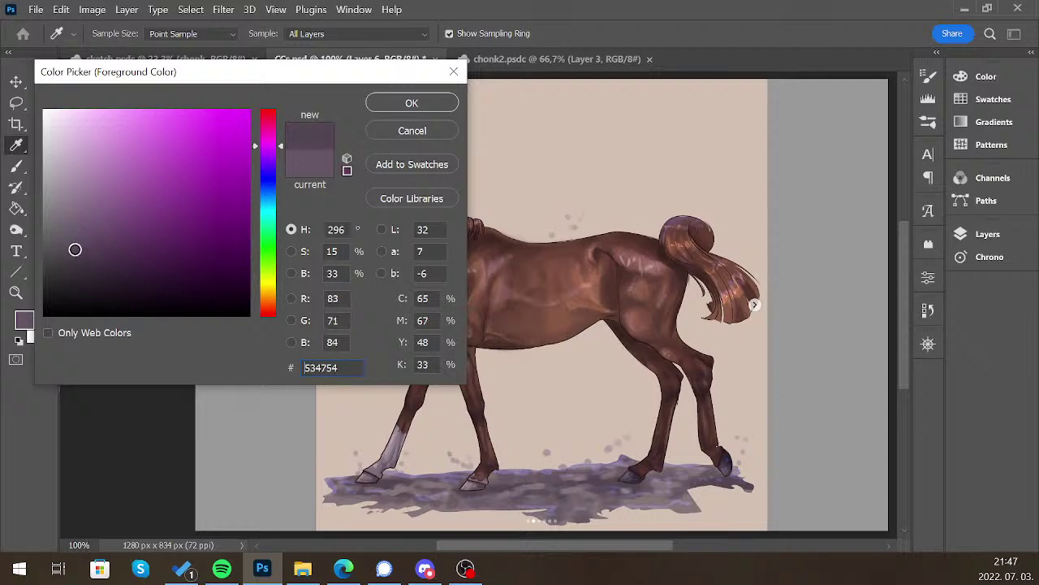
{"action": "left_click", "coordinate": [75, 249]}
{"action": "left_click", "coordinate": [432, 99]}
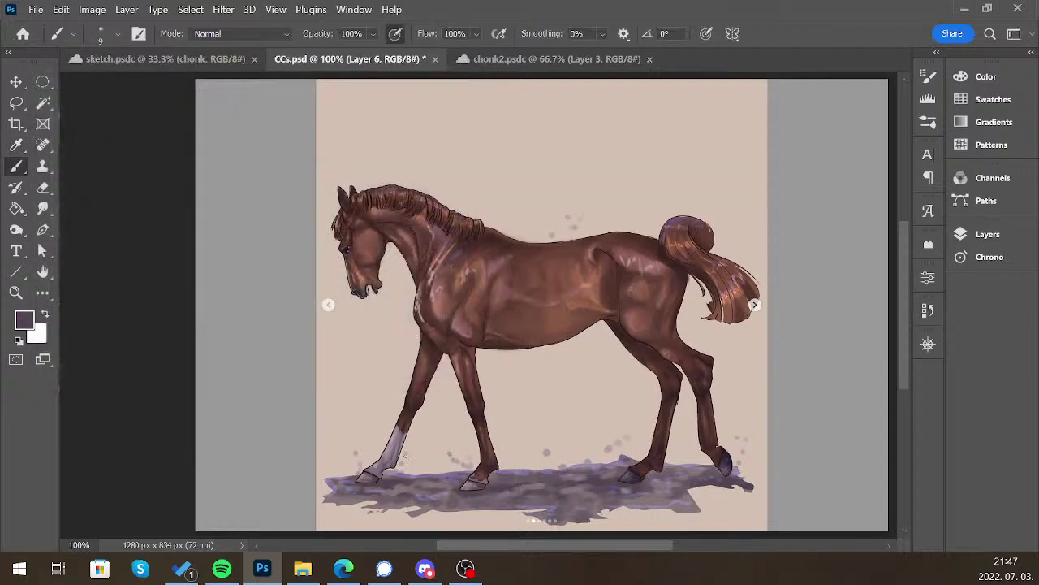
{"action": "key", "text": "bracketleft"}
{"action": "left_click_drag", "start_coordinate": [396, 467], "coordinate": [404, 447]}
{"action": "key", "text": "bracketright"}
Take the tail's dark brown as the paint colour and fine-tune the brush size
{"action": "left_click", "coordinate": [24, 320]}
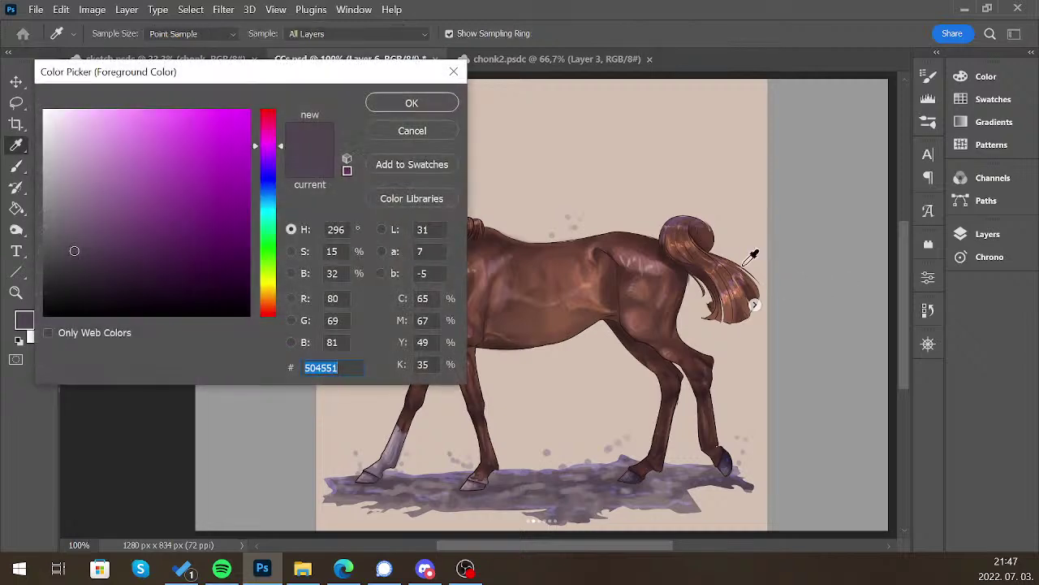
{"action": "left_click", "coordinate": [690, 253]}
{"action": "left_click", "coordinate": [436, 98]}
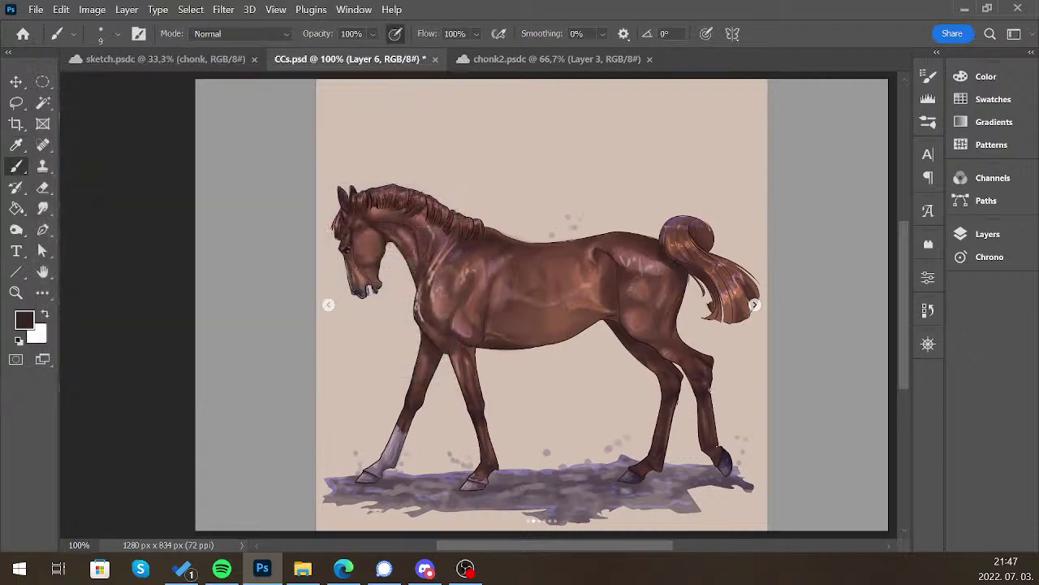
{"action": "key", "text": "bracketleft"}
{"action": "key", "text": "bracketleft"}
{"action": "key", "text": "bracketright"}
{"action": "key", "text": "bracketleft"}
{"action": "key", "text": "bracketright"}
{"action": "key", "text": "bracketright"}
{"action": "key", "text": "bracketleft"}
{"action": "key", "text": "bracketright"}
{"action": "key", "text": "bracketright"}
{"action": "key", "text": "bracketright"}
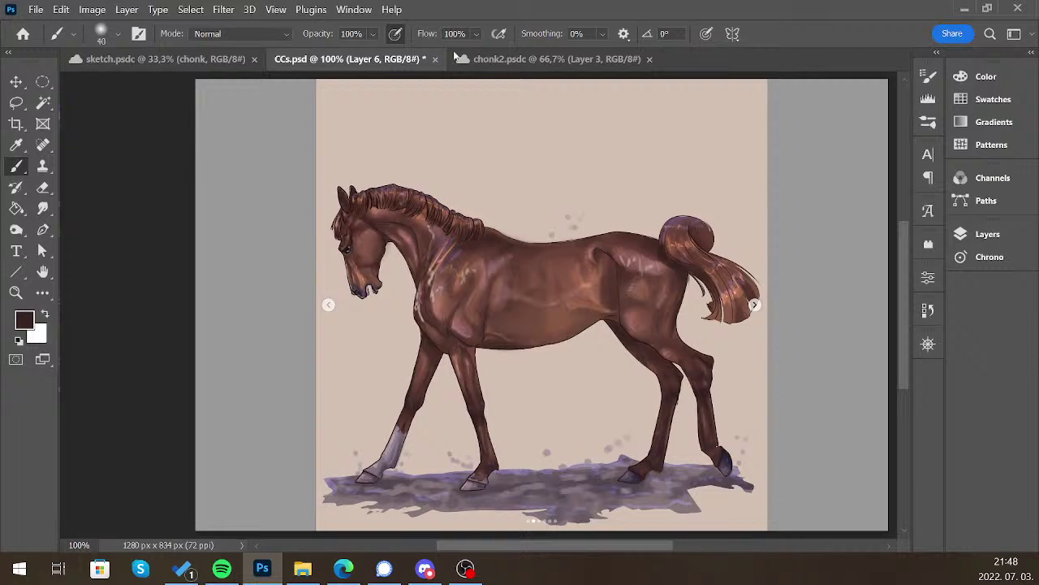
{"action": "key", "text": "bracketleft"}
Sample the reddish-brown from the horse's cheek as the new paint colour
{"action": "key", "text": "alt"}
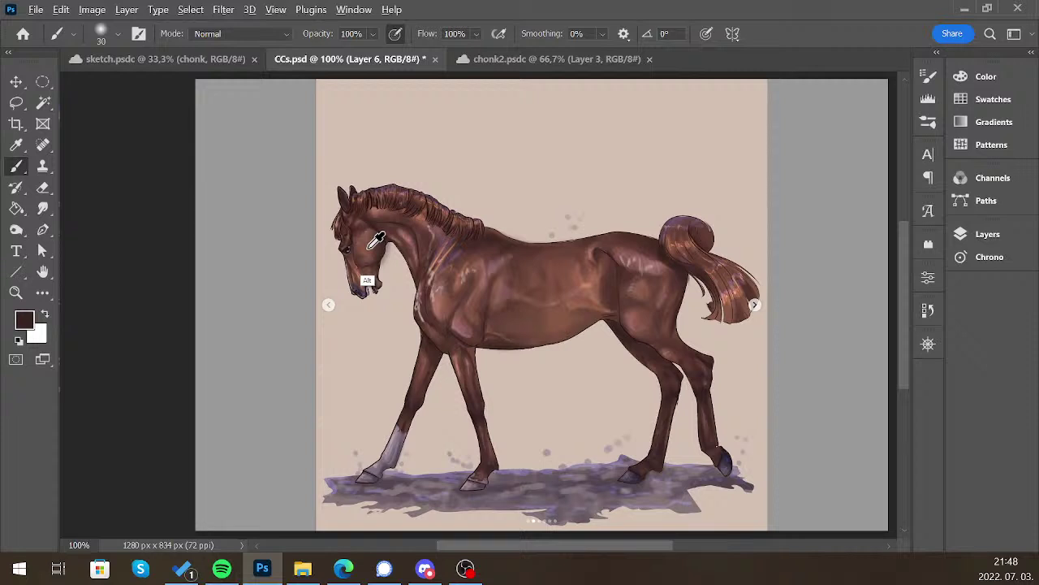
{"action": "left_click", "coordinate": [371, 246], "text": "alt"}
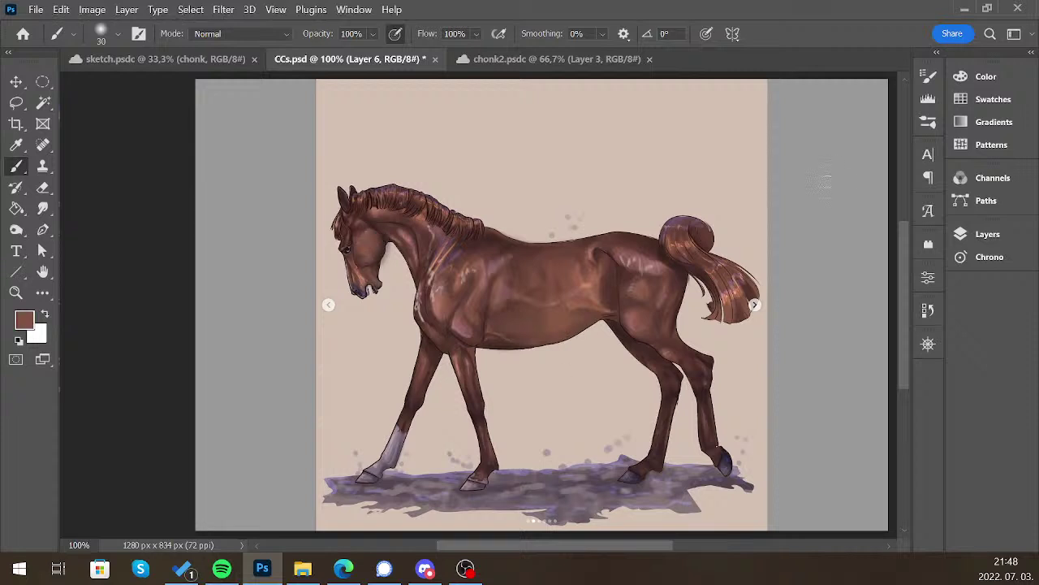
{"action": "left_click_drag", "start_coordinate": [672, 353], "coordinate": [676, 372]}
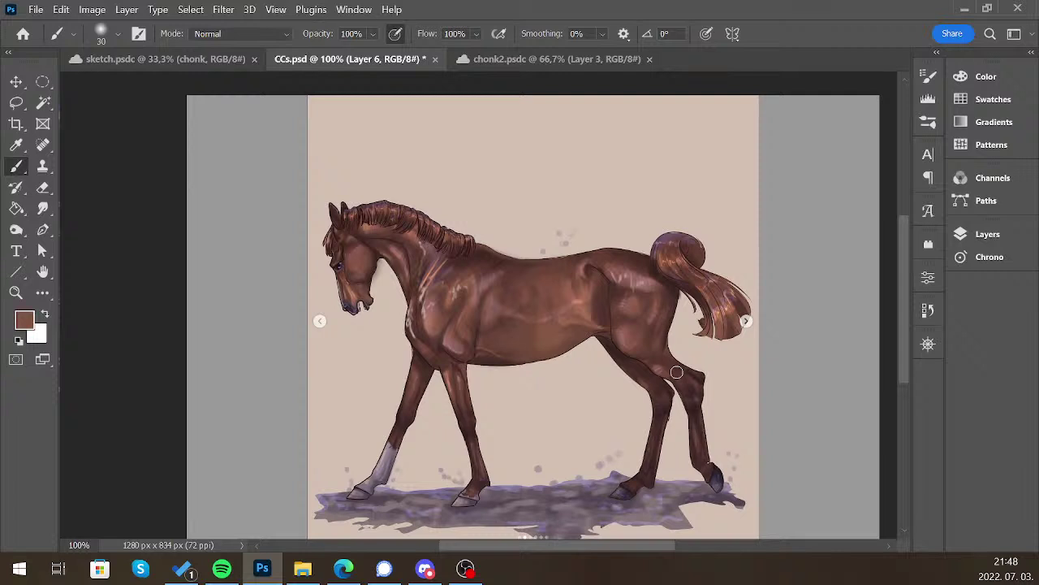
Set the foreground colour to red-orange fa4708 with a 7 px Hard Round Pressure Size brush
{"action": "left_click", "coordinate": [24, 321]}
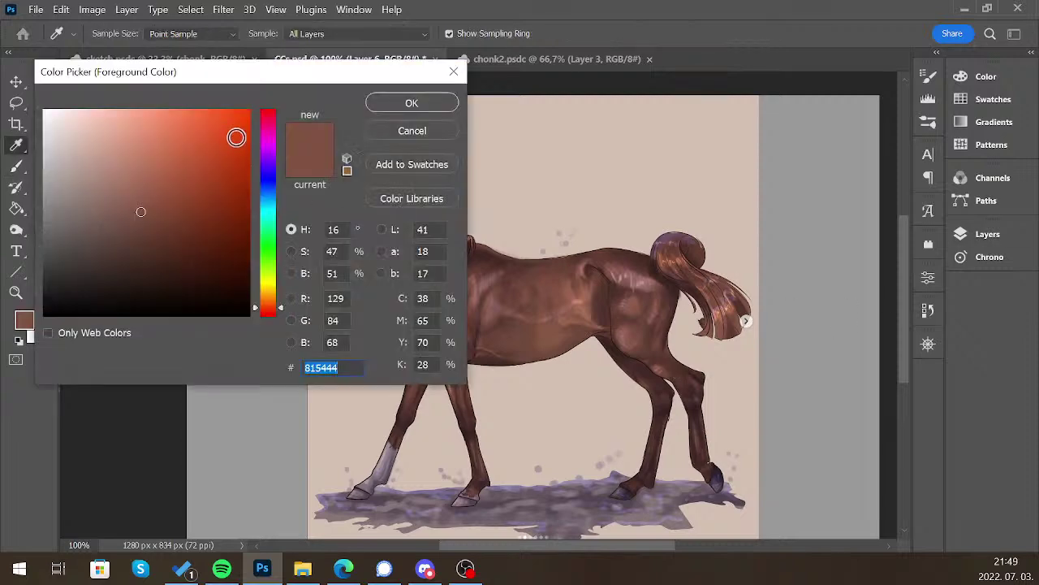
{"action": "left_click", "coordinate": [243, 113]}
{"action": "left_click", "coordinate": [437, 104]}
{"action": "left_click", "coordinate": [120, 33]}
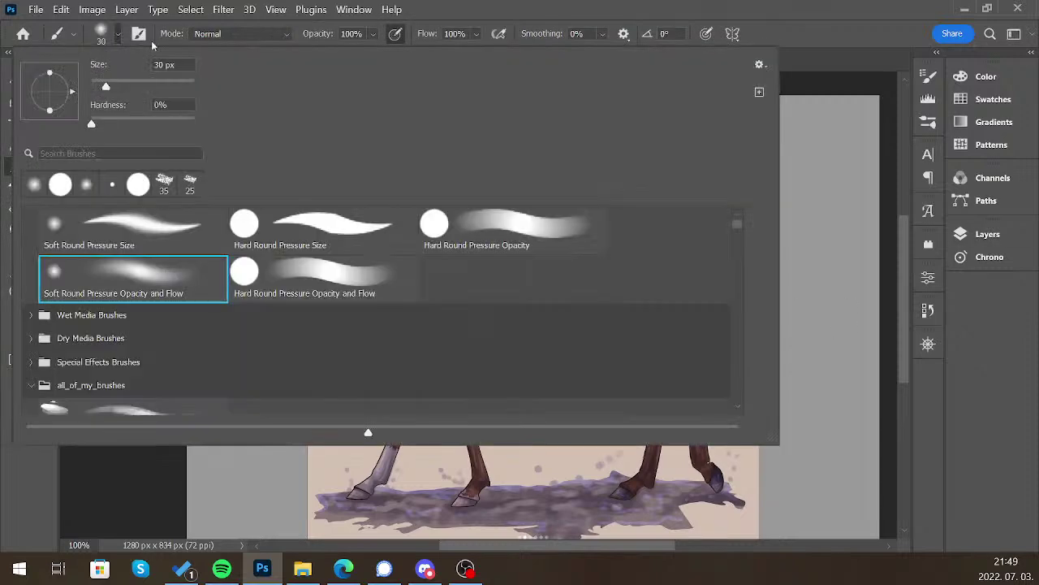
{"action": "left_click", "coordinate": [345, 235]}
{"action": "key", "text": "Return"}
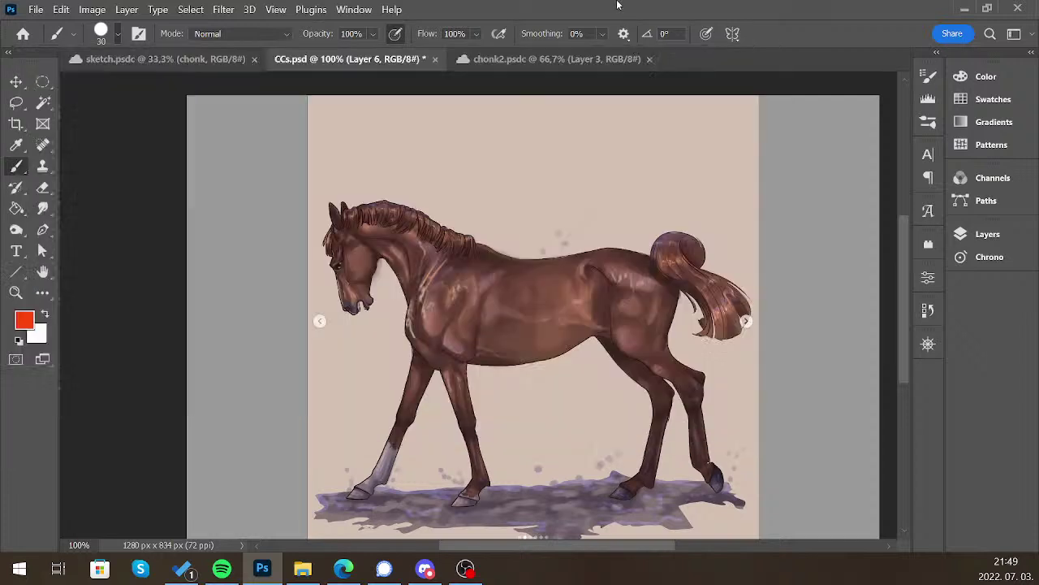
{"action": "key", "text": "bracketleft"}
{"action": "key", "text": "bracketleft"}
{"action": "key", "text": "bracketleft"}
{"action": "key", "text": "bracketleft"}
{"action": "key", "text": "bracketleft"}
Draw red critique lines along the brown horse's neck and head, then undo the face stroke
{"action": "left_click_drag", "start_coordinate": [395, 237], "coordinate": [430, 260]}
{"action": "left_click_drag", "start_coordinate": [367, 227], "coordinate": [435, 265]}
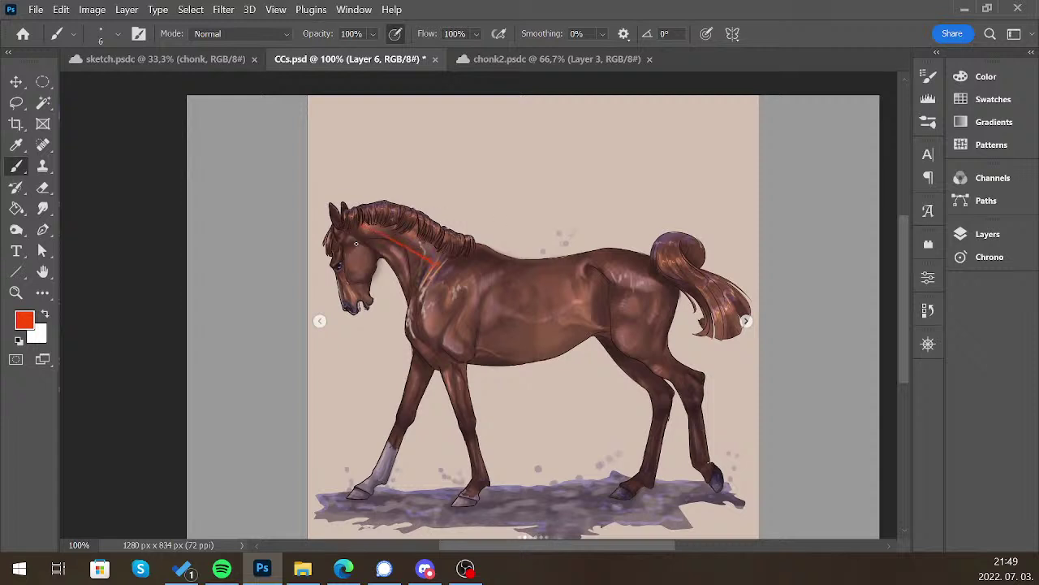
{"action": "mouse_move", "coordinate": [351, 302]}
{"action": "left_mouse_down"}
{"action": "mouse_move", "coordinate": [341, 229]}
{"action": "mouse_move", "coordinate": [365, 236]}
{"action": "left_mouse_up"}
{"action": "key", "text": "ctrl+z"}
{"action": "key", "text": "ctrl+z"}
{"action": "left_click", "coordinate": [928, 344]}
Hide Layer 6 and the Chev horse group, and show the Stella group's pegasus
{"action": "left_click", "coordinate": [796, 500]}
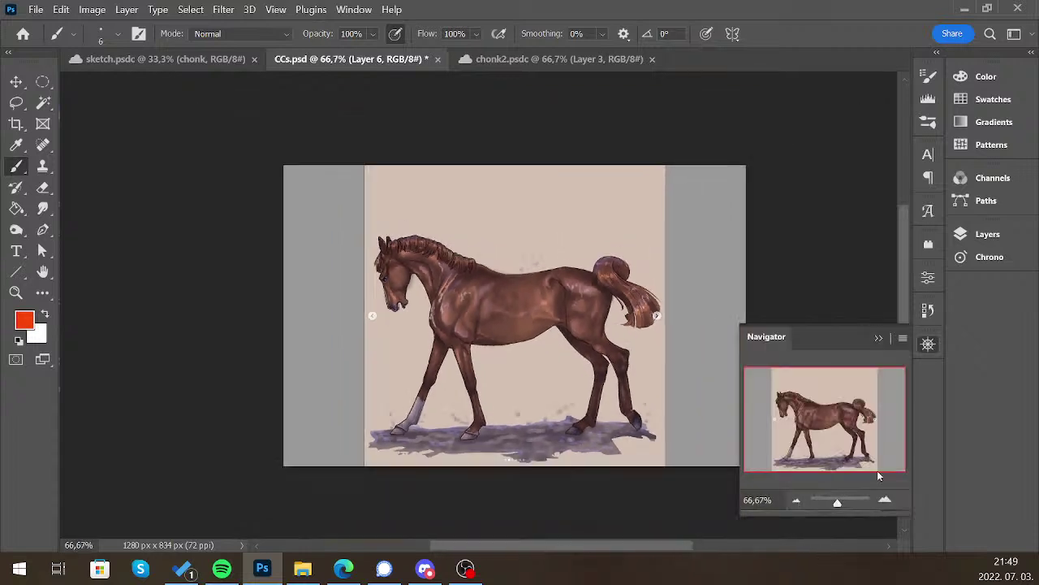
{"action": "left_click", "coordinate": [878, 339]}
{"action": "left_click", "coordinate": [992, 237]}
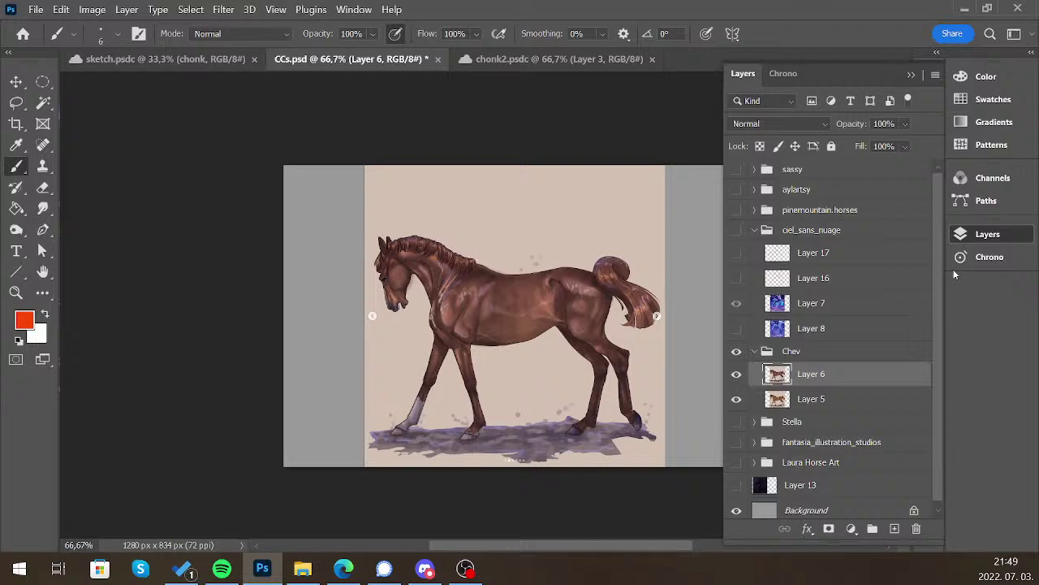
{"action": "left_click", "coordinate": [736, 375]}
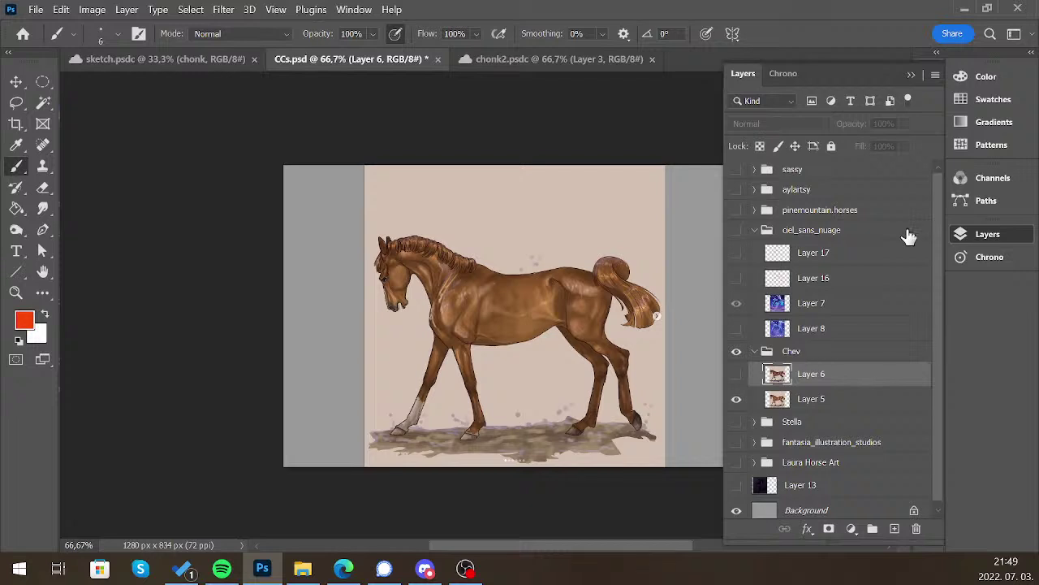
{"action": "left_click", "coordinate": [737, 351]}
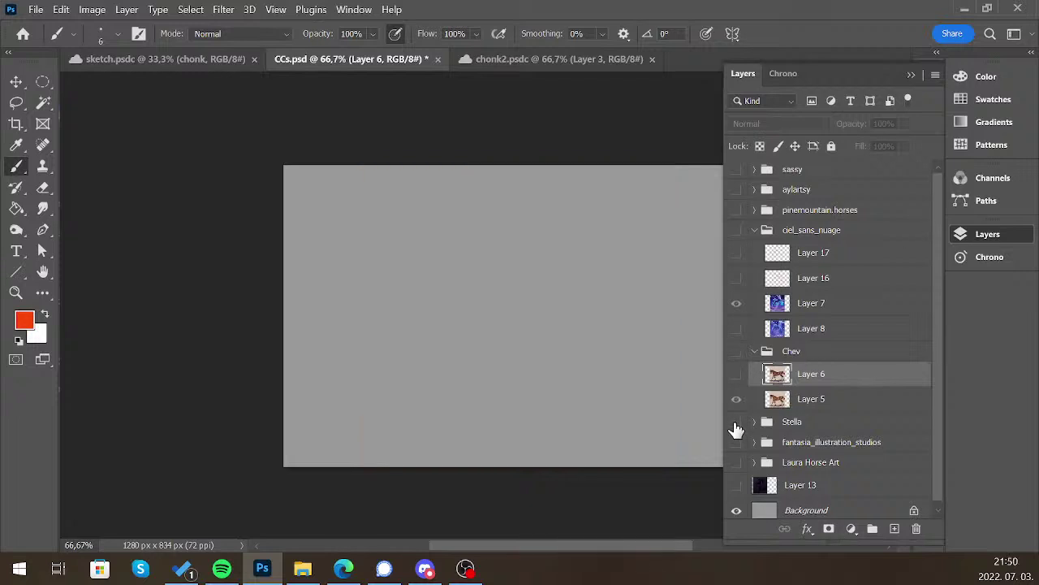
{"action": "left_click", "coordinate": [737, 421]}
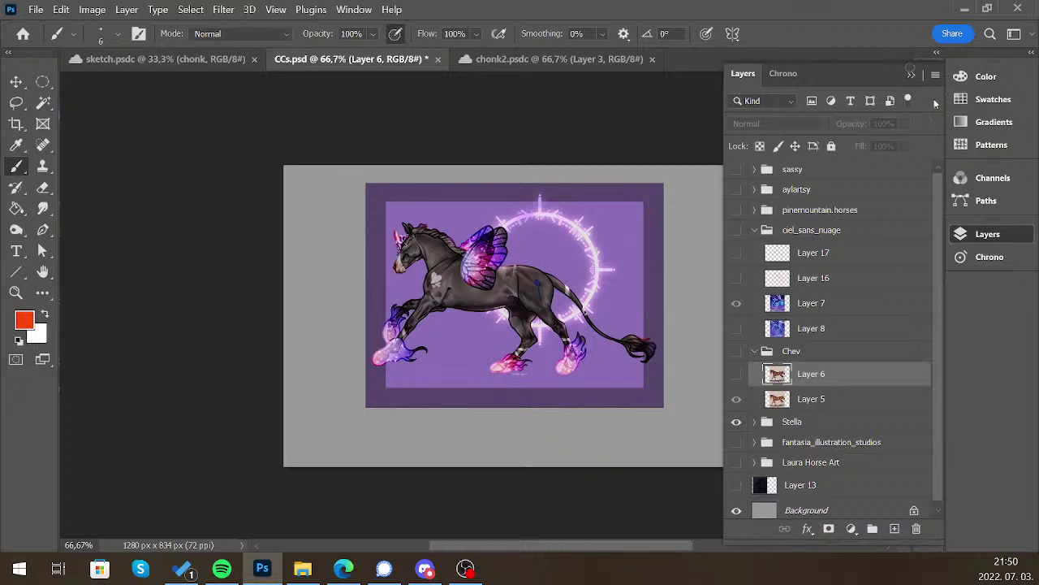
Expand the Stella group, select Layer 4 and add the new Layer 18 above it
{"action": "left_click", "coordinate": [988, 234]}
{"action": "left_click", "coordinate": [987, 235]}
{"action": "left_click", "coordinate": [926, 418]}
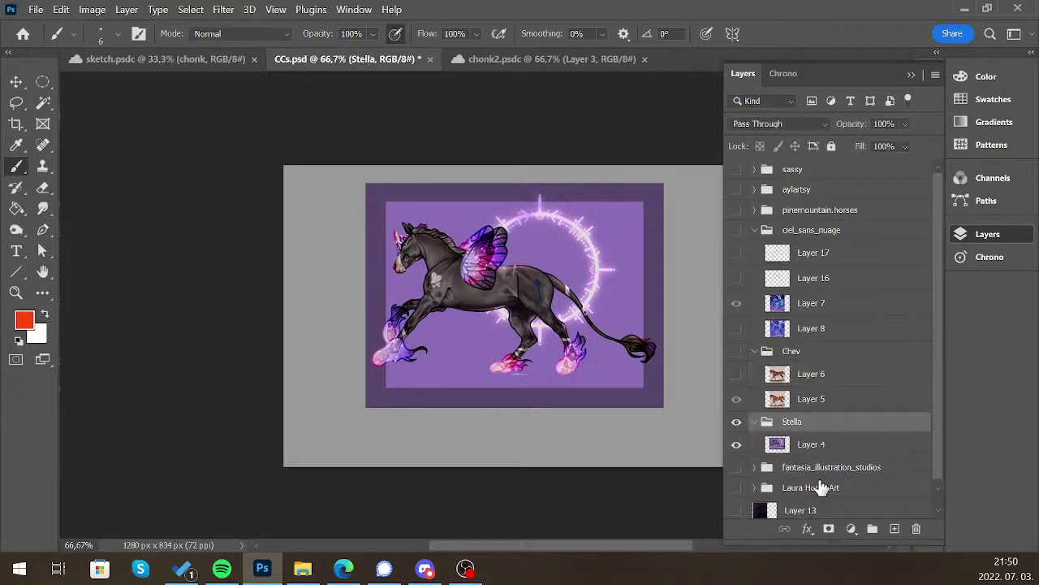
{"action": "left_click", "coordinate": [817, 443]}
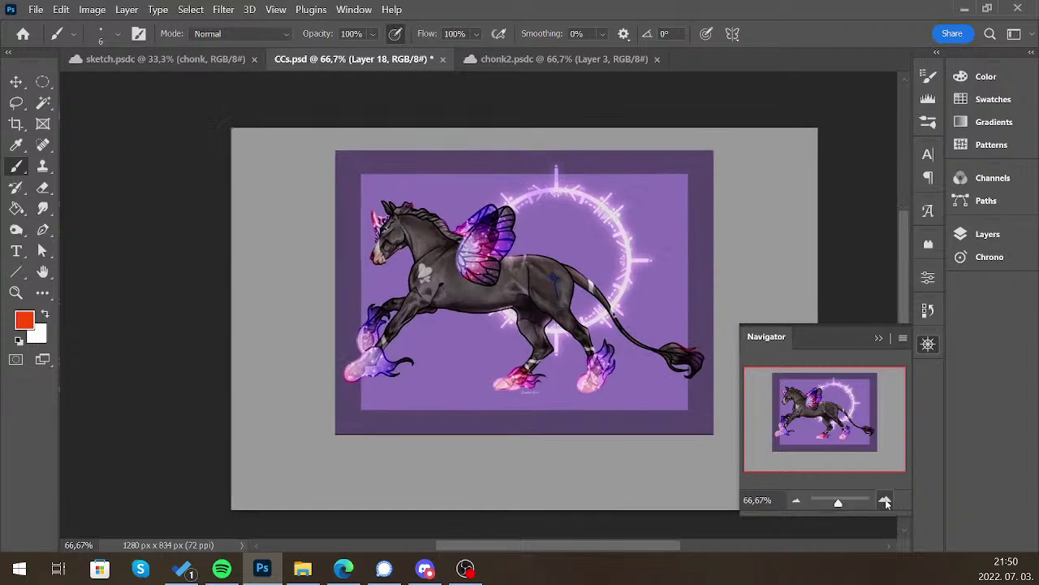
{"action": "left_click", "coordinate": [885, 500]}
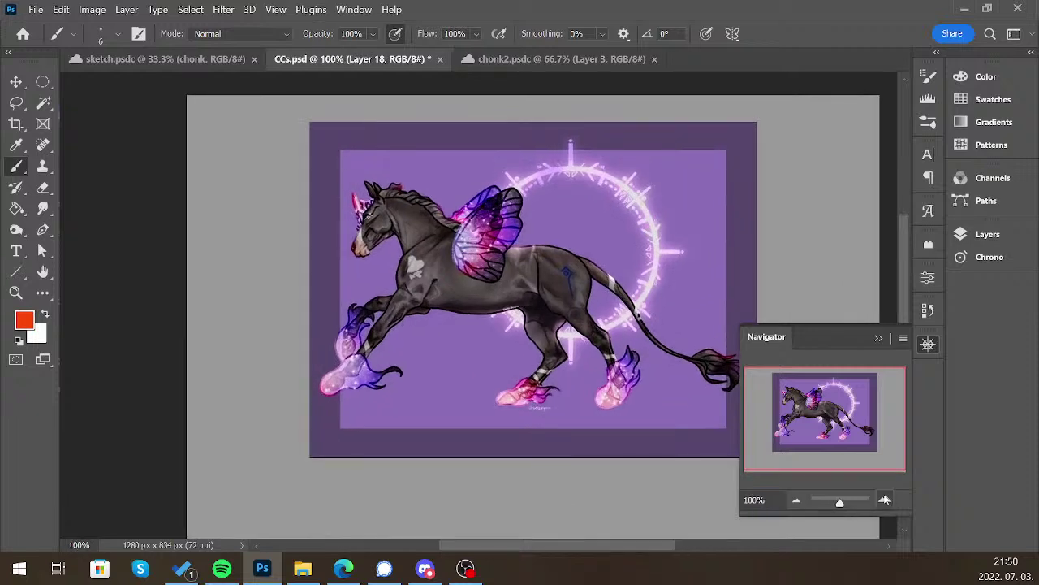
Zoom to 200% on the pegasus and pan across its body
{"action": "left_click", "coordinate": [860, 441]}
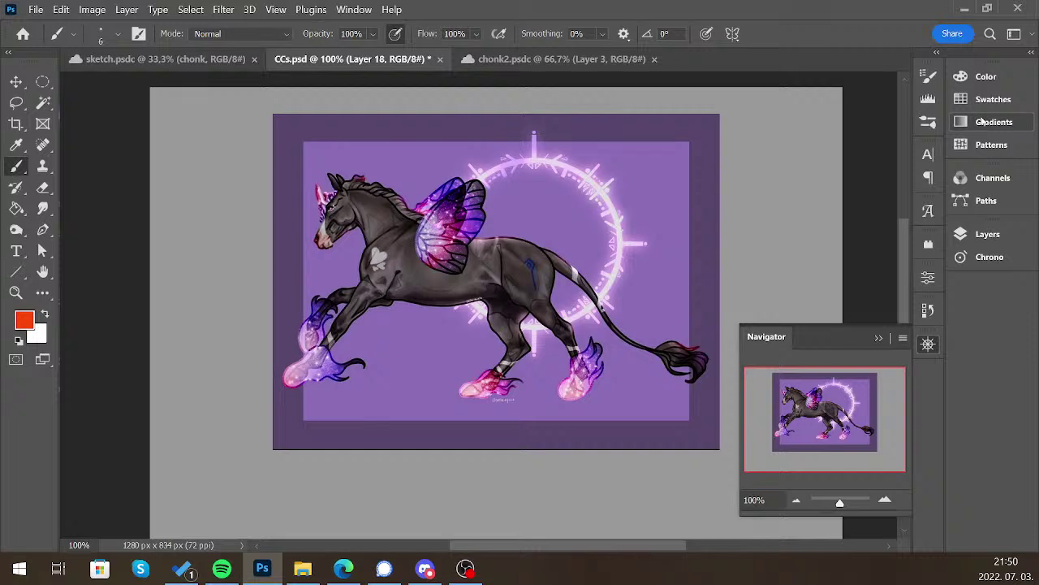
{"action": "key", "text": "ctrl+plus"}
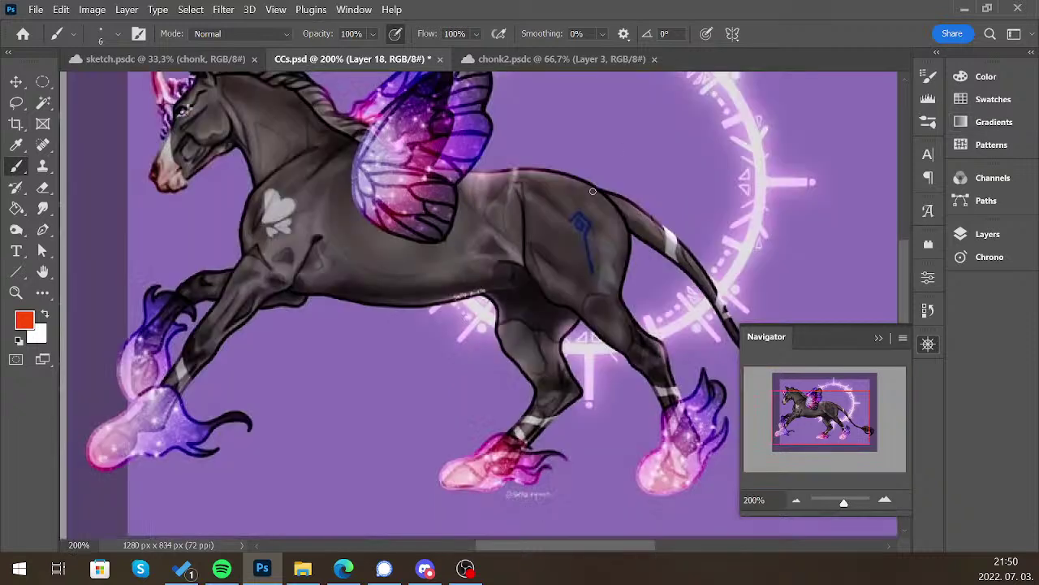
{"action": "scroll", "coordinate": [619, 148], "scroll_direction": "up", "scroll_amount": 2}
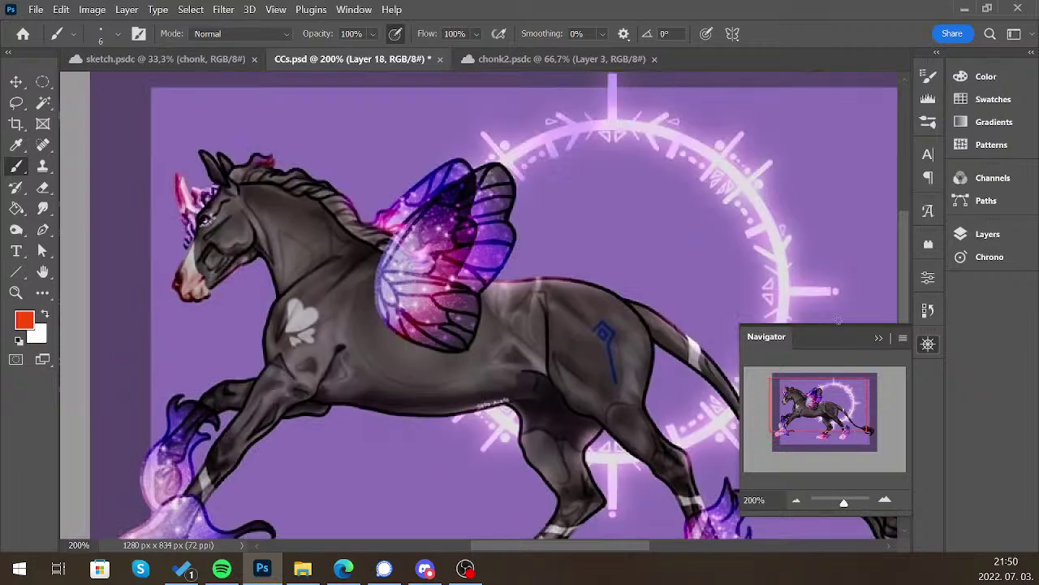
{"action": "mouse_move", "coordinate": [707, 374]}
{"action": "left_mouse_down"}
{"action": "mouse_move", "coordinate": [730, 336]}
{"action": "mouse_move", "coordinate": [729, 312]}
{"action": "left_mouse_up"}
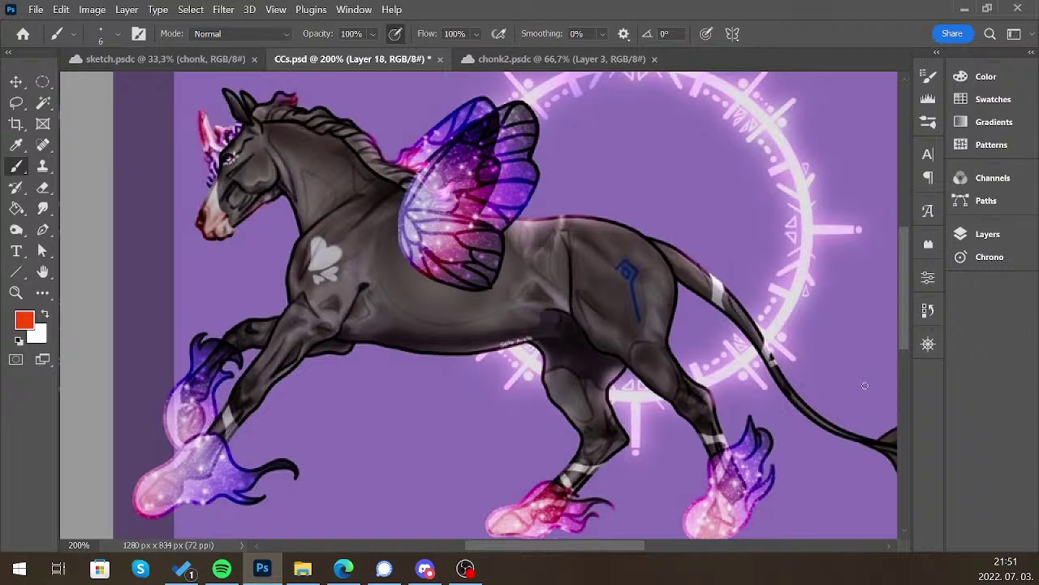
View the whole night-horse painting at 100% in the Navigator, then return to 200%
{"action": "scroll", "coordinate": [706, 329], "scroll_direction": "up", "scroll_amount": 1}
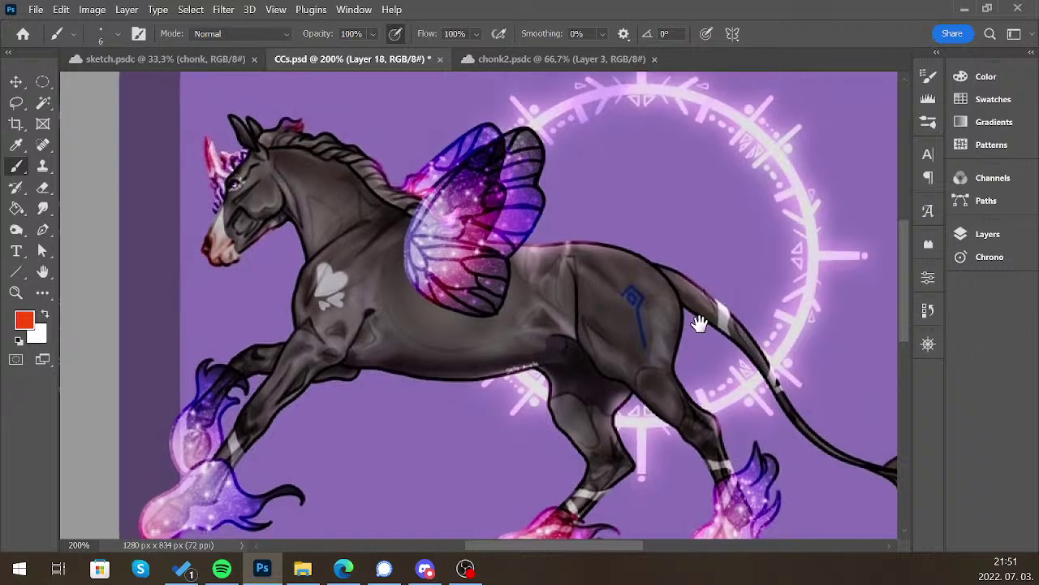
{"action": "left_click", "coordinate": [929, 346]}
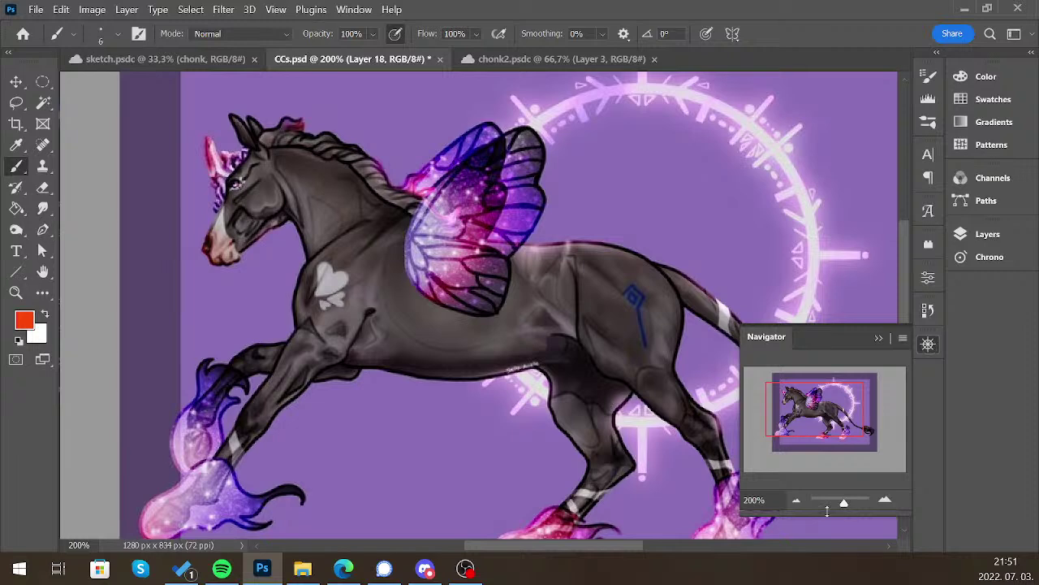
{"action": "key", "text": "ctrl+1"}
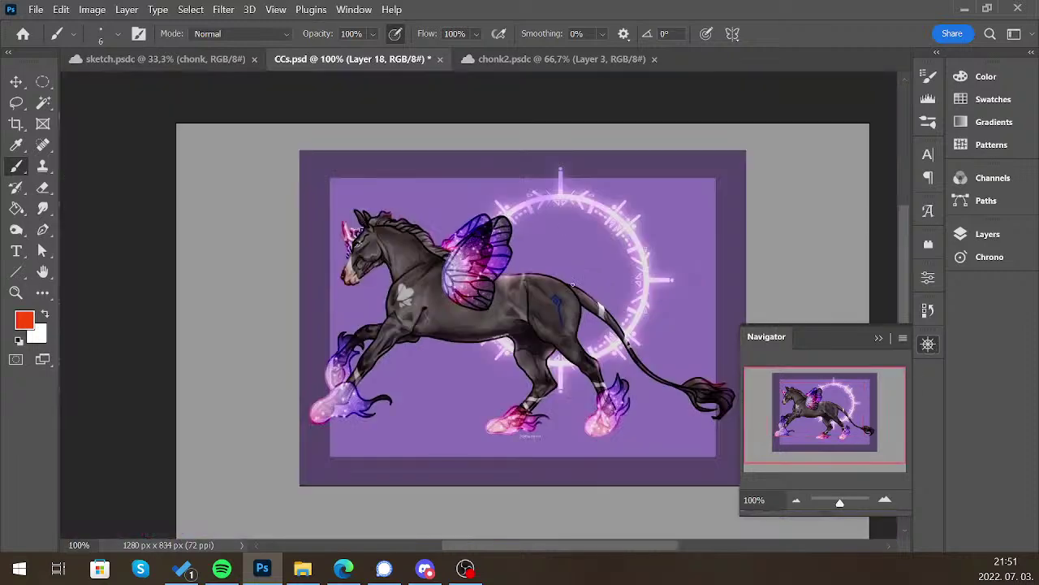
{"action": "left_click", "coordinate": [878, 337]}
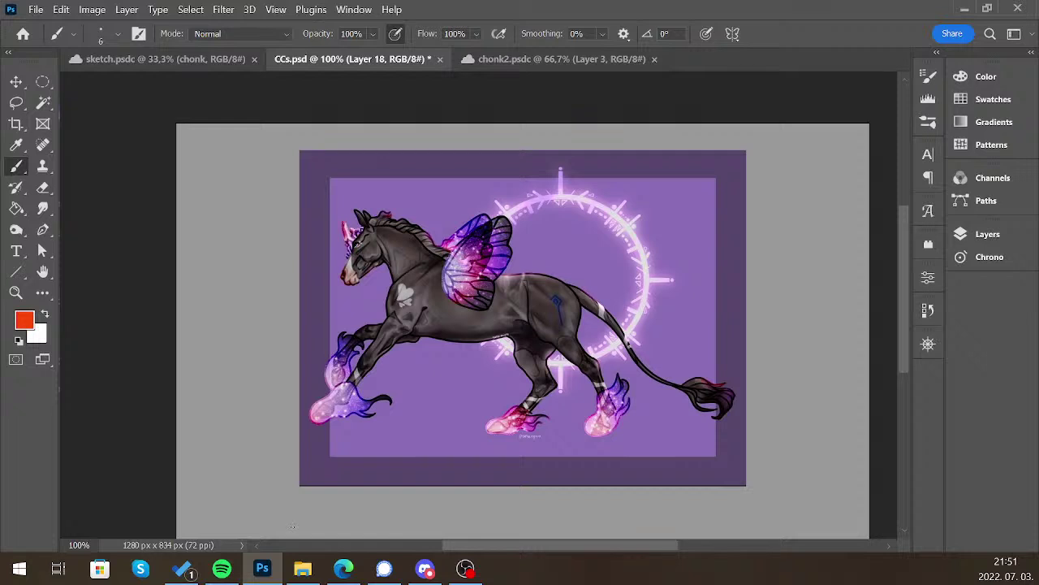
{"action": "left_click", "coordinate": [928, 344]}
{"action": "left_click", "coordinate": [885, 499]}
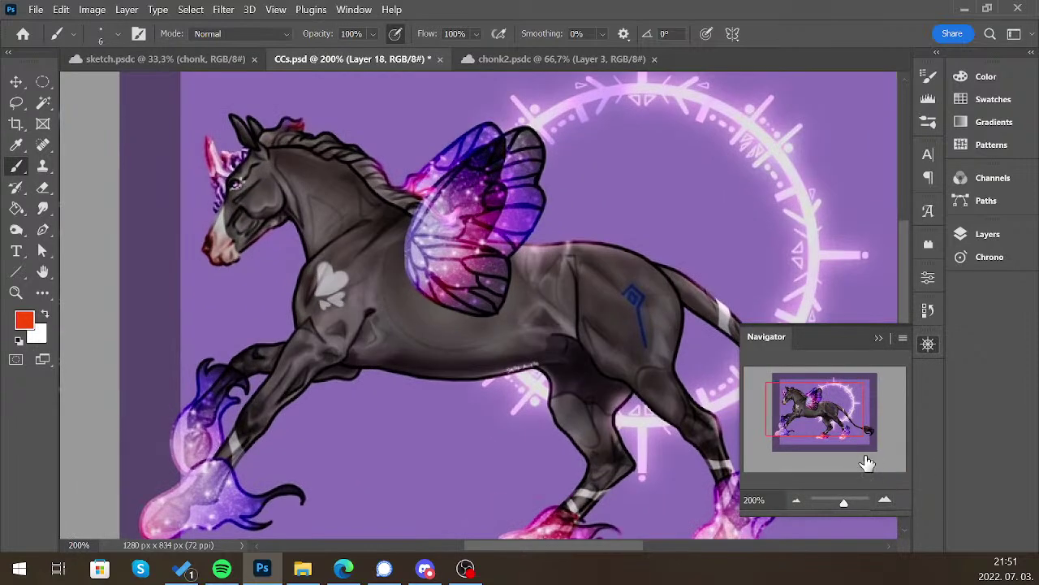
{"action": "left_click", "coordinate": [654, 183]}
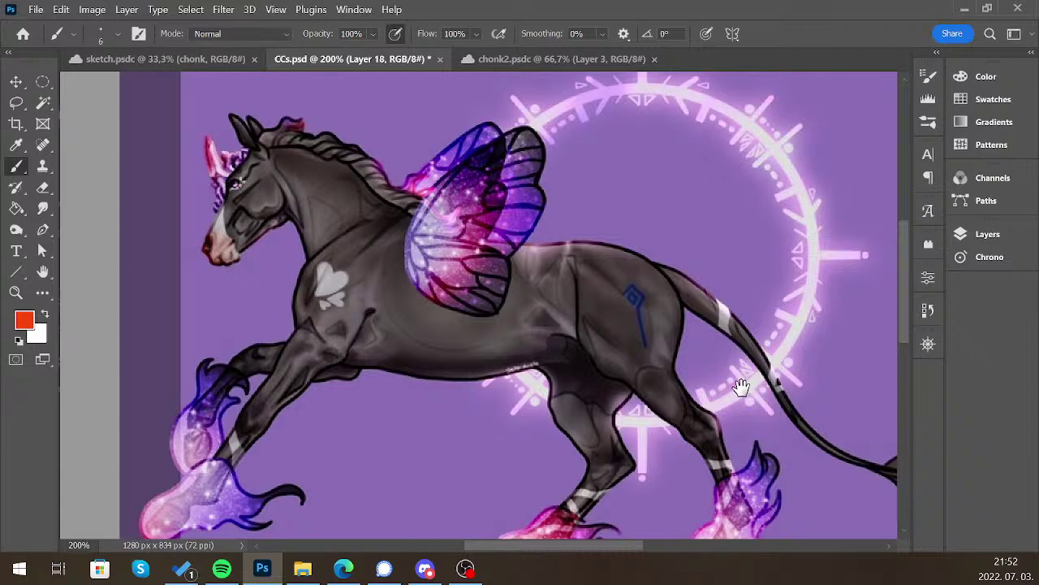
Show the Layers panel and pan the view to reveal more of the horse
{"action": "scroll", "coordinate": [741, 387], "scroll_direction": "down", "scroll_amount": 2}
{"action": "scroll", "coordinate": [740, 388], "scroll_direction": "right", "scroll_amount": 3}
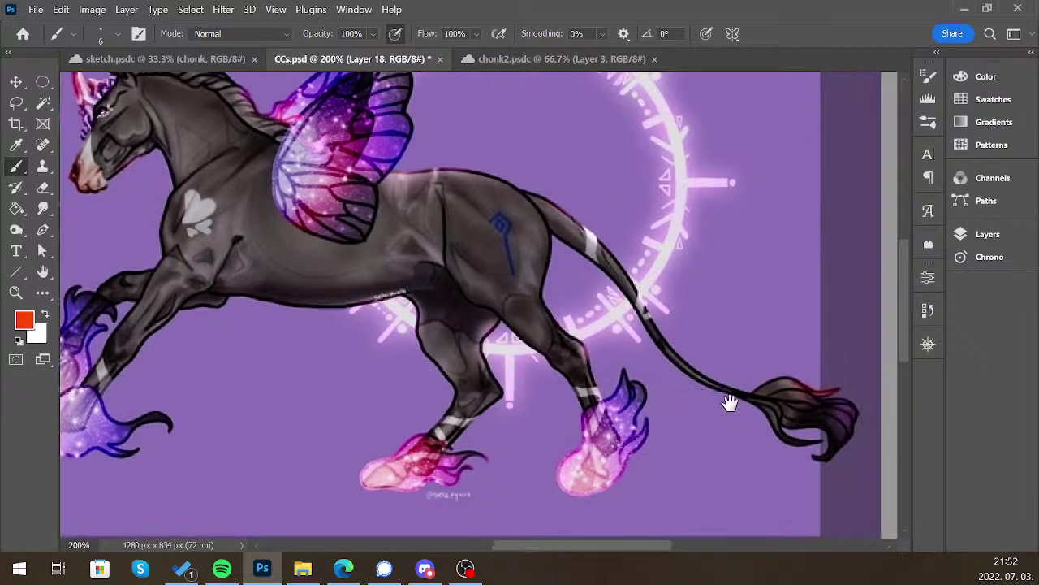
{"action": "left_click", "coordinate": [999, 240]}
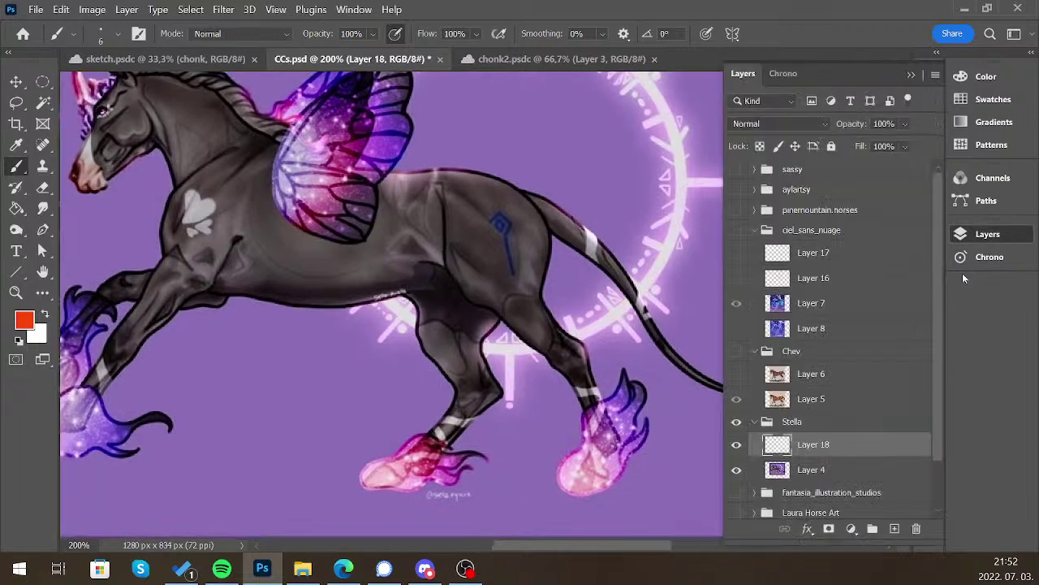
{"action": "left_click_drag", "start_coordinate": [939, 339], "coordinate": [934, 383]}
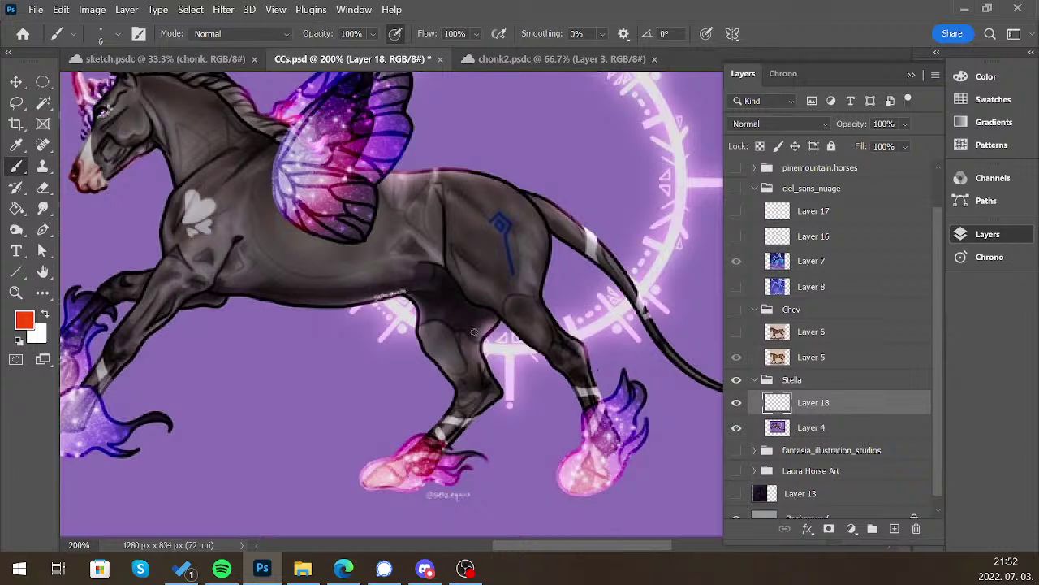
{"action": "left_click_drag", "start_coordinate": [475, 332], "coordinate": [521, 375]}
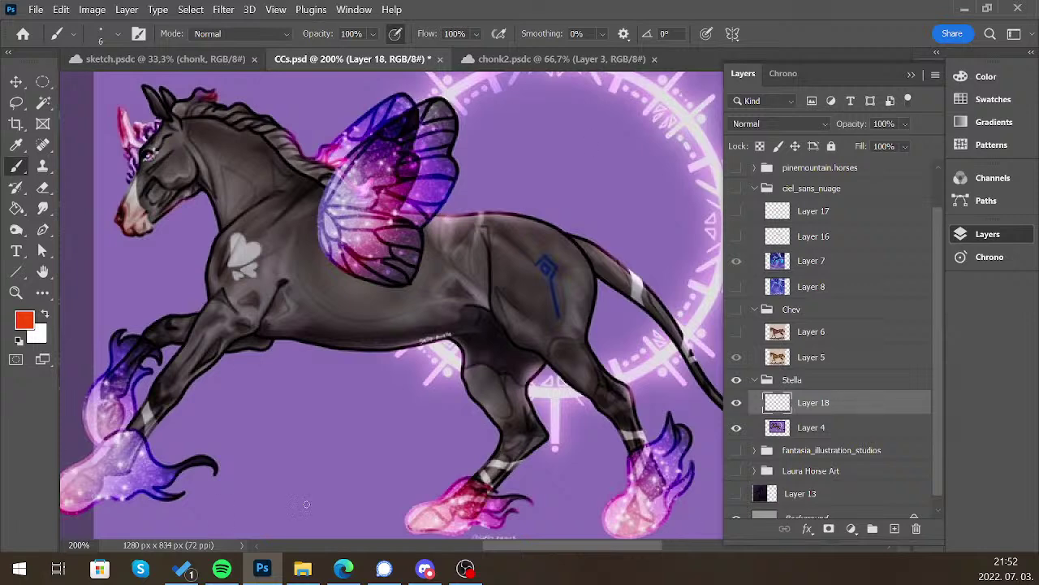
{"action": "left_click_drag", "start_coordinate": [362, 296], "coordinate": [333, 279]}
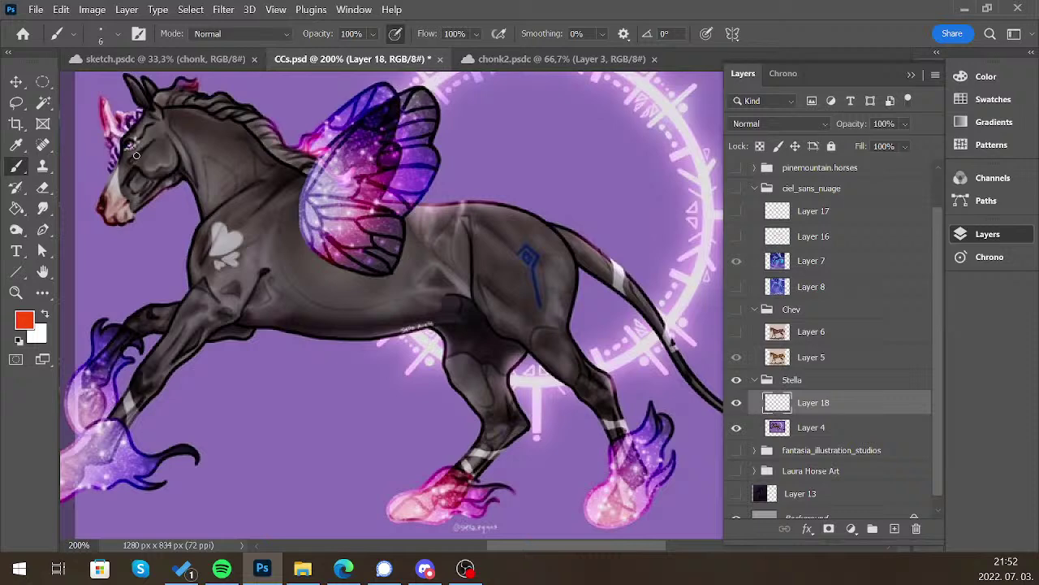
Hide the Stella group and show the fantasia_illustration_studios dragon artwork
{"action": "left_click", "coordinate": [736, 379]}
{"action": "left_click", "coordinate": [737, 452]}
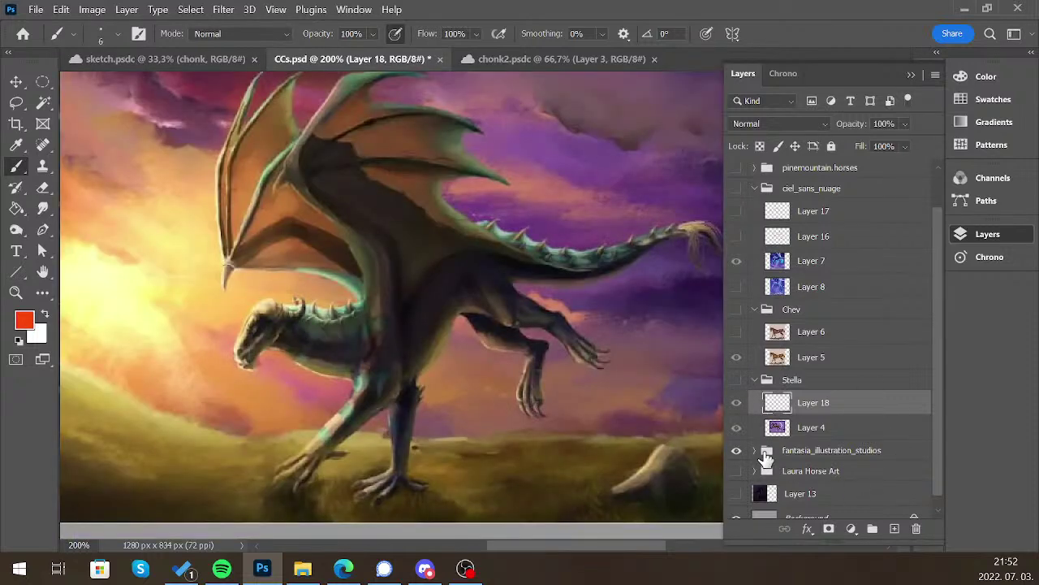
{"action": "left_click", "coordinate": [911, 74]}
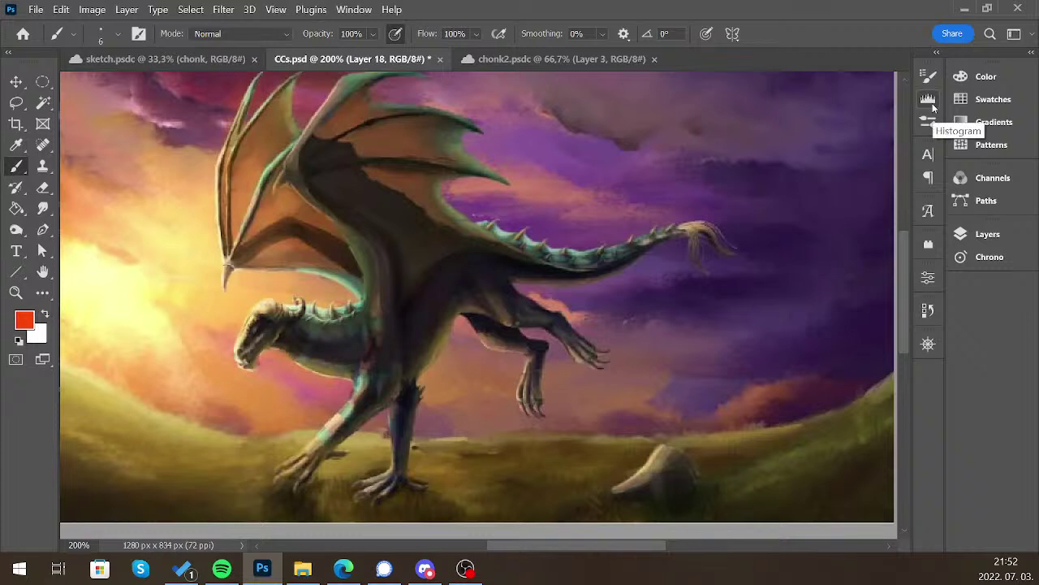
{"action": "left_click", "coordinate": [984, 234]}
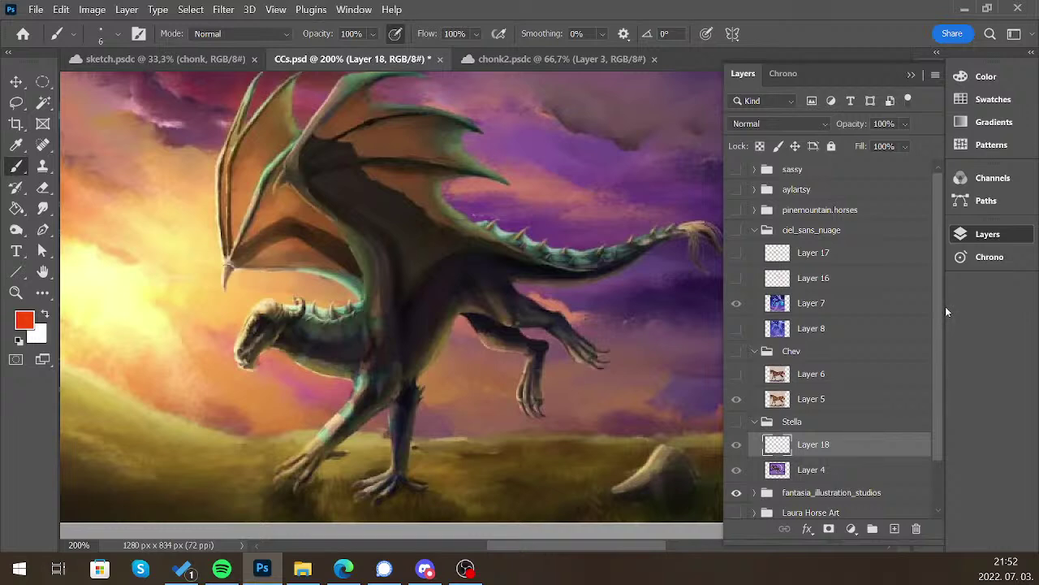
{"action": "scroll", "coordinate": [946, 357], "scroll_direction": "down", "scroll_amount": 2}
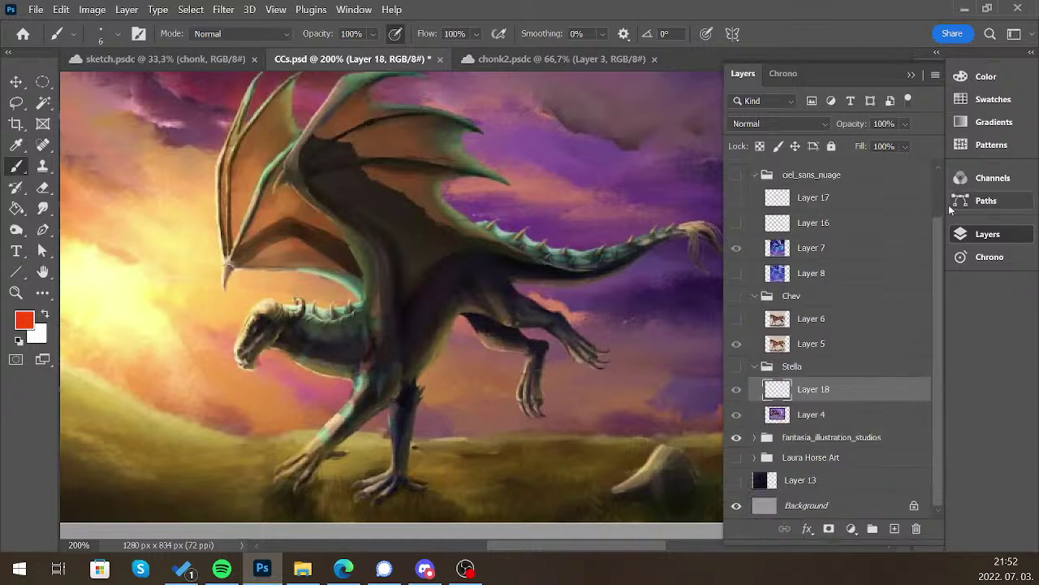
{"action": "left_click", "coordinate": [988, 234]}
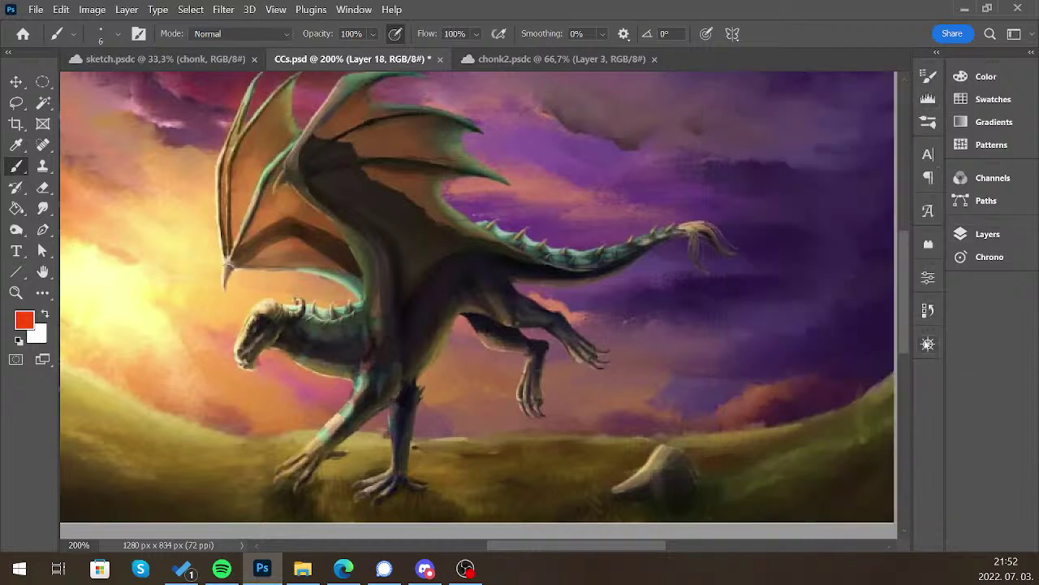
Zoom out to view the whole dragon painting, then back to 200%
{"action": "left_click", "coordinate": [928, 343]}
{"action": "key", "text": "ctrl+minus"}
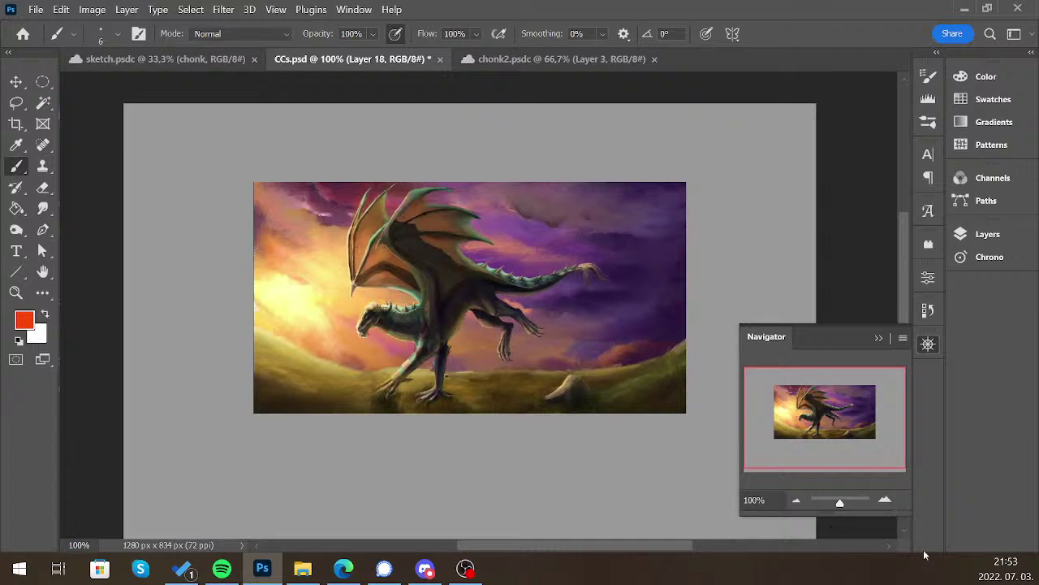
{"action": "left_click", "coordinate": [884, 500]}
{"action": "left_click", "coordinate": [984, 233]}
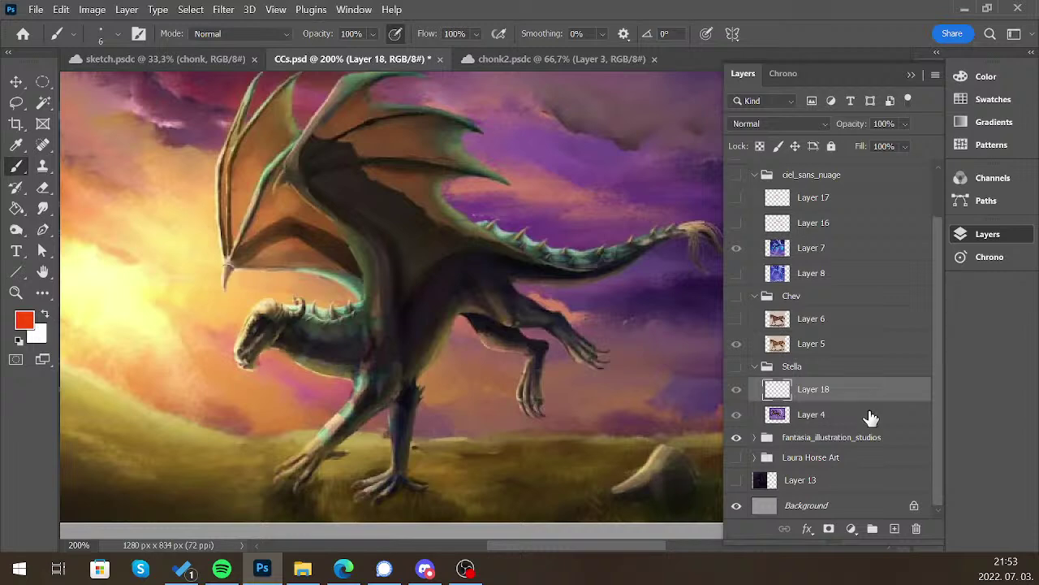
Expand the fantasia_illustration_studios group and toggle Layers 2 and 3 so only Layer 1's dragon shows
{"action": "left_click", "coordinate": [755, 437]}
{"action": "left_click", "coordinate": [861, 437]}
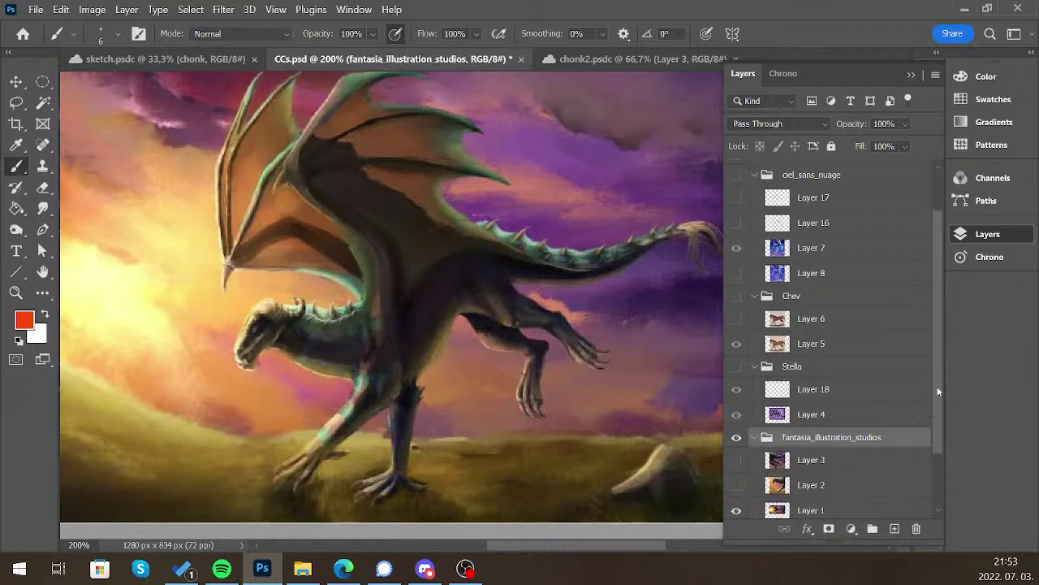
{"action": "scroll", "coordinate": [937, 386], "scroll_direction": "down", "scroll_amount": 2}
{"action": "left_click", "coordinate": [736, 421]}
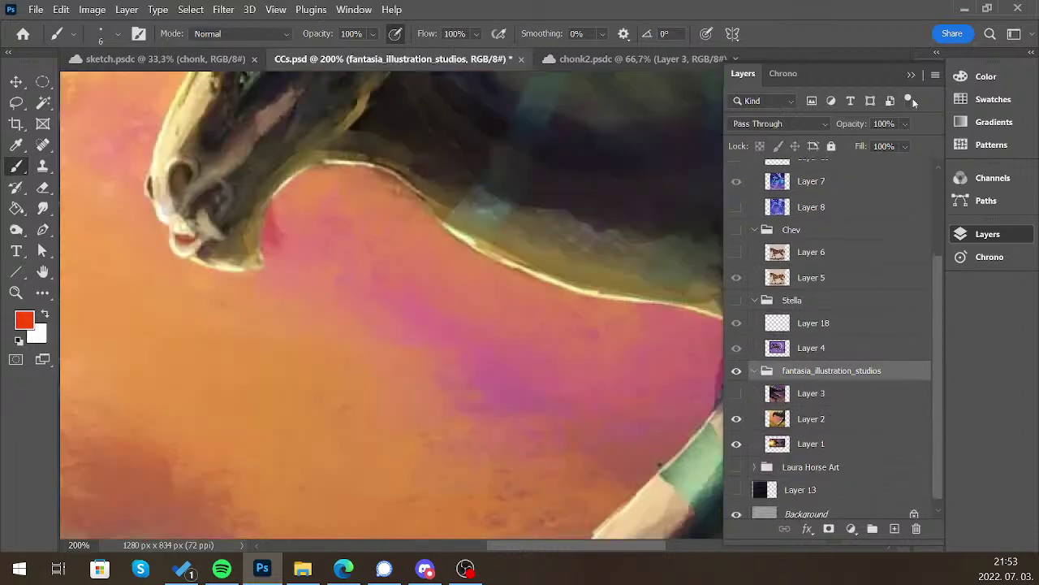
{"action": "left_click", "coordinate": [911, 74]}
{"action": "left_click", "coordinate": [795, 503]}
{"action": "left_click", "coordinate": [987, 234]}
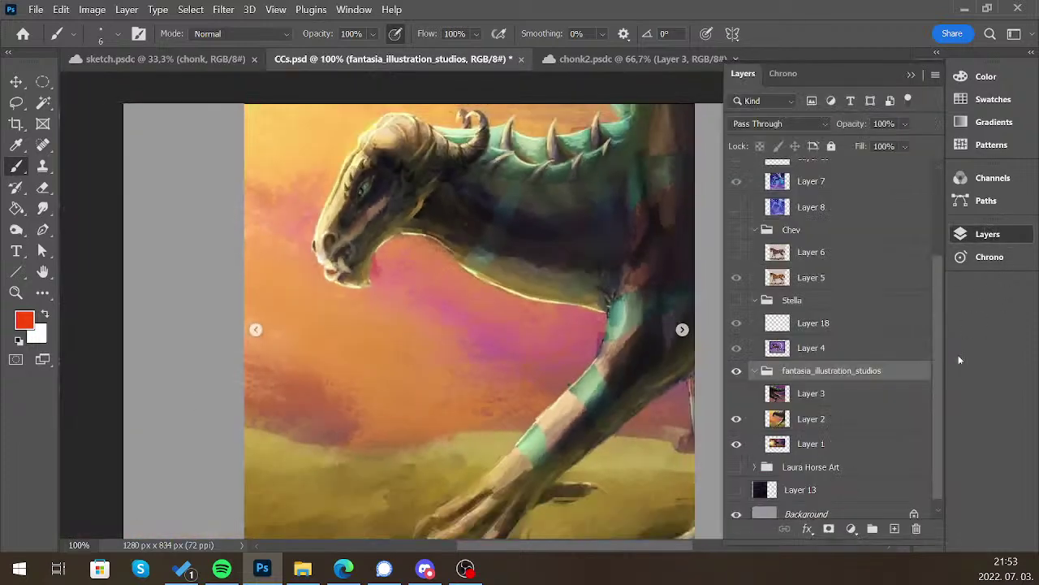
{"action": "left_click", "coordinate": [736, 395]}
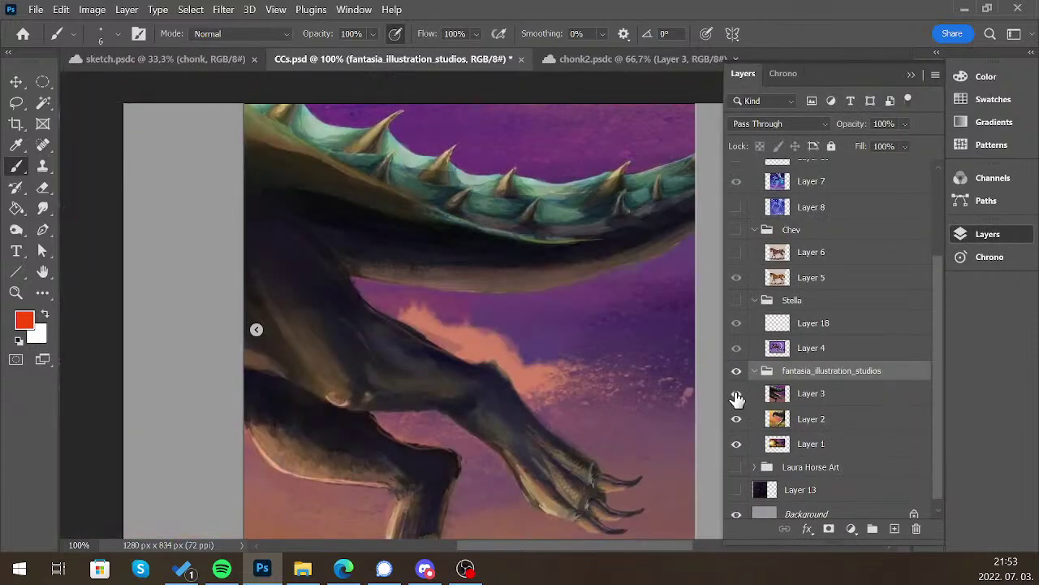
{"action": "left_click", "coordinate": [736, 395]}
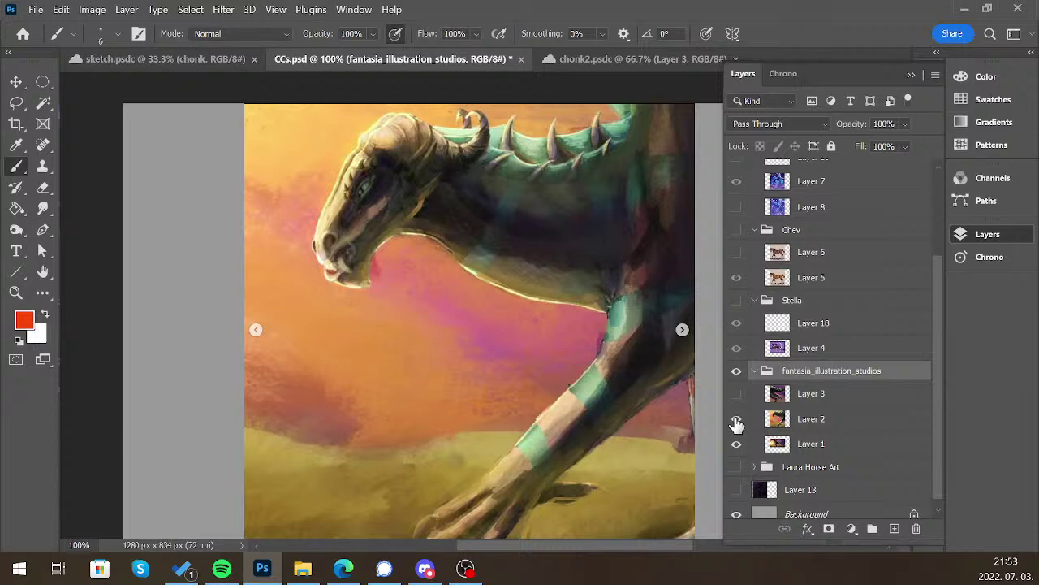
{"action": "left_click", "coordinate": [736, 419]}
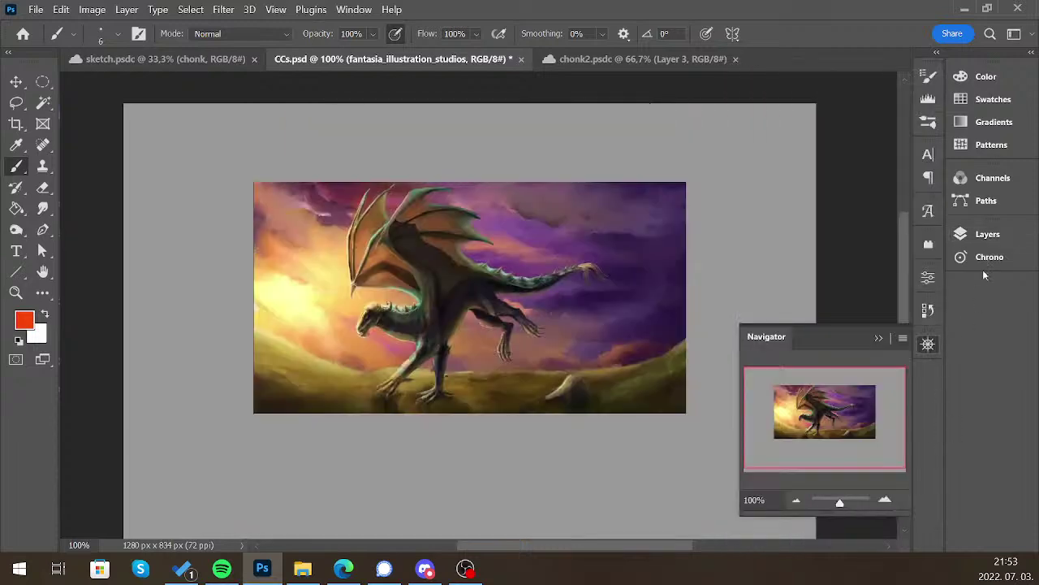
{"action": "left_click", "coordinate": [987, 234]}
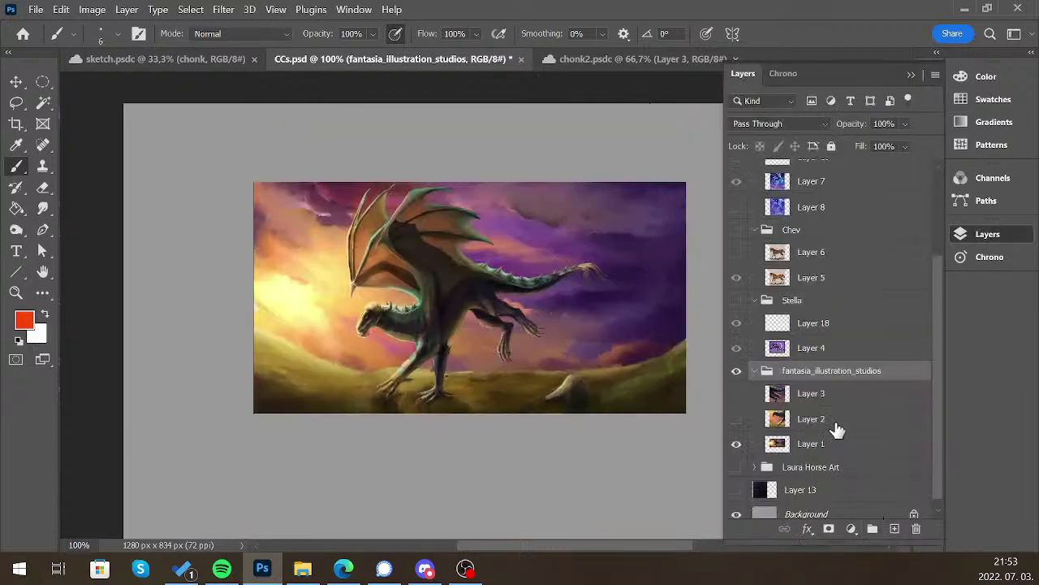
Zoom in to 200% on the dragon with the Brush ready
{"action": "left_click", "coordinate": [100, 33]}
{"action": "left_click", "coordinate": [817, 23]}
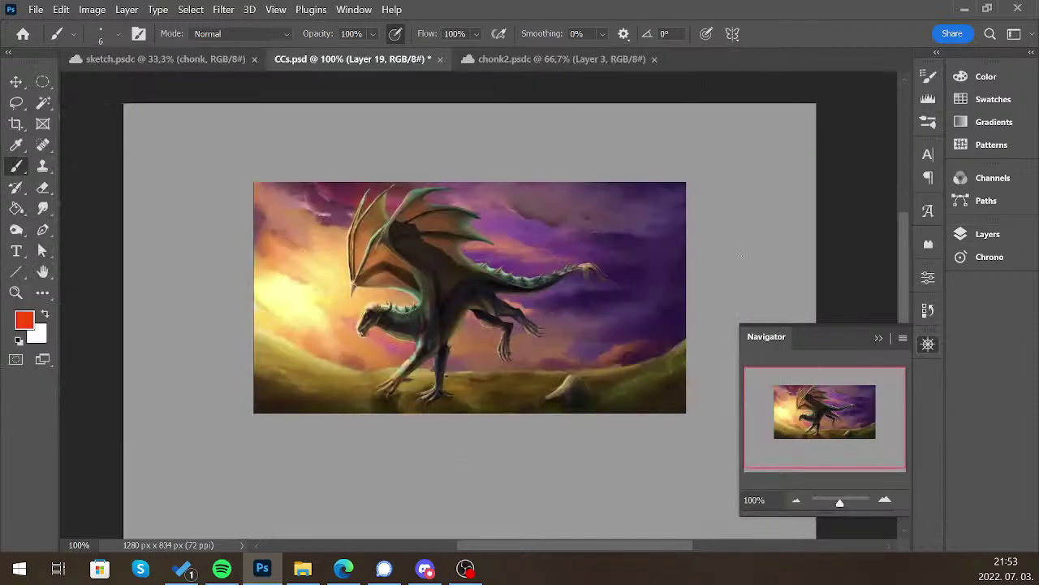
{"action": "left_click", "coordinate": [885, 500]}
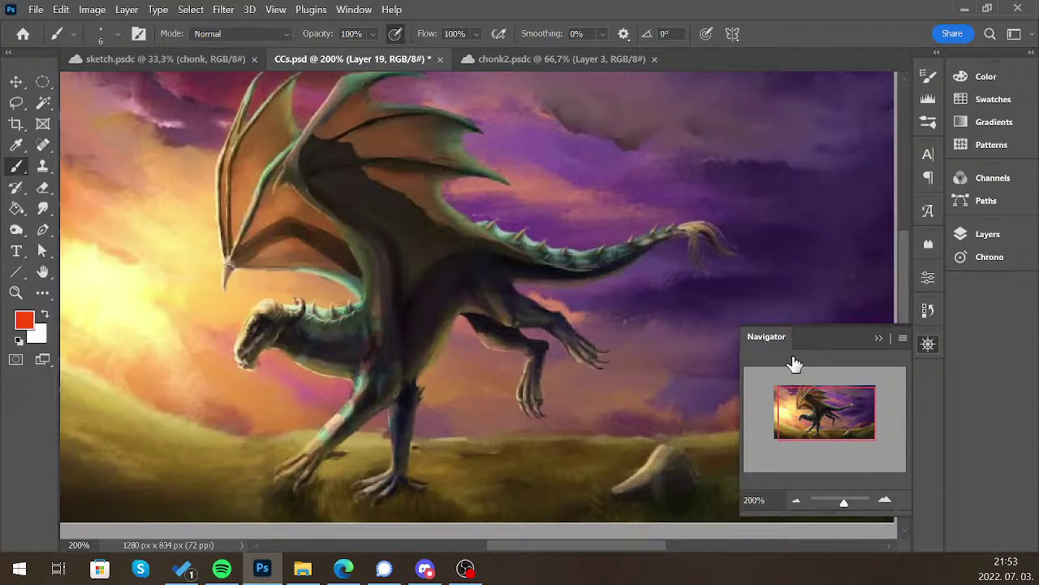
{"action": "left_click", "coordinate": [879, 338]}
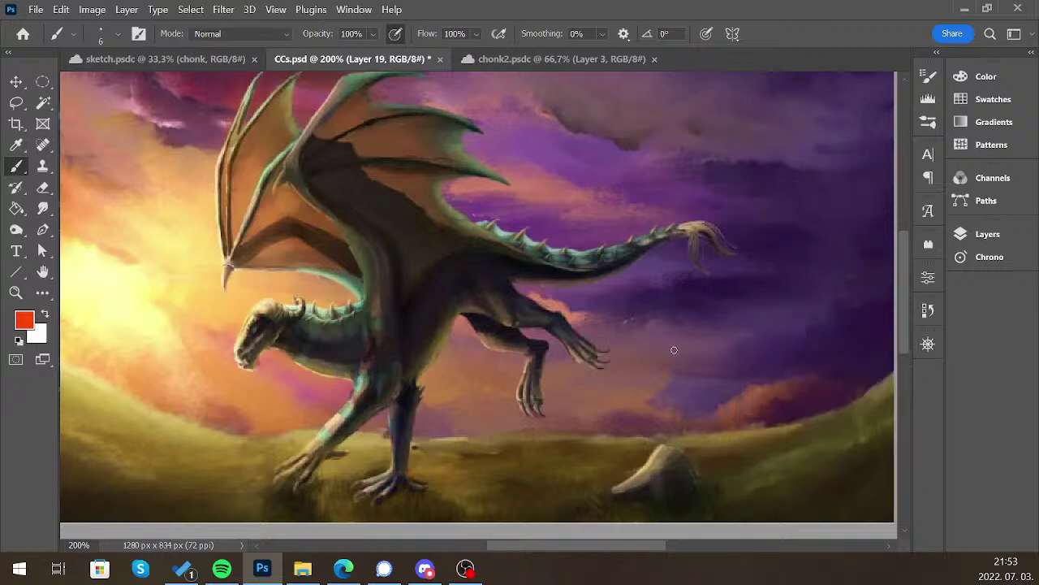
Sketch red lines along the dragon's belly, wing base and flank, undoing two strokes
{"action": "left_click_drag", "start_coordinate": [417, 378], "coordinate": [460, 307]}
{"action": "mouse_move", "coordinate": [357, 296]}
{"action": "left_mouse_down"}
{"action": "mouse_move", "coordinate": [436, 242]}
{"action": "mouse_move", "coordinate": [551, 290]}
{"action": "mouse_move", "coordinate": [508, 294]}
{"action": "left_mouse_up"}
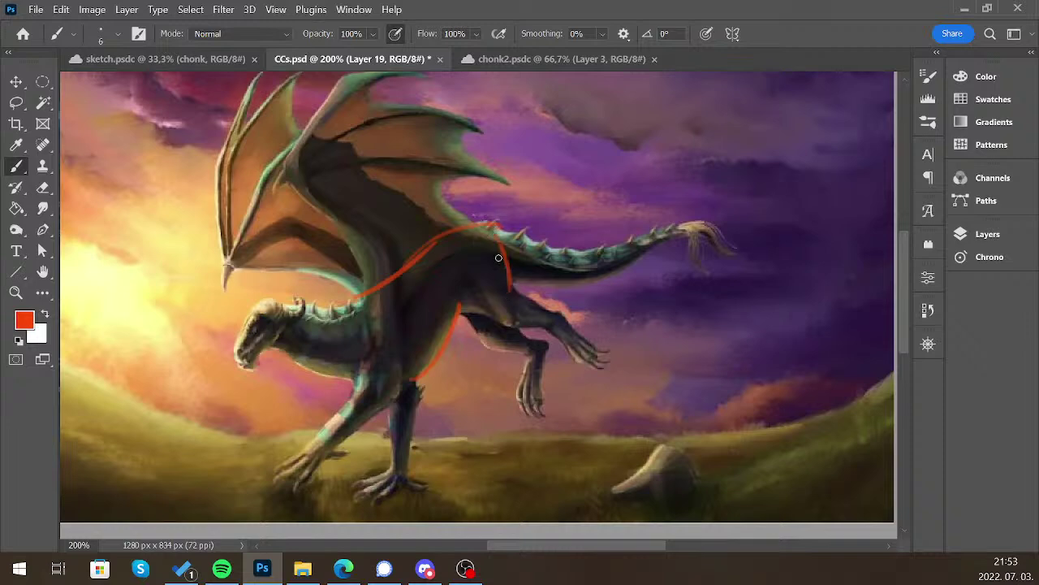
{"action": "left_click_drag", "start_coordinate": [443, 241], "coordinate": [459, 307]}
{"action": "mouse_move", "coordinate": [404, 378]}
{"action": "left_mouse_down"}
{"action": "mouse_move", "coordinate": [395, 288]}
{"action": "mouse_move", "coordinate": [444, 288]}
{"action": "left_mouse_up"}
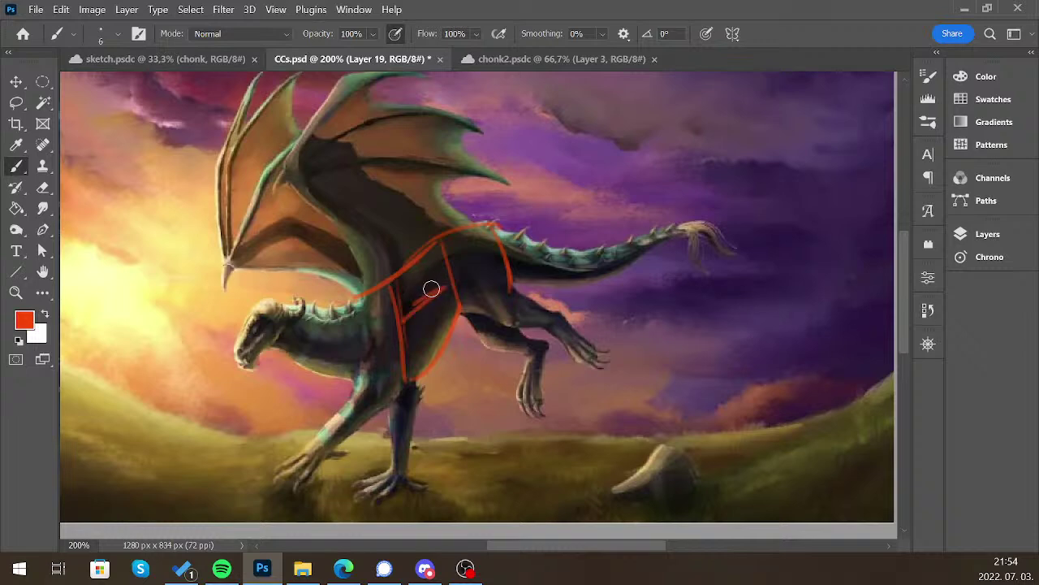
{"action": "key", "text": "ctrl+z"}
{"action": "left_click_drag", "start_coordinate": [374, 385], "coordinate": [313, 461]}
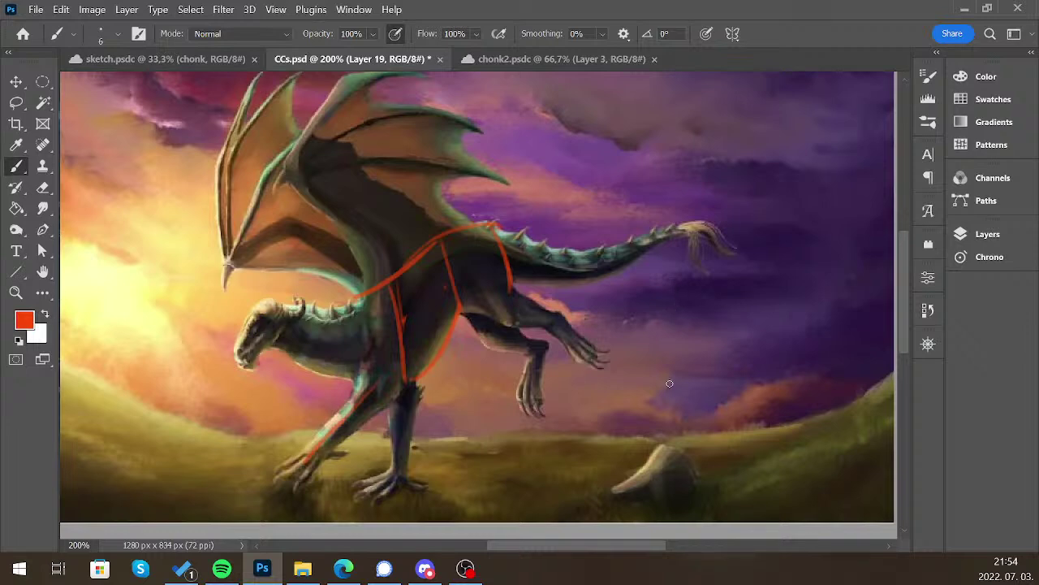
{"action": "key", "text": "ctrl+z"}
Draw two red boxes outlining sky areas above and below the tail
{"action": "mouse_move", "coordinate": [618, 119]}
{"action": "left_mouse_down"}
{"action": "mouse_move", "coordinate": [624, 209]}
{"action": "mouse_move", "coordinate": [820, 129]}
{"action": "mouse_move", "coordinate": [811, 214]}
{"action": "left_mouse_up"}
{"action": "left_click_drag", "start_coordinate": [624, 213], "coordinate": [836, 218]}
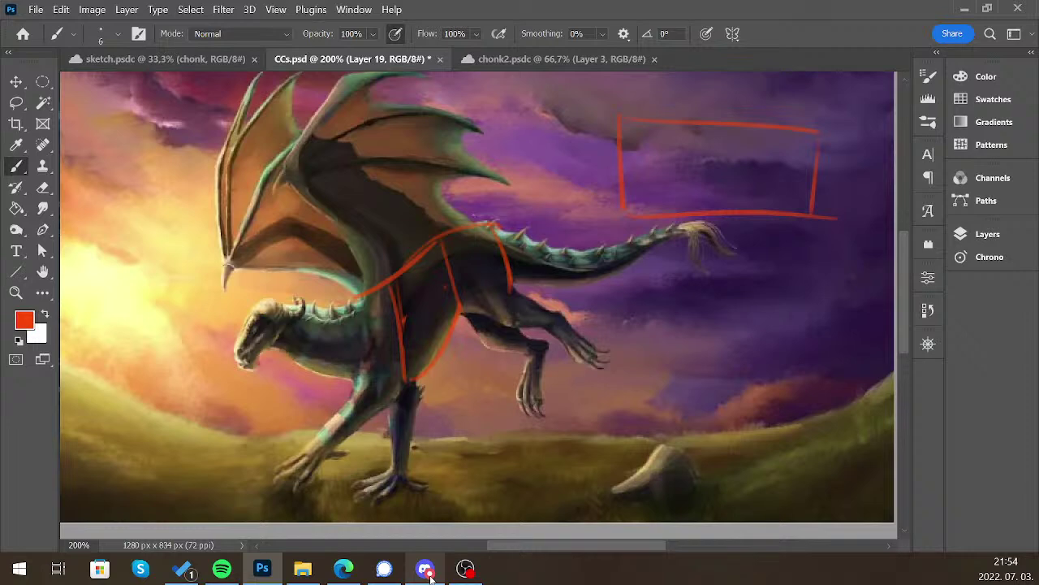
{"action": "left_click_drag", "start_coordinate": [692, 316], "coordinate": [693, 354]}
{"action": "left_click_drag", "start_coordinate": [690, 297], "coordinate": [817, 308]}
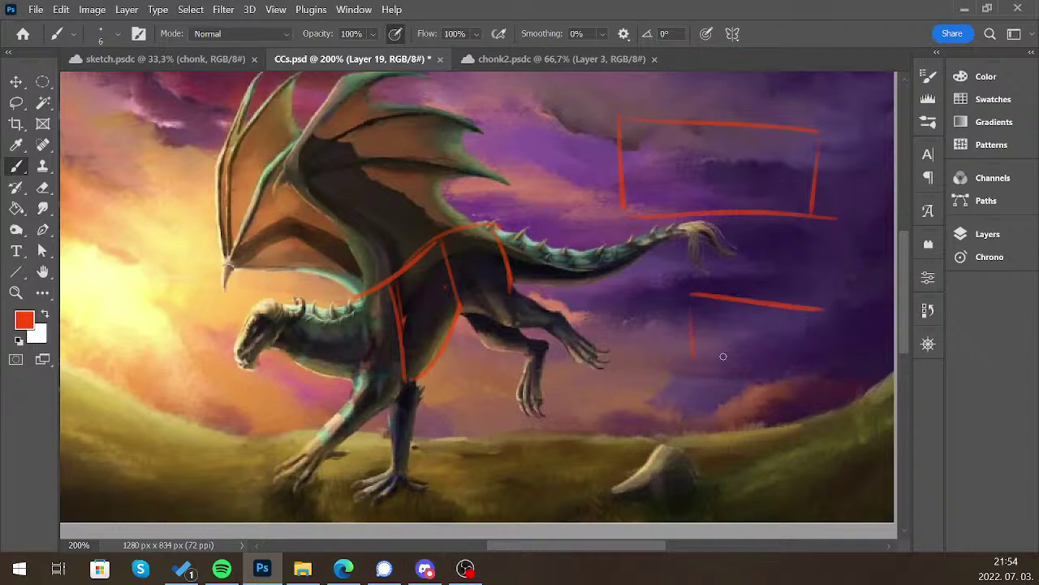
{"action": "key", "text": "ctrl+z"}
{"action": "mouse_move", "coordinate": [686, 300]}
{"action": "left_mouse_down"}
{"action": "mouse_move", "coordinate": [780, 308]}
{"action": "mouse_move", "coordinate": [692, 359]}
{"action": "left_mouse_up"}
{"action": "left_click", "coordinate": [731, 334]}
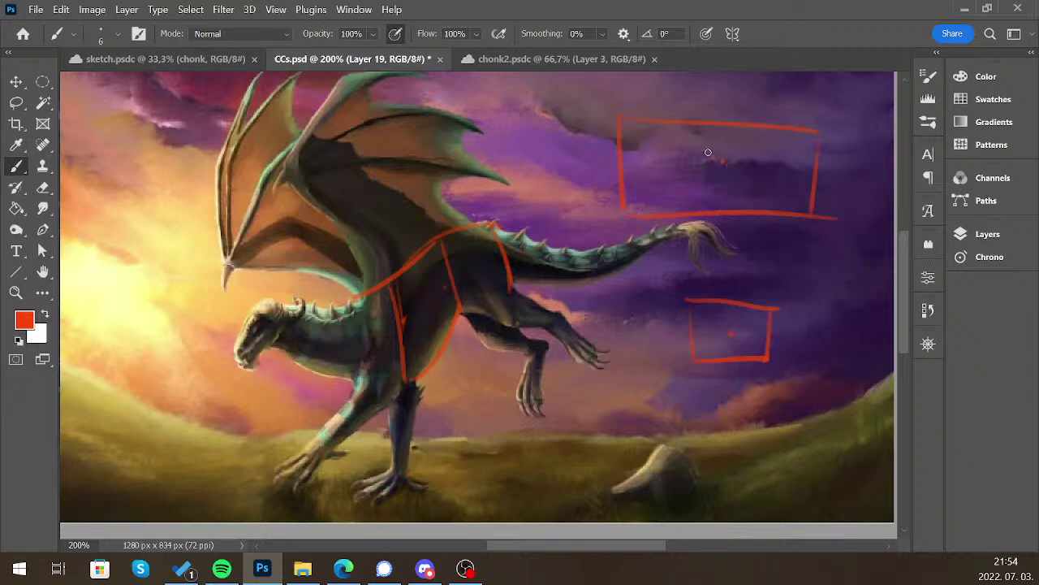
Mark the dragon's chest and shoulder in red, then erase those marks from its body
{"action": "mouse_move", "coordinate": [372, 309]}
{"action": "left_mouse_down"}
{"action": "mouse_move", "coordinate": [346, 361]}
{"action": "mouse_move", "coordinate": [418, 352]}
{"action": "mouse_move", "coordinate": [404, 310]}
{"action": "mouse_move", "coordinate": [406, 342]}
{"action": "mouse_move", "coordinate": [401, 290]}
{"action": "left_mouse_up"}
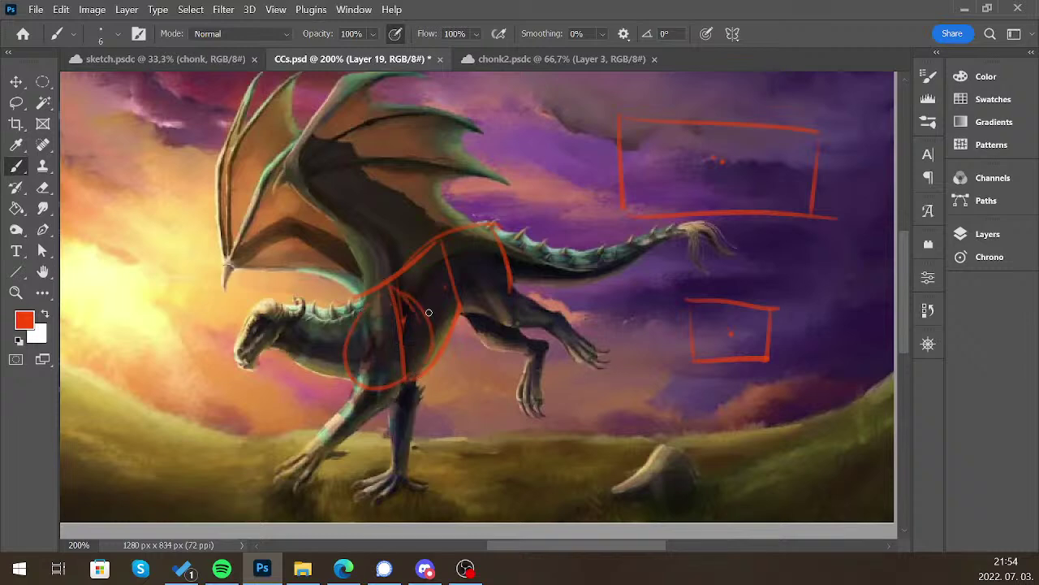
{"action": "left_click_drag", "start_coordinate": [429, 313], "coordinate": [442, 307]}
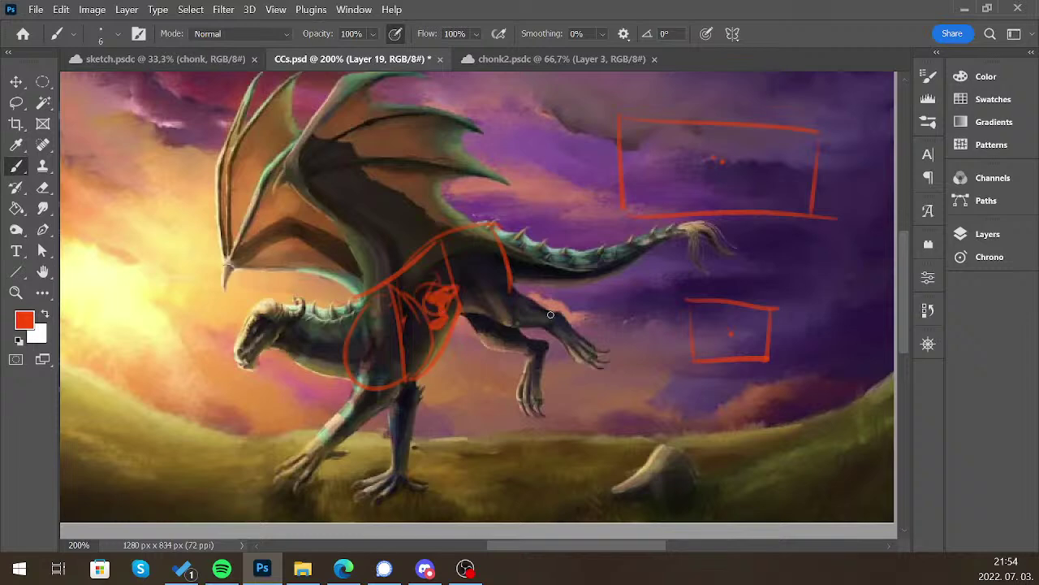
{"action": "left_click_drag", "start_coordinate": [437, 245], "coordinate": [484, 230]}
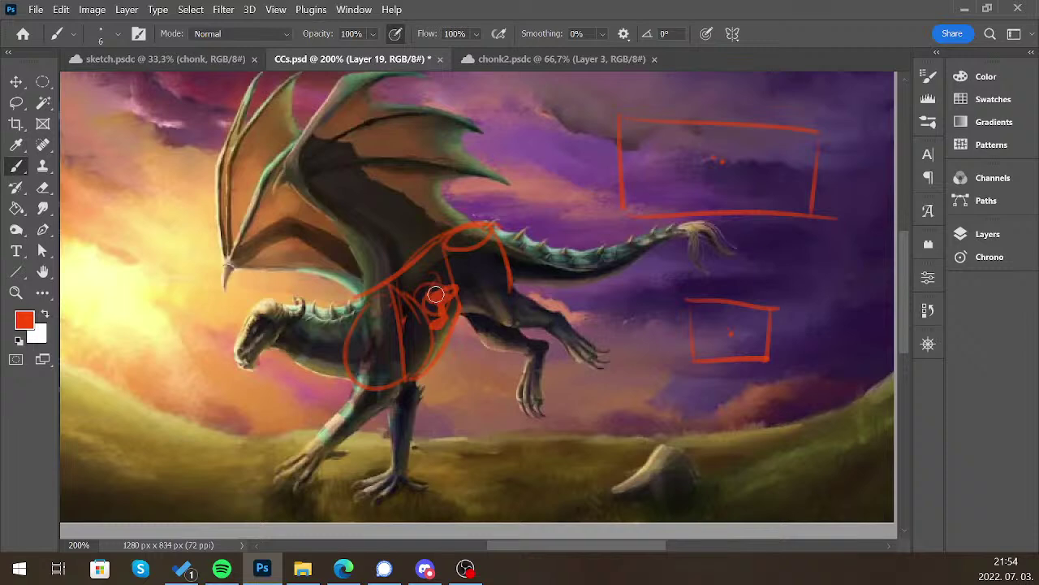
{"action": "left_click_drag", "start_coordinate": [430, 280], "coordinate": [430, 337]}
{"action": "left_click_drag", "start_coordinate": [459, 272], "coordinate": [461, 313]}
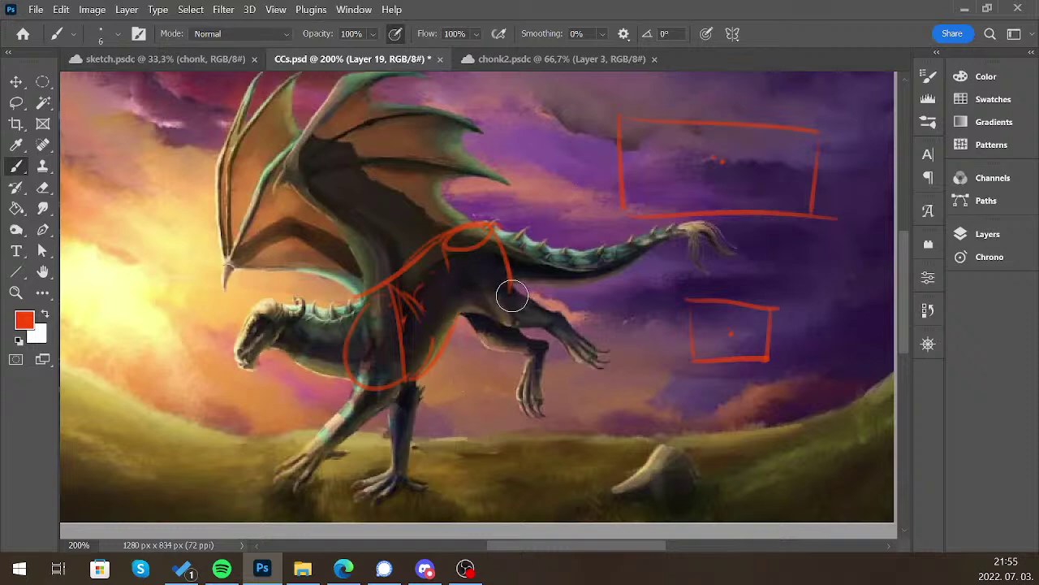
{"action": "mouse_move", "coordinate": [512, 295]}
{"action": "left_mouse_down"}
{"action": "mouse_move", "coordinate": [382, 390]}
{"action": "mouse_move", "coordinate": [398, 381]}
{"action": "left_mouse_up"}
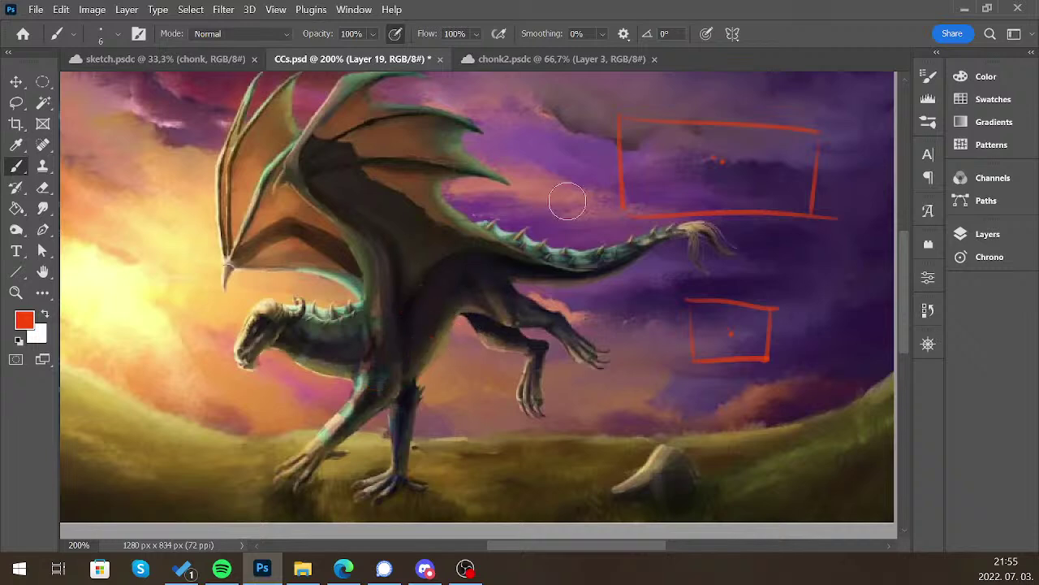
Erase the small red sky box and set the brush size to 6
{"action": "key", "text": "bracketright"}
{"action": "mouse_move", "coordinate": [789, 325]}
{"action": "left_mouse_down"}
{"action": "mouse_move", "coordinate": [700, 294]}
{"action": "mouse_move", "coordinate": [812, 186]}
{"action": "mouse_move", "coordinate": [634, 162]}
{"action": "left_mouse_up"}
{"action": "key", "text": "bracketleft"}
{"action": "key", "text": "bracketleft"}
{"action": "key", "text": "bracketleft"}
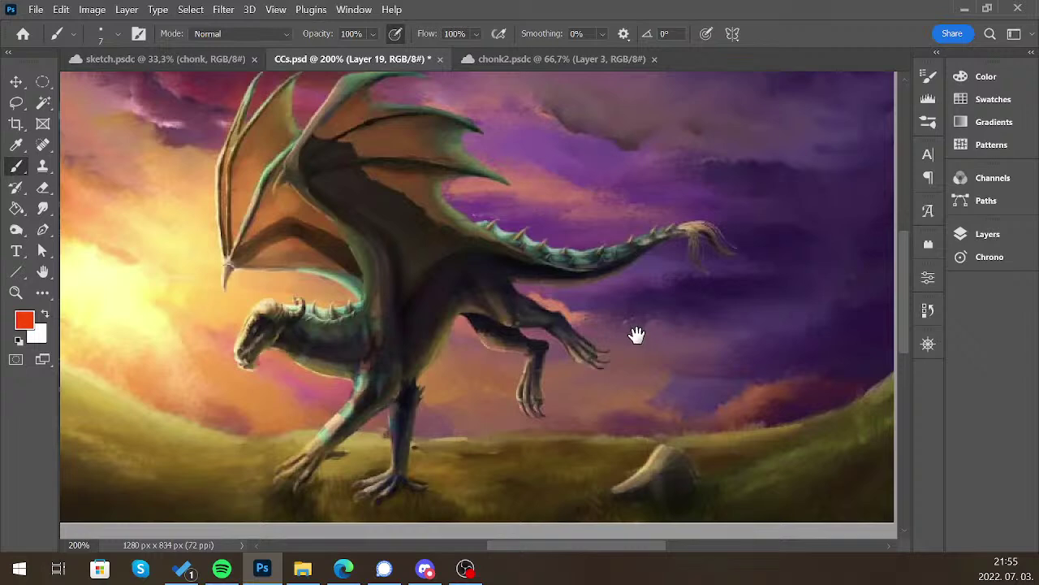
{"action": "left_click_drag", "start_coordinate": [636, 332], "coordinate": [651, 361]}
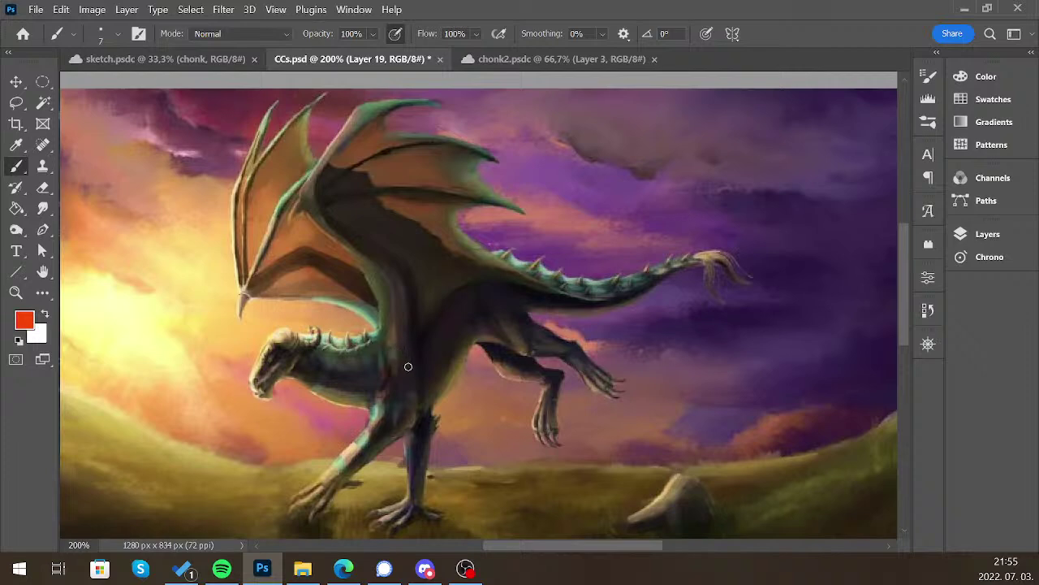
{"action": "key", "text": "bracketleft"}
{"action": "key", "text": "bracketleft"}
{"action": "key", "text": "bracketright"}
Sketch small red loops, a wing-edge line and a sky arrow, then undo them
{"action": "left_click", "coordinate": [395, 362]}
{"action": "left_click_drag", "start_coordinate": [370, 365], "coordinate": [376, 359]}
{"action": "left_click_drag", "start_coordinate": [424, 336], "coordinate": [423, 334]}
{"action": "key", "text": "ctrl+z"}
{"action": "key", "text": "ctrl+z"}
{"action": "mouse_move", "coordinate": [309, 192]}
{"action": "left_mouse_down"}
{"action": "mouse_move", "coordinate": [396, 301]}
{"action": "mouse_move", "coordinate": [385, 290]}
{"action": "mouse_move", "coordinate": [401, 370]}
{"action": "left_mouse_up"}
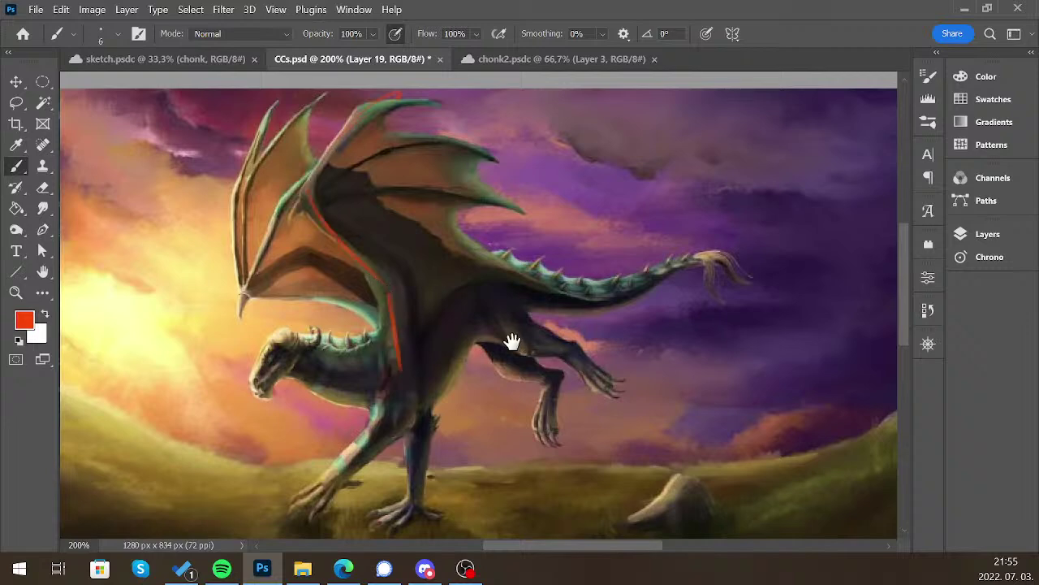
{"action": "left_click_drag", "start_coordinate": [511, 342], "coordinate": [527, 381]}
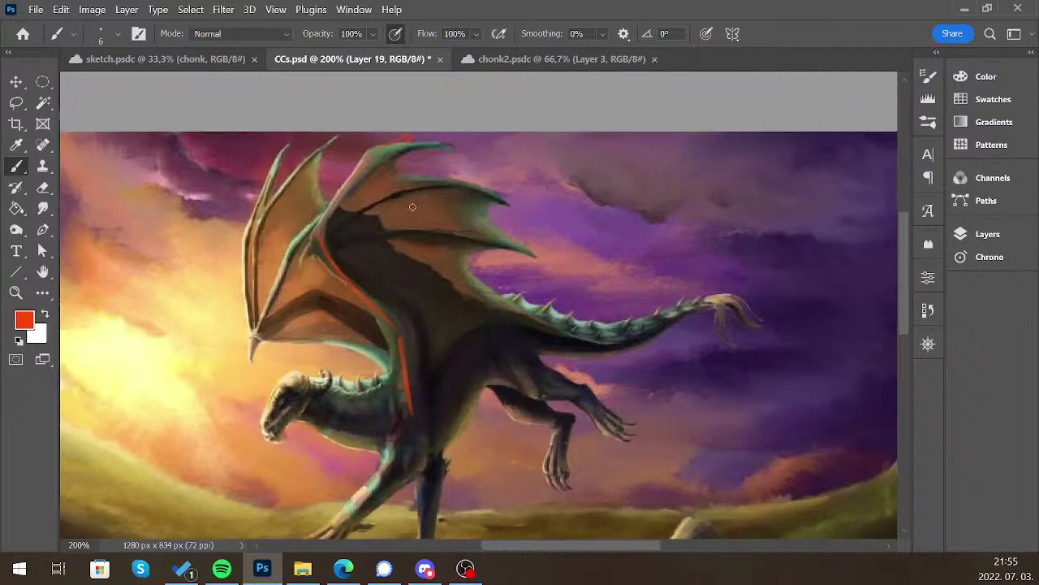
{"action": "left_click_drag", "start_coordinate": [442, 258], "coordinate": [460, 197]}
{"action": "left_click_drag", "start_coordinate": [402, 172], "coordinate": [608, 160]}
{"action": "key", "text": "ctrl+z"}
{"action": "key", "text": "ctrl+z"}
Redraw red arrows and wing-edge lines into the sky, then erase them all
{"action": "mouse_move", "coordinate": [451, 161]}
{"action": "left_mouse_down"}
{"action": "mouse_move", "coordinate": [668, 153]}
{"action": "mouse_move", "coordinate": [630, 162]}
{"action": "left_mouse_up"}
{"action": "left_click_drag", "start_coordinate": [321, 201], "coordinate": [529, 78]}
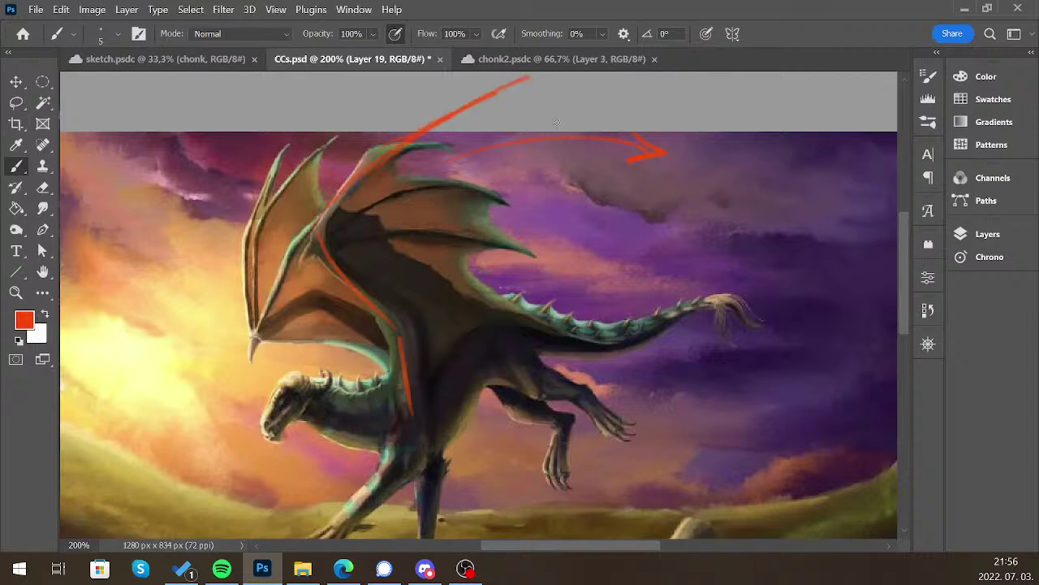
{"action": "left_click_drag", "start_coordinate": [657, 397], "coordinate": [659, 369]}
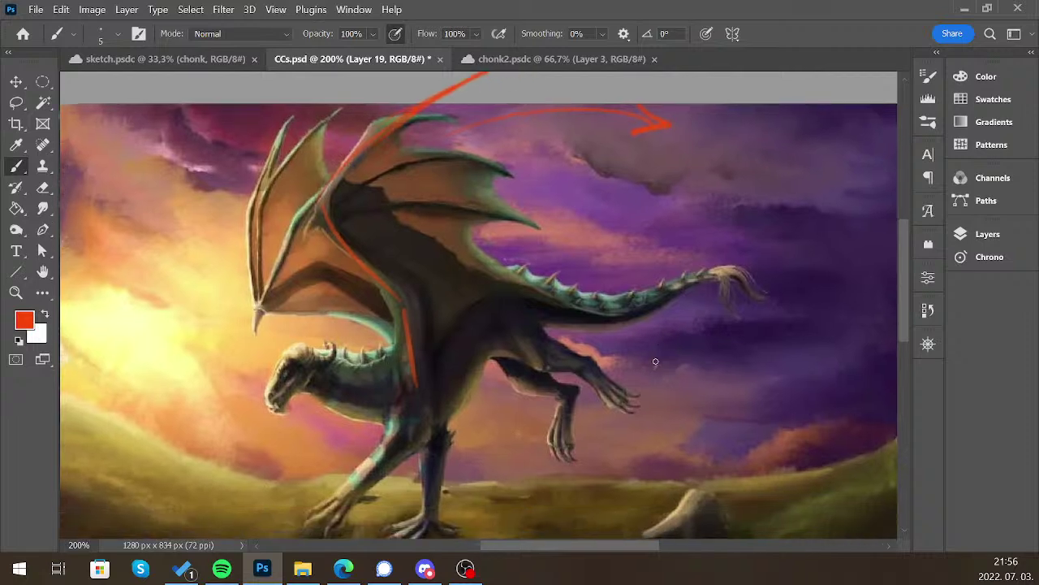
{"action": "key", "text": "ctrl+z"}
{"action": "key", "text": "ctrl+z"}
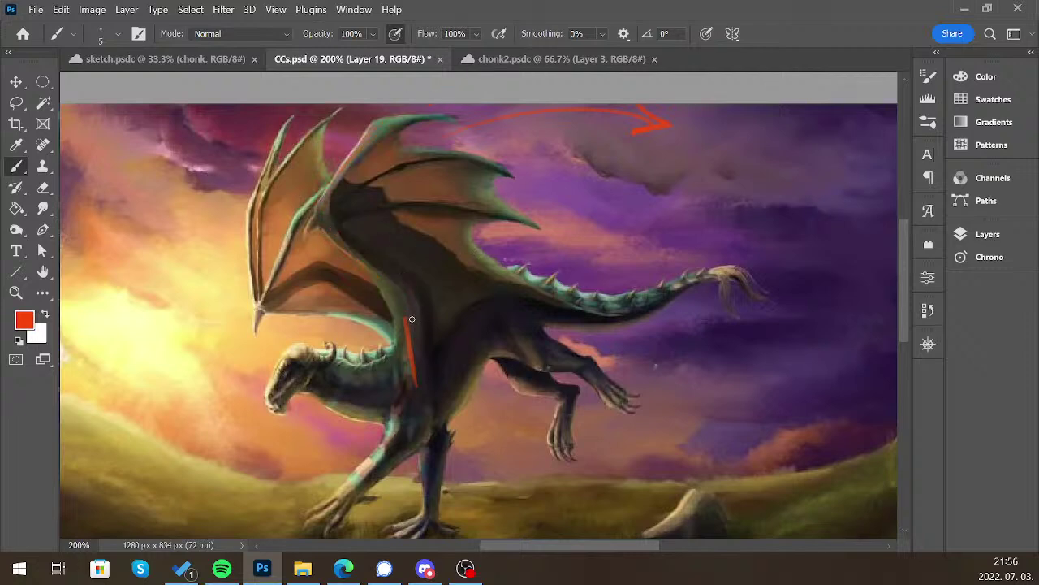
{"action": "mouse_move", "coordinate": [403, 345]}
{"action": "left_mouse_down"}
{"action": "mouse_move", "coordinate": [399, 274]}
{"action": "mouse_move", "coordinate": [299, 195]}
{"action": "mouse_move", "coordinate": [363, 252]}
{"action": "mouse_move", "coordinate": [281, 172]}
{"action": "left_mouse_up"}
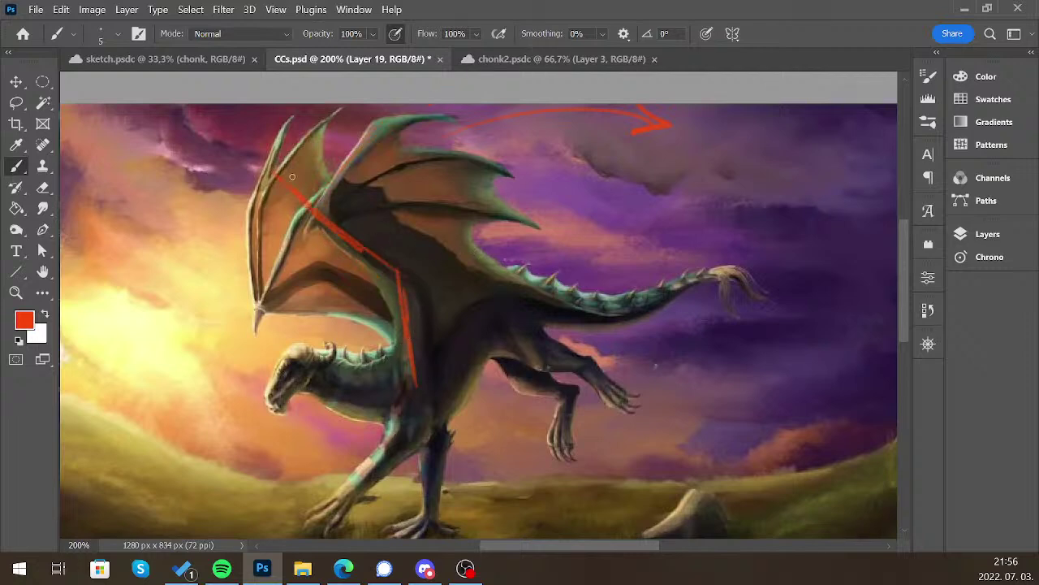
{"action": "left_click_drag", "start_coordinate": [504, 314], "coordinate": [517, 412]}
{"action": "mouse_move", "coordinate": [296, 244]}
{"action": "left_mouse_down"}
{"action": "mouse_move", "coordinate": [374, 138]}
{"action": "mouse_move", "coordinate": [455, 84]}
{"action": "left_mouse_up"}
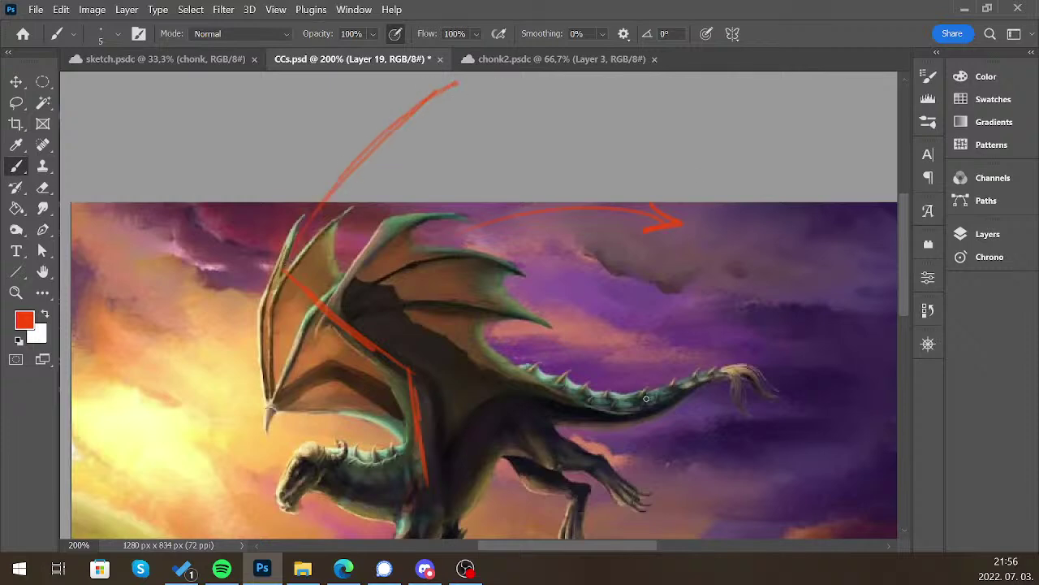
{"action": "left_click_drag", "start_coordinate": [646, 398], "coordinate": [649, 336]}
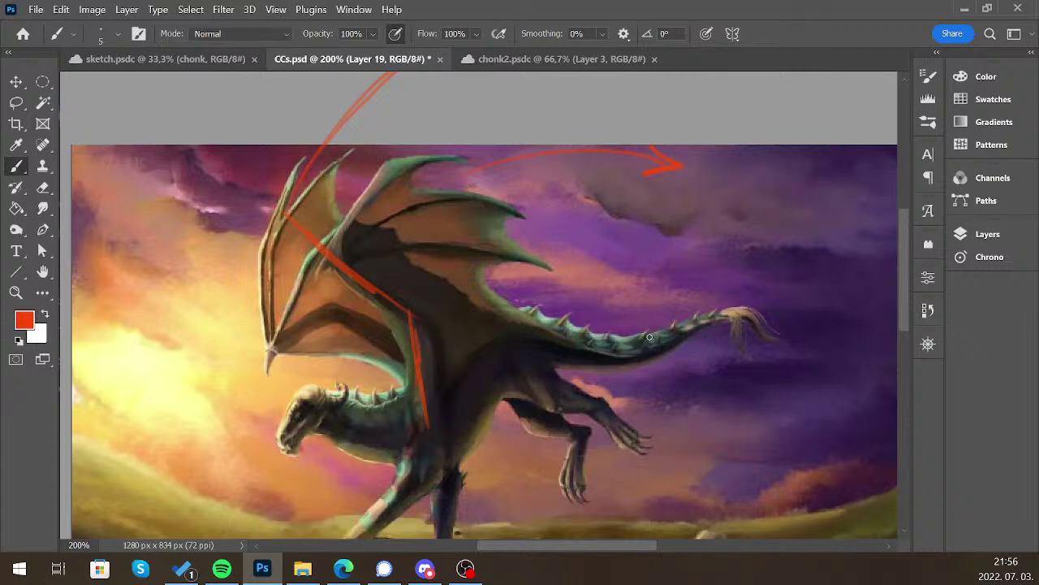
{"action": "mouse_move", "coordinate": [674, 166]}
{"action": "left_mouse_down"}
{"action": "mouse_move", "coordinate": [472, 334]}
{"action": "mouse_move", "coordinate": [696, 181]}
{"action": "left_mouse_up"}
{"action": "mouse_move", "coordinate": [433, 446]}
{"action": "left_mouse_down"}
{"action": "mouse_move", "coordinate": [311, 231]}
{"action": "mouse_move", "coordinate": [391, 80]}
{"action": "left_mouse_up"}
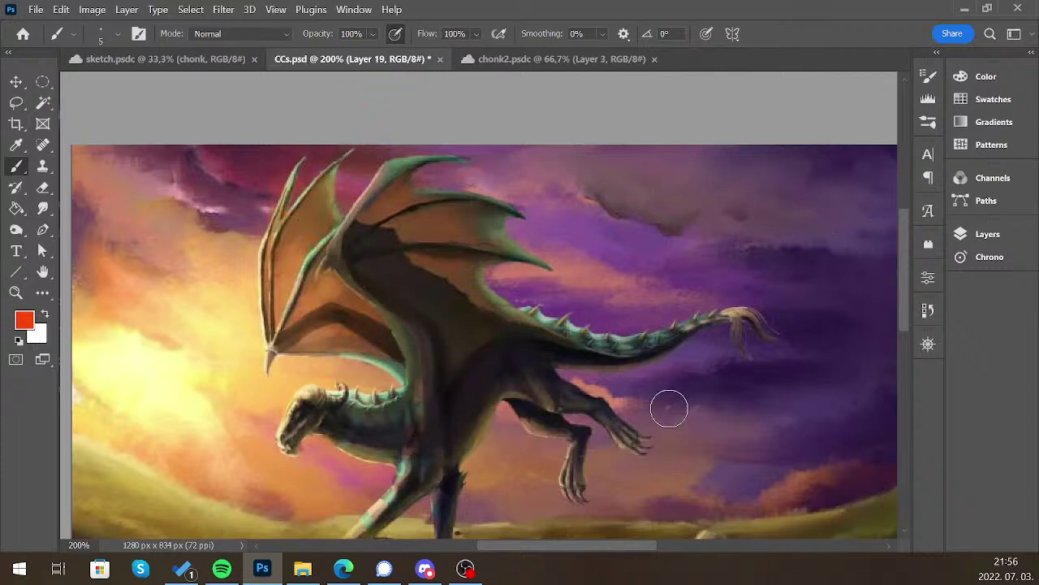
{"action": "left_click_drag", "start_coordinate": [668, 407], "coordinate": [660, 297]}
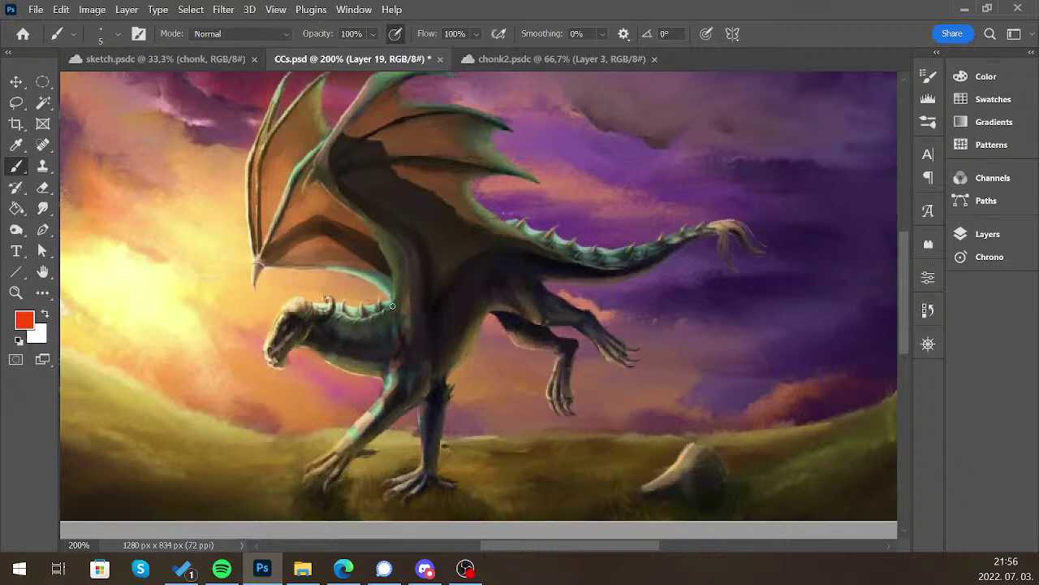
Try red strokes on the dragon's neck and snout at brush size 4, undoing both
{"action": "left_click_drag", "start_coordinate": [345, 357], "coordinate": [360, 318]}
{"action": "key", "text": "ctrl+z"}
{"action": "key", "text": "bracketleft"}
{"action": "left_click_drag", "start_coordinate": [278, 333], "coordinate": [298, 352]}
{"action": "key", "text": "ctrl+z"}
Circle the front foot in red and draw two strokes extending the dragon's tail
{"action": "left_click_drag", "start_coordinate": [318, 499], "coordinate": [321, 497]}
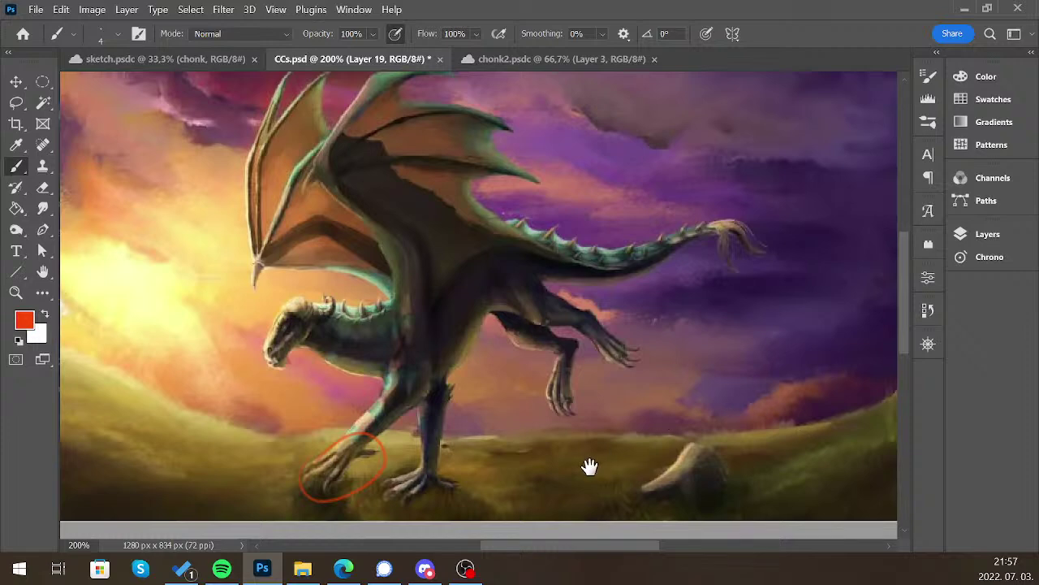
{"action": "left_click_drag", "start_coordinate": [594, 454], "coordinate": [609, 414]}
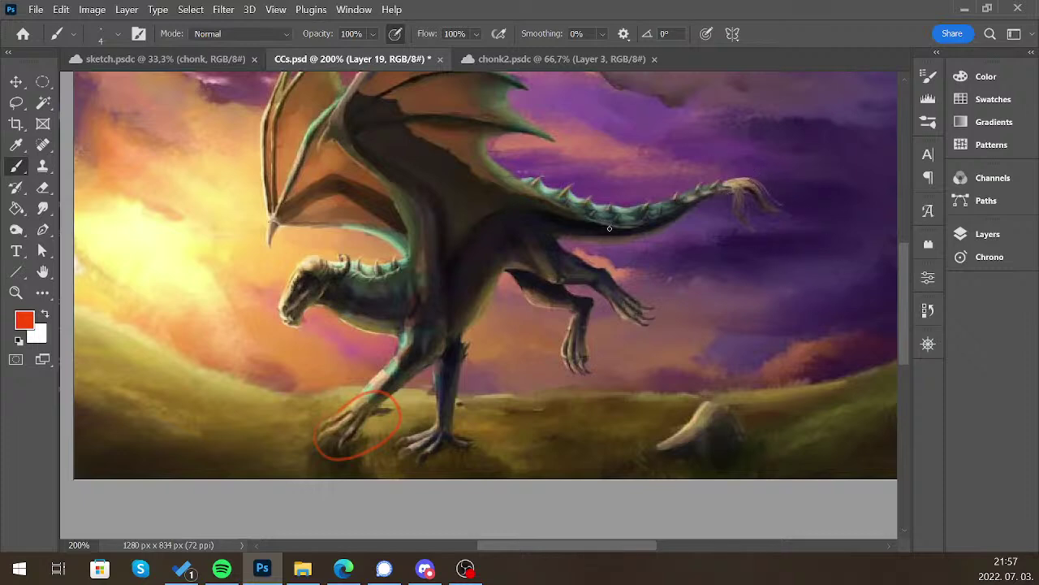
{"action": "mouse_move", "coordinate": [633, 208]}
{"action": "left_mouse_down"}
{"action": "mouse_move", "coordinate": [814, 167]}
{"action": "mouse_move", "coordinate": [867, 192]}
{"action": "left_mouse_up"}
{"action": "left_click_drag", "start_coordinate": [788, 172], "coordinate": [894, 201]}
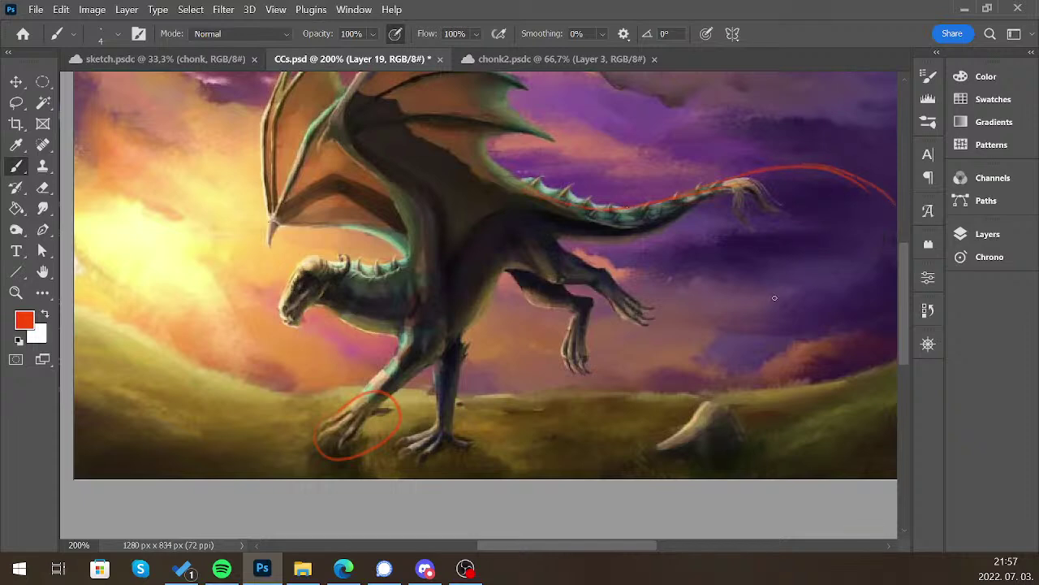
{"action": "scroll", "coordinate": [775, 297], "scroll_direction": "right", "scroll_amount": 3}
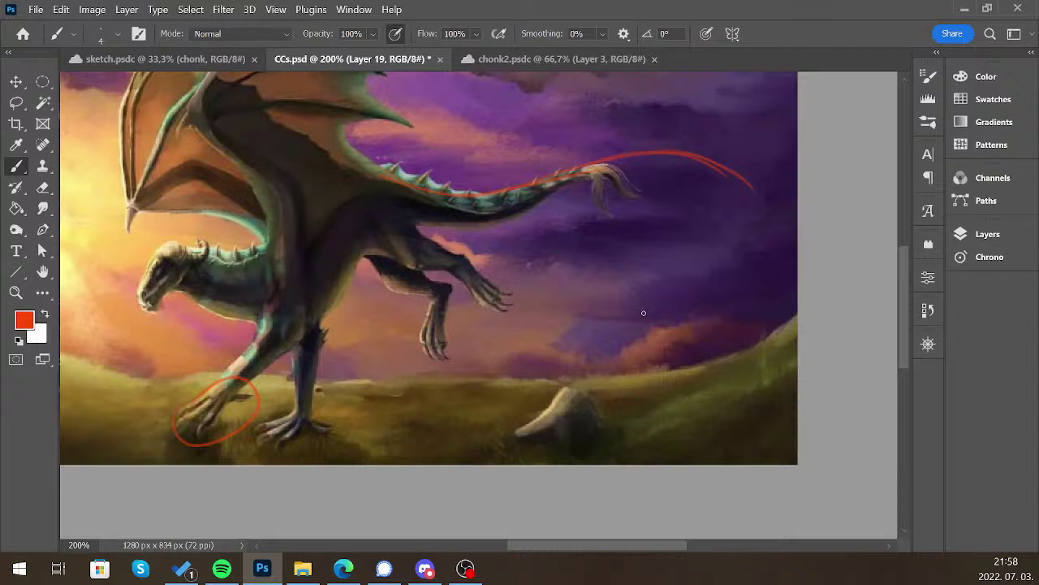
Check the whole painting in the Navigator, return to 200%, and undo the tail stroke
{"action": "left_click", "coordinate": [928, 344]}
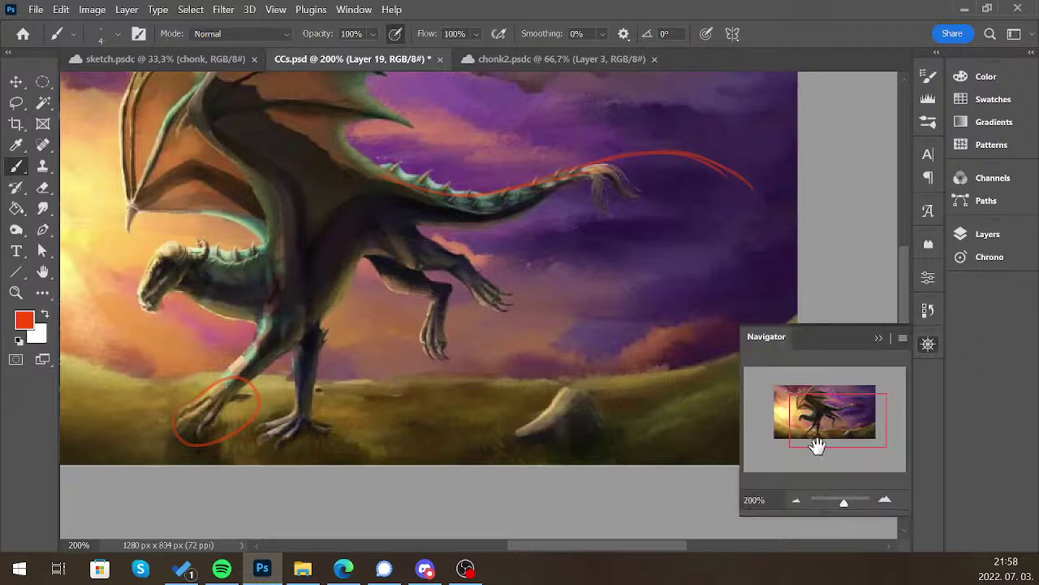
{"action": "left_click", "coordinate": [796, 500]}
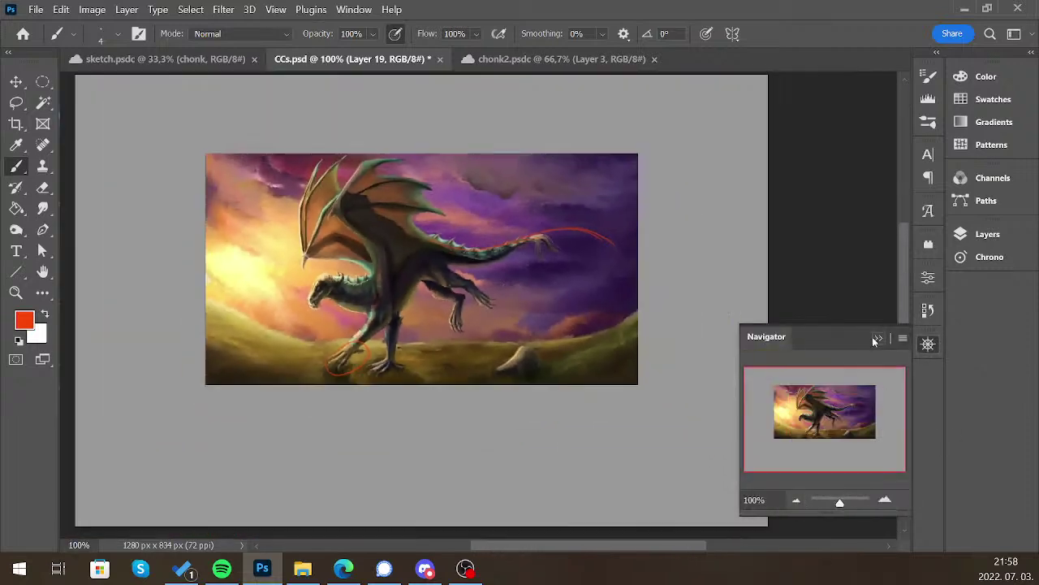
{"action": "left_click", "coordinate": [885, 499]}
{"action": "left_click_drag", "start_coordinate": [834, 428], "coordinate": [817, 422]}
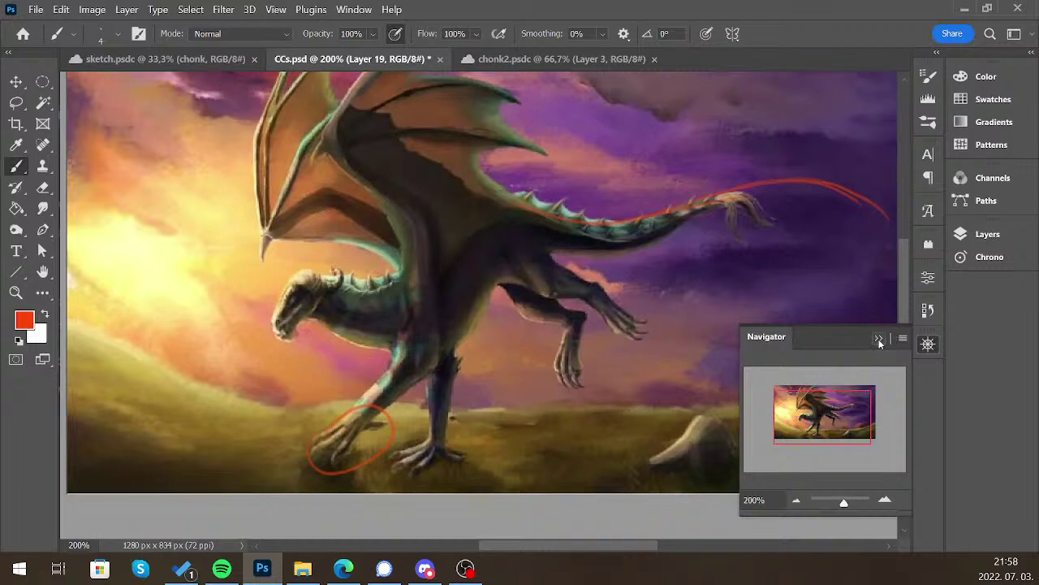
{"action": "left_click", "coordinate": [878, 338]}
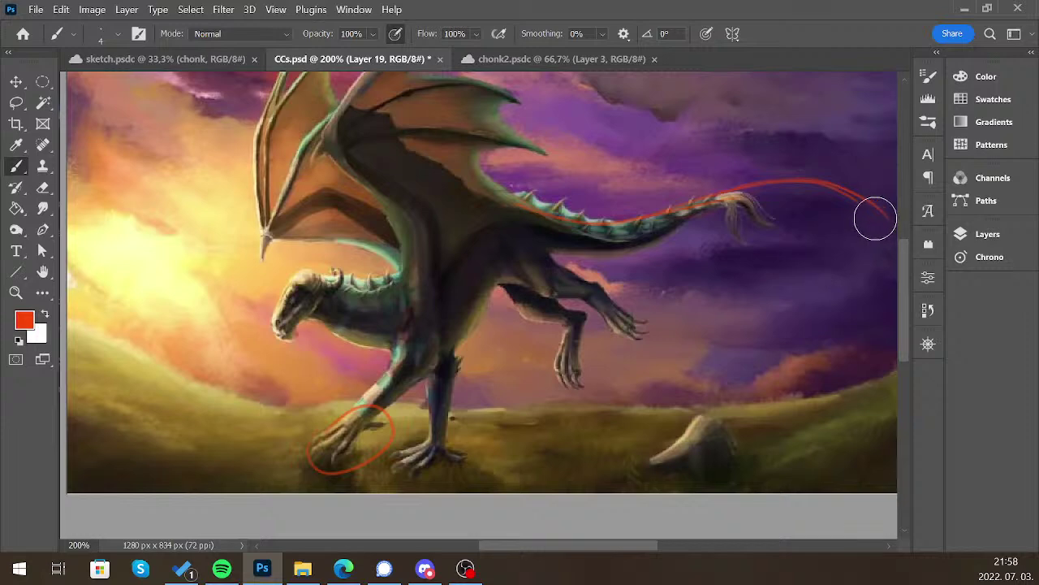
{"action": "key", "text": "ctrl+z"}
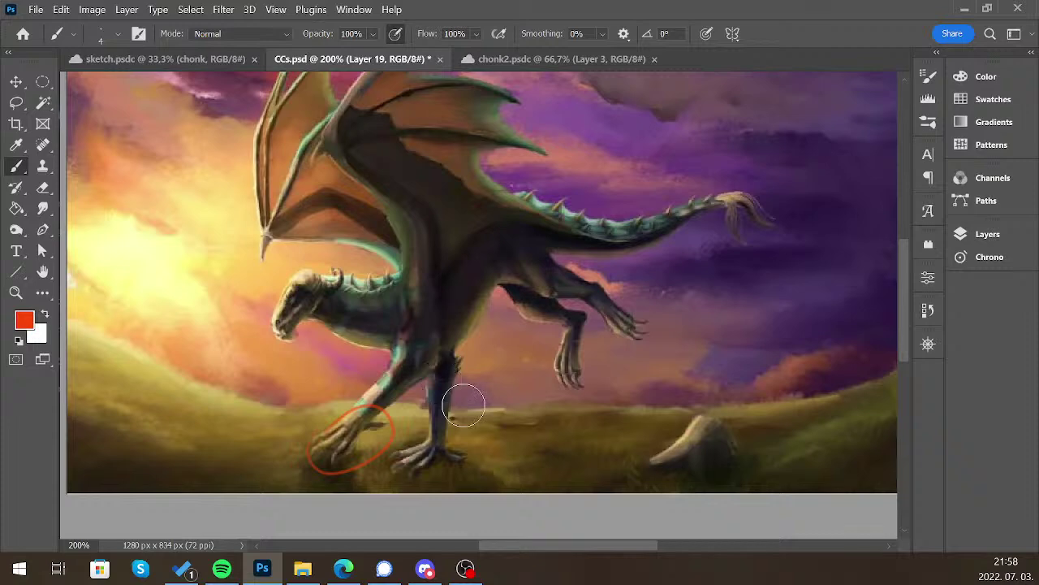
Undo the front-foot ellipse and mark the tail tip, back, grass and neck in red
{"action": "key", "text": "ctrl+z"}
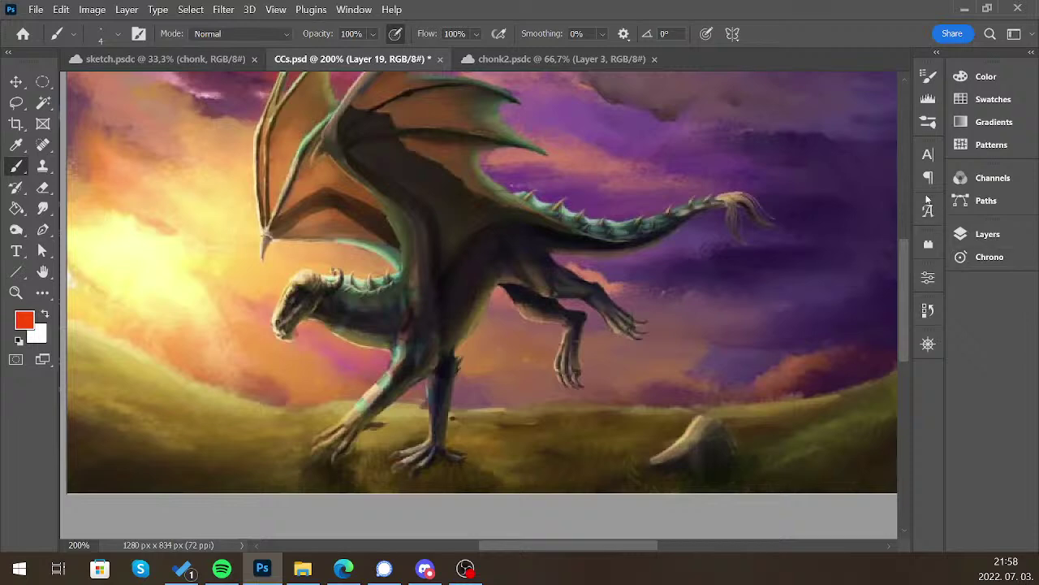
{"action": "left_click_drag", "start_coordinate": [778, 193], "coordinate": [770, 245]}
{"action": "left_click_drag", "start_coordinate": [525, 185], "coordinate": [551, 271]}
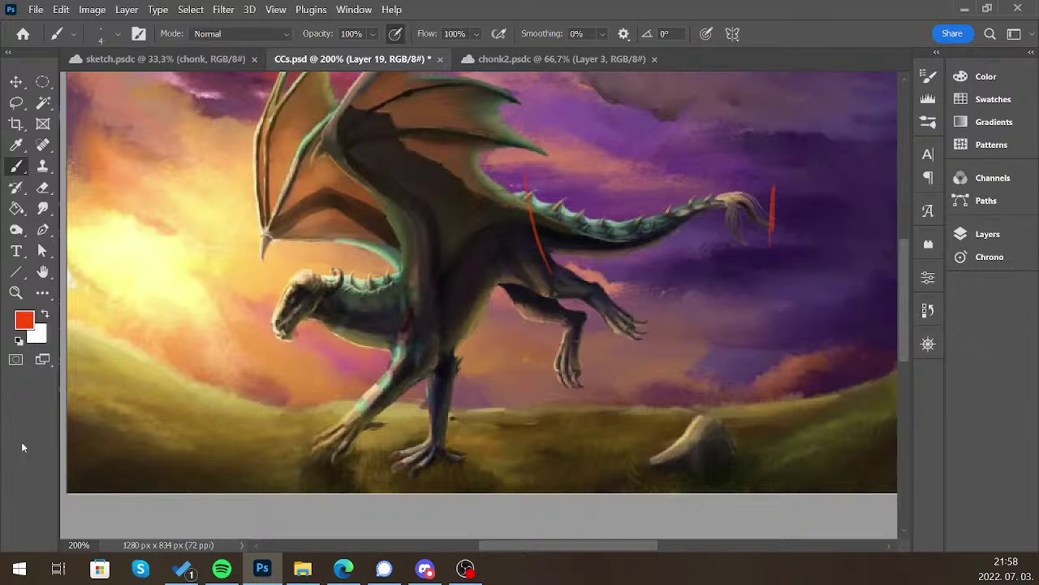
{"action": "left_click_drag", "start_coordinate": [335, 384], "coordinate": [276, 391]}
{"action": "mouse_move", "coordinate": [360, 312]}
{"action": "left_mouse_down"}
{"action": "mouse_move", "coordinate": [411, 325]}
{"action": "mouse_move", "coordinate": [430, 303]}
{"action": "mouse_move", "coordinate": [406, 302]}
{"action": "left_mouse_up"}
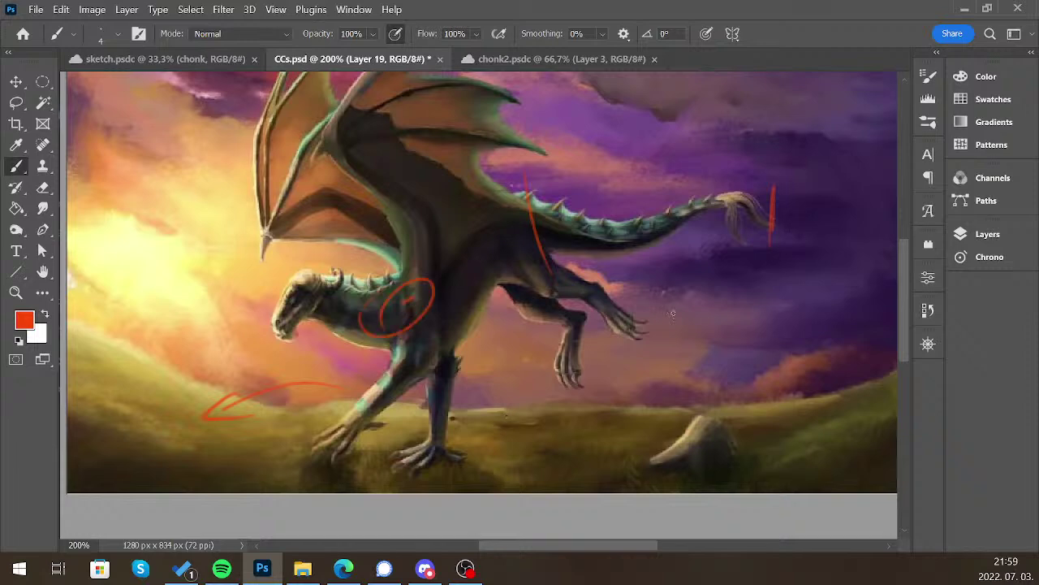
Paint red strokes across the chest and sky at brush size 70, then undo them
{"action": "left_click_drag", "start_coordinate": [630, 285], "coordinate": [784, 280]}
{"action": "key", "text": "bracketright"}
{"action": "key", "text": "bracketright"}
{"action": "key", "text": "bracketright"}
{"action": "key", "text": "bracketright"}
{"action": "key", "text": "bracketright"}
{"action": "key", "text": "bracketright"}
{"action": "left_click_drag", "start_coordinate": [784, 272], "coordinate": [508, 357]}
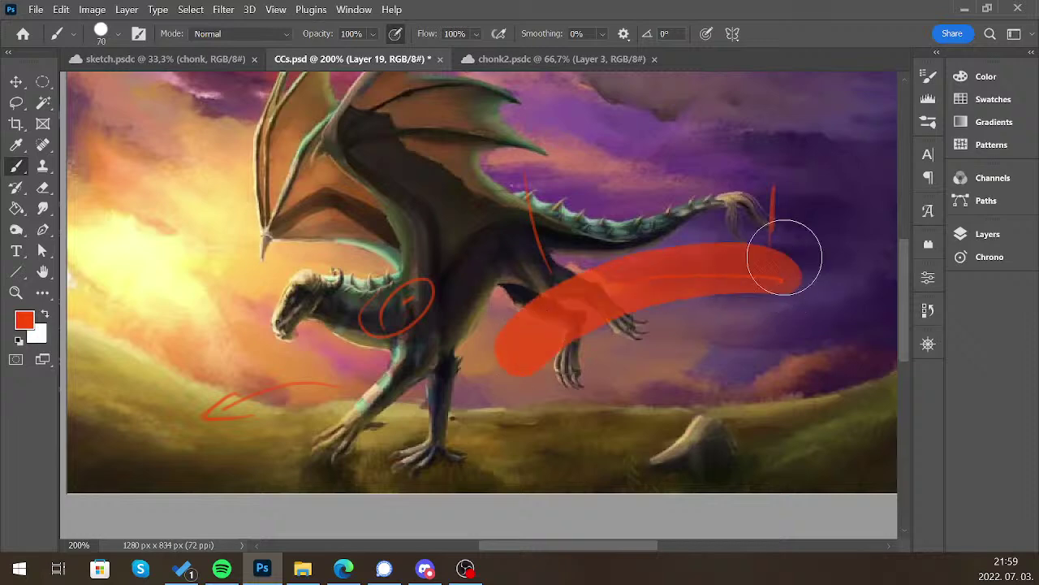
{"action": "key", "text": "ctrl+z"}
{"action": "key", "text": "ctrl+z"}
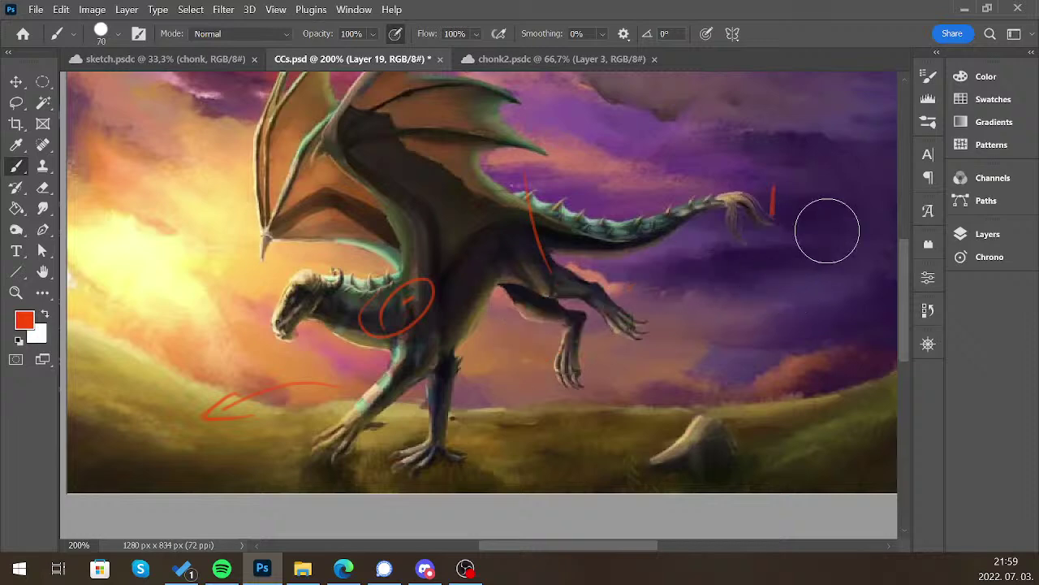
{"action": "key", "text": "ctrl+z"}
{"action": "key", "text": "ctrl+z"}
{"action": "key", "text": "ctrl+z"}
{"action": "key", "text": "ctrl+z"}
{"action": "key", "text": "ctrl+z"}
{"action": "mouse_move", "coordinate": [827, 231]}
{"action": "left_mouse_down"}
{"action": "mouse_move", "coordinate": [677, 417]}
{"action": "mouse_move", "coordinate": [671, 452]}
{"action": "mouse_move", "coordinate": [843, 296]}
{"action": "mouse_move", "coordinate": [801, 482]}
{"action": "mouse_move", "coordinate": [657, 457]}
{"action": "left_mouse_up"}
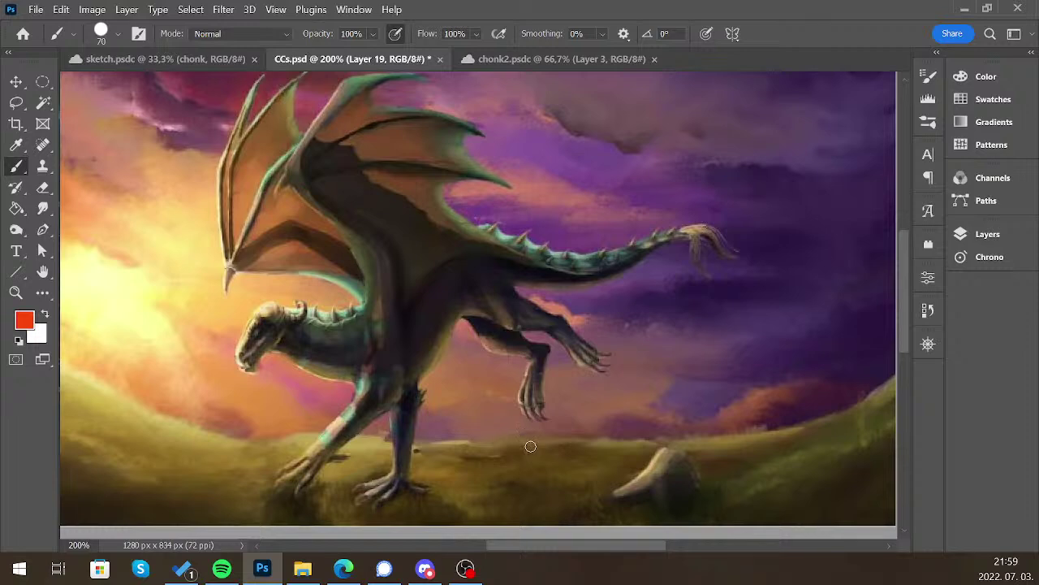
{"action": "key", "text": "bracketright"}
{"action": "key", "text": "bracketright"}
{"action": "key", "text": "bracketright"}
{"action": "key", "text": "bracketright"}
{"action": "key", "text": "bracketright"}
{"action": "key", "text": "bracketright"}
{"action": "key", "text": "bracketright"}
{"action": "key", "text": "bracketright"}
{"action": "key", "text": "bracketleft"}
{"action": "key", "text": "bracketleft"}
{"action": "key", "text": "bracketleft"}
{"action": "key", "text": "bracketleft"}
{"action": "key", "text": "bracketleft"}
{"action": "key", "text": "bracketleft"}
{"action": "key", "text": "bracketleft"}
{"action": "key", "text": "bracketleft"}
{"action": "key", "text": "bracketleft"}
{"action": "left_click_drag", "start_coordinate": [566, 433], "coordinate": [616, 384]}
{"action": "mouse_move", "coordinate": [623, 401]}
{"action": "left_mouse_down"}
{"action": "mouse_move", "coordinate": [719, 391]}
{"action": "mouse_move", "coordinate": [788, 416]}
{"action": "left_mouse_up"}
{"action": "left_click_drag", "start_coordinate": [711, 379], "coordinate": [852, 349]}
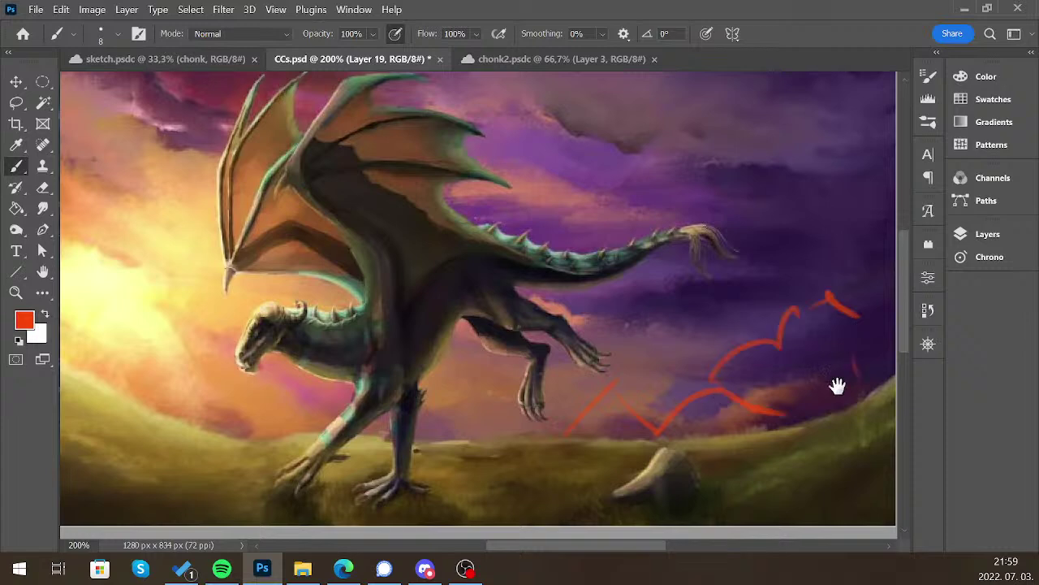
{"action": "left_click_drag", "start_coordinate": [839, 385], "coordinate": [668, 425]}
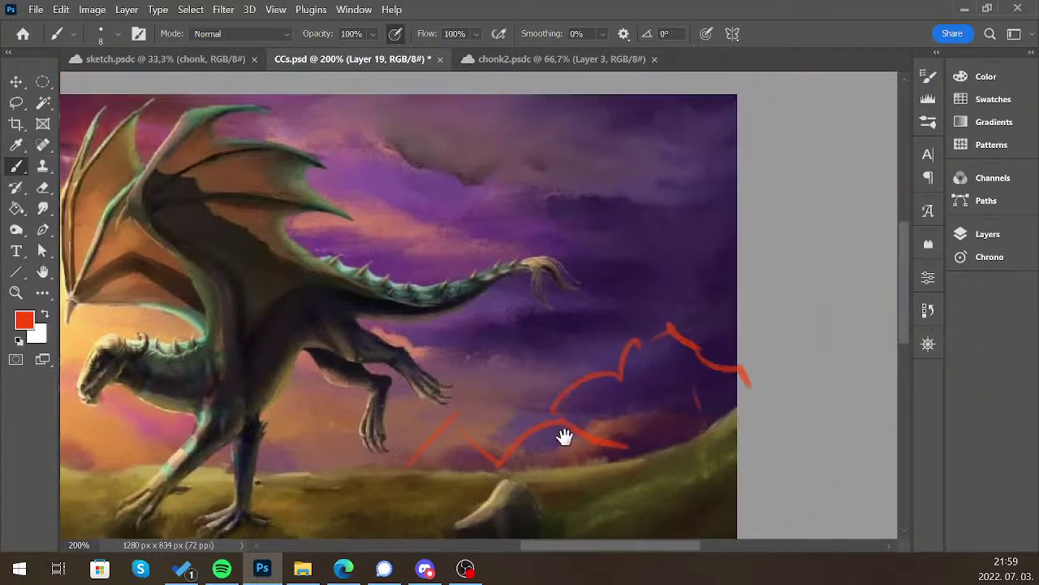
{"action": "left_click_drag", "start_coordinate": [564, 436], "coordinate": [800, 390]}
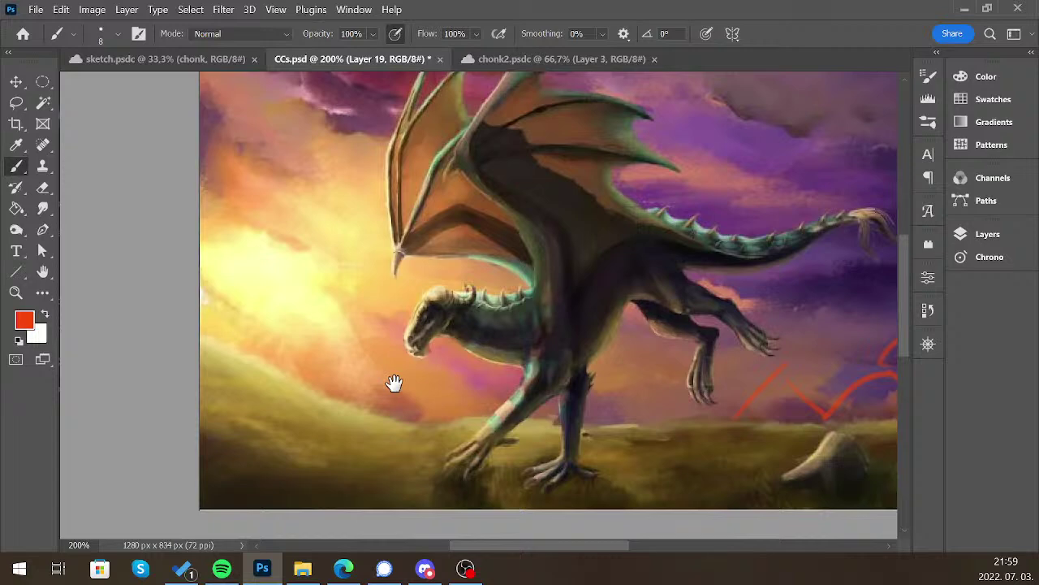
{"action": "left_click_drag", "start_coordinate": [393, 382], "coordinate": [207, 374]}
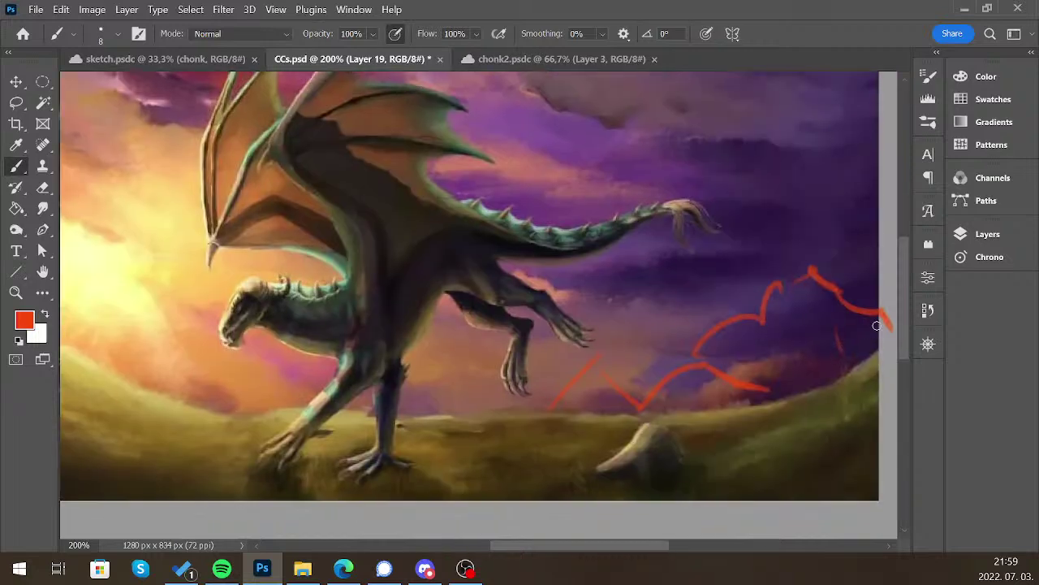
{"action": "key", "text": "ctrl+z"}
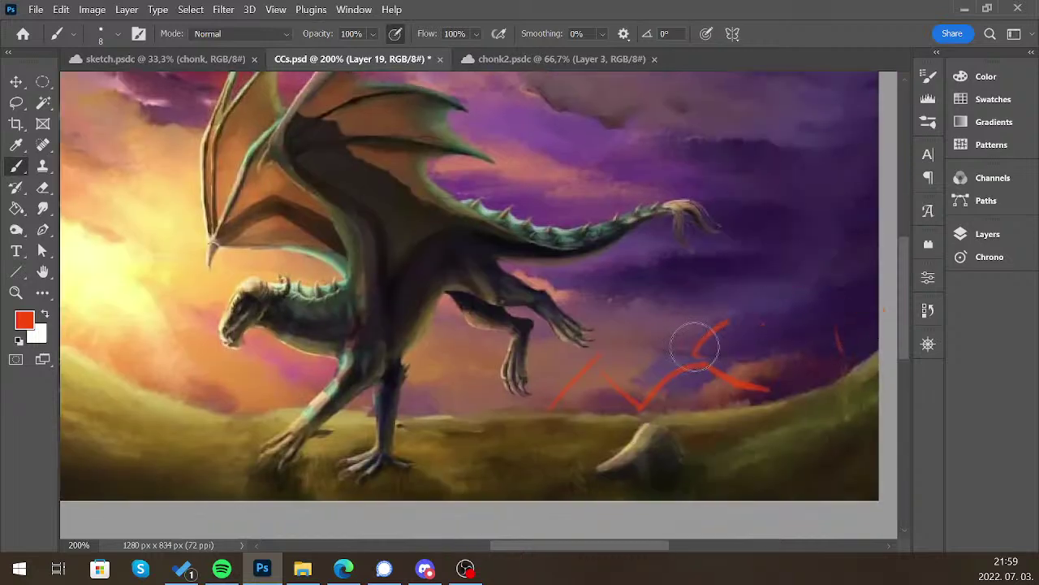
{"action": "key", "text": "ctrl+z"}
{"action": "key", "text": "ctrl+z"}
{"action": "left_click_drag", "start_coordinate": [463, 336], "coordinate": [642, 352]}
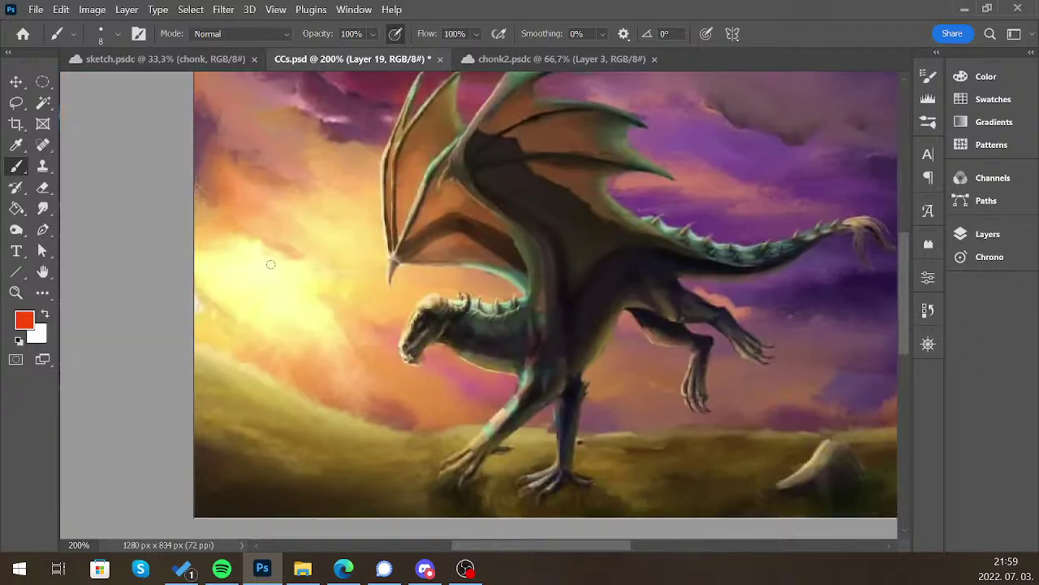
{"action": "key", "text": "bracketleft"}
{"action": "key", "text": "bracketleft"}
{"action": "key", "text": "bracketleft"}
{"action": "key", "text": "bracketleft"}
{"action": "left_click_drag", "start_coordinate": [492, 428], "coordinate": [505, 421]}
{"action": "scroll", "coordinate": [673, 371], "scroll_direction": "up", "scroll_amount": 1}
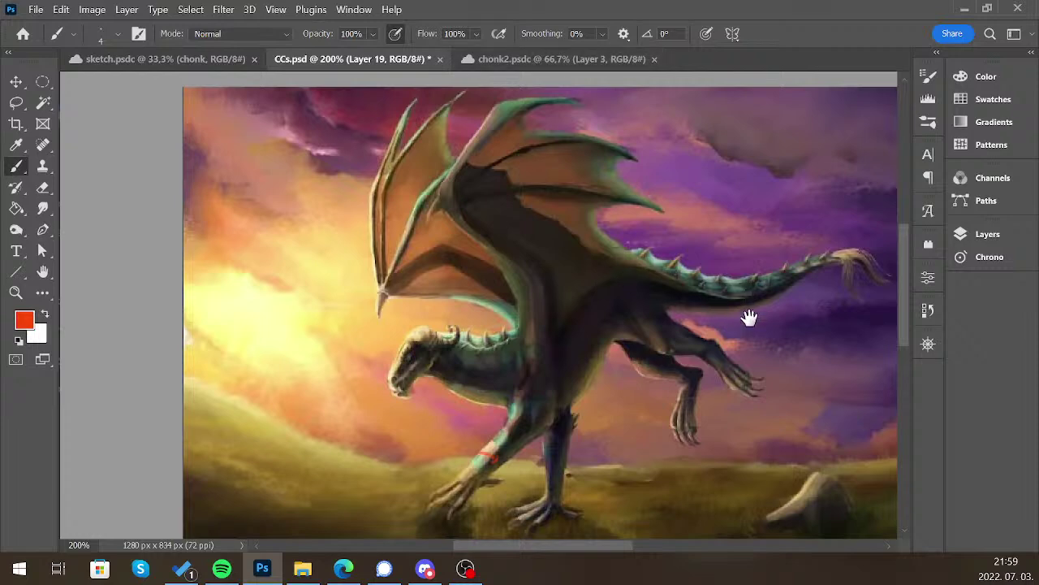
{"action": "left_click_drag", "start_coordinate": [779, 341], "coordinate": [679, 360]}
{"action": "key", "text": "ctrl+z"}
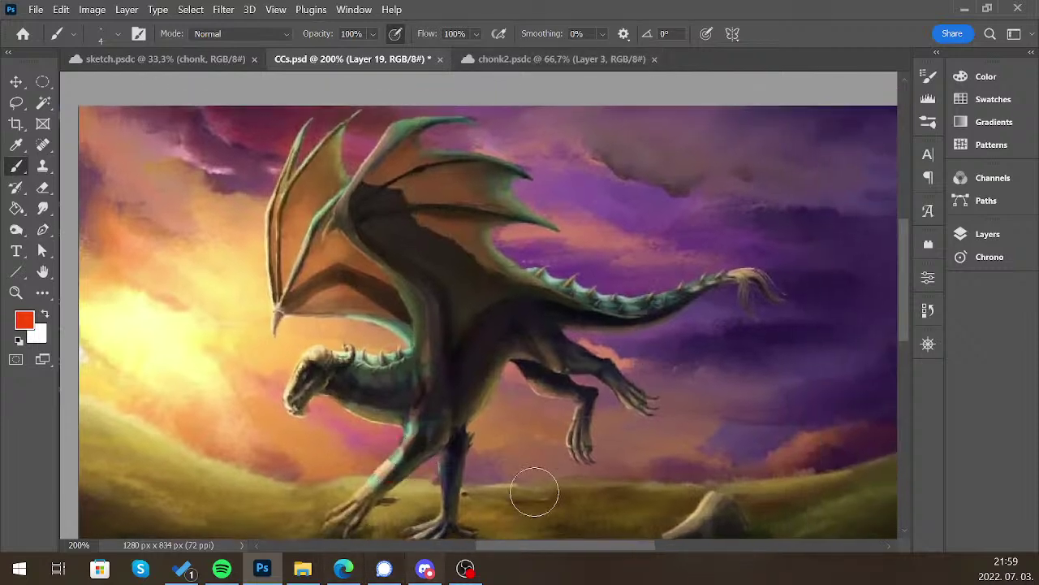
Zoom the dragon painting out to 100% in the Navigator and show the Layers panel
{"action": "left_click", "coordinate": [928, 345]}
{"action": "left_click", "coordinate": [796, 498]}
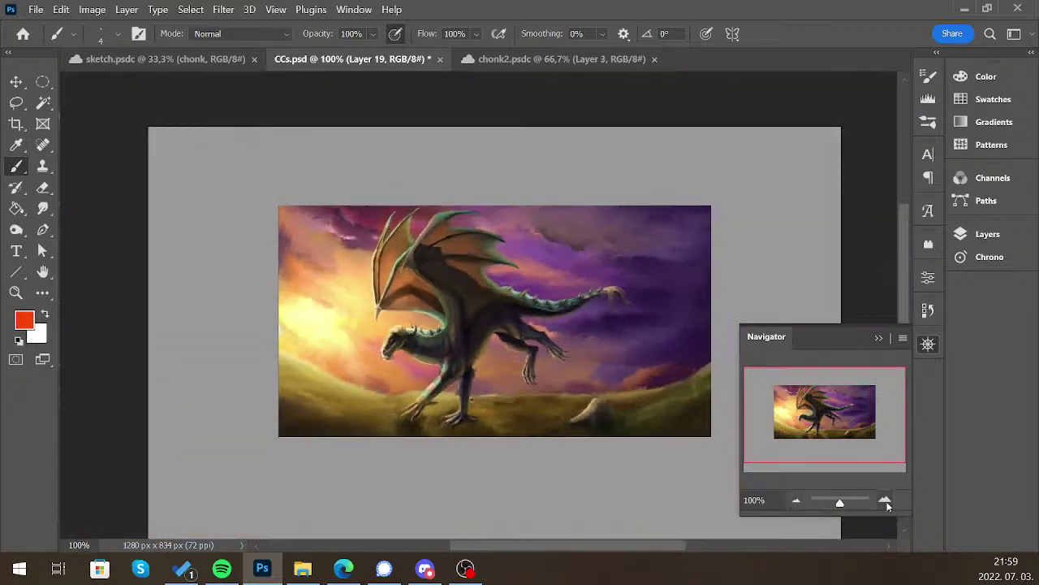
{"action": "left_click", "coordinate": [878, 338]}
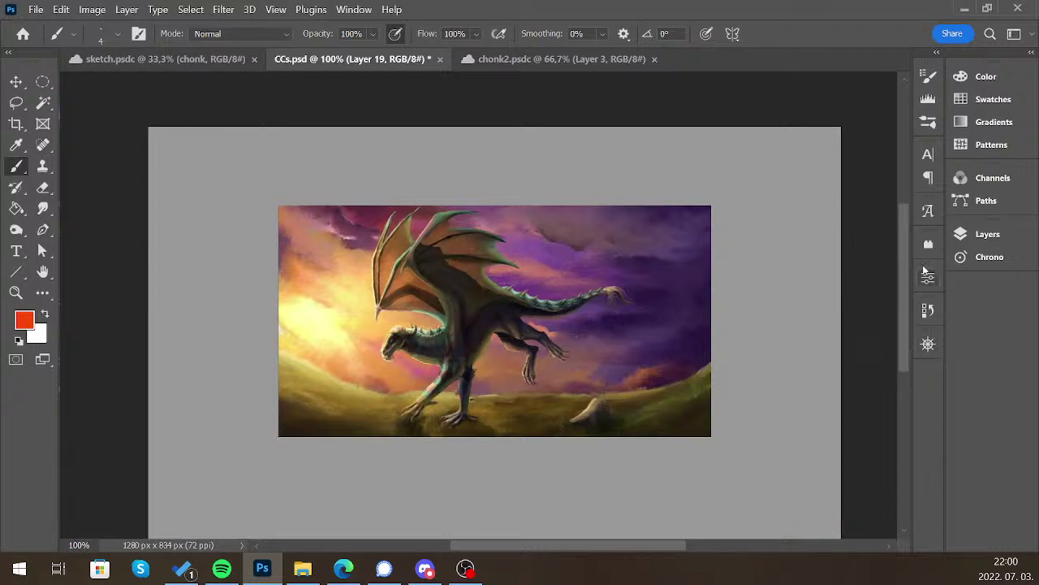
{"action": "left_click", "coordinate": [987, 235]}
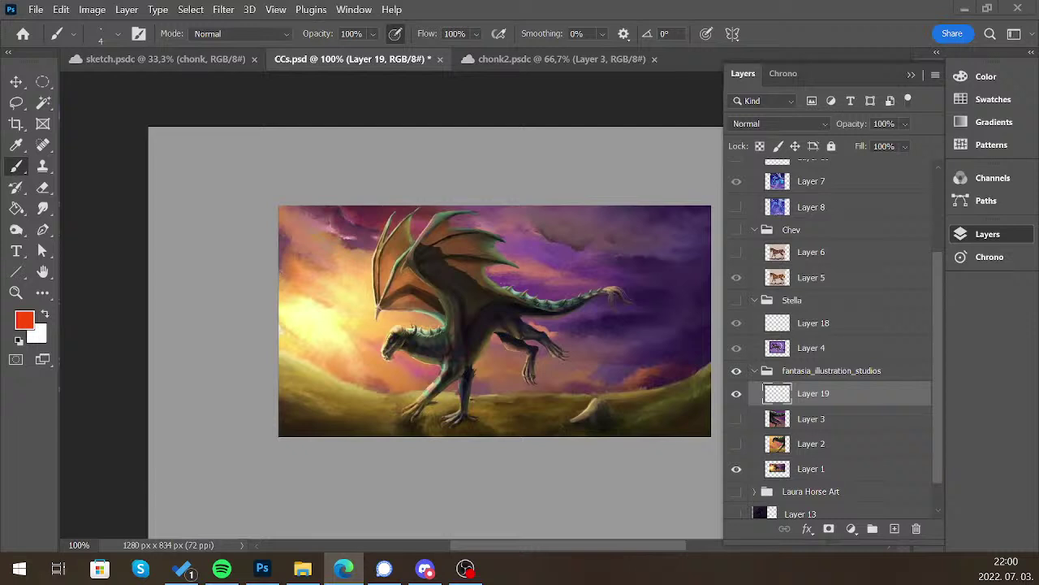
Hide the fantasia_illustration_studios group and add Layer 20 above it
{"action": "left_click", "coordinate": [736, 371]}
{"action": "left_click", "coordinate": [849, 372]}
{"action": "left_click", "coordinate": [904, 528]}
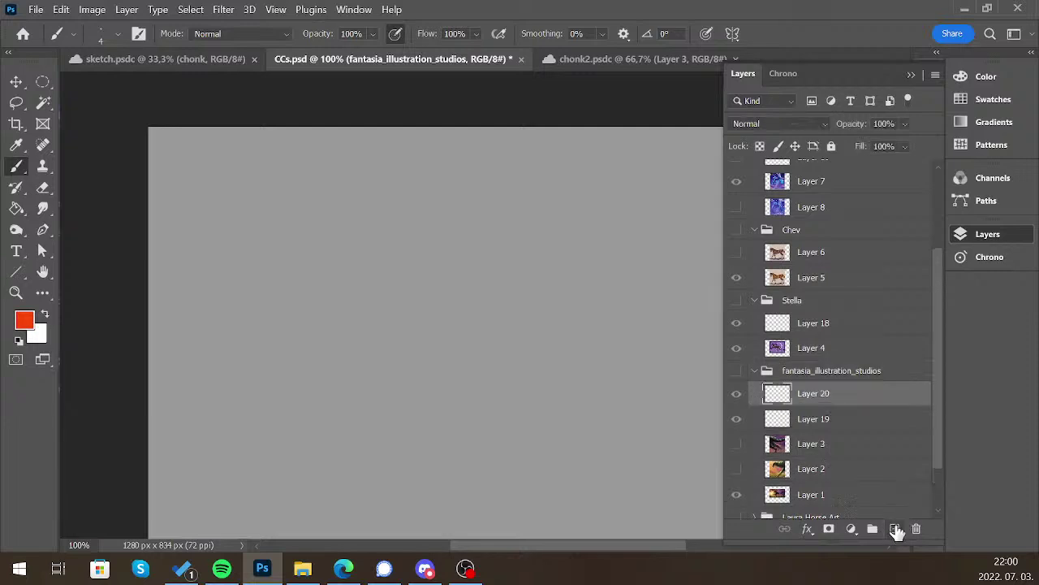
{"action": "left_click_drag", "start_coordinate": [845, 395], "coordinate": [840, 366]}
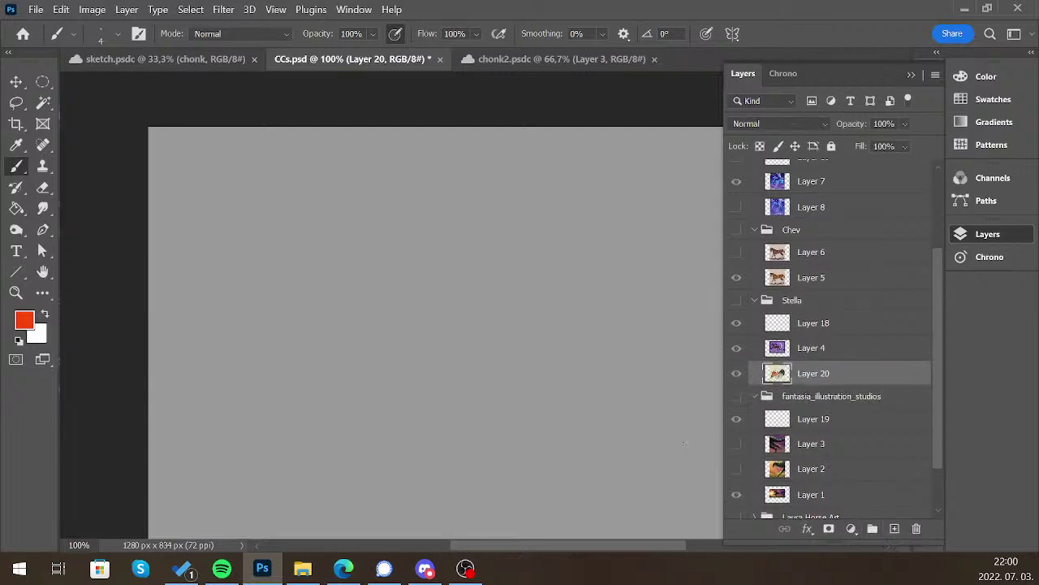
Bring in the two-horse artwork and merge its copies into Layer 20
{"action": "key", "text": "ctrl+j"}
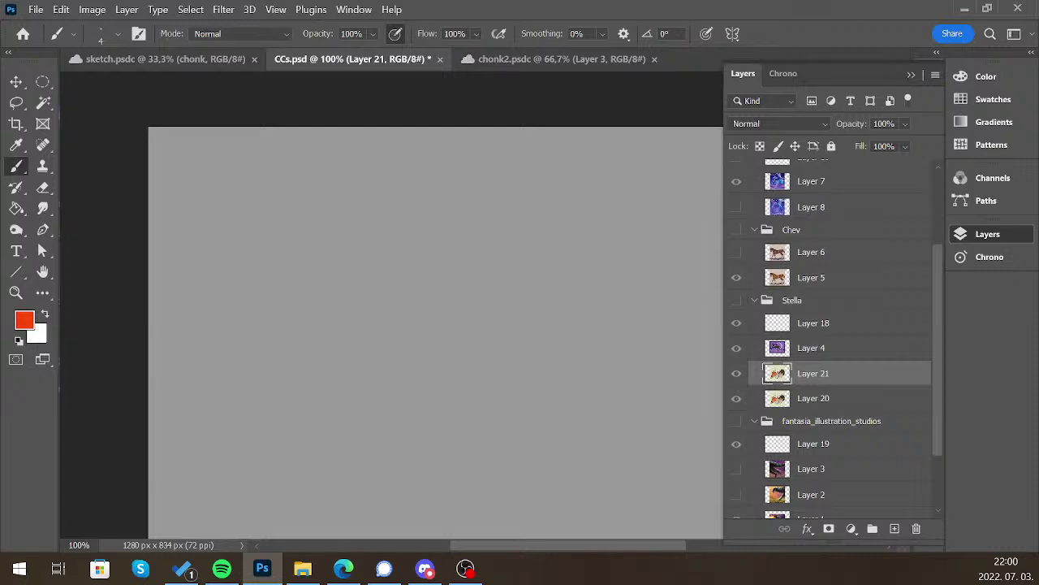
{"action": "key", "text": "alt+Tab"}
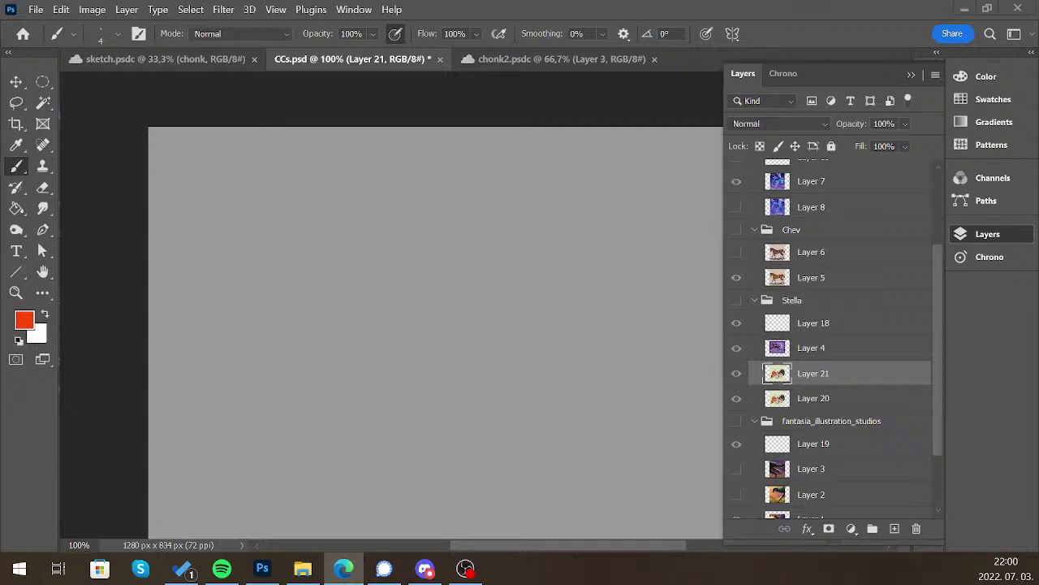
{"action": "key", "text": "alt+Tab"}
{"action": "key", "text": "ctrl+j"}
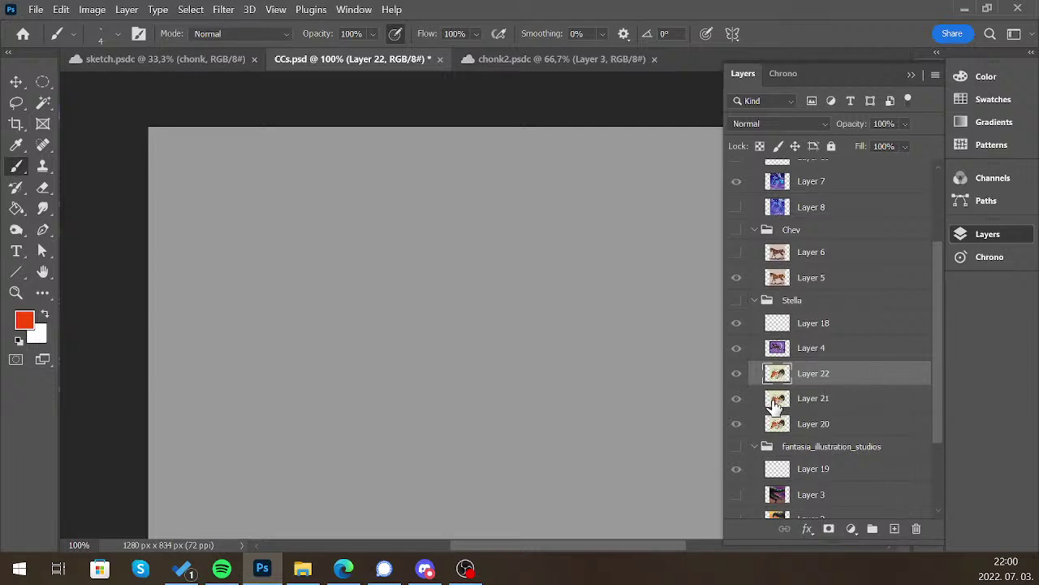
{"action": "key", "text": "ctrl+e"}
{"action": "key", "text": "ctrl+e"}
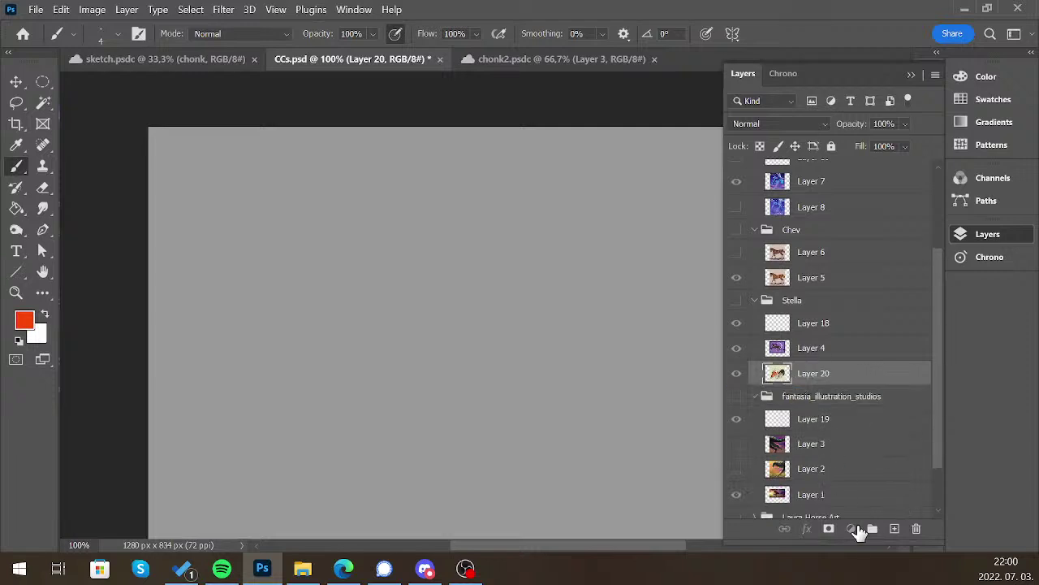
{"action": "left_click", "coordinate": [736, 300]}
{"action": "left_click", "coordinate": [928, 344]}
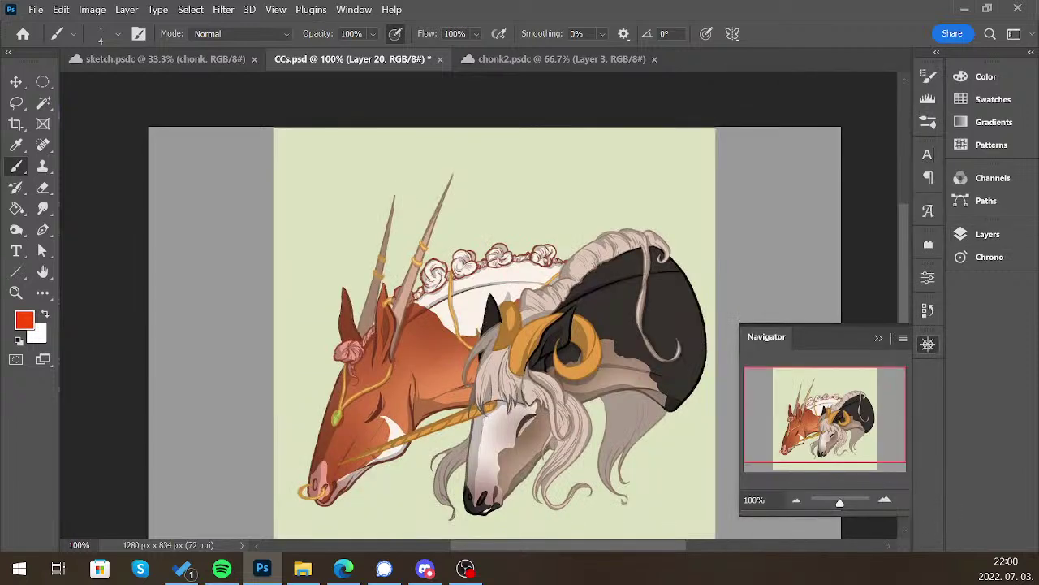
View the two-horse image at 66.67% and back at 100% in the Navigator
{"action": "left_click", "coordinate": [344, 568]}
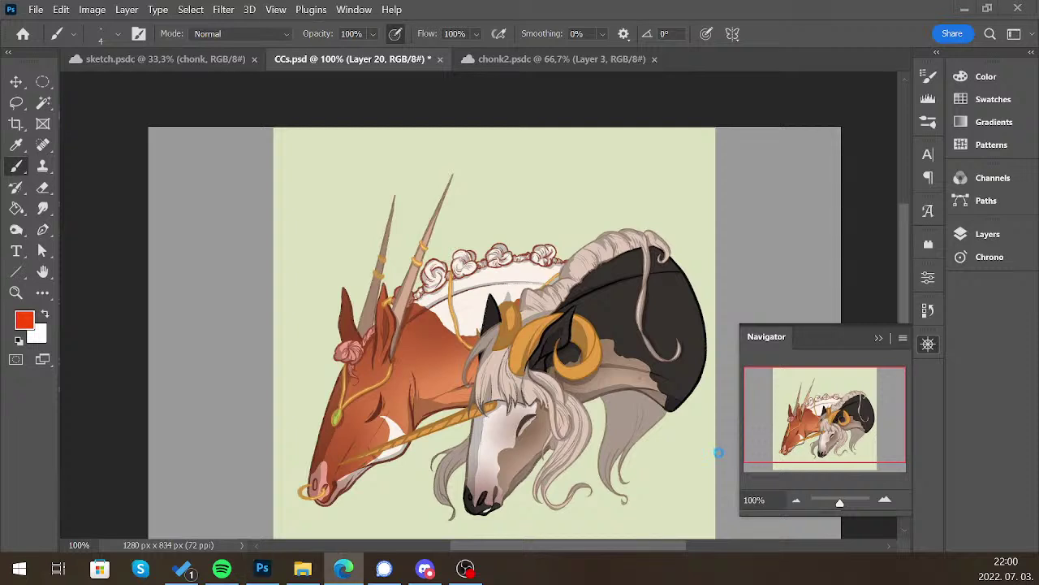
{"action": "left_click", "coordinate": [956, 315]}
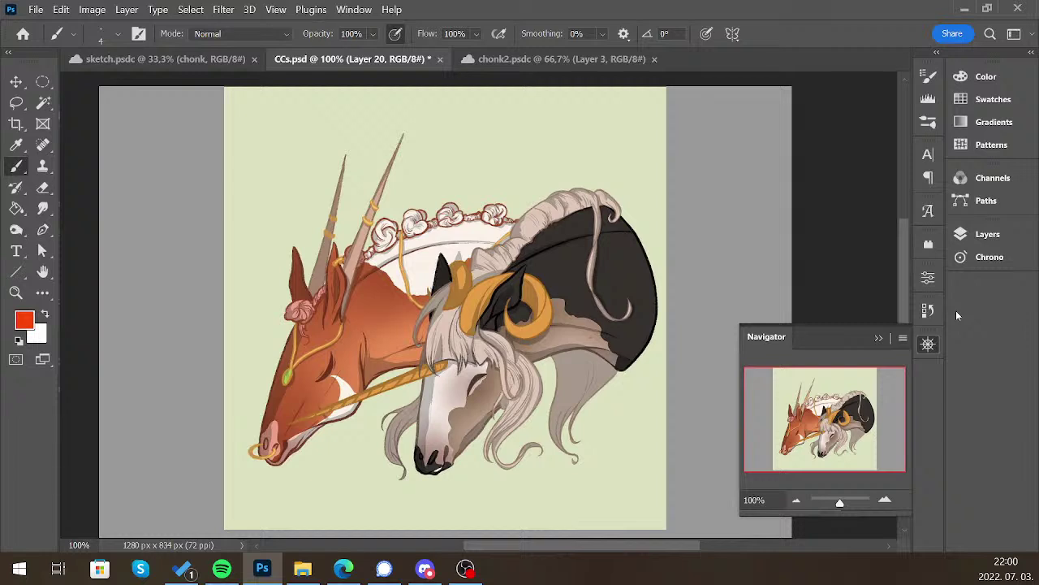
{"action": "left_click", "coordinate": [796, 503]}
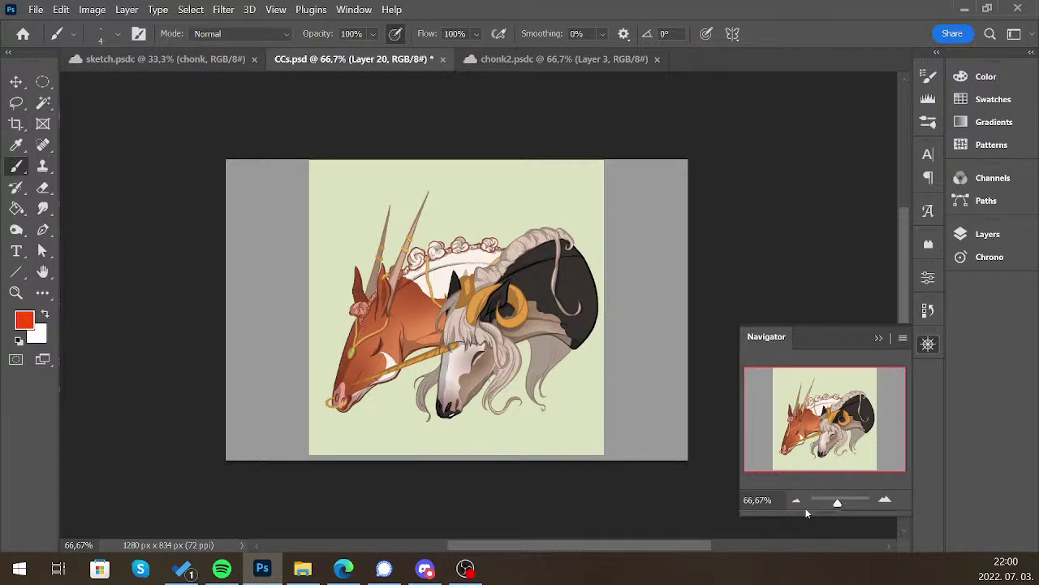
{"action": "left_click", "coordinate": [885, 503]}
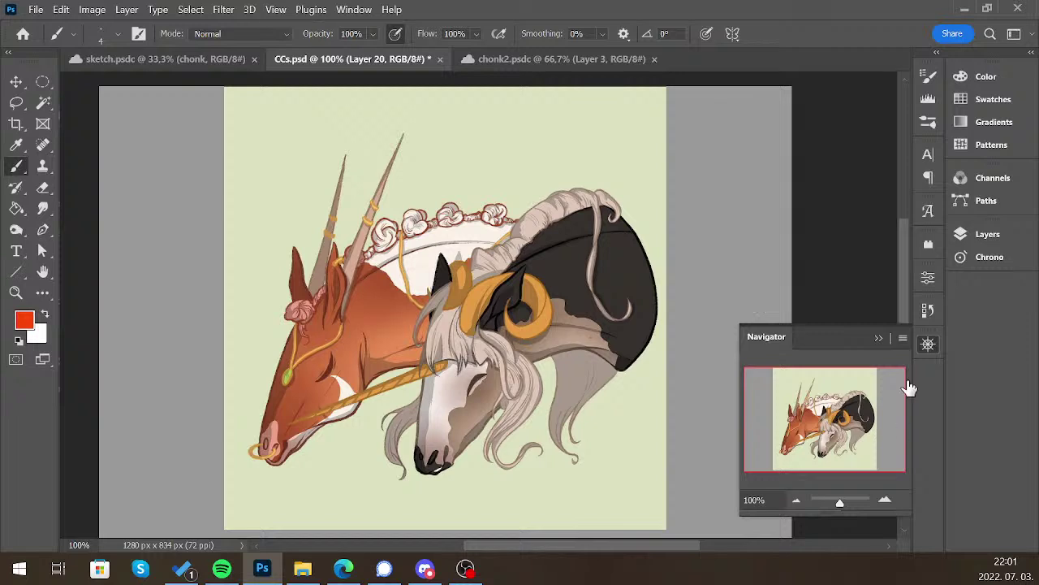
{"action": "left_click", "coordinate": [879, 338]}
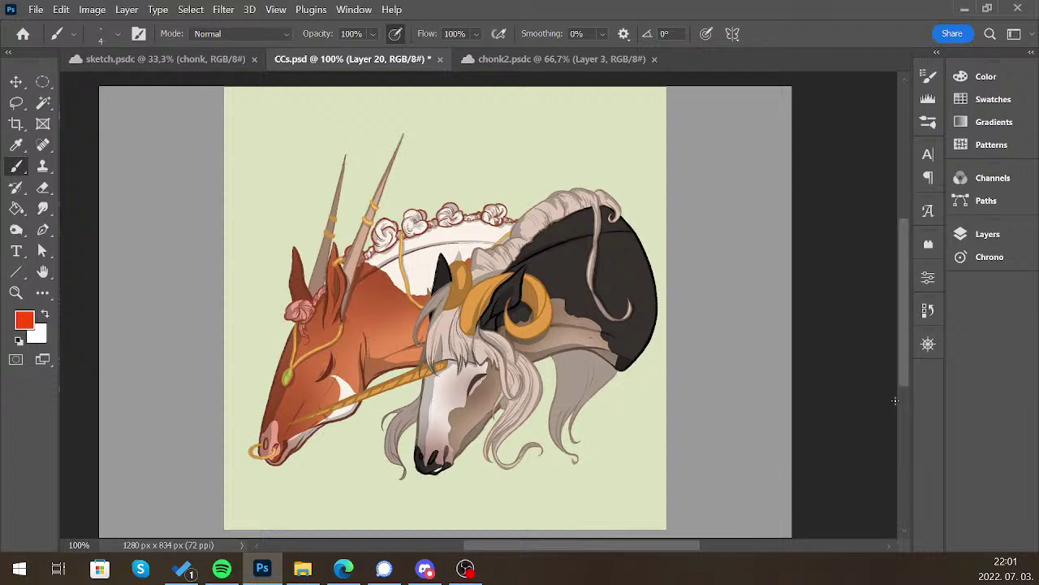
Create Layer 21 and stroke red lines on the red horse's neck, undoing the jaw line
{"action": "left_click", "coordinate": [983, 242]}
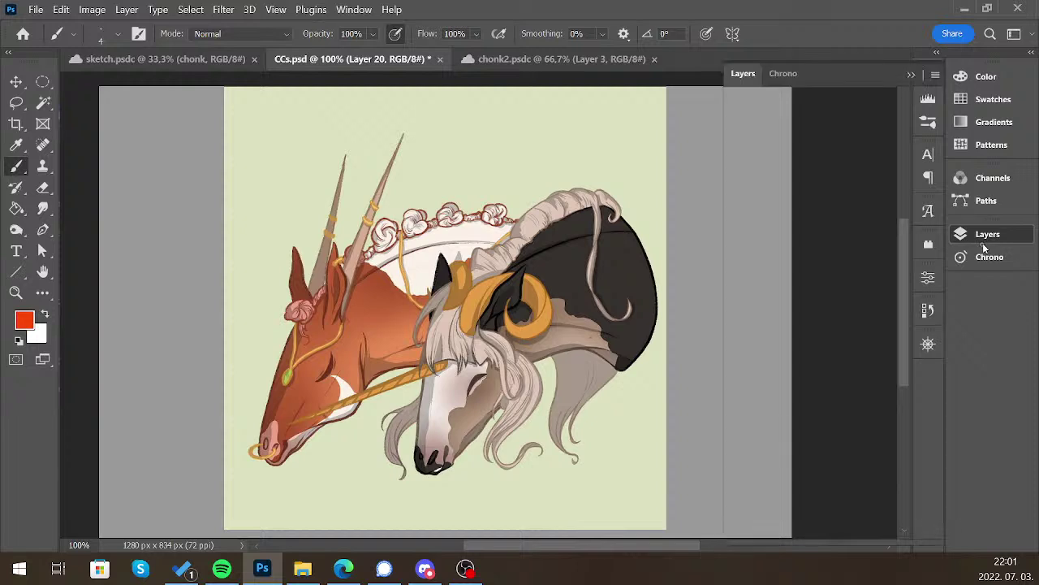
{"action": "left_click", "coordinate": [985, 237]}
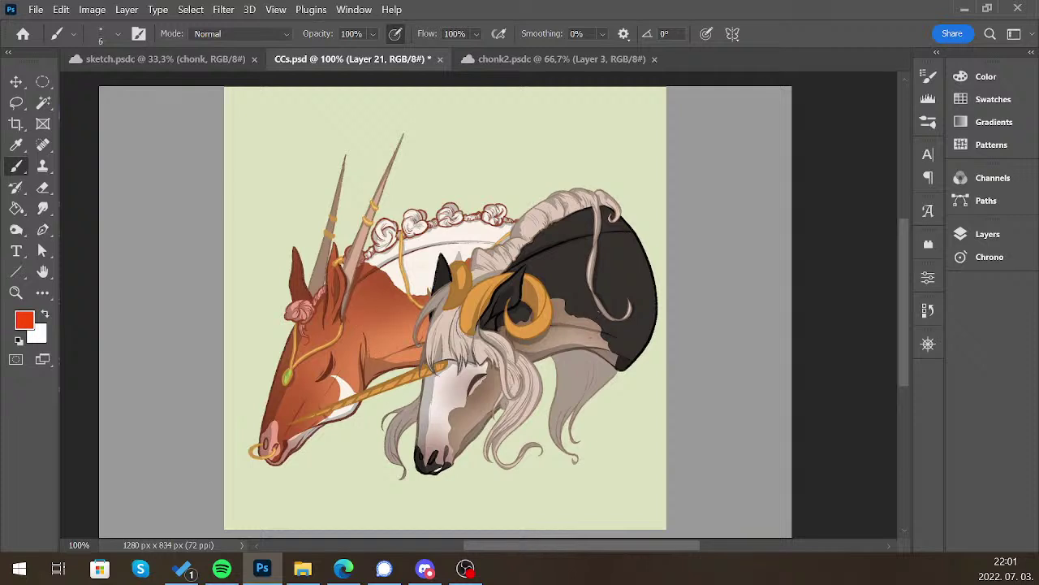
{"action": "left_click_drag", "start_coordinate": [354, 342], "coordinate": [358, 364]}
{"action": "left_click_drag", "start_coordinate": [365, 387], "coordinate": [325, 417]}
{"action": "key", "text": "ctrl+z"}
Zoom to 200% and paint red lines down the chestnut horse's cheek and along its jaw
{"action": "left_click", "coordinate": [928, 344]}
{"action": "key", "text": "ctrl+plus"}
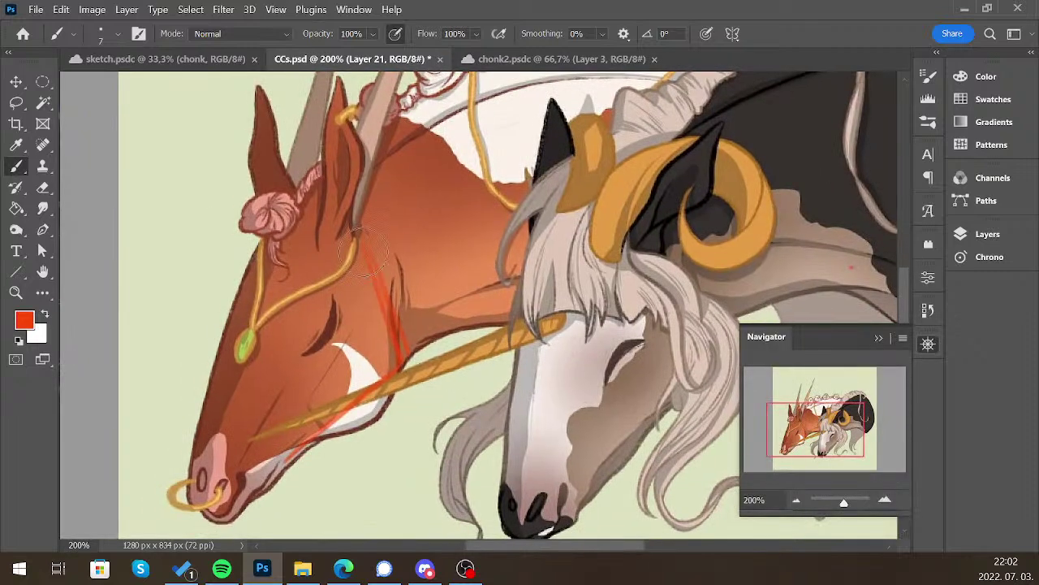
{"action": "left_click_drag", "start_coordinate": [380, 266], "coordinate": [397, 307]}
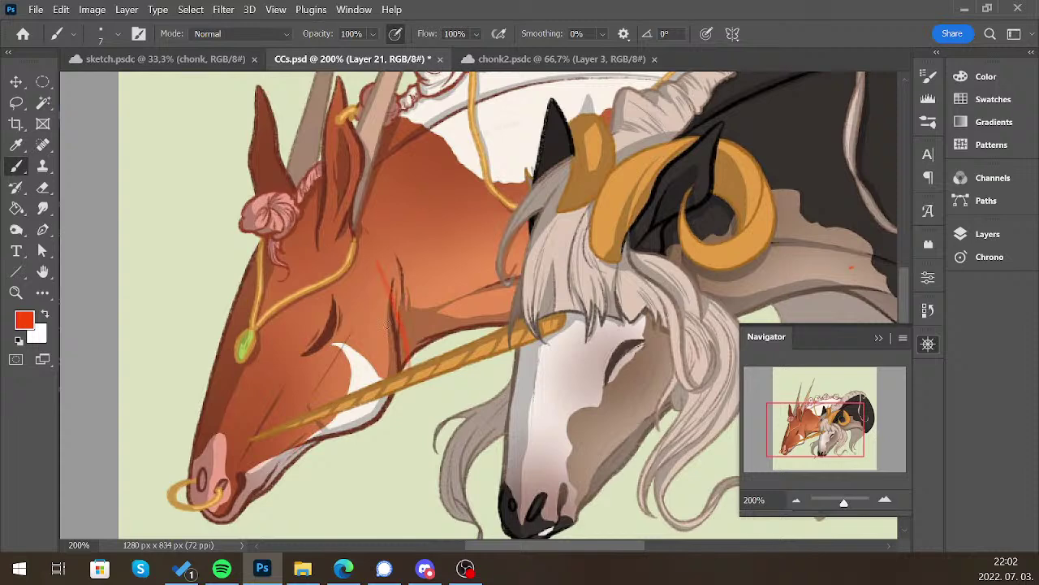
{"action": "mouse_move", "coordinate": [385, 271]}
{"action": "left_mouse_down"}
{"action": "mouse_move", "coordinate": [407, 380]}
{"action": "mouse_move", "coordinate": [383, 424]}
{"action": "left_mouse_up"}
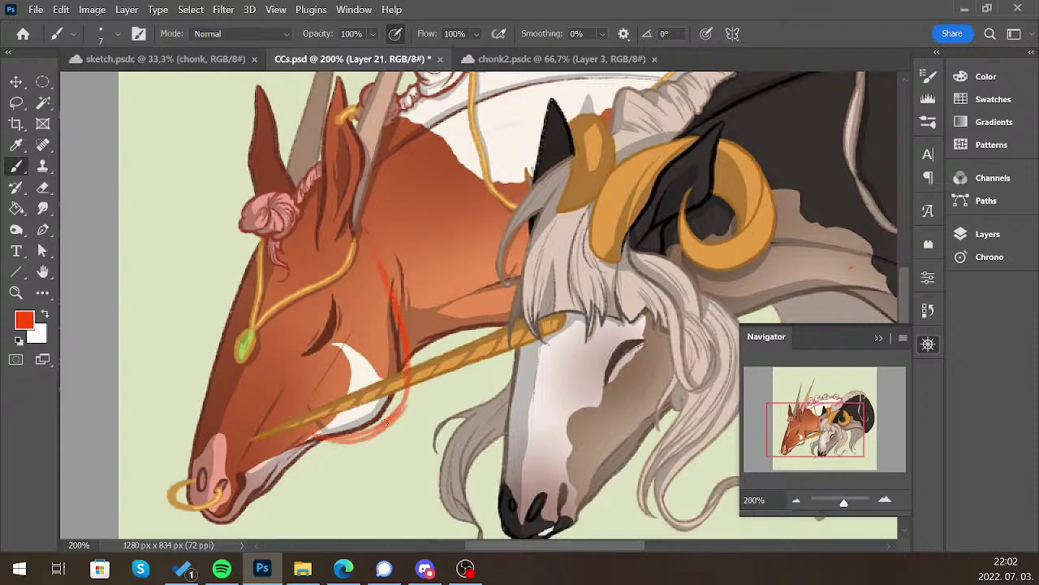
{"action": "key", "text": "ctrl+z"}
{"action": "mouse_move", "coordinate": [323, 436]}
{"action": "left_mouse_down"}
{"action": "mouse_move", "coordinate": [395, 304]}
{"action": "mouse_move", "coordinate": [391, 280]}
{"action": "left_mouse_up"}
{"action": "mouse_move", "coordinate": [312, 438]}
{"action": "left_mouse_down"}
{"action": "mouse_move", "coordinate": [349, 428]}
{"action": "mouse_move", "coordinate": [402, 384]}
{"action": "left_mouse_up"}
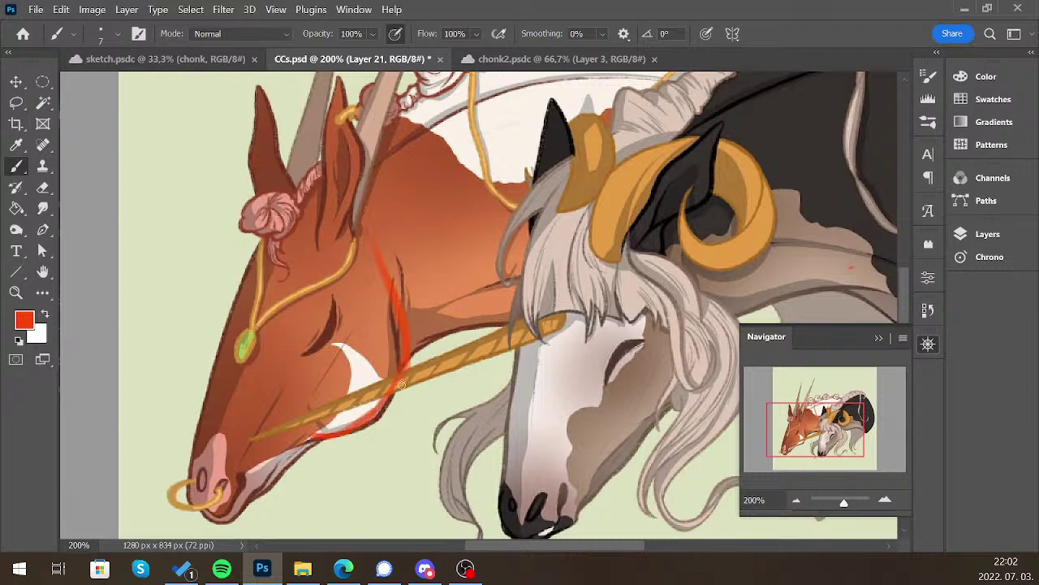
{"action": "left_click_drag", "start_coordinate": [325, 439], "coordinate": [258, 490]}
{"action": "key", "text": "ctrl+z"}
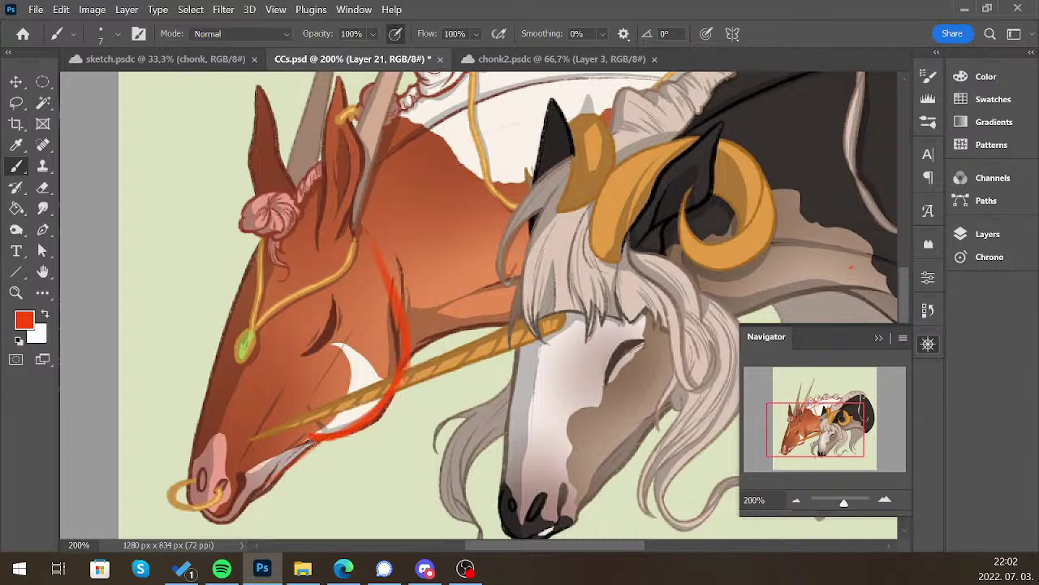
{"action": "left_click_drag", "start_coordinate": [309, 442], "coordinate": [261, 489]}
{"action": "key", "text": "bracketleft"}
{"action": "key", "text": "bracketleft"}
{"action": "left_click_drag", "start_coordinate": [267, 487], "coordinate": [313, 443]}
{"action": "key", "text": "bracketright"}
Extend red lines up the neck, over the ears and forehead, and rework the eye area
{"action": "left_click_drag", "start_coordinate": [376, 258], "coordinate": [322, 167]}
{"action": "left_click_drag", "start_coordinate": [331, 169], "coordinate": [307, 161]}
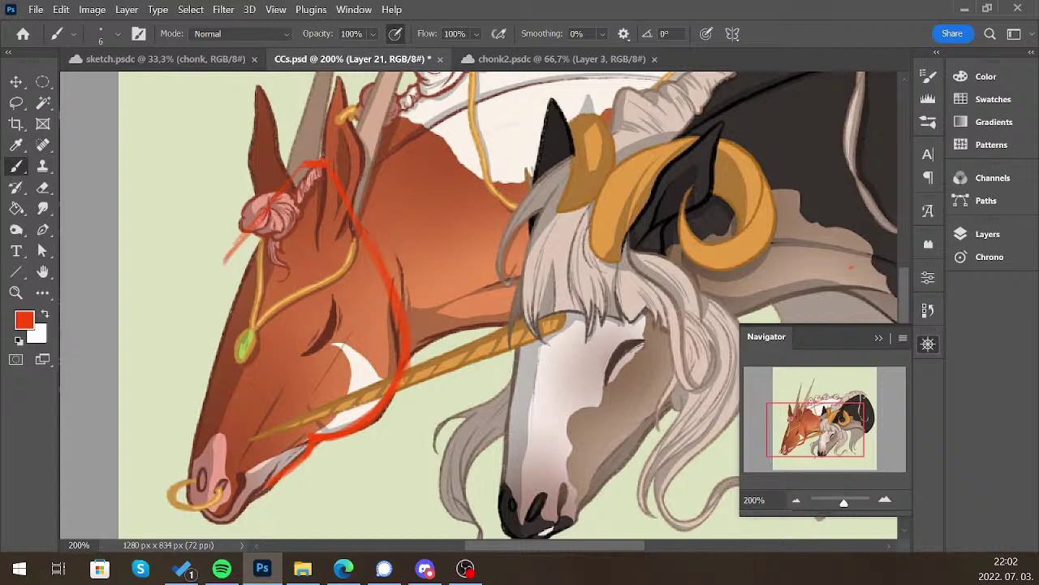
{"action": "left_click_drag", "start_coordinate": [318, 162], "coordinate": [229, 286]}
{"action": "key", "text": "ctrl"}
{"action": "key", "text": "ctrl+z"}
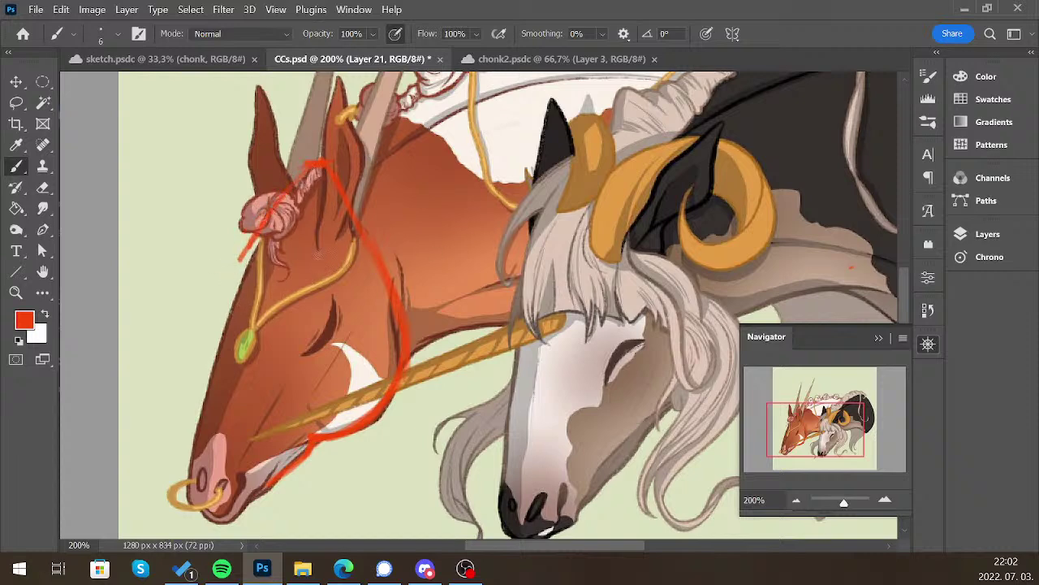
{"action": "left_click_drag", "start_coordinate": [322, 290], "coordinate": [317, 287]}
{"action": "left_click_drag", "start_coordinate": [388, 370], "coordinate": [347, 291]}
{"action": "mouse_move", "coordinate": [246, 253]}
{"action": "left_mouse_down"}
{"action": "mouse_move", "coordinate": [224, 270]}
{"action": "mouse_move", "coordinate": [229, 306]}
{"action": "mouse_move", "coordinate": [199, 439]}
{"action": "mouse_move", "coordinate": [194, 490]}
{"action": "mouse_move", "coordinate": [216, 513]}
{"action": "left_mouse_up"}
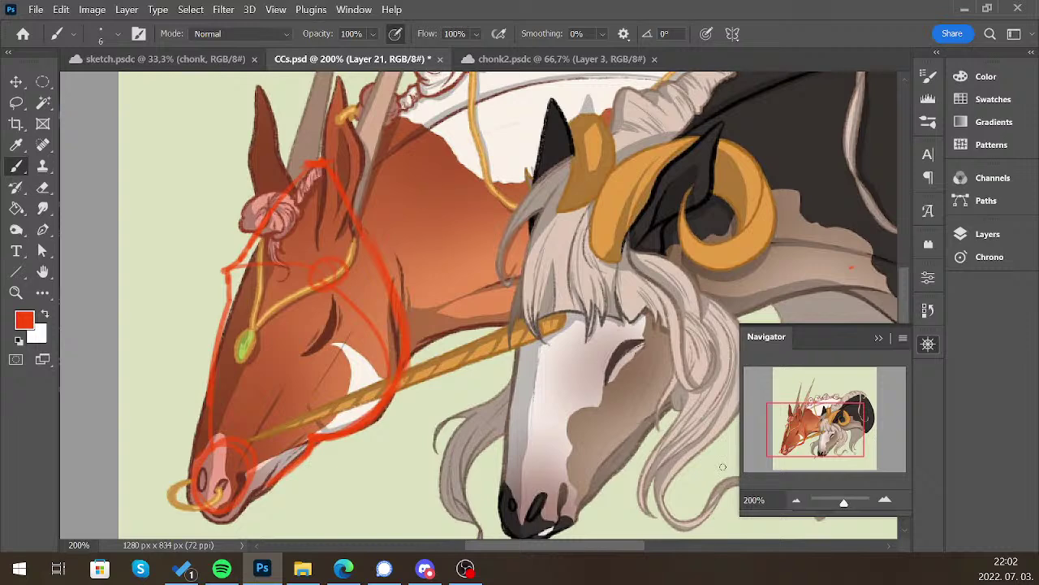
{"action": "mouse_move", "coordinate": [225, 268]}
{"action": "left_mouse_down"}
{"action": "mouse_move", "coordinate": [336, 292]}
{"action": "mouse_move", "coordinate": [344, 275]}
{"action": "mouse_move", "coordinate": [329, 286]}
{"action": "left_mouse_up"}
{"action": "key", "text": "ctrl+z"}
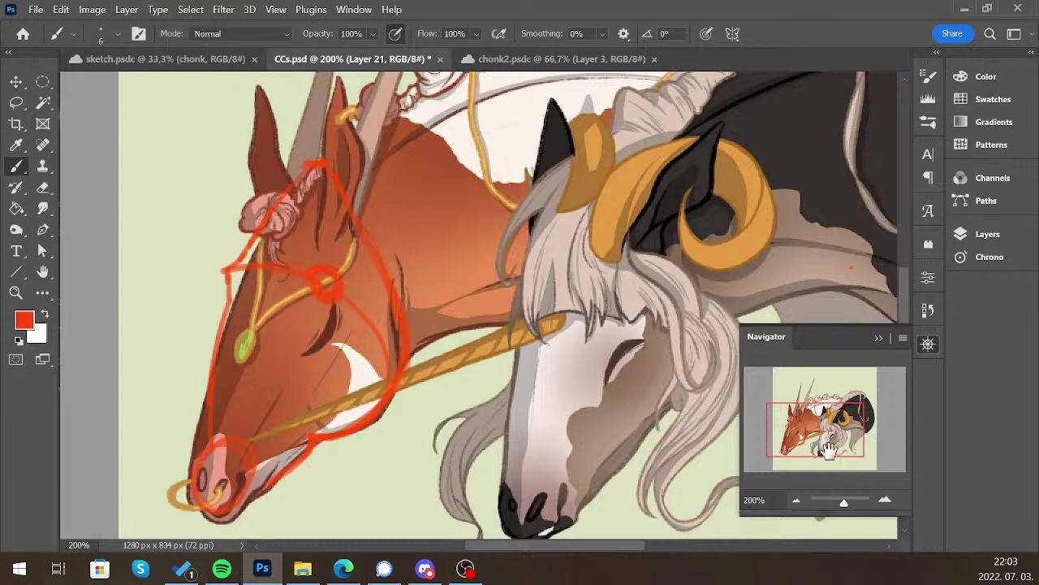
At 100% view, sweep a red arc over the top crest and outline the chestnut horse's left ear
{"action": "left_click", "coordinate": [798, 501]}
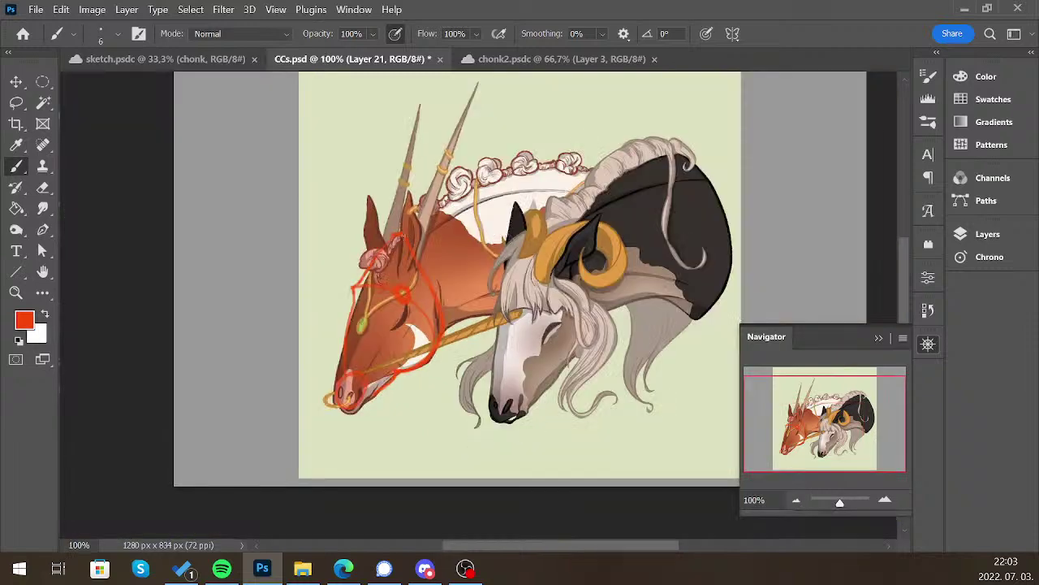
{"action": "left_click_drag", "start_coordinate": [475, 182], "coordinate": [622, 162]}
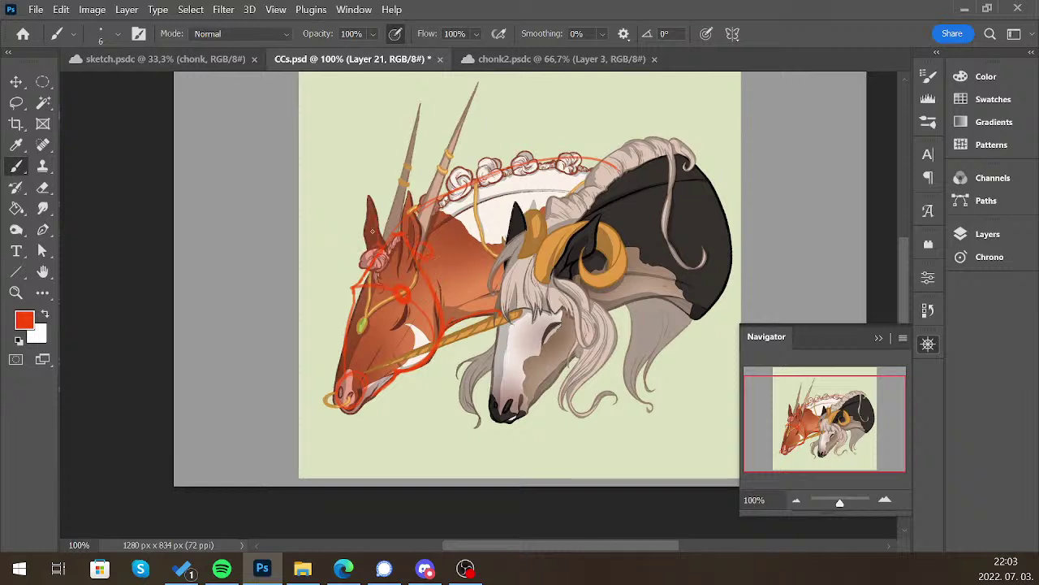
{"action": "mouse_move", "coordinate": [363, 188]}
{"action": "left_mouse_down"}
{"action": "mouse_move", "coordinate": [380, 247]}
{"action": "mouse_move", "coordinate": [347, 195]}
{"action": "mouse_move", "coordinate": [392, 208]}
{"action": "mouse_move", "coordinate": [377, 196]}
{"action": "left_mouse_up"}
Hide Layer 21 and add a new empty layer above Layer 20
{"action": "left_click", "coordinate": [987, 234]}
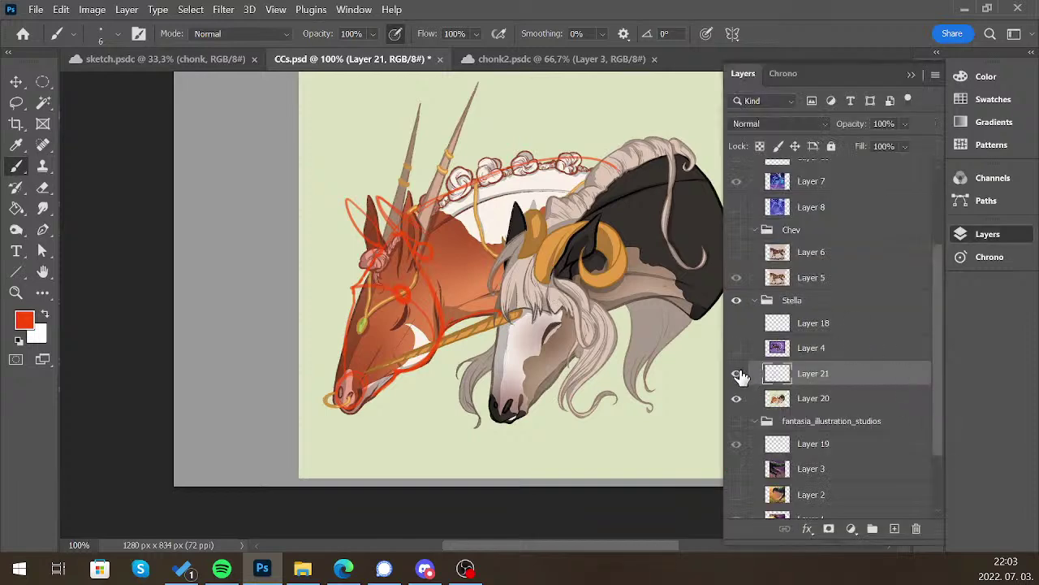
{"action": "left_click", "coordinate": [739, 375]}
{"action": "left_click", "coordinate": [915, 71]}
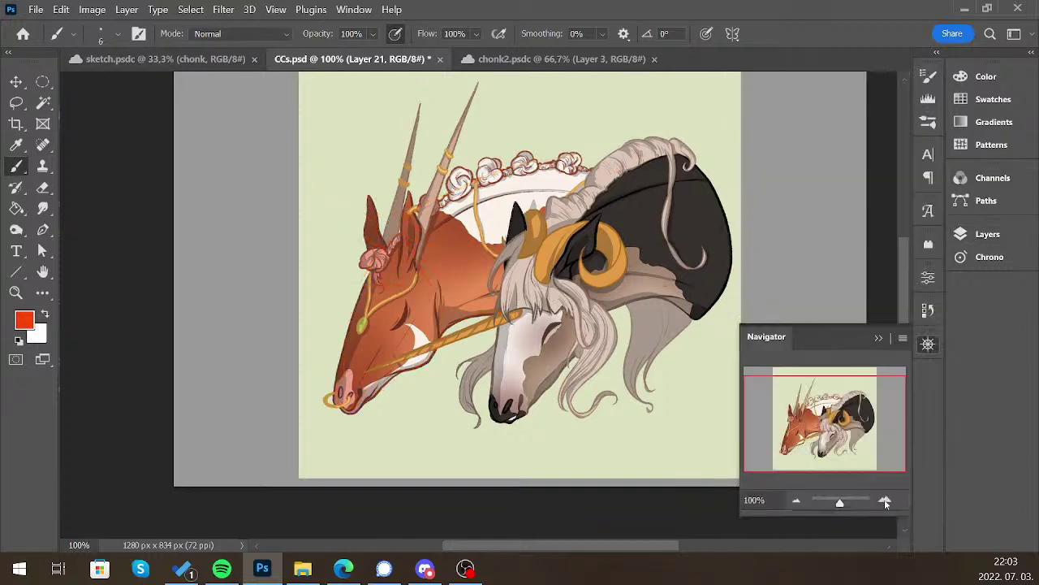
{"action": "left_click", "coordinate": [885, 502]}
{"action": "left_click", "coordinate": [988, 234]}
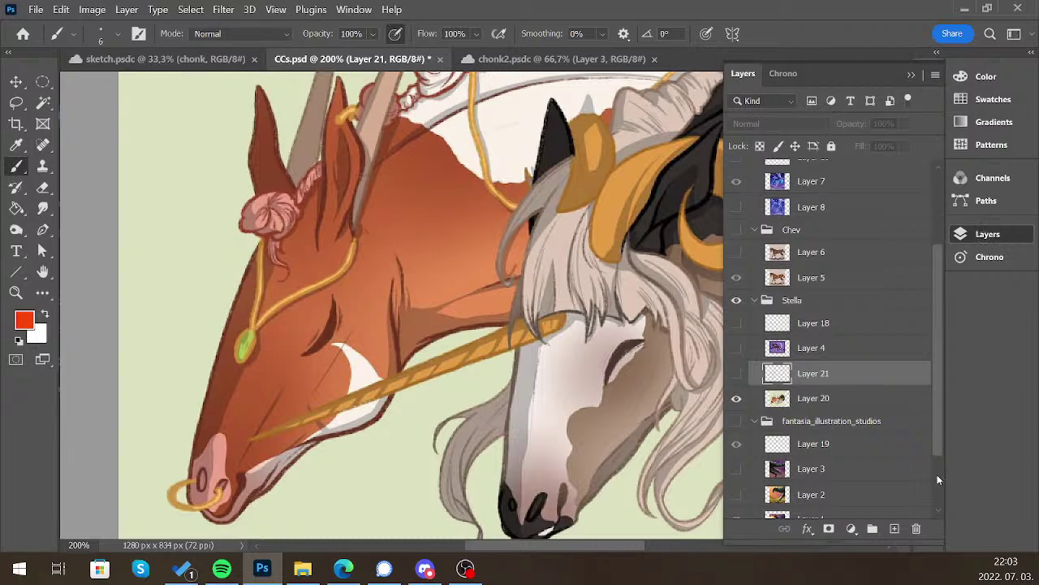
{"action": "left_click", "coordinate": [847, 399]}
{"action": "left_click", "coordinate": [894, 528]}
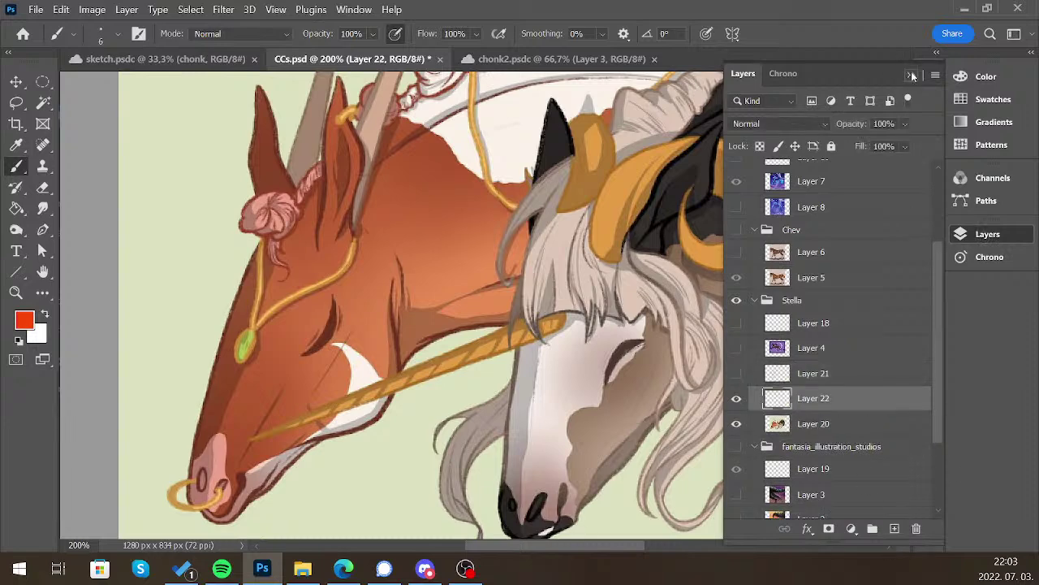
{"action": "left_click", "coordinate": [912, 76]}
Paint a thick red stroke down the chestnut horse's neck, comparing it at 100% and 200%
{"action": "mouse_move", "coordinate": [357, 228]}
{"action": "left_mouse_down"}
{"action": "mouse_move", "coordinate": [383, 285]}
{"action": "mouse_move", "coordinate": [396, 365]}
{"action": "mouse_move", "coordinate": [359, 413]}
{"action": "mouse_move", "coordinate": [398, 382]}
{"action": "mouse_move", "coordinate": [340, 427]}
{"action": "left_mouse_up"}
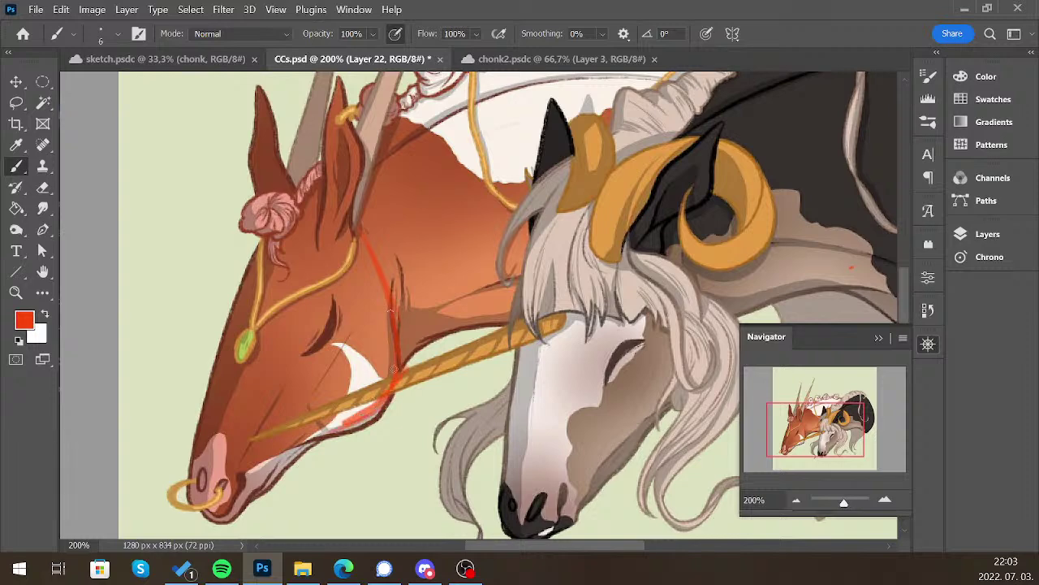
{"action": "mouse_move", "coordinate": [396, 370]}
{"action": "left_mouse_down"}
{"action": "mouse_move", "coordinate": [374, 407]}
{"action": "mouse_move", "coordinate": [382, 402]}
{"action": "mouse_move", "coordinate": [292, 461]}
{"action": "mouse_move", "coordinate": [314, 436]}
{"action": "mouse_move", "coordinate": [272, 484]}
{"action": "mouse_move", "coordinate": [395, 364]}
{"action": "left_mouse_up"}
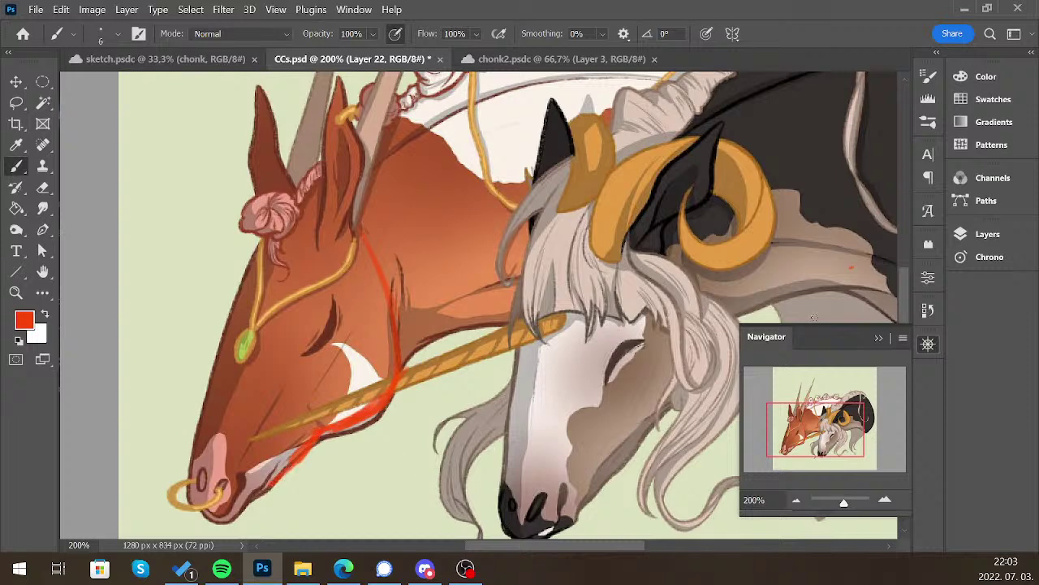
{"action": "left_click", "coordinate": [795, 500]}
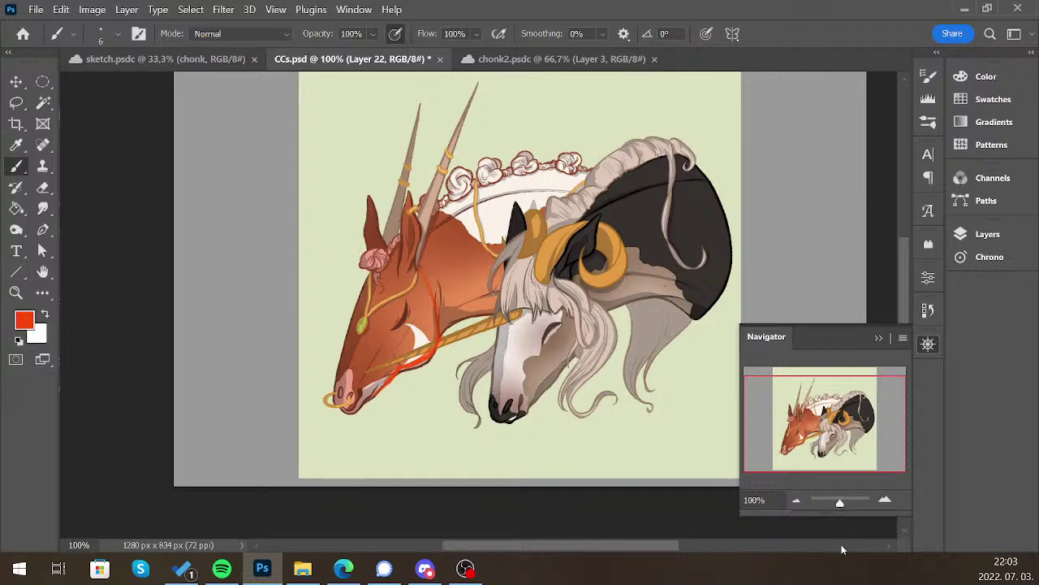
{"action": "left_click", "coordinate": [884, 500]}
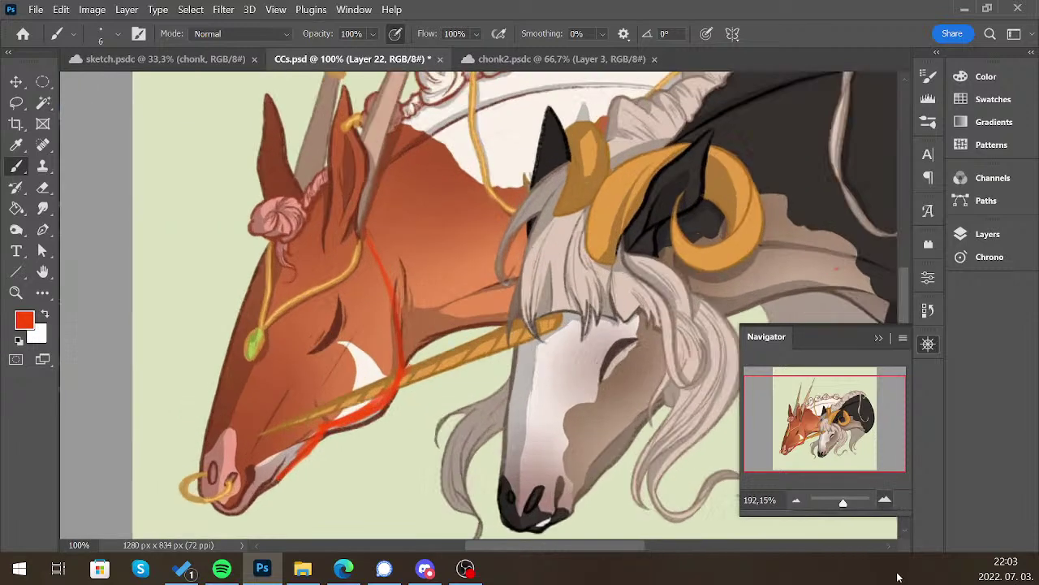
{"action": "key", "text": "ctrl+minus"}
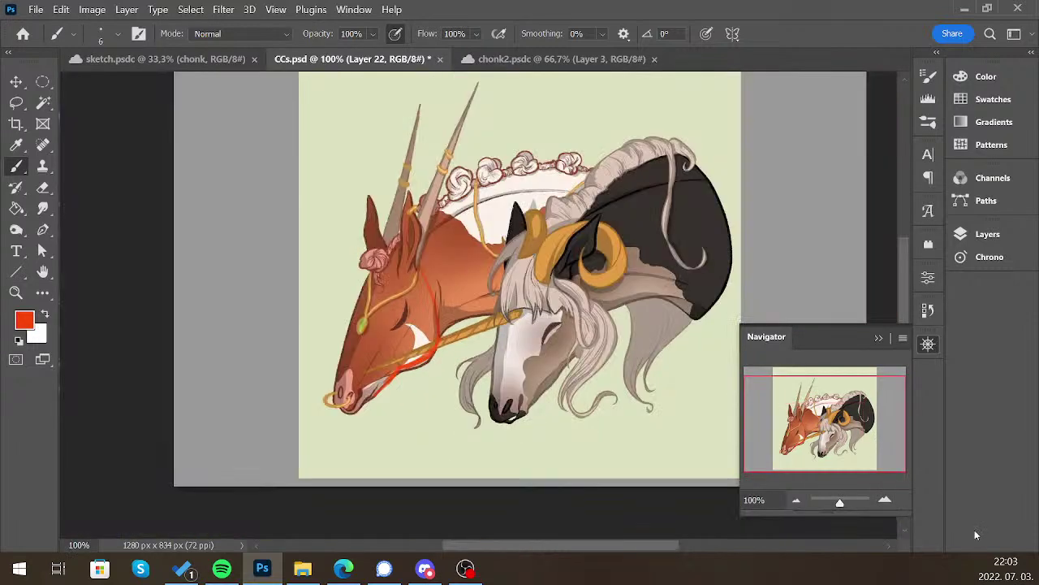
{"action": "left_click", "coordinate": [885, 500]}
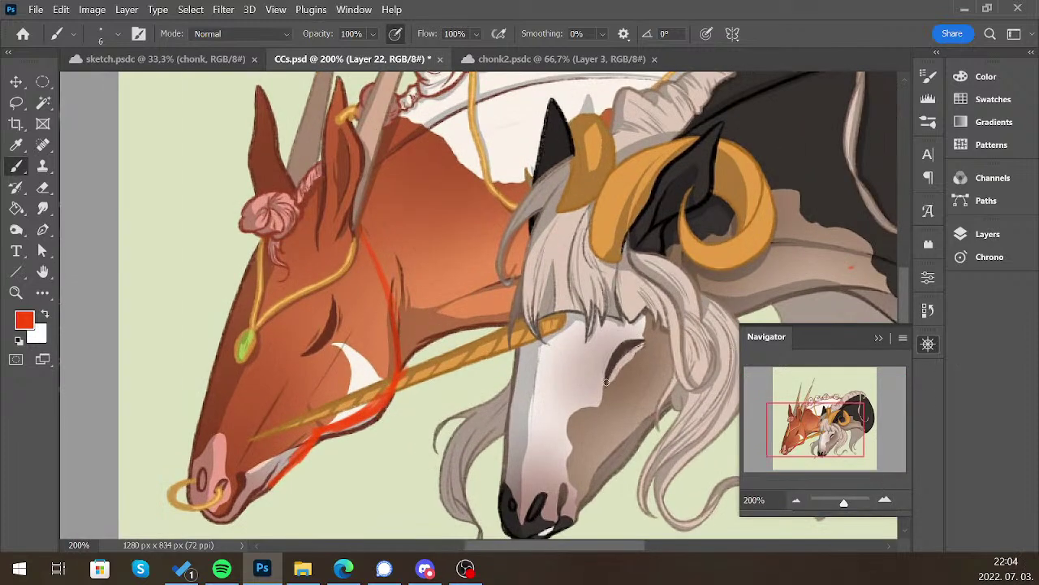
{"action": "left_click_drag", "start_coordinate": [839, 439], "coordinate": [824, 432]}
{"action": "left_click", "coordinate": [797, 500]}
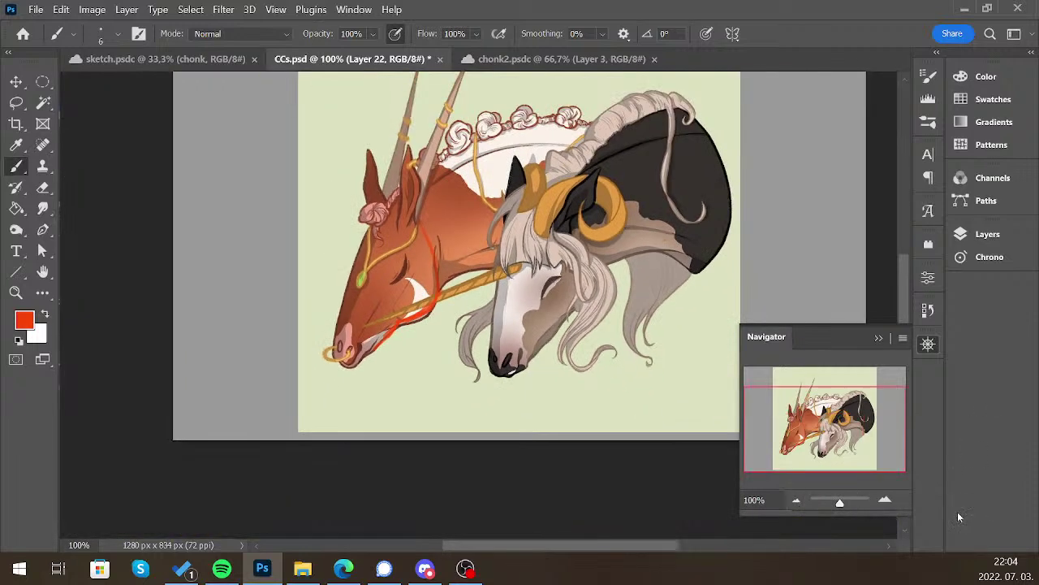
Draw red angle lines above and across the horns and mark the muzzle tip
{"action": "left_click_drag", "start_coordinate": [865, 441], "coordinate": [905, 446]}
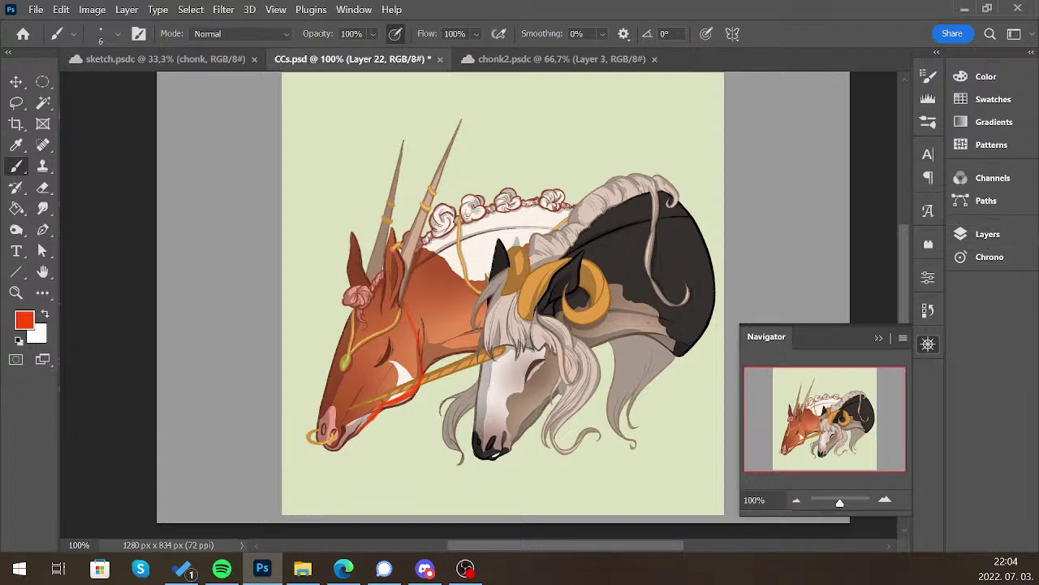
{"action": "left_click_drag", "start_coordinate": [401, 133], "coordinate": [491, 105]}
{"action": "left_click_drag", "start_coordinate": [352, 233], "coordinate": [416, 214]}
{"action": "left_click_drag", "start_coordinate": [339, 239], "coordinate": [415, 215]}
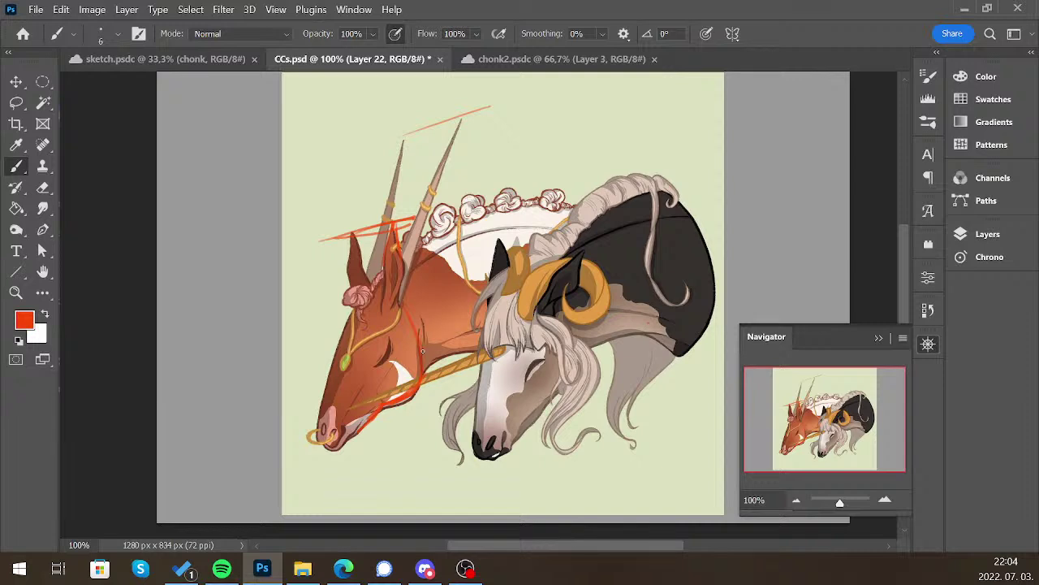
{"action": "left_click_drag", "start_coordinate": [325, 428], "coordinate": [336, 419]}
Sketch three red lines across the ram-horned horse's head and view it at 50%
{"action": "mouse_move", "coordinate": [471, 245]}
{"action": "left_mouse_down"}
{"action": "mouse_move", "coordinate": [592, 237]}
{"action": "mouse_move", "coordinate": [459, 250]}
{"action": "mouse_move", "coordinate": [626, 225]}
{"action": "left_mouse_up"}
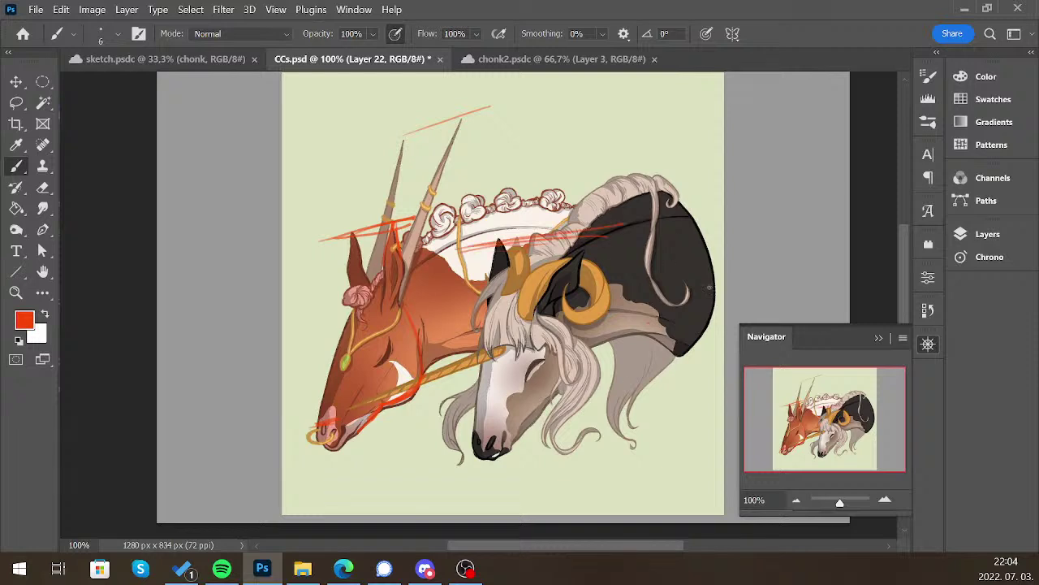
{"action": "mouse_move", "coordinate": [467, 290]}
{"action": "left_mouse_down"}
{"action": "mouse_move", "coordinate": [611, 251]}
{"action": "mouse_move", "coordinate": [531, 268]}
{"action": "left_mouse_up"}
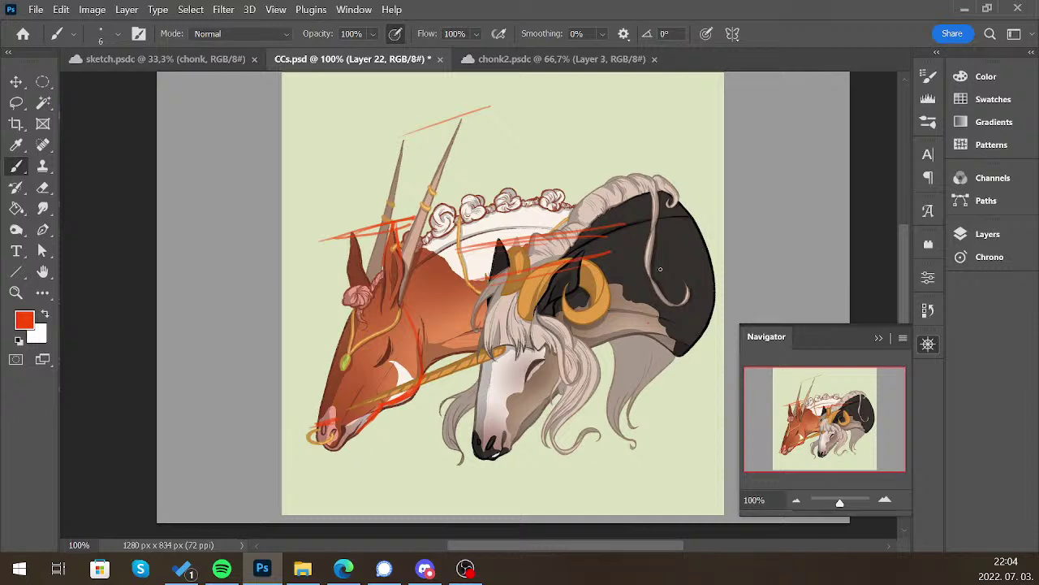
{"action": "left_click_drag", "start_coordinate": [460, 276], "coordinate": [558, 257]}
{"action": "left_click", "coordinate": [797, 500]}
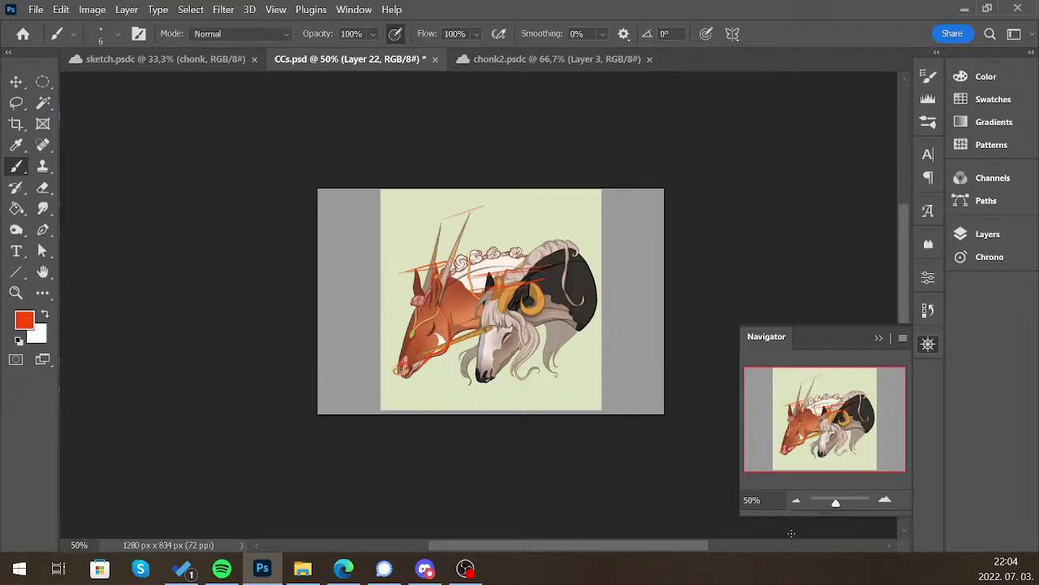
Hide Layer 22 and Layer 20, show the night horse group and select its artwork layer
{"action": "key", "text": "F7"}
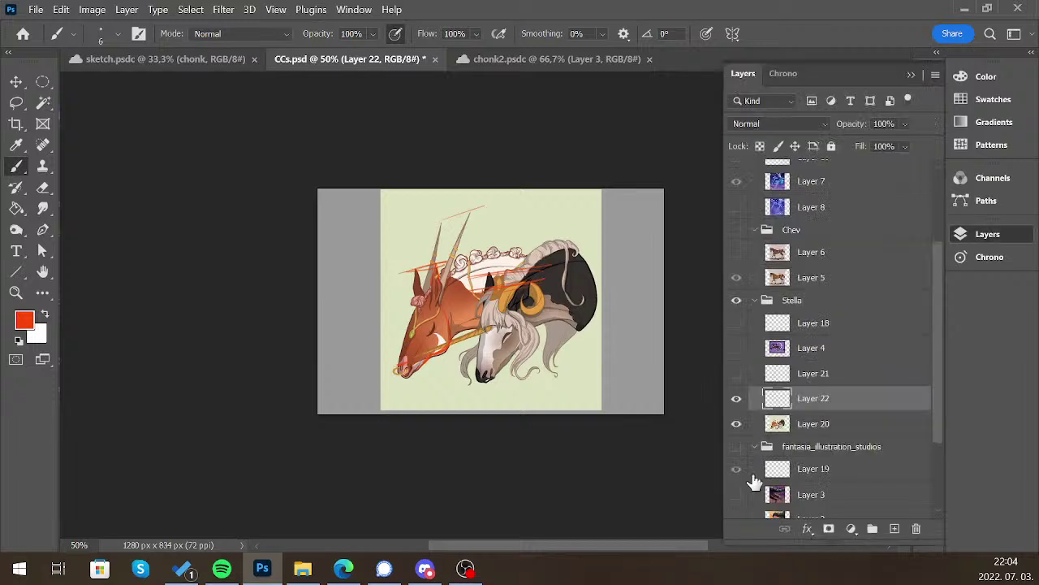
{"action": "left_click", "coordinate": [735, 399]}
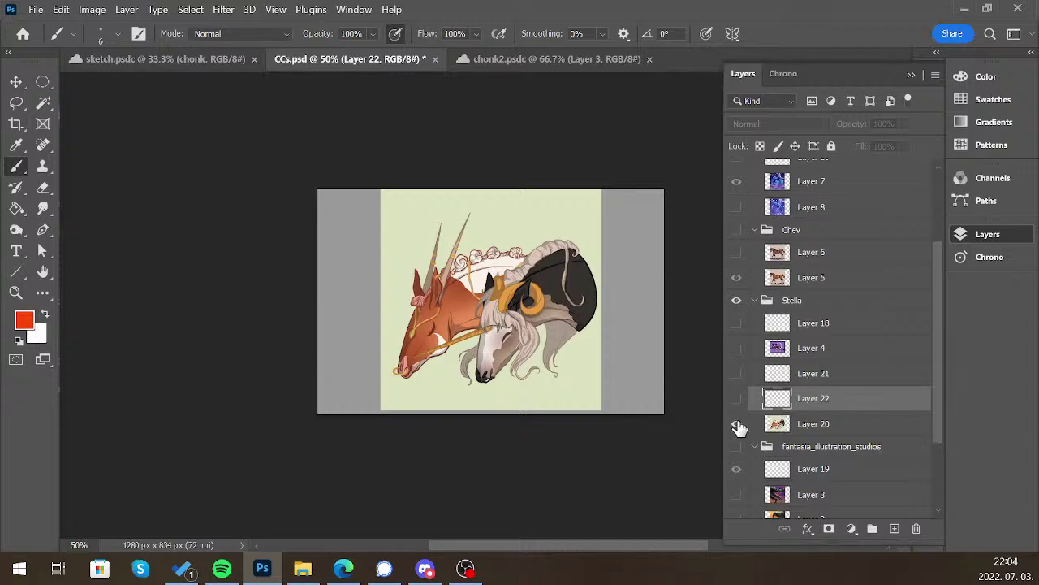
{"action": "left_click", "coordinate": [737, 424]}
{"action": "scroll", "coordinate": [938, 446], "scroll_direction": "down", "scroll_amount": 3}
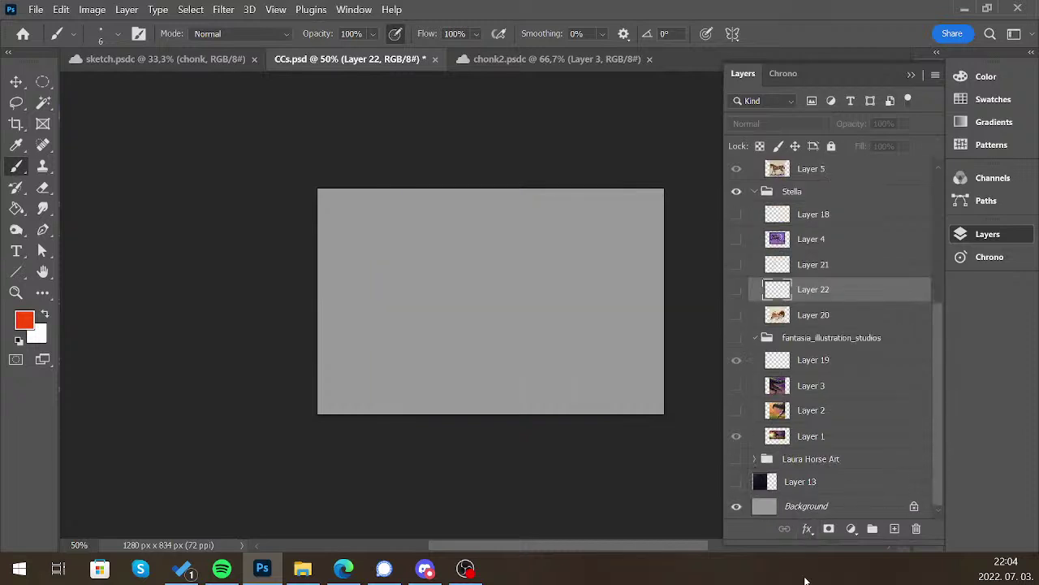
{"action": "left_click", "coordinate": [736, 459]}
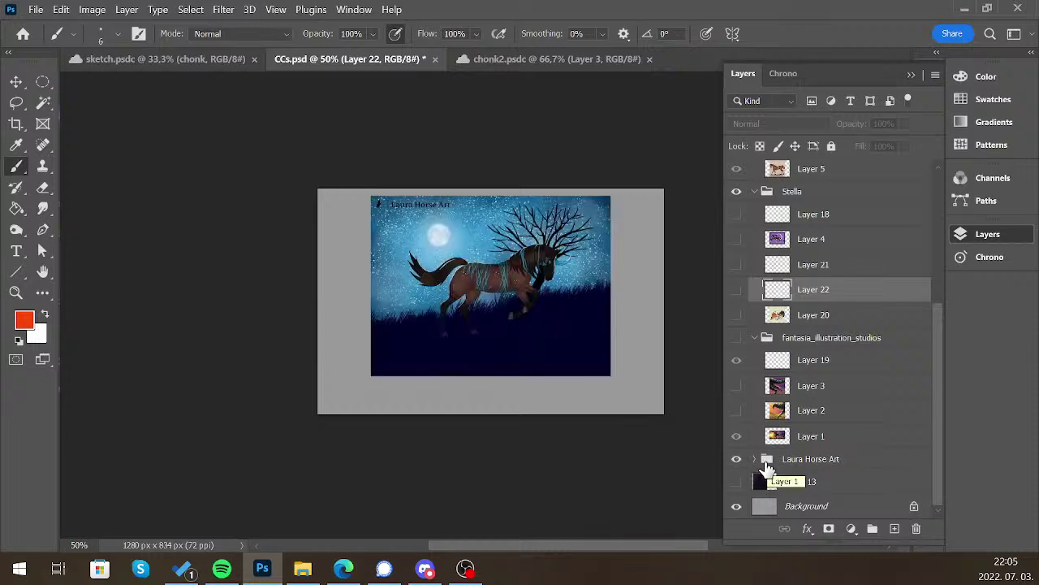
{"action": "left_click", "coordinate": [754, 459]}
{"action": "left_click", "coordinate": [823, 482]}
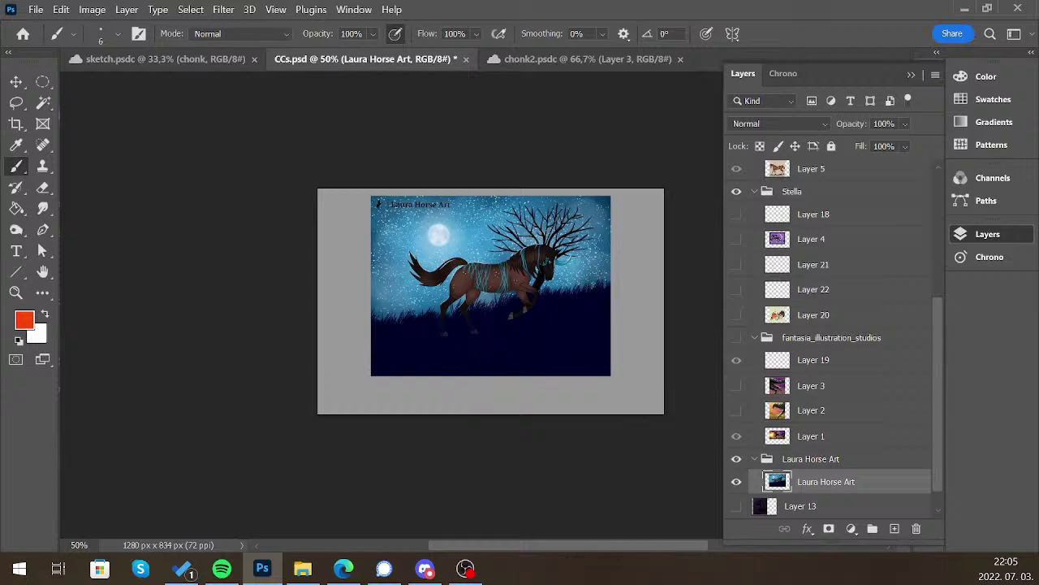
{"action": "key", "text": "alt+Tab"}
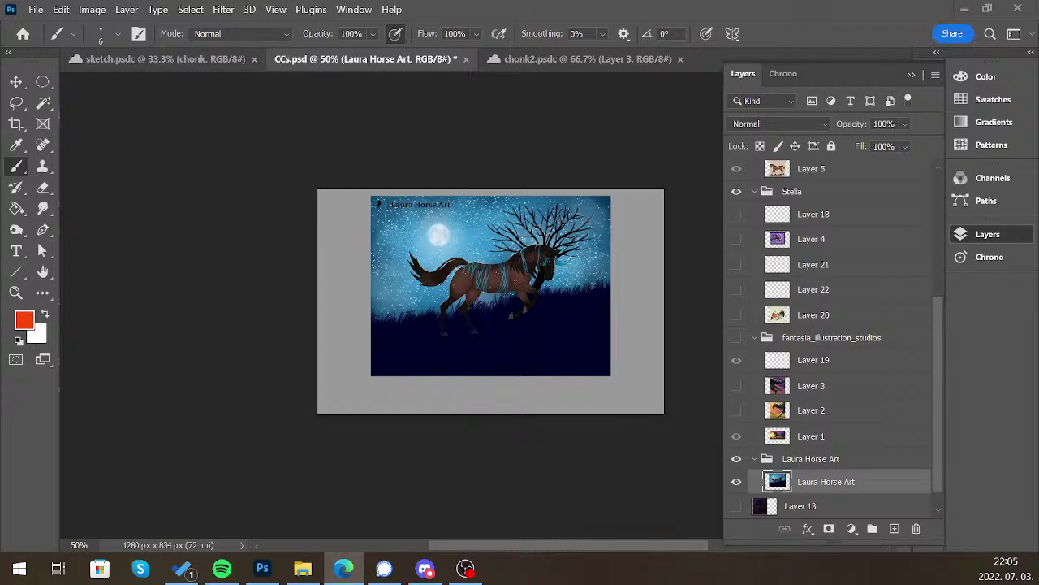
Zoom in on the night horse in the Navigator, then back out to the whole image
{"action": "left_click", "coordinate": [911, 73]}
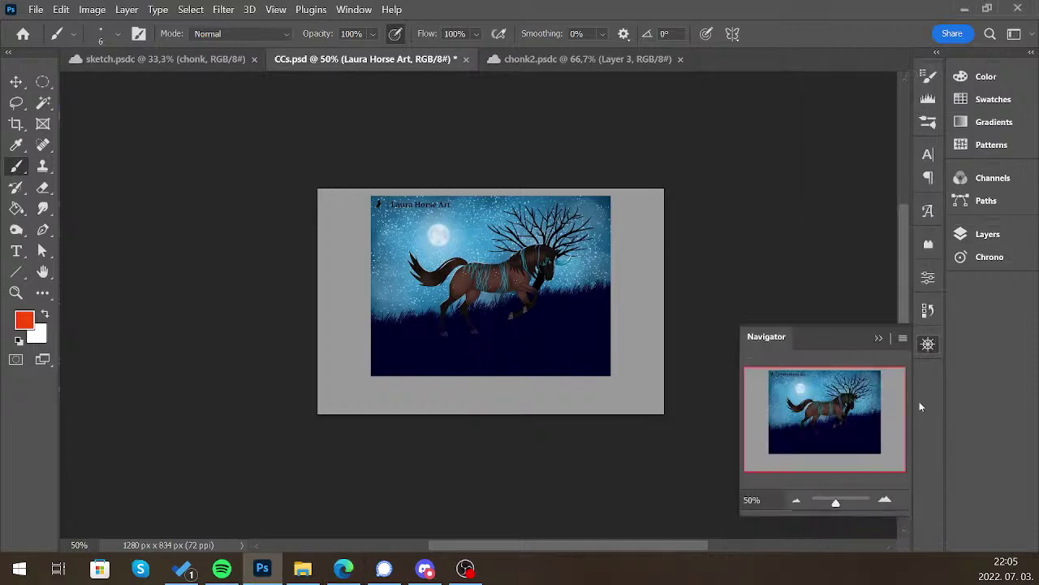
{"action": "left_click", "coordinate": [885, 500]}
{"action": "left_click", "coordinate": [885, 500]}
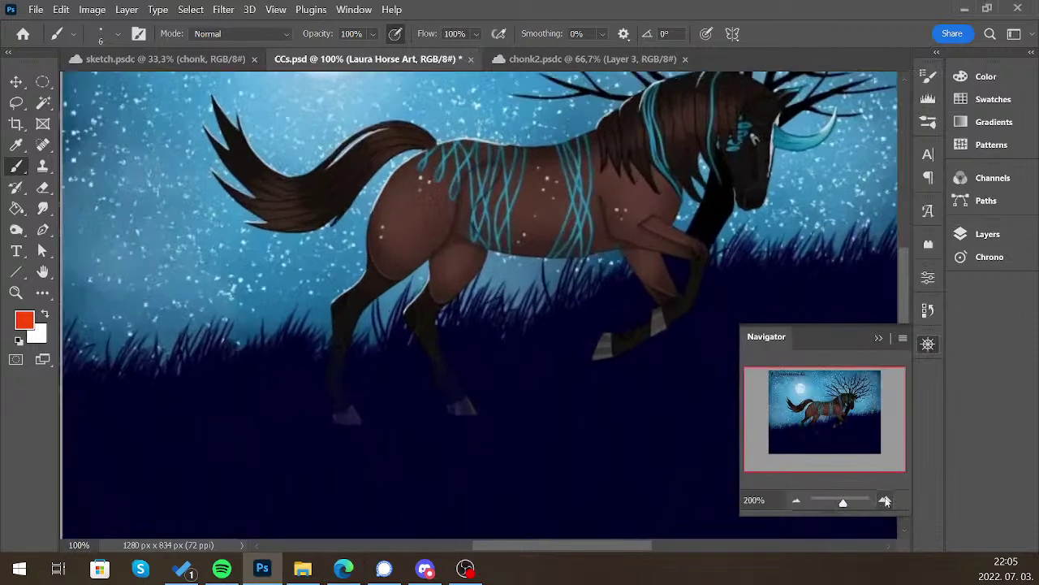
{"action": "left_click_drag", "start_coordinate": [852, 416], "coordinate": [861, 420]}
{"action": "key", "text": "ctrl+minus"}
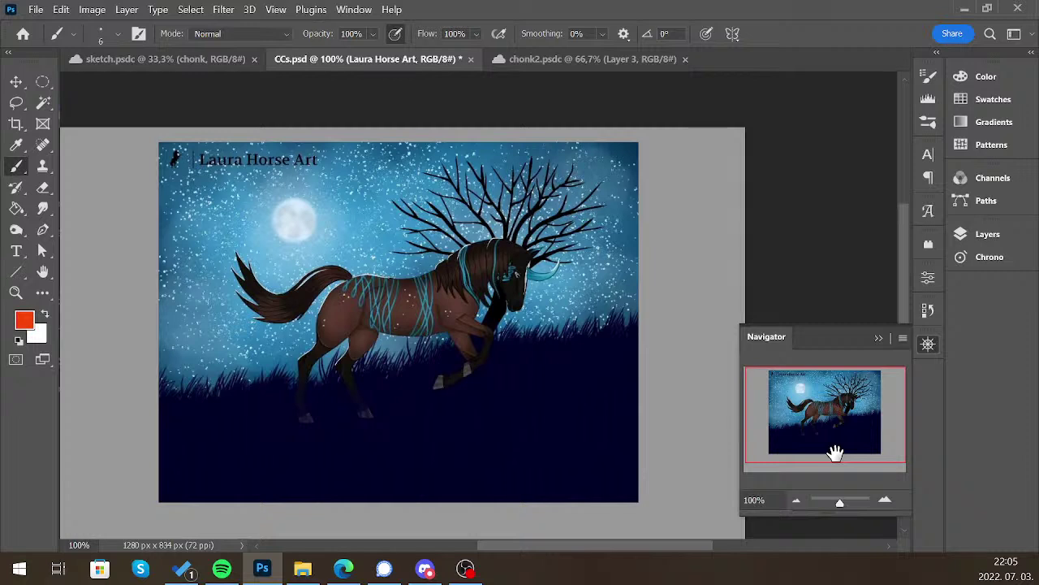
Select the regular Brush tool and swap the foreground colour to white
{"action": "left_click", "coordinate": [15, 187]}
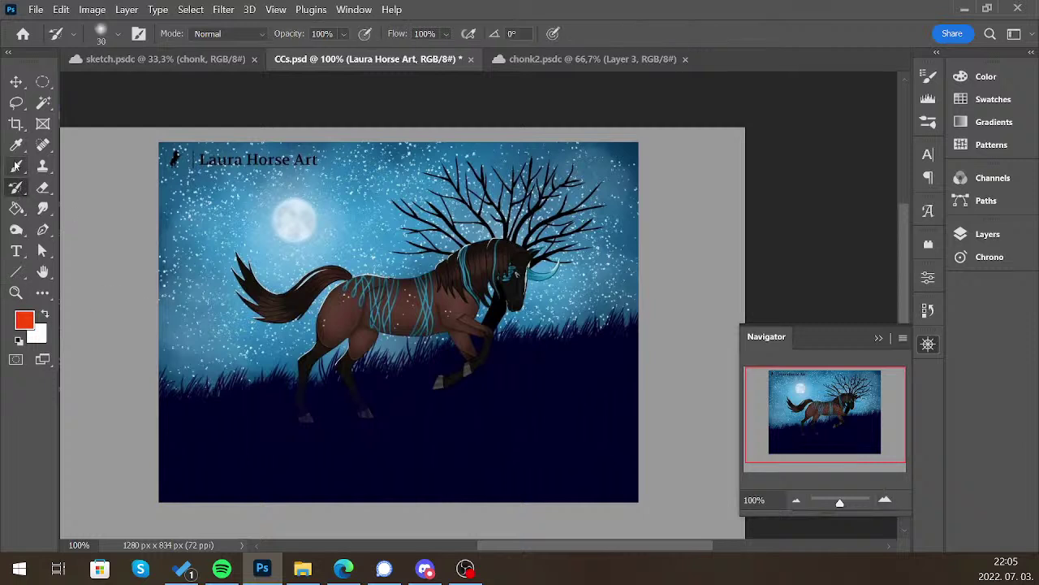
{"action": "left_click", "coordinate": [16, 165]}
{"action": "key", "text": "x"}
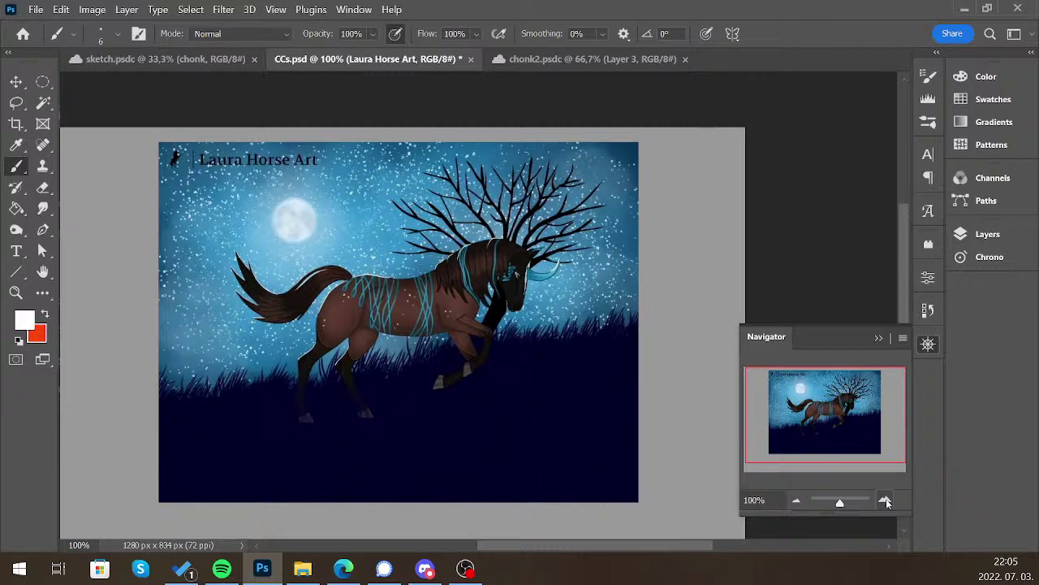
{"action": "mouse_move", "coordinate": [425, 568]}
Zoom in and centre the view on the horse, with the Layers list showing again
{"action": "left_click", "coordinate": [885, 501]}
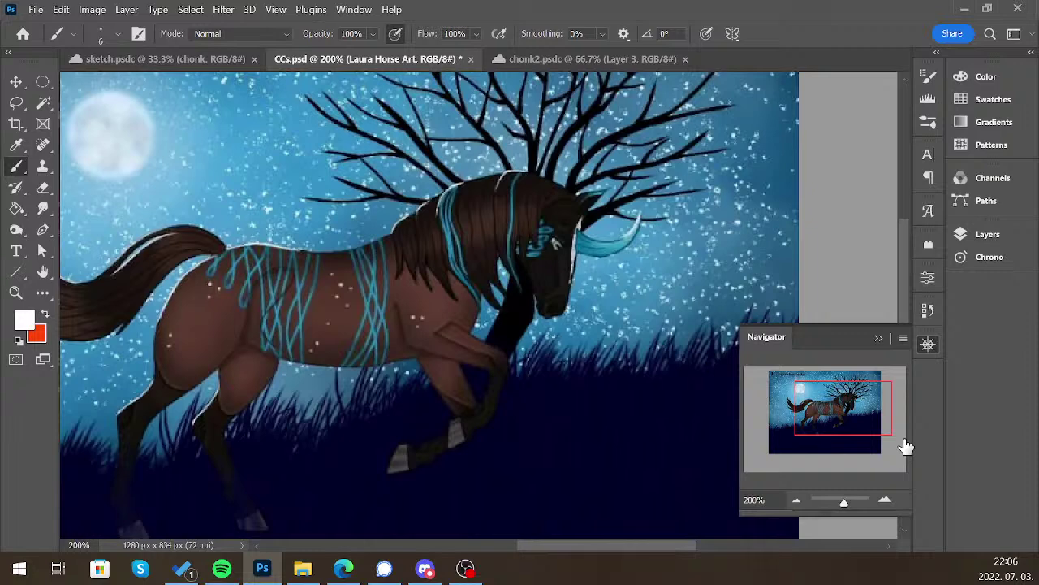
{"action": "left_click_drag", "start_coordinate": [855, 417], "coordinate": [847, 423]}
{"action": "left_click_drag", "start_coordinate": [855, 385], "coordinate": [852, 382]}
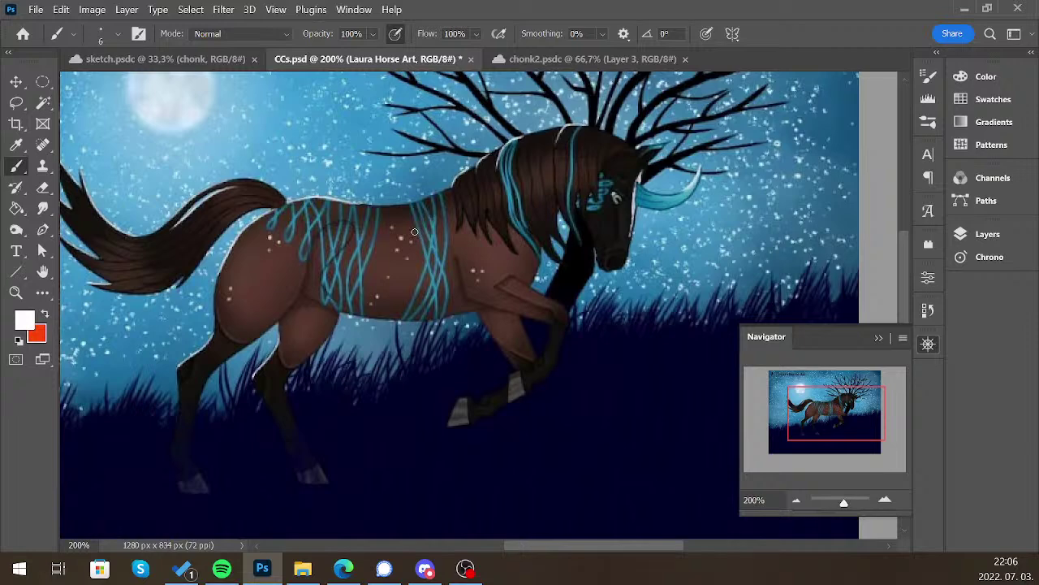
{"action": "left_click", "coordinate": [988, 234]}
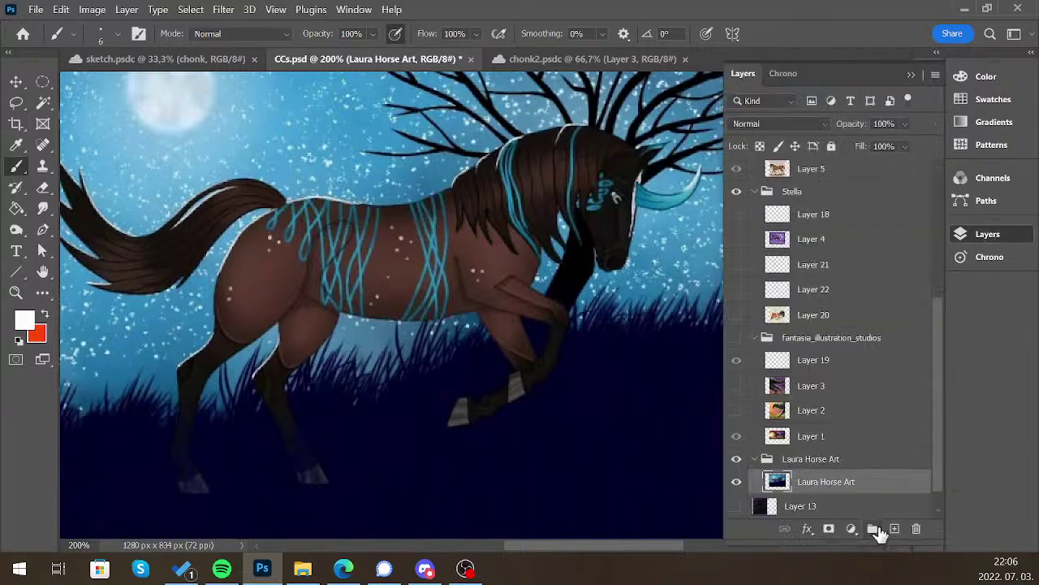
Add a new layer and paint white strokes along the night horse's belly and back
{"action": "left_click", "coordinate": [894, 529]}
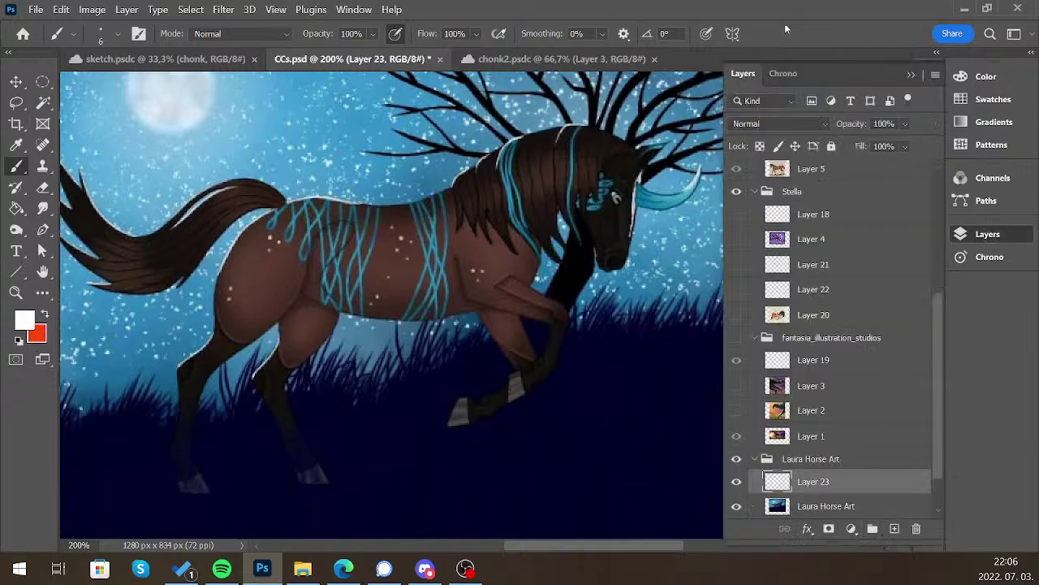
{"action": "mouse_move", "coordinate": [376, 307]}
{"action": "left_mouse_down"}
{"action": "mouse_move", "coordinate": [451, 299]}
{"action": "mouse_move", "coordinate": [330, 307]}
{"action": "left_mouse_up"}
{"action": "mouse_move", "coordinate": [453, 304]}
{"action": "left_mouse_down"}
{"action": "mouse_move", "coordinate": [310, 289]}
{"action": "mouse_move", "coordinate": [461, 307]}
{"action": "left_mouse_up"}
{"action": "left_click_drag", "start_coordinate": [353, 218], "coordinate": [403, 213]}
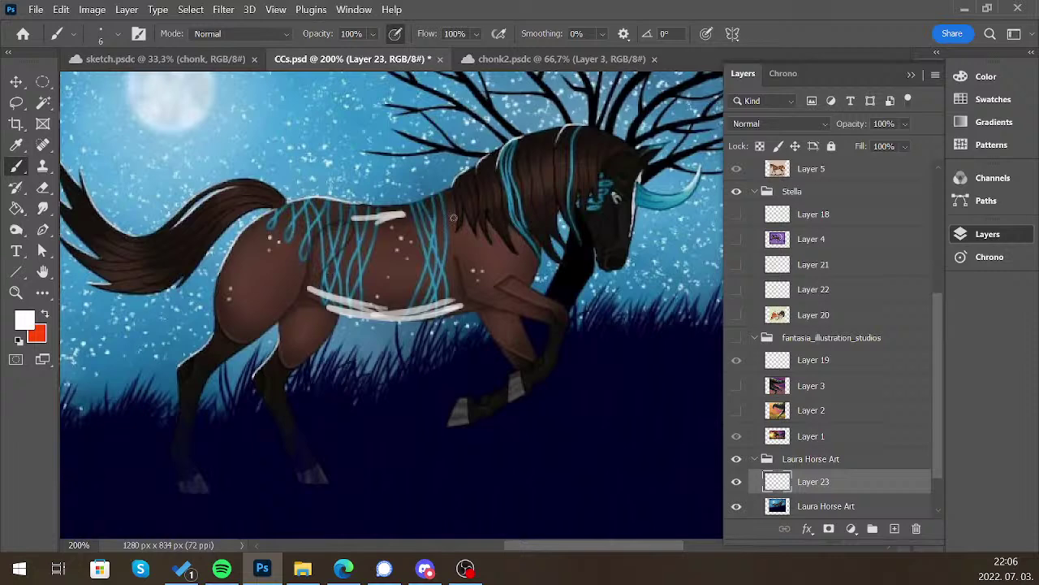
{"action": "key", "text": "ctrl+z"}
{"action": "left_click_drag", "start_coordinate": [315, 194], "coordinate": [438, 198]}
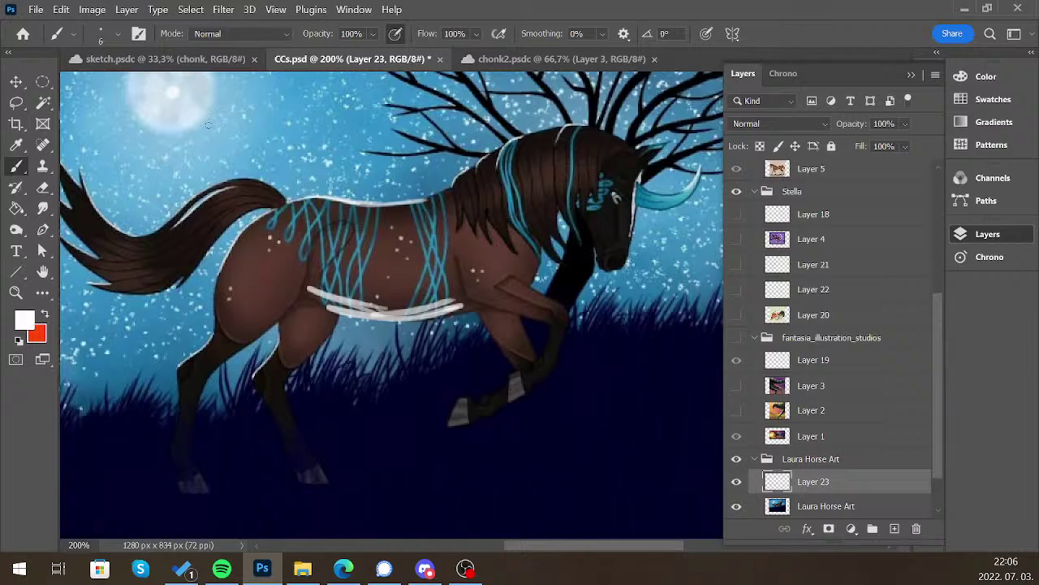
Draw white streaks from the moon over the back and highlight the mane and back
{"action": "left_click_drag", "start_coordinate": [186, 108], "coordinate": [351, 198]}
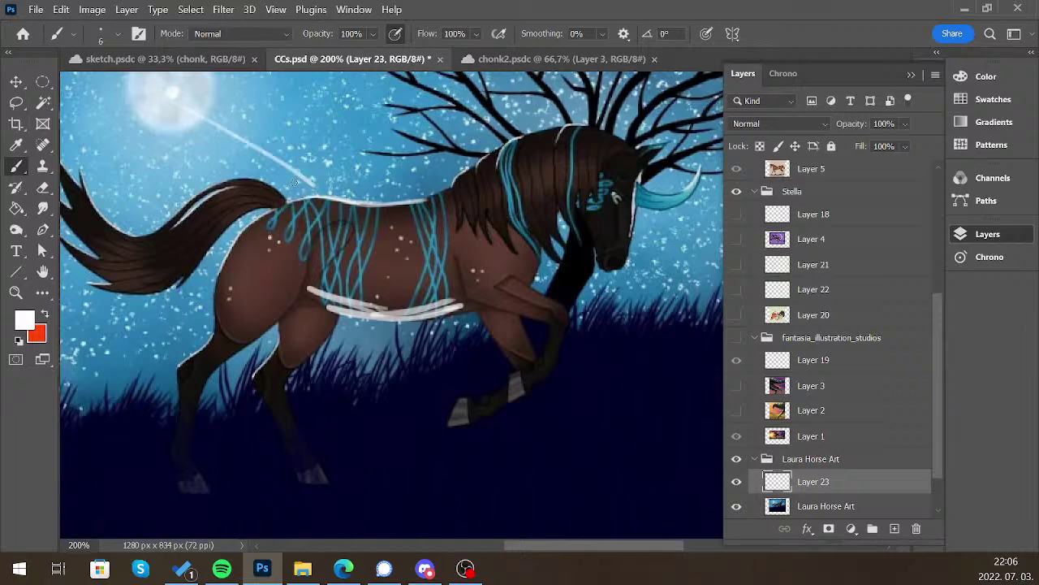
{"action": "mouse_move", "coordinate": [173, 91]}
{"action": "left_mouse_down"}
{"action": "mouse_move", "coordinate": [432, 169]}
{"action": "mouse_move", "coordinate": [578, 131]}
{"action": "left_mouse_up"}
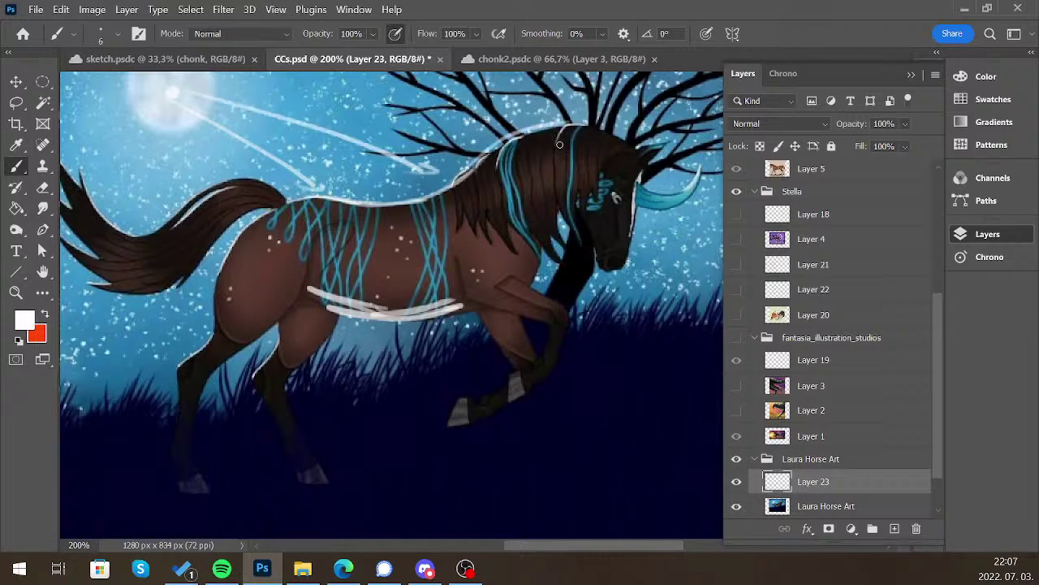
{"action": "left_click_drag", "start_coordinate": [490, 152], "coordinate": [609, 134]}
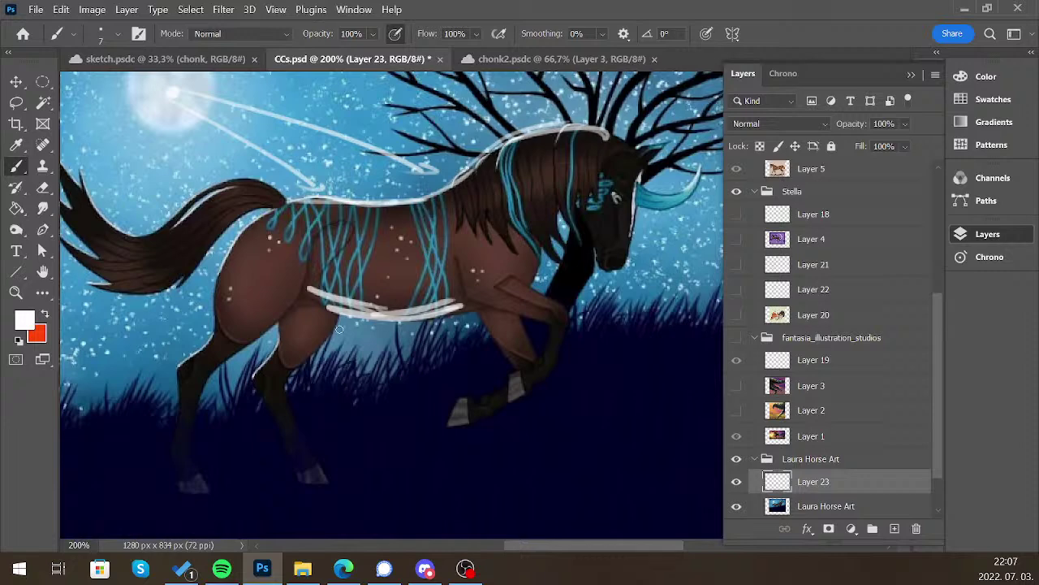
{"action": "key", "text": "bracketright"}
{"action": "key", "text": "bracketright"}
{"action": "key", "text": "bracketright"}
{"action": "key", "text": "bracketright"}
{"action": "key", "text": "bracketright"}
{"action": "key", "text": "bracketright"}
{"action": "left_click_drag", "start_coordinate": [325, 212], "coordinate": [414, 209]}
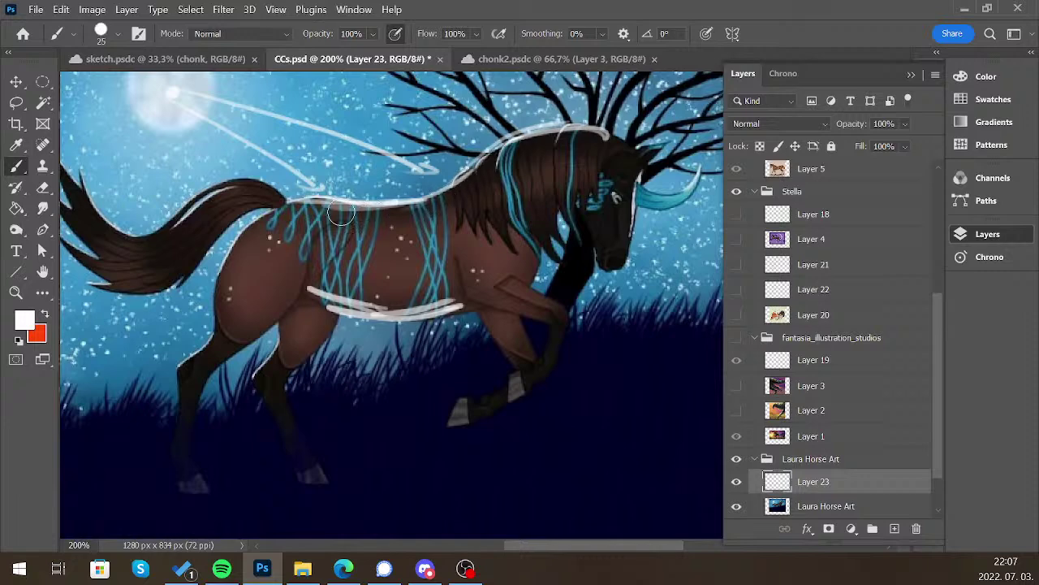
{"action": "mouse_move", "coordinate": [325, 213]}
{"action": "left_mouse_down"}
{"action": "mouse_move", "coordinate": [472, 191]}
{"action": "mouse_move", "coordinate": [388, 211]}
{"action": "mouse_move", "coordinate": [492, 166]}
{"action": "left_mouse_up"}
{"action": "key", "text": "ctrl+z"}
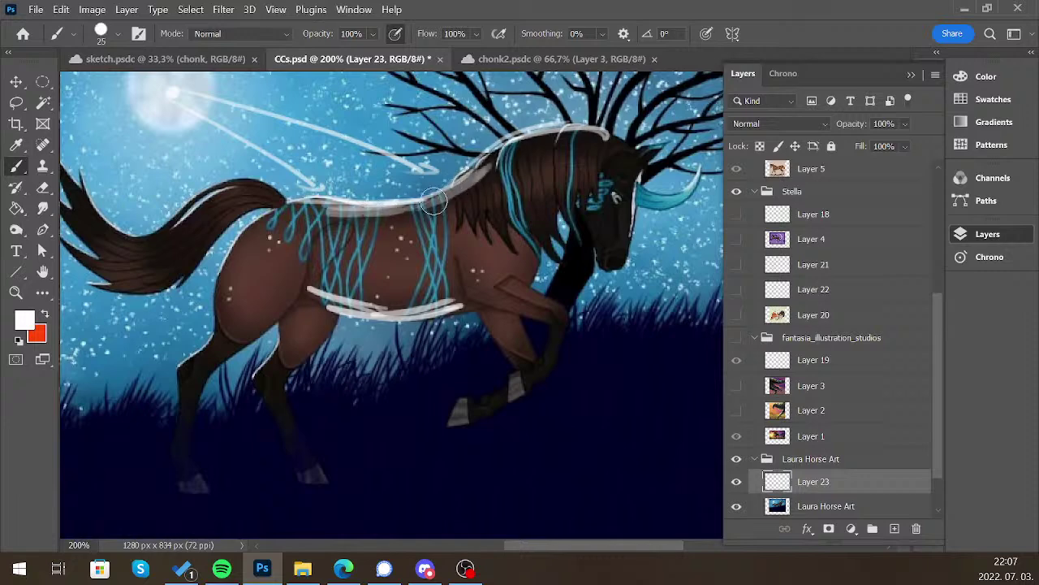
{"action": "left_click_drag", "start_coordinate": [433, 202], "coordinate": [274, 213]}
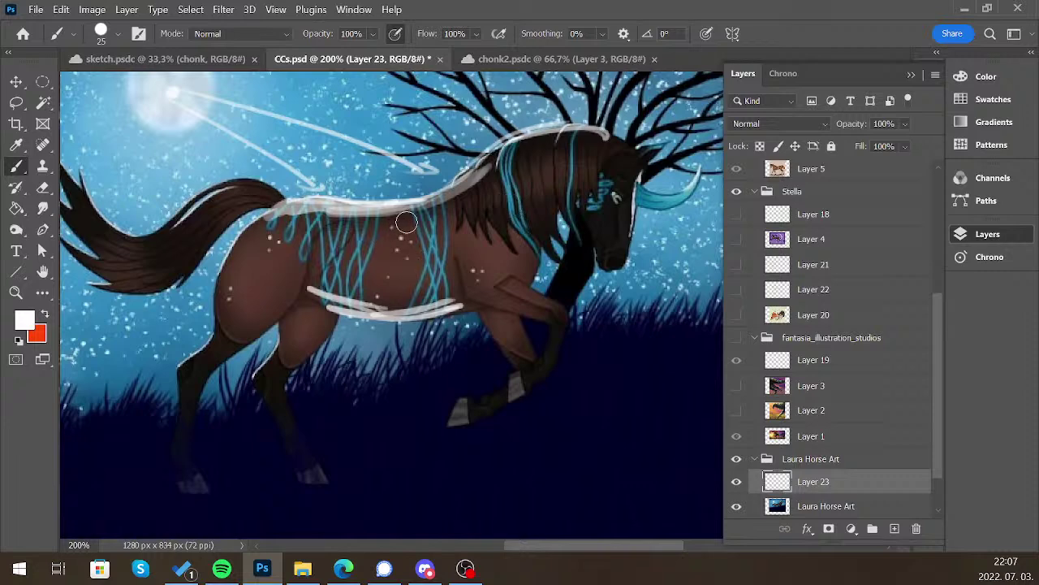
With a finer brush, dab white highlights on the tail and along the hind leg
{"action": "key", "text": "bracketleft"}
{"action": "key", "text": "bracketleft"}
{"action": "key", "text": "bracketleft"}
{"action": "key", "text": "ctrl+z"}
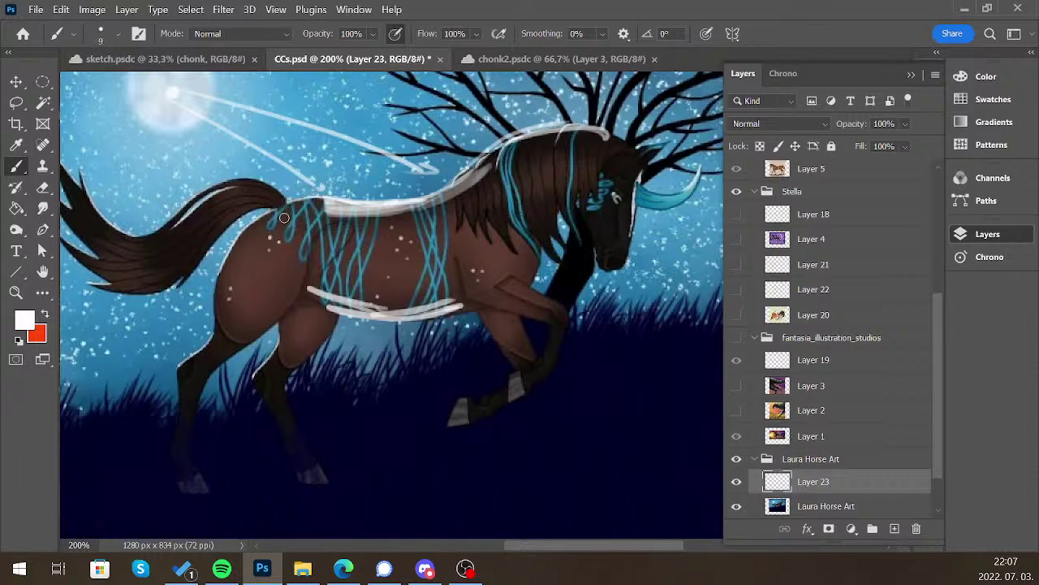
{"action": "key", "text": "bracketleft"}
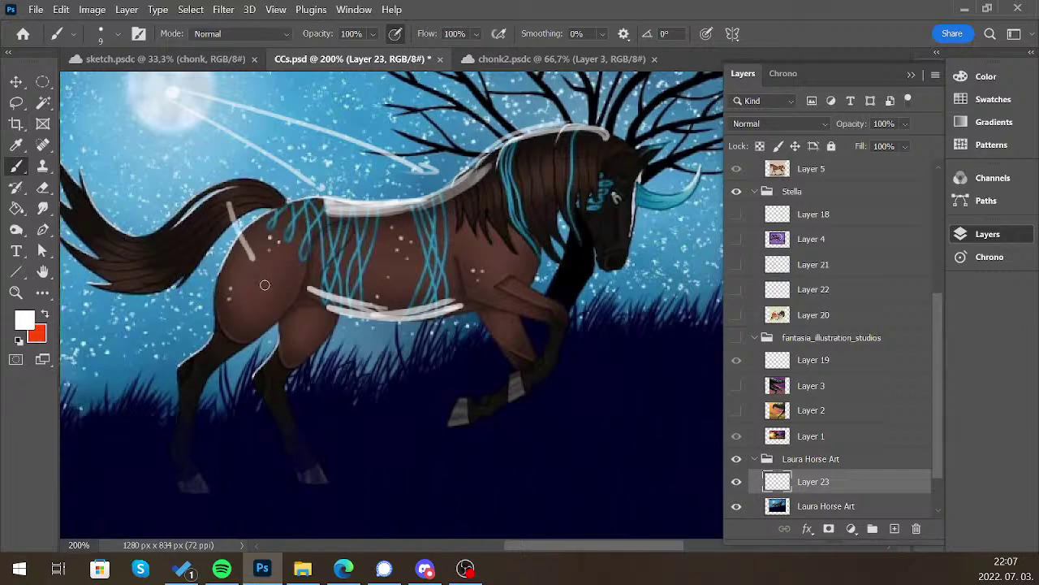
{"action": "left_click", "coordinate": [222, 200]}
{"action": "left_click_drag", "start_coordinate": [225, 202], "coordinate": [239, 197]}
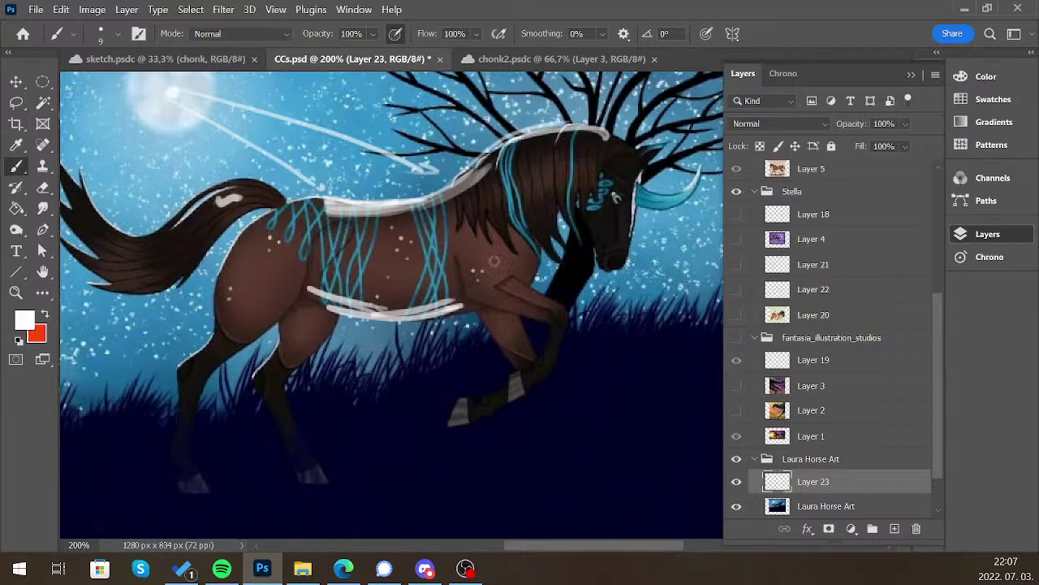
{"action": "key", "text": "bracketleft"}
{"action": "key", "text": "bracketleft"}
{"action": "left_click_drag", "start_coordinate": [176, 362], "coordinate": [211, 331]}
{"action": "key", "text": "bracketleft"}
{"action": "left_click_drag", "start_coordinate": [162, 278], "coordinate": [167, 260]}
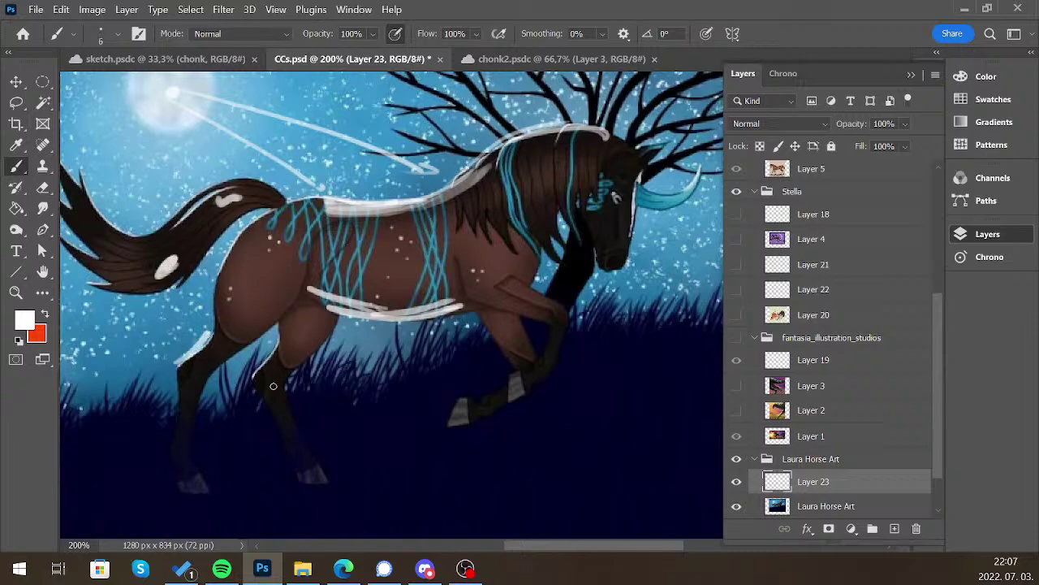
{"action": "key", "text": "bracketleft"}
{"action": "key", "text": "bracketleft"}
{"action": "left_click", "coordinate": [197, 333], "text": "shift"}
{"action": "key", "text": "ctrl+z"}
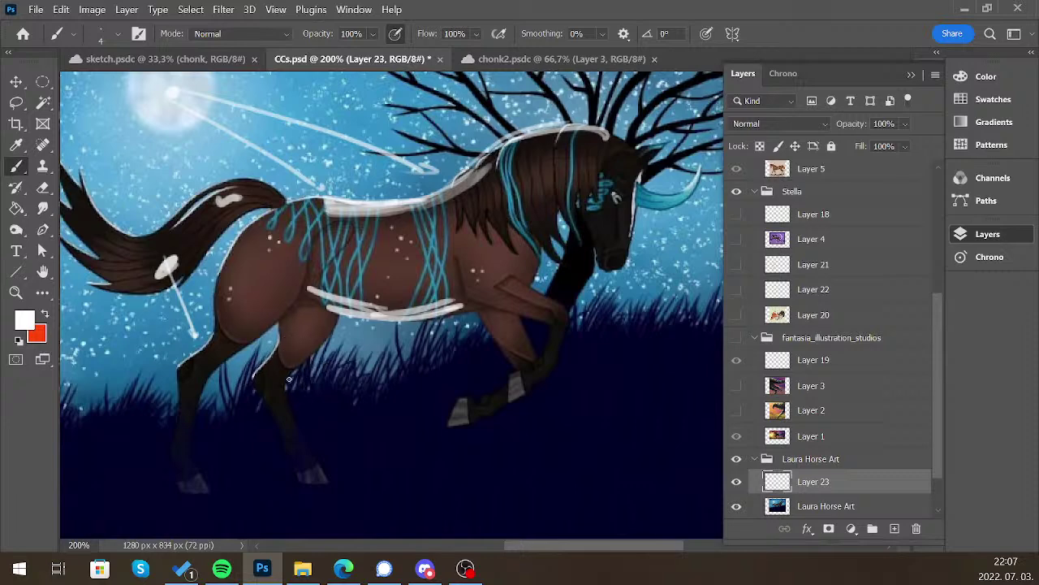
Run a white line from the moon down the tail to the leg, and add a short stroke near the ear
{"action": "mouse_move", "coordinate": [255, 385]}
{"action": "left_mouse_down"}
{"action": "mouse_move", "coordinate": [258, 366]}
{"action": "mouse_move", "coordinate": [248, 391]}
{"action": "left_mouse_up"}
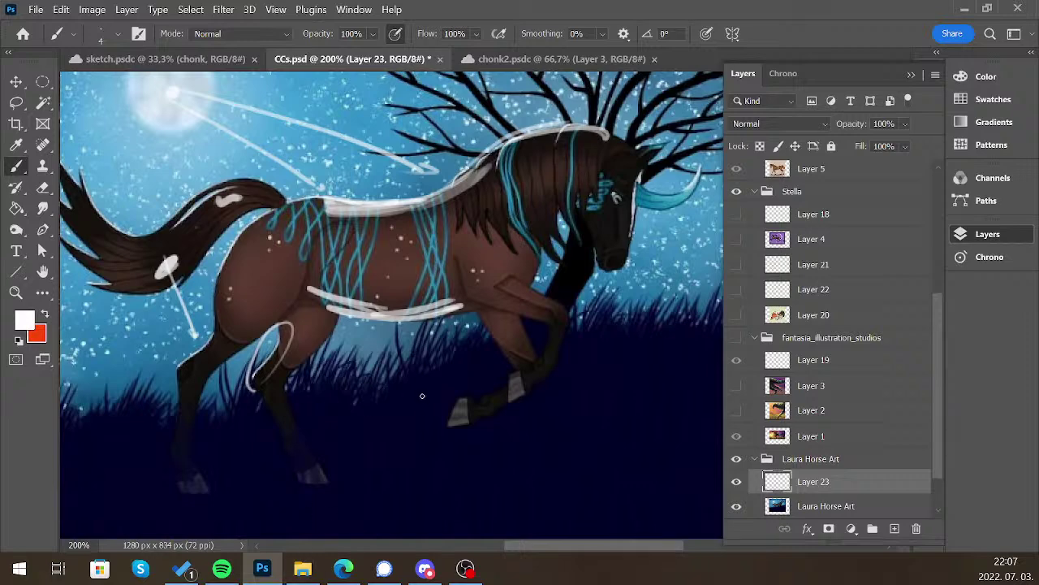
{"action": "left_click_drag", "start_coordinate": [173, 130], "coordinate": [179, 250]}
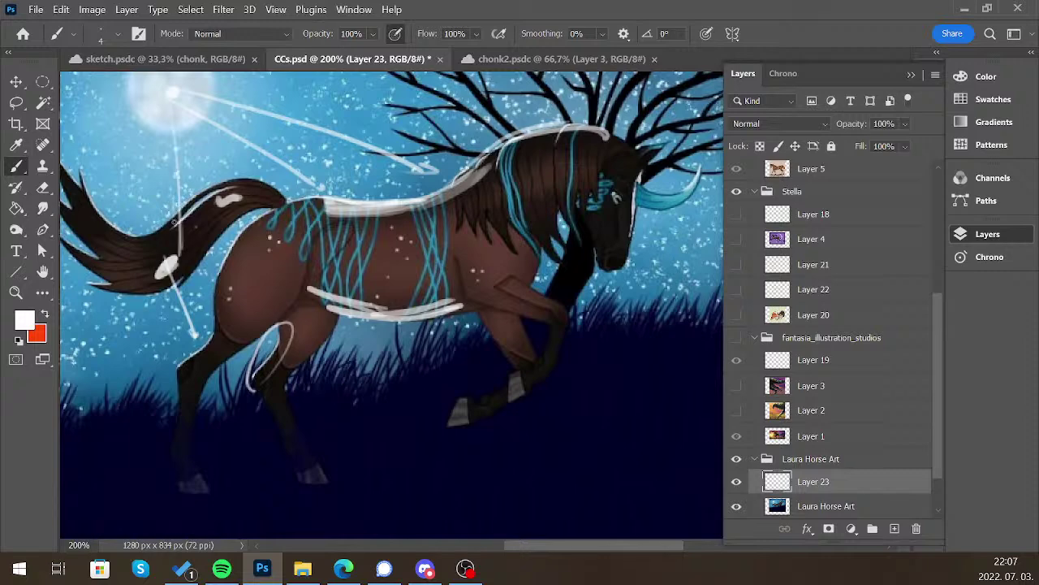
{"action": "left_click_drag", "start_coordinate": [172, 214], "coordinate": [181, 255]}
{"action": "left_click_drag", "start_coordinate": [195, 336], "coordinate": [201, 355]}
{"action": "key", "text": "ctrl+z"}
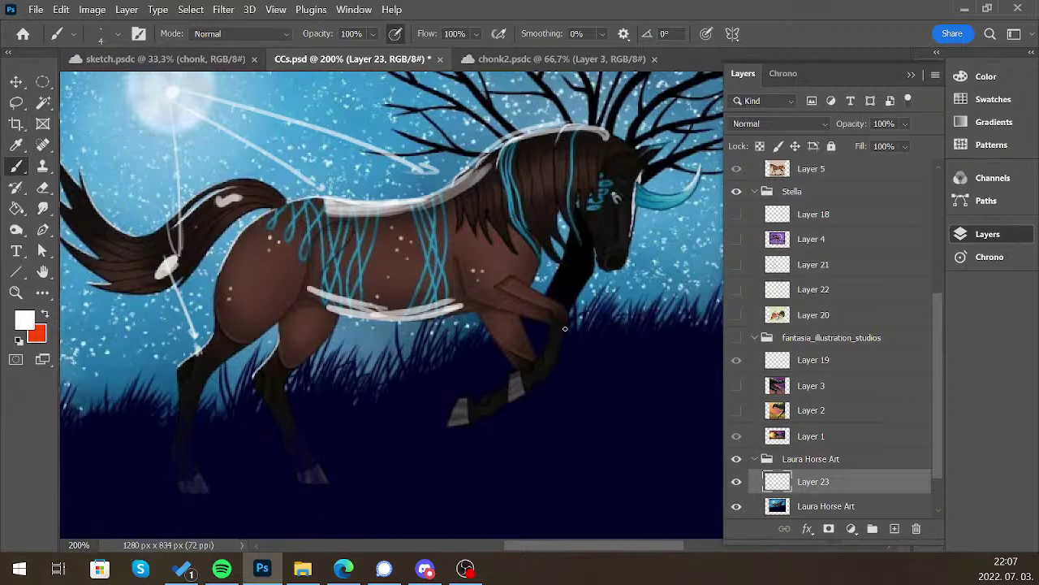
{"action": "left_click_drag", "start_coordinate": [502, 387], "coordinate": [465, 396]}
{"action": "key", "text": "ctrl+z"}
{"action": "key", "text": "ctrl+z"}
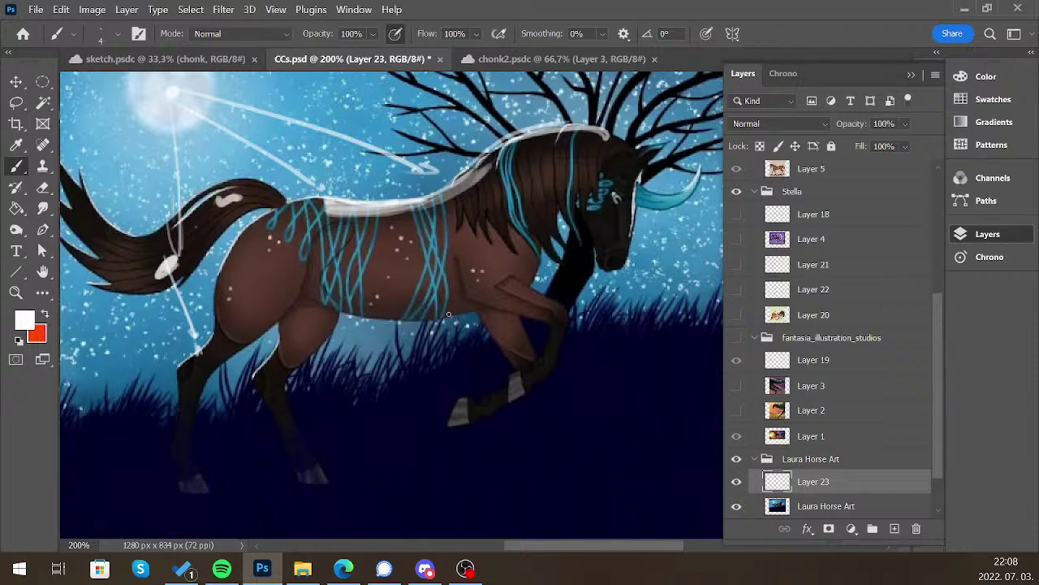
{"action": "left_click", "coordinate": [475, 407]}
{"action": "key", "text": "ctrl+z"}
{"action": "key", "text": "bracketright"}
{"action": "key", "text": "bracketright"}
{"action": "key", "text": "bracketright"}
{"action": "left_click_drag", "start_coordinate": [654, 142], "coordinate": [636, 151]}
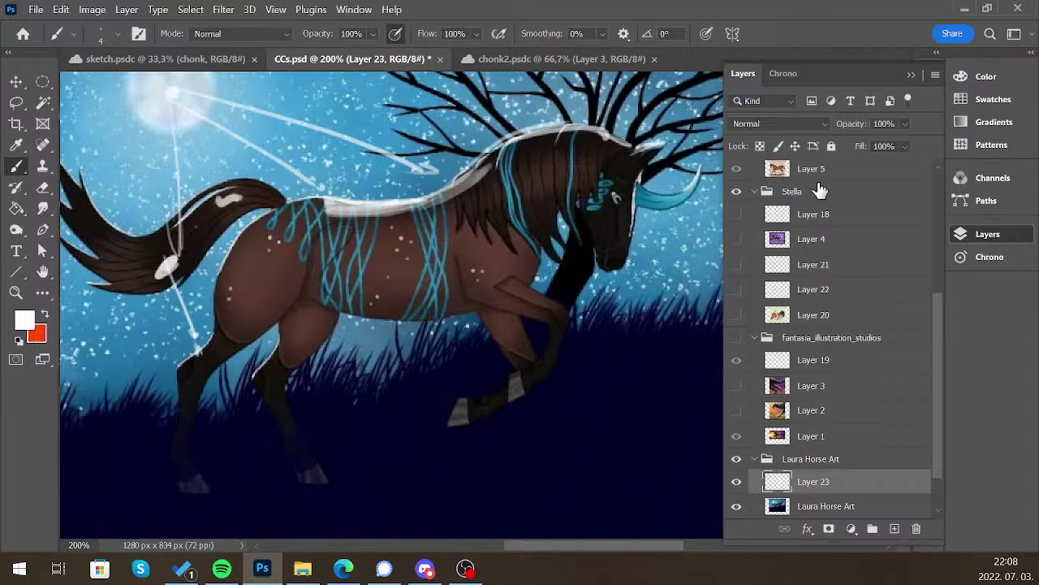
Undo the last white stroke and toggle the Navigator view between whole image and 200%
{"action": "left_click", "coordinate": [911, 75]}
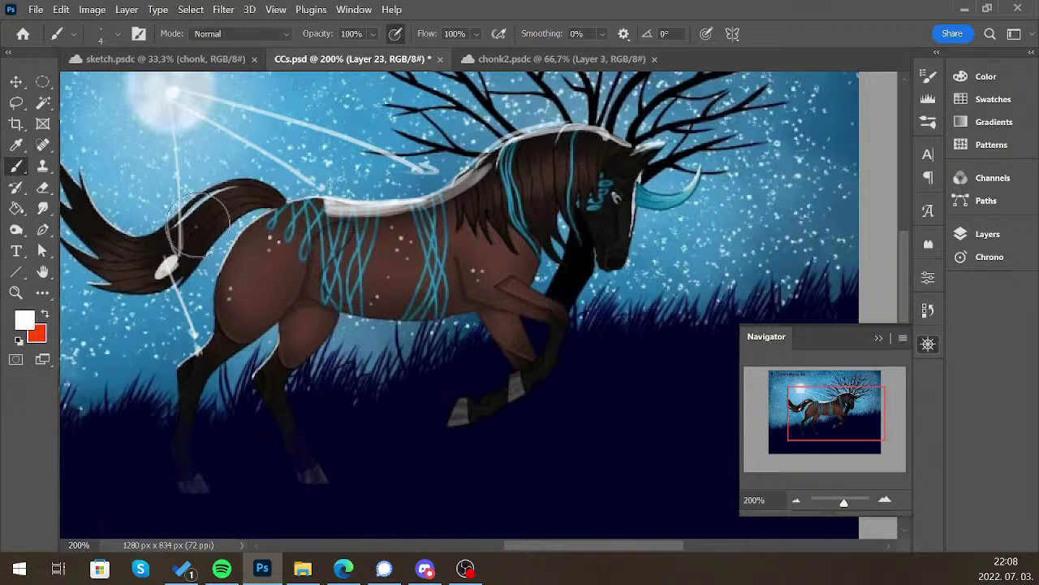
{"action": "key", "text": "ctrl+z"}
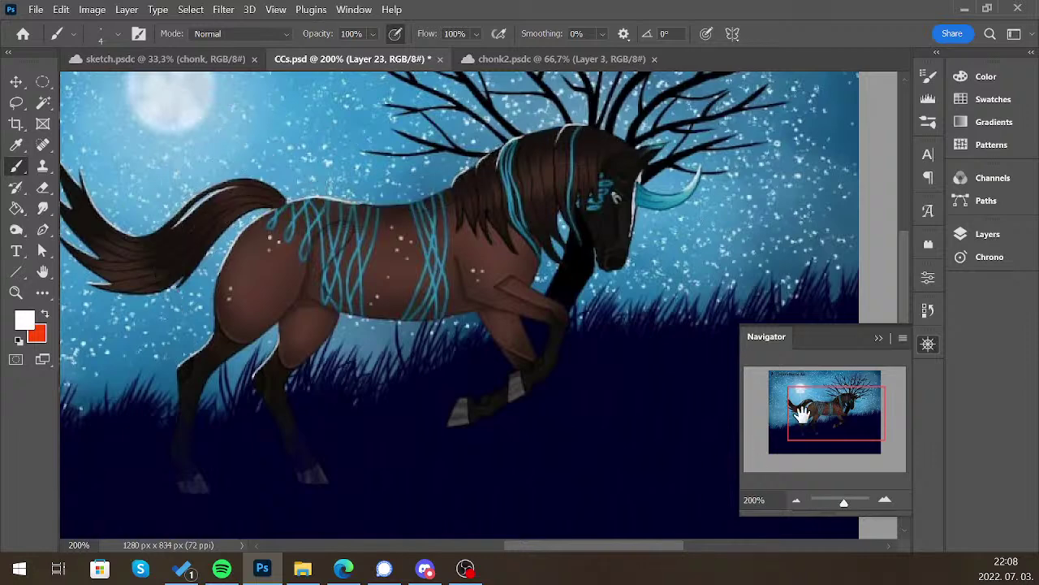
{"action": "left_click_drag", "start_coordinate": [841, 404], "coordinate": [840, 386]}
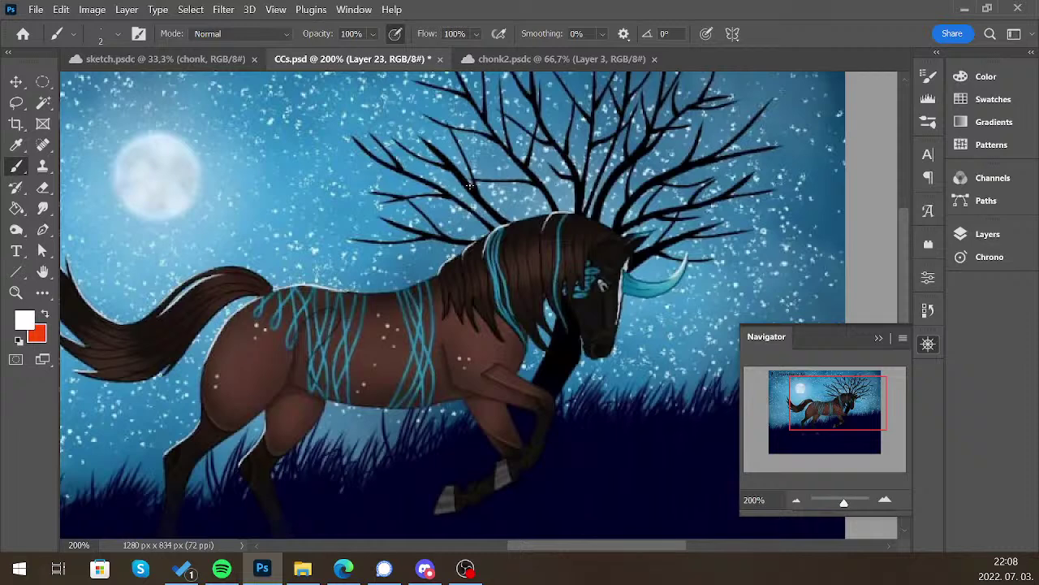
{"action": "left_click", "coordinate": [798, 500]}
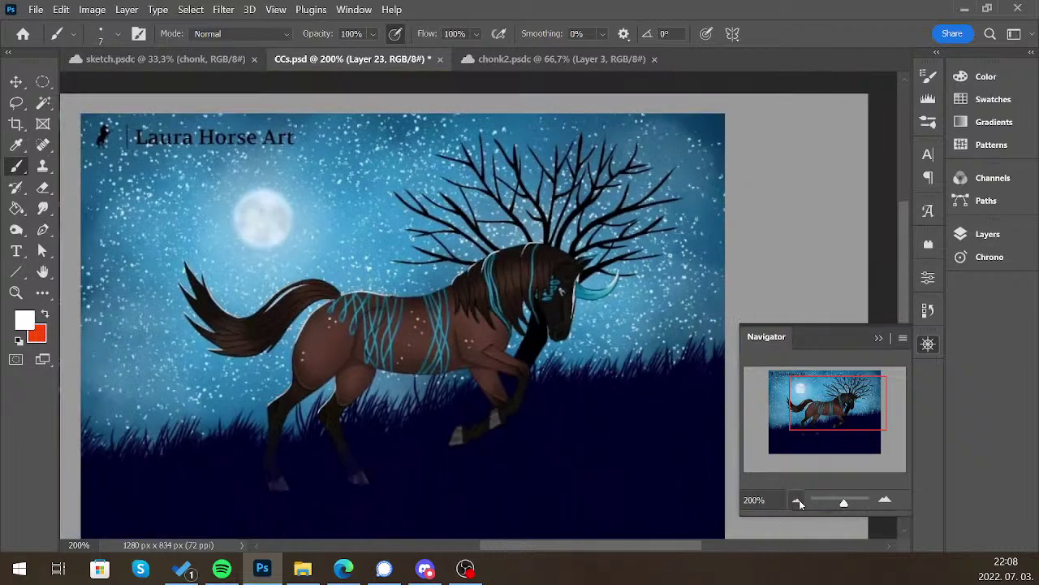
{"action": "left_click_drag", "start_coordinate": [598, 404], "coordinate": [613, 387]}
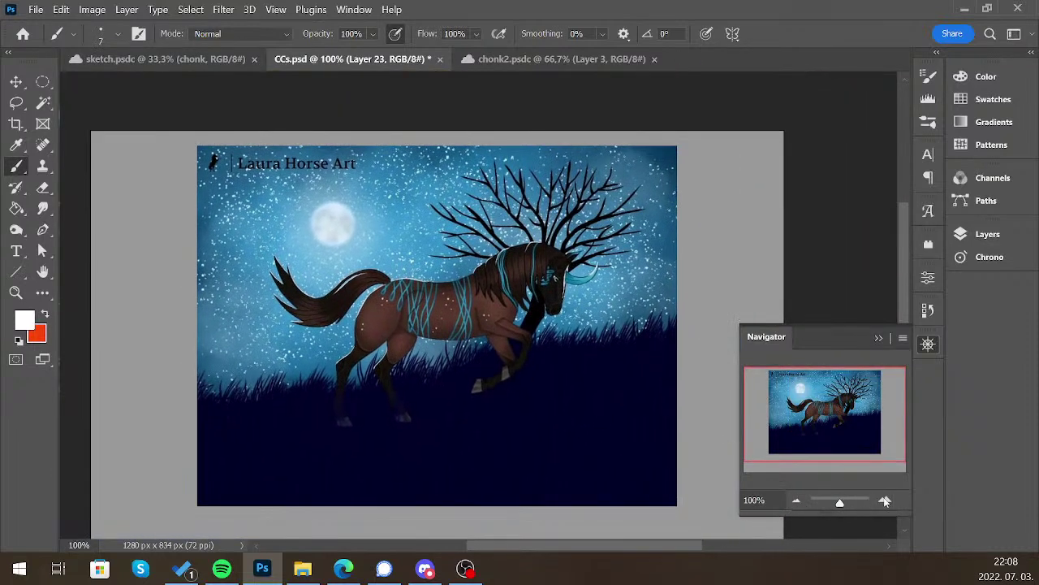
{"action": "left_click", "coordinate": [885, 501]}
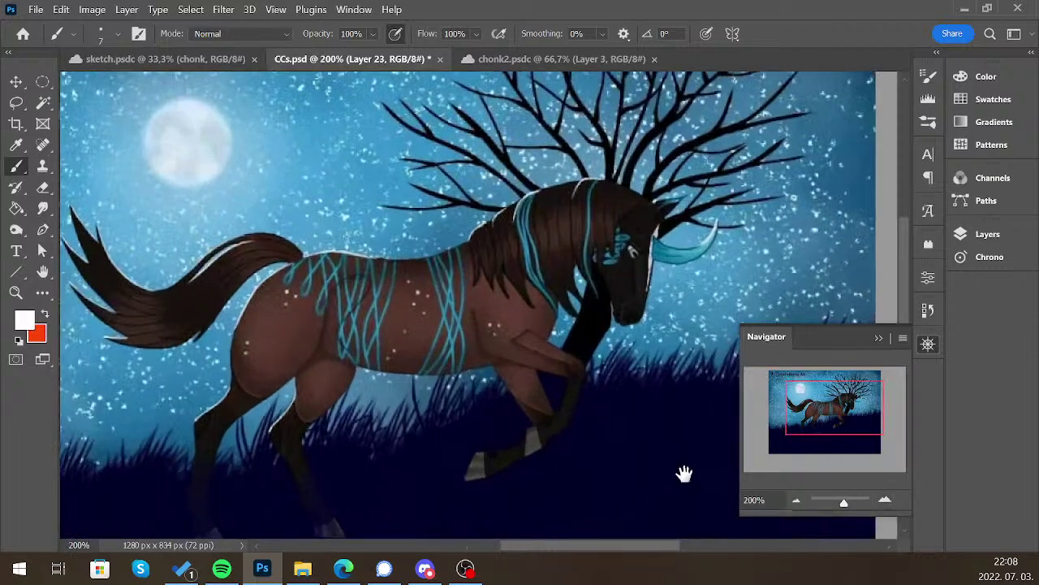
{"action": "key", "text": "ctrl+minus"}
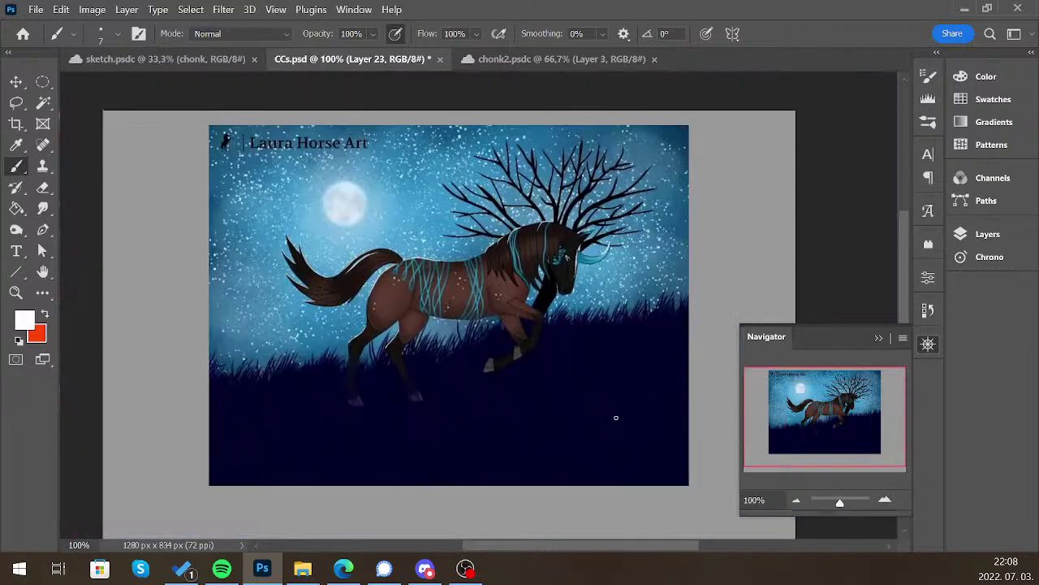
{"action": "left_click", "coordinate": [885, 501]}
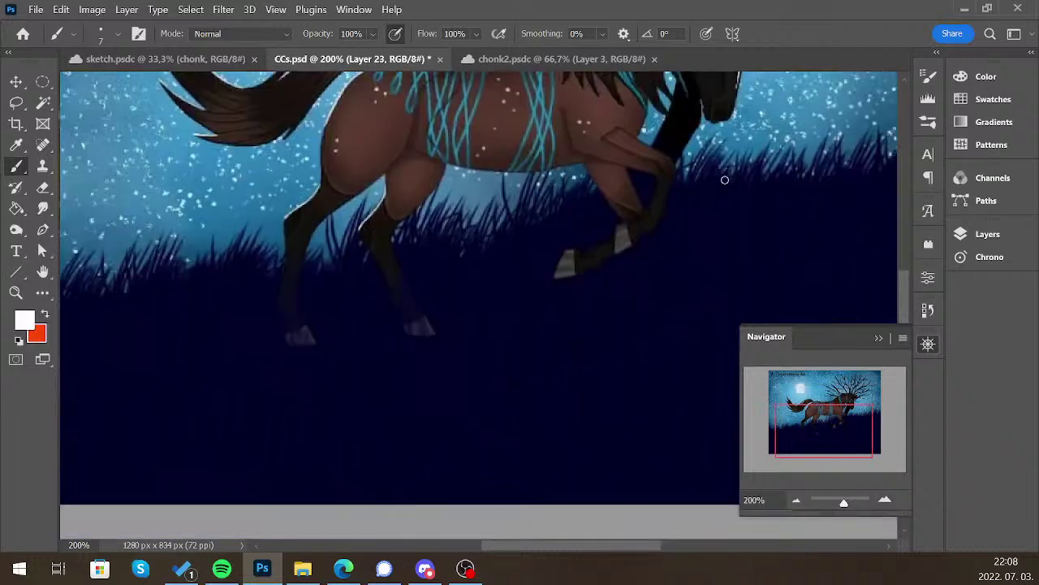
Pan across the dark grass beneath the horse's legs, briefly opening the Layers list
{"action": "left_click_drag", "start_coordinate": [366, 407], "coordinate": [441, 381]}
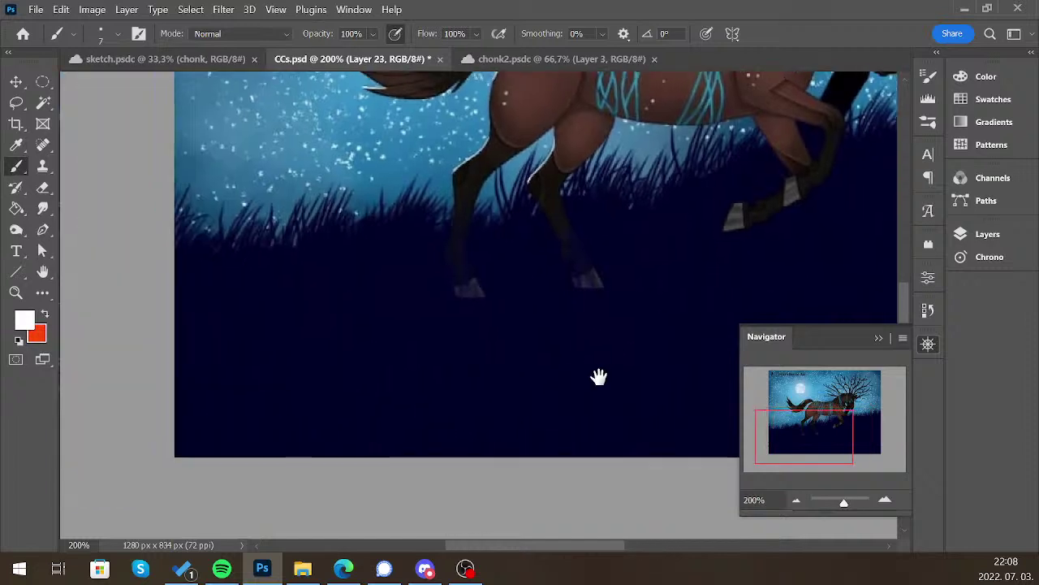
{"action": "left_click_drag", "start_coordinate": [598, 376], "coordinate": [499, 430]}
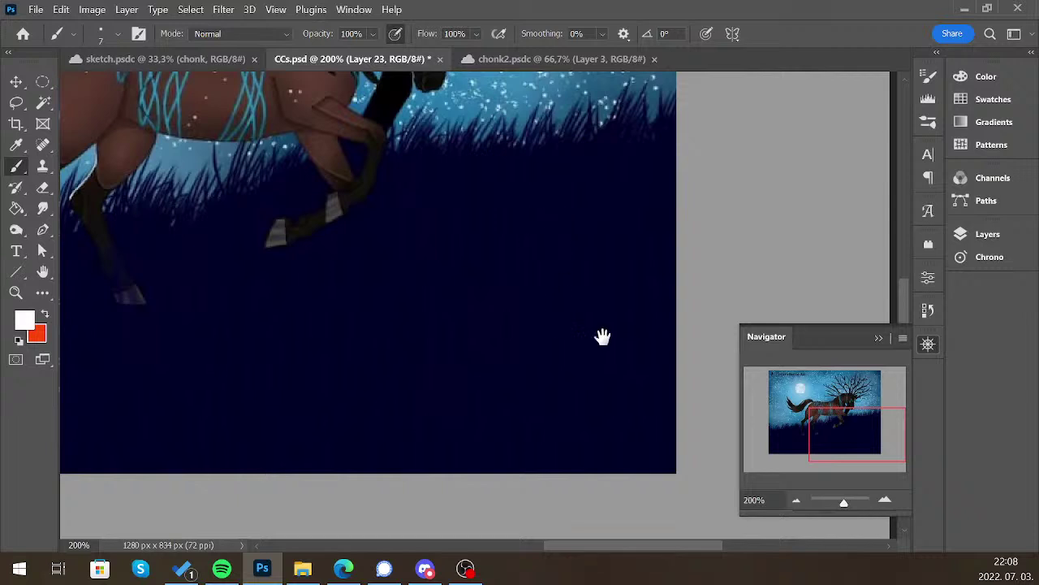
{"action": "left_click_drag", "start_coordinate": [483, 390], "coordinate": [645, 413]}
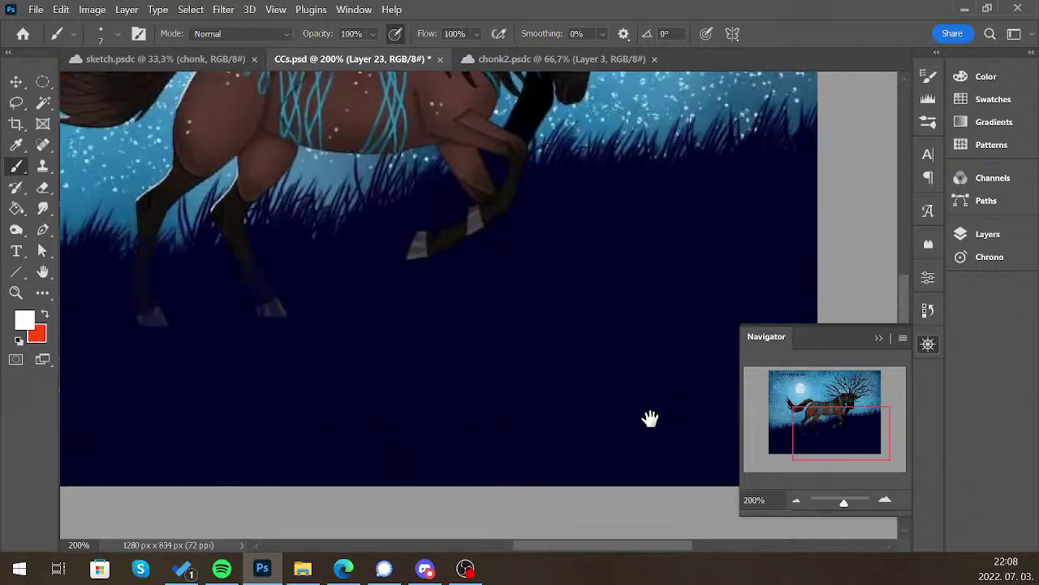
{"action": "left_click", "coordinate": [988, 233]}
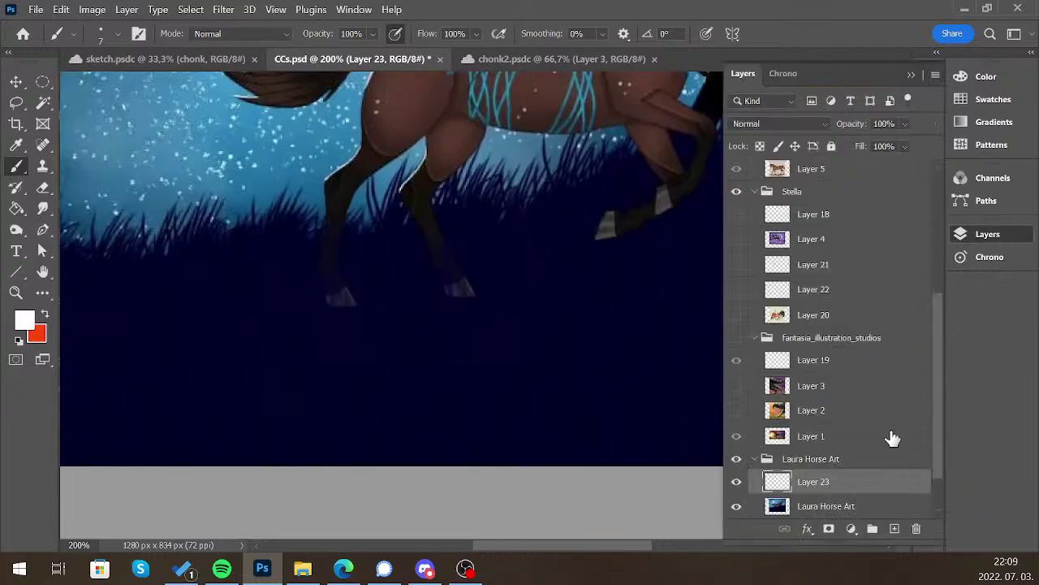
{"action": "left_click", "coordinate": [912, 76]}
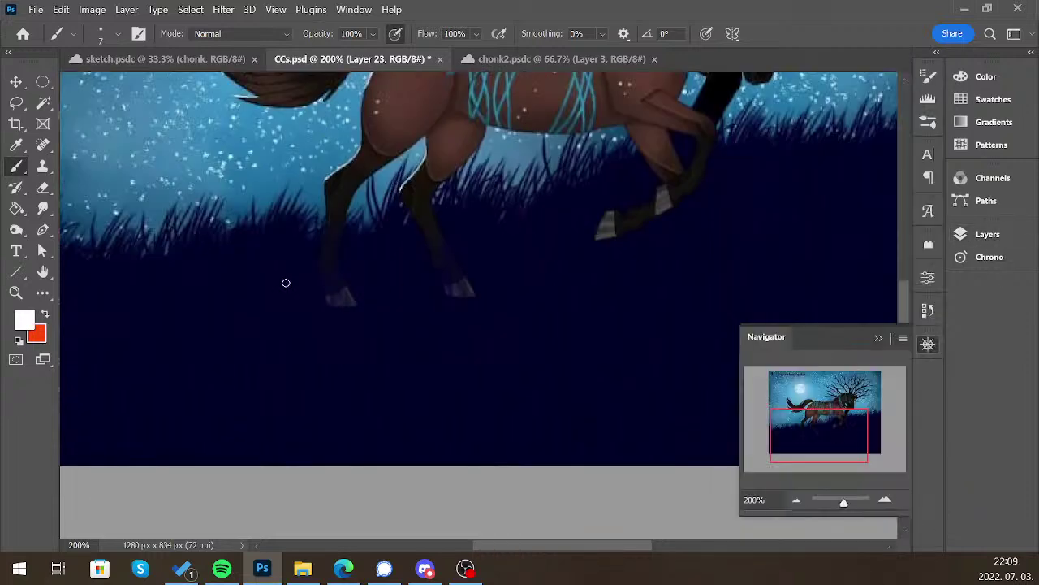
Set the foreground colour to a greyer dark navy, #141429, and frame the whole painting
{"action": "left_click", "coordinate": [24, 319]}
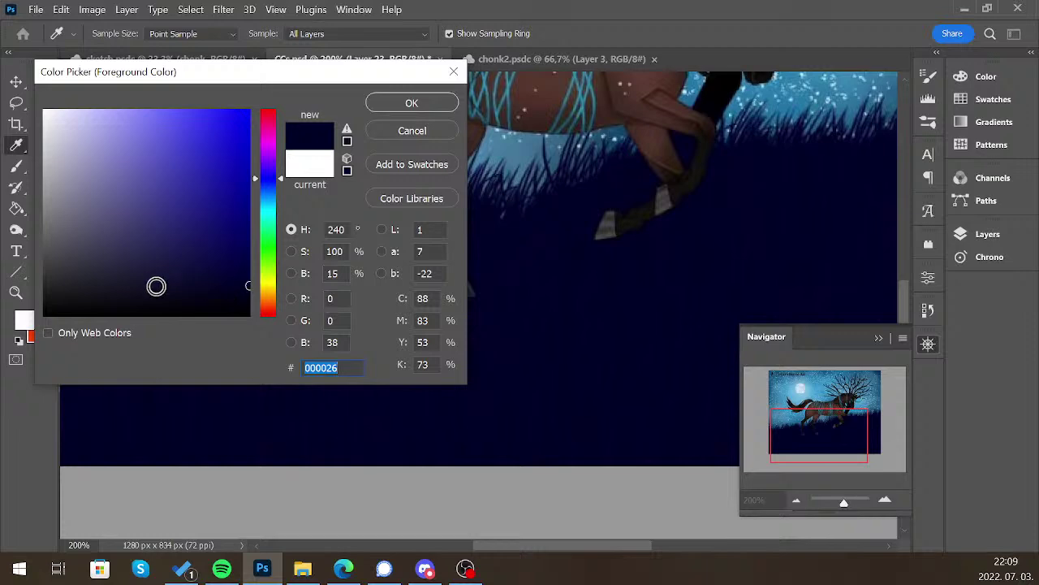
{"action": "left_click", "coordinate": [149, 283]}
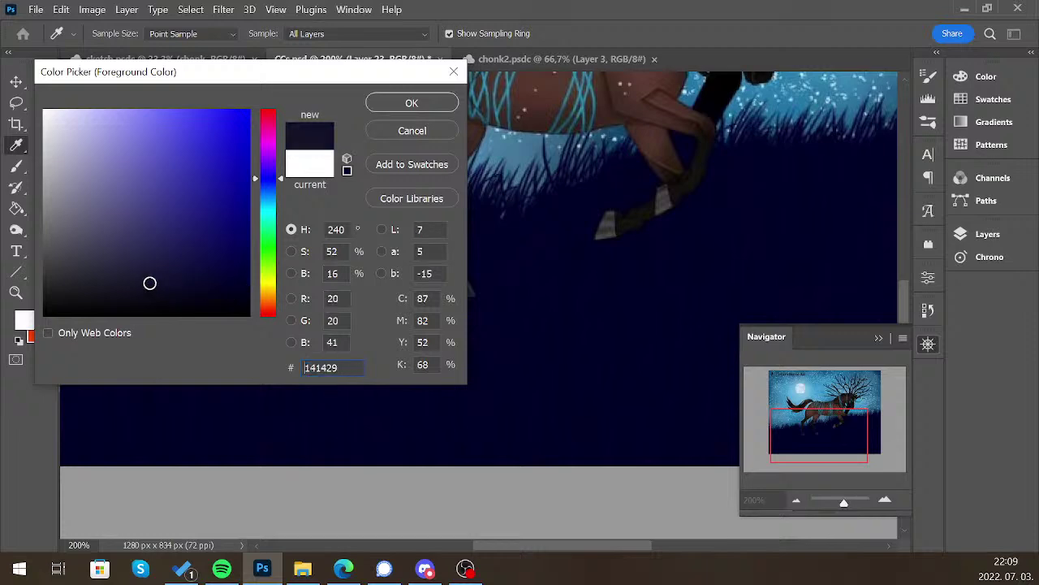
{"action": "key", "text": "Return"}
{"action": "key", "text": "ctrl+minus"}
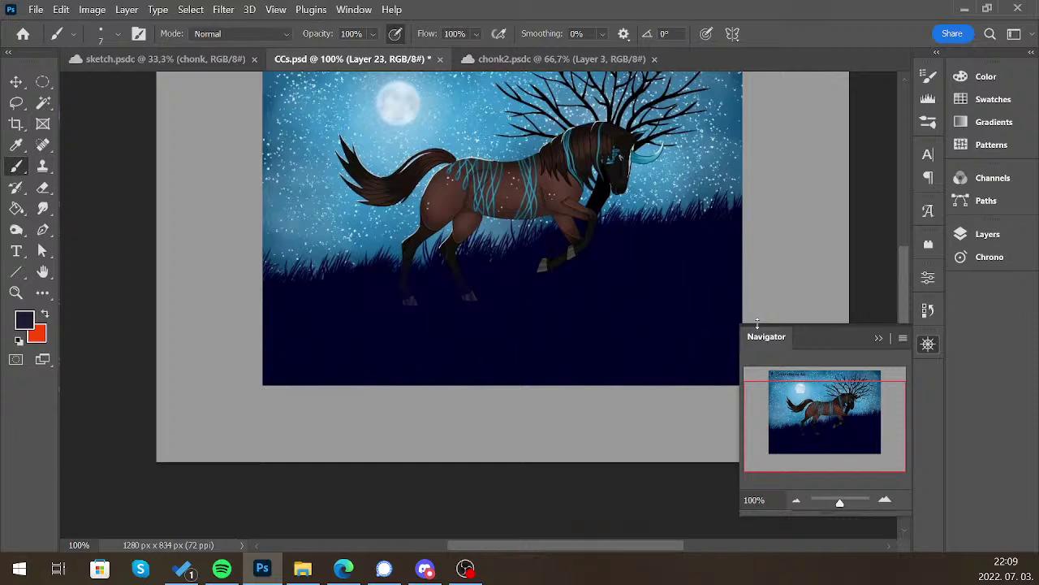
{"action": "left_click", "coordinate": [885, 501]}
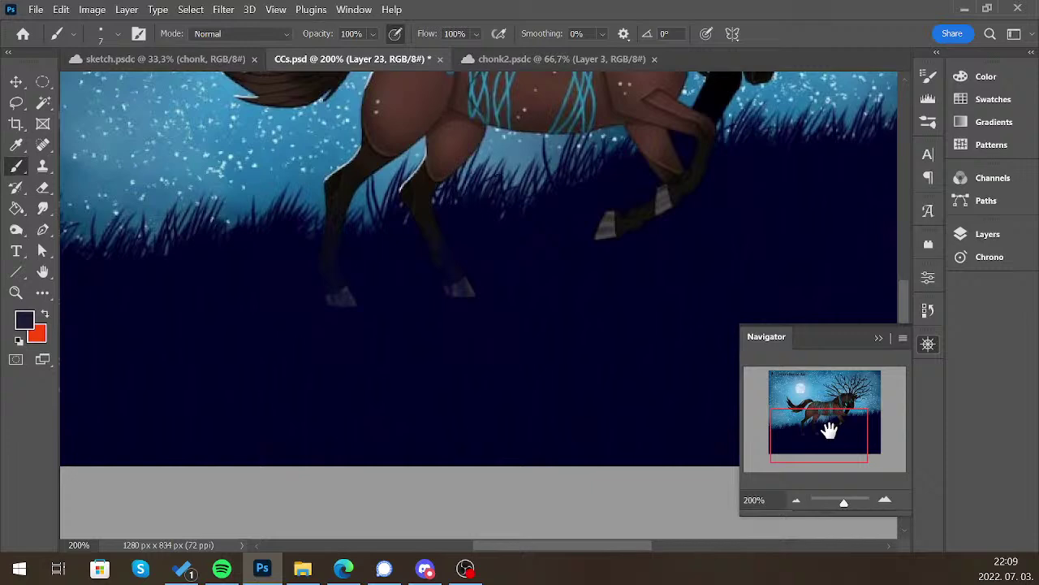
{"action": "left_click", "coordinate": [796, 500]}
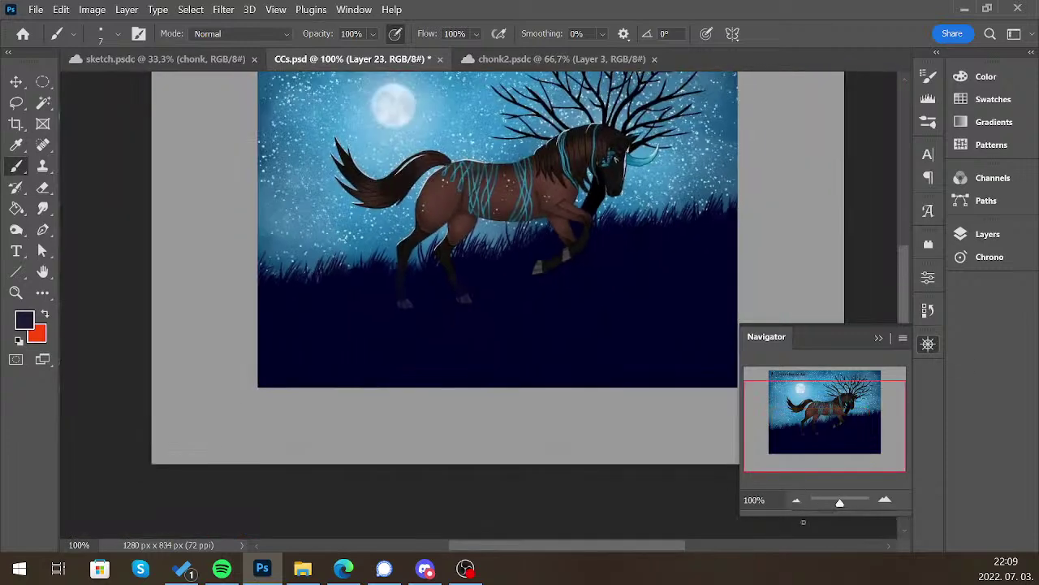
Paint dark grass blades at the lower-right, lower-left and bottom-middle edges, varying brush size
{"action": "key", "text": "bracketright"}
{"action": "key", "text": "bracketright"}
{"action": "key", "text": "bracketright"}
{"action": "key", "text": "bracketright"}
{"action": "mouse_move", "coordinate": [697, 382]}
{"action": "left_mouse_down"}
{"action": "mouse_move", "coordinate": [707, 330]}
{"action": "mouse_move", "coordinate": [708, 378]}
{"action": "mouse_move", "coordinate": [719, 383]}
{"action": "mouse_move", "coordinate": [730, 333]}
{"action": "left_mouse_up"}
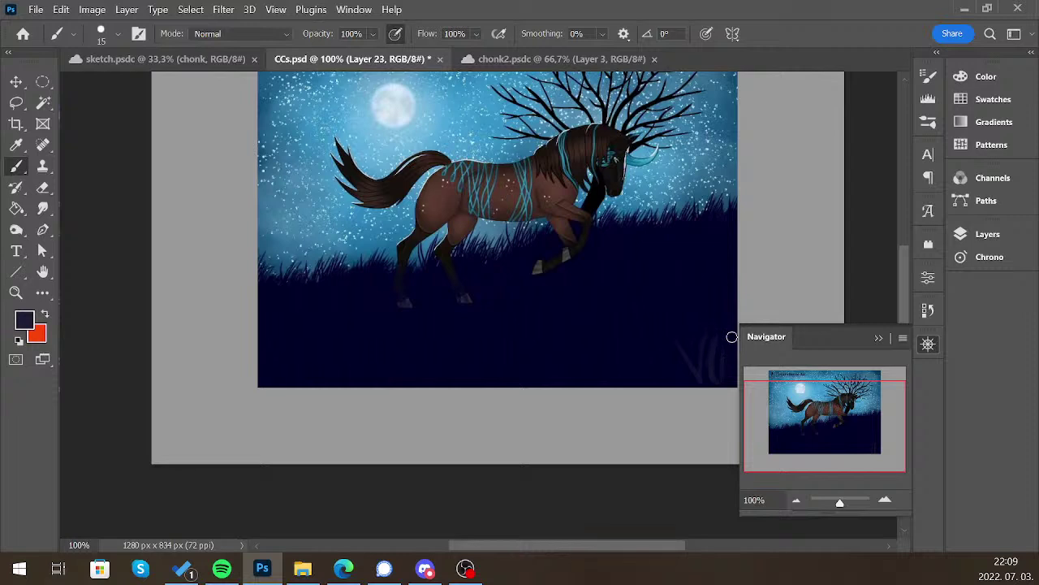
{"action": "key", "text": "bracketright"}
{"action": "left_click_drag", "start_coordinate": [250, 351], "coordinate": [321, 388]}
{"action": "key", "text": "bracketleft"}
{"action": "key", "text": "bracketleft"}
{"action": "key", "text": "bracketleft"}
{"action": "key", "text": "bracketleft"}
{"action": "key", "text": "bracketleft"}
{"action": "mouse_move", "coordinate": [388, 390]}
{"action": "left_mouse_down"}
{"action": "mouse_move", "coordinate": [402, 327]}
{"action": "mouse_move", "coordinate": [411, 374]}
{"action": "mouse_move", "coordinate": [427, 381]}
{"action": "mouse_move", "coordinate": [422, 333]}
{"action": "left_mouse_up"}
{"action": "left_click_drag", "start_coordinate": [445, 395], "coordinate": [501, 316]}
Add more thin grass blades across the bottom toward the right edge
{"action": "key", "text": "bracketright"}
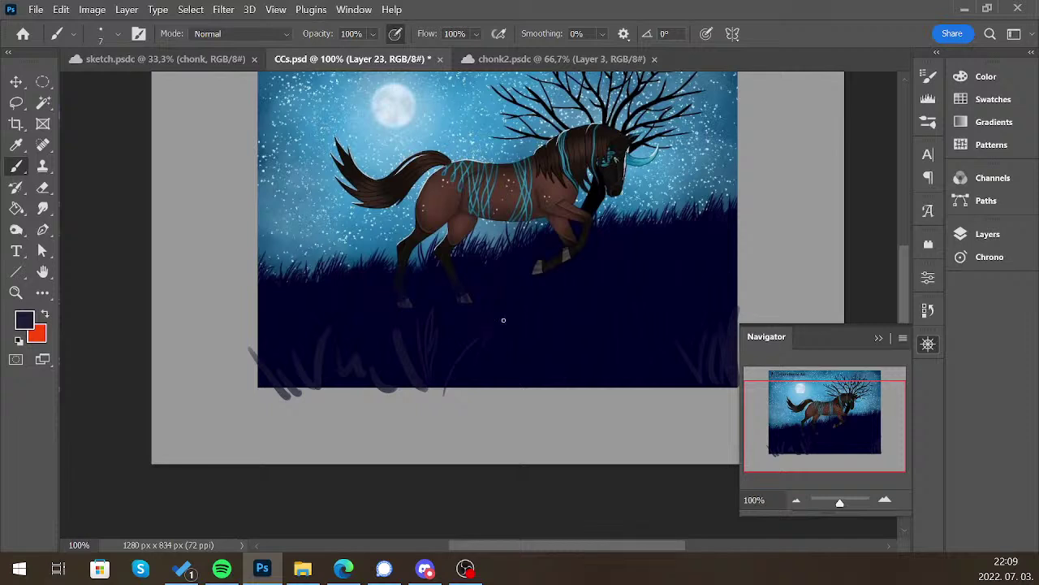
{"action": "left_click_drag", "start_coordinate": [504, 382], "coordinate": [552, 329]}
{"action": "left_click_drag", "start_coordinate": [555, 378], "coordinate": [624, 318]}
{"action": "key", "text": "bracketright"}
{"action": "key", "text": "bracketright"}
{"action": "left_click_drag", "start_coordinate": [619, 364], "coordinate": [638, 323]}
{"action": "mouse_move", "coordinate": [659, 375]}
{"action": "left_mouse_down"}
{"action": "mouse_move", "coordinate": [668, 332]}
{"action": "mouse_move", "coordinate": [706, 296]}
{"action": "left_mouse_up"}
{"action": "left_click_drag", "start_coordinate": [710, 338], "coordinate": [726, 312]}
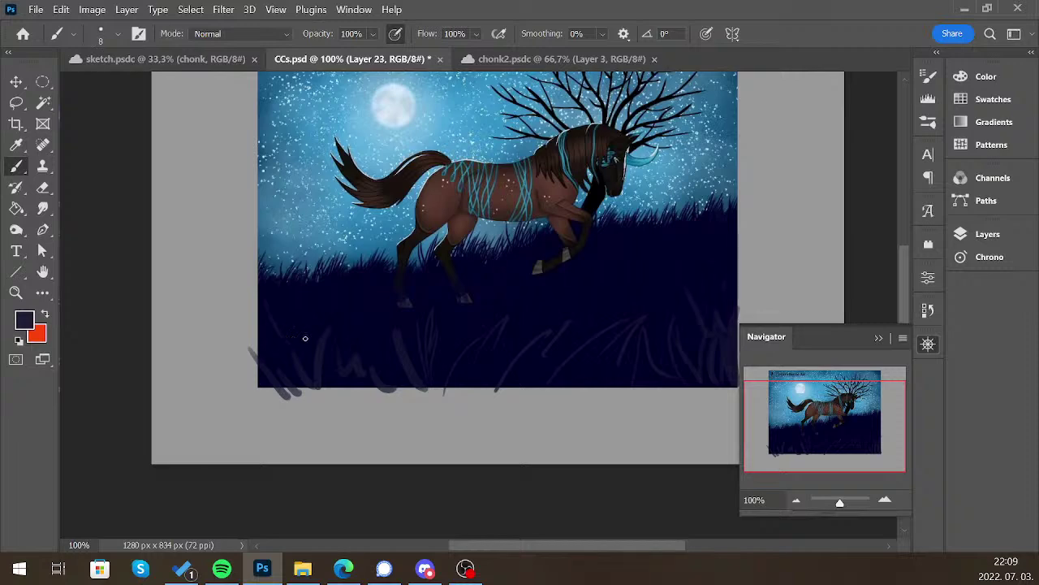
Resample the grass's dark navy, paint two more blades on the right, then sample it again
{"action": "left_click", "coordinate": [31, 320]}
{"action": "left_click", "coordinate": [552, 292]}
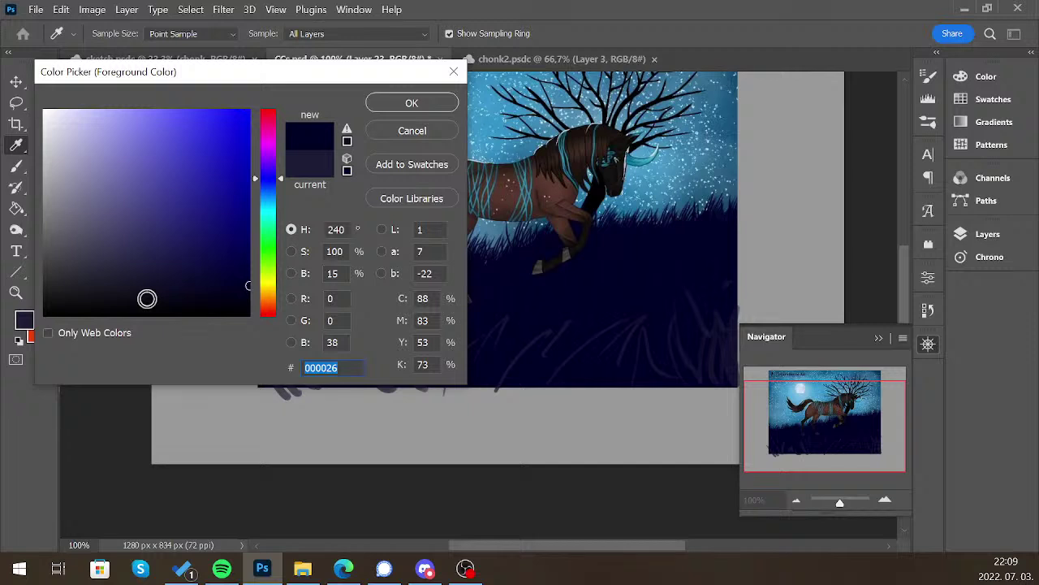
{"action": "key", "text": "Return"}
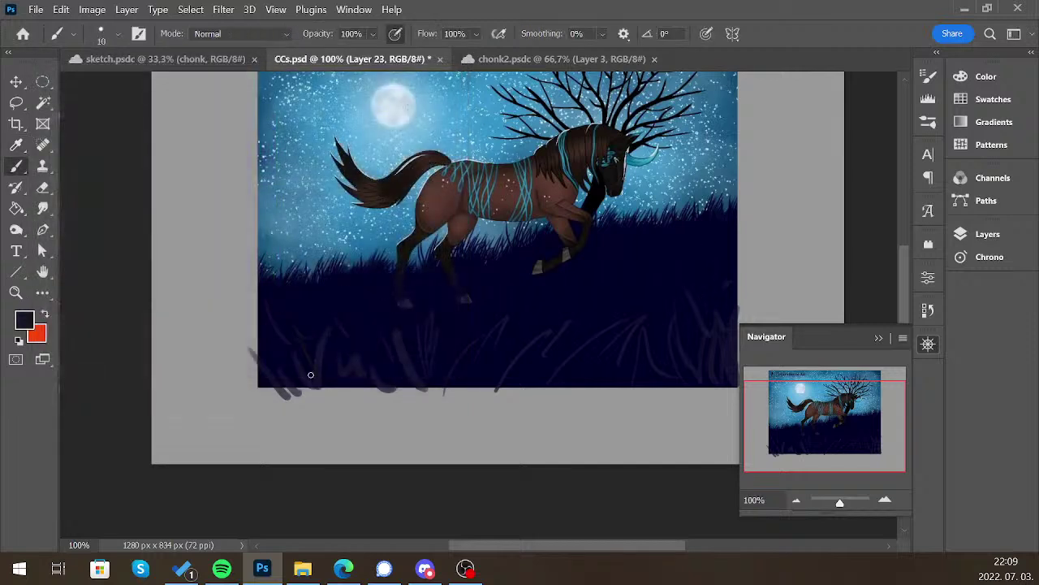
{"action": "key", "text": "bracketleft"}
{"action": "key", "text": "bracketleft"}
{"action": "key", "text": "bracketleft"}
{"action": "key", "text": "bracketright"}
{"action": "key", "text": "bracketleft"}
{"action": "left_click_drag", "start_coordinate": [601, 392], "coordinate": [682, 286]}
{"action": "left_click_drag", "start_coordinate": [726, 411], "coordinate": [710, 349]}
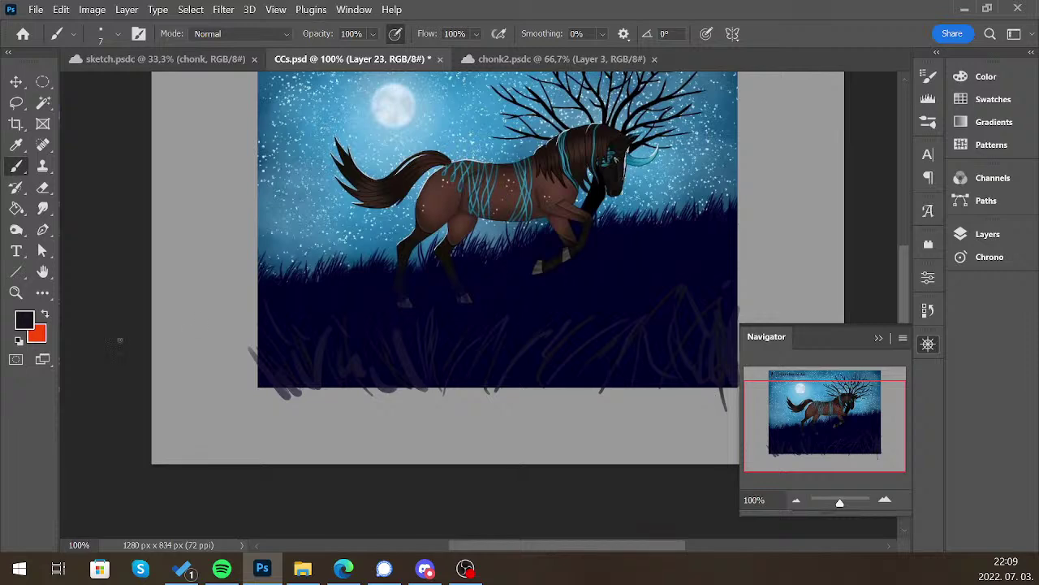
{"action": "left_click", "coordinate": [24, 323]}
{"action": "left_click", "coordinate": [680, 242]}
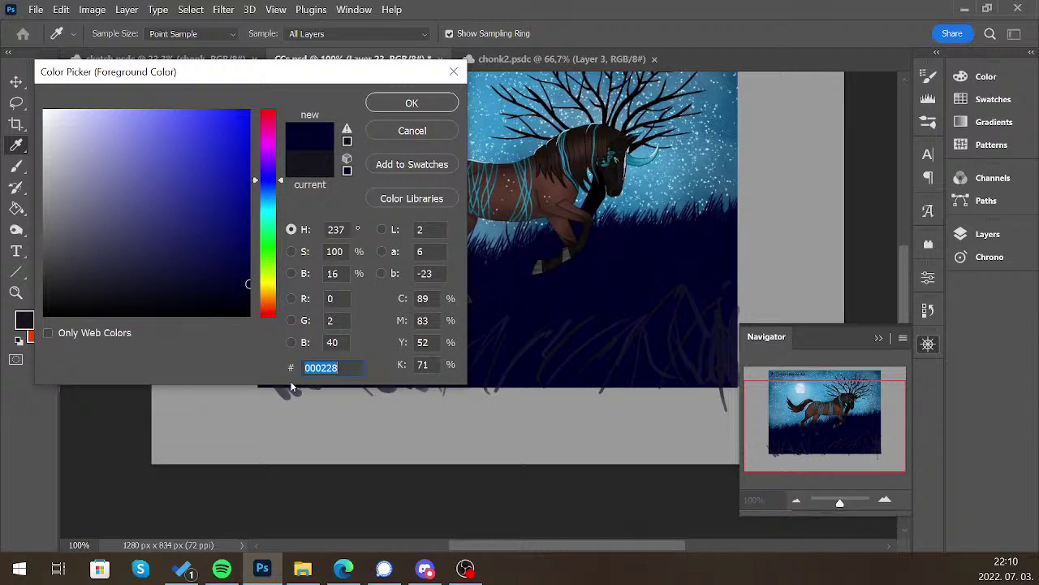
Shift the sampled navy to greyer #1f202f, confirm it, and enlarge the brush
{"action": "mouse_move", "coordinate": [249, 284]}
{"action": "left_mouse_down"}
{"action": "mouse_move", "coordinate": [90, 278]}
{"action": "mouse_move", "coordinate": [122, 269]}
{"action": "mouse_move", "coordinate": [115, 279]}
{"action": "left_mouse_up"}
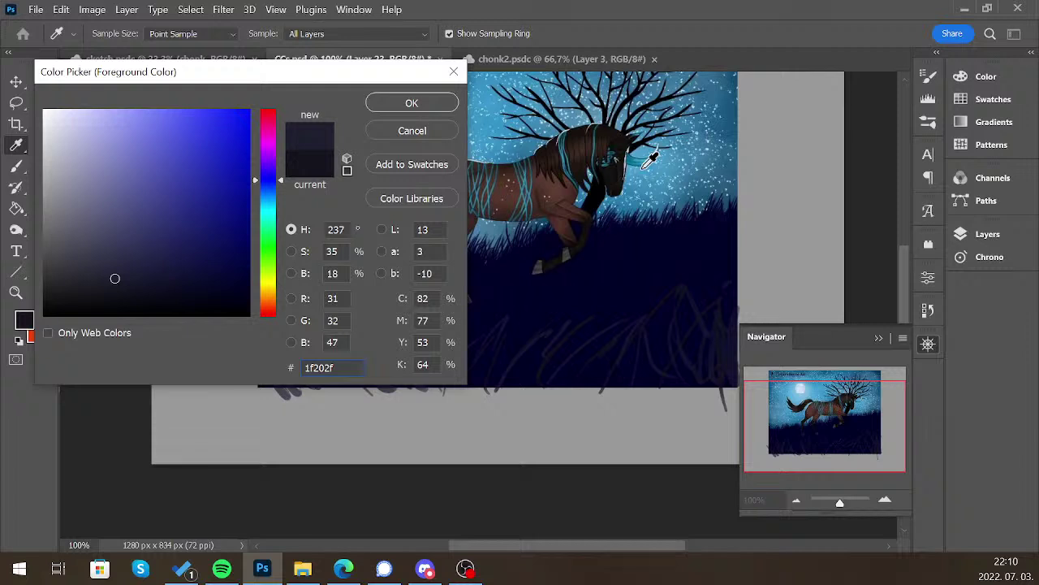
{"action": "left_click", "coordinate": [411, 103]}
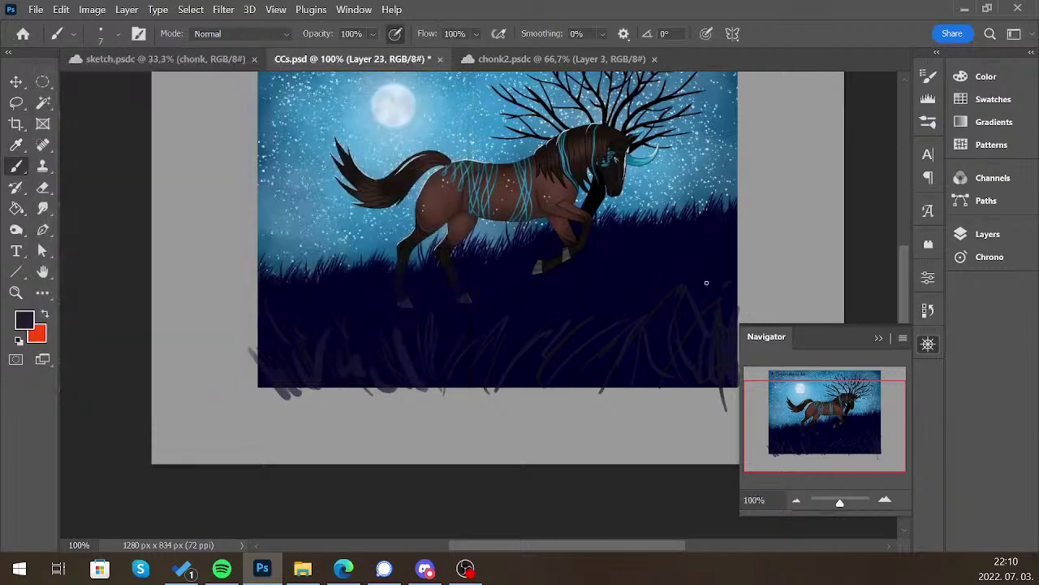
{"action": "key", "text": "bracketright"}
{"action": "key", "text": "bracketright"}
{"action": "key", "text": "bracketright"}
{"action": "scroll", "coordinate": [686, 284], "scroll_direction": "up", "scroll_amount": 2}
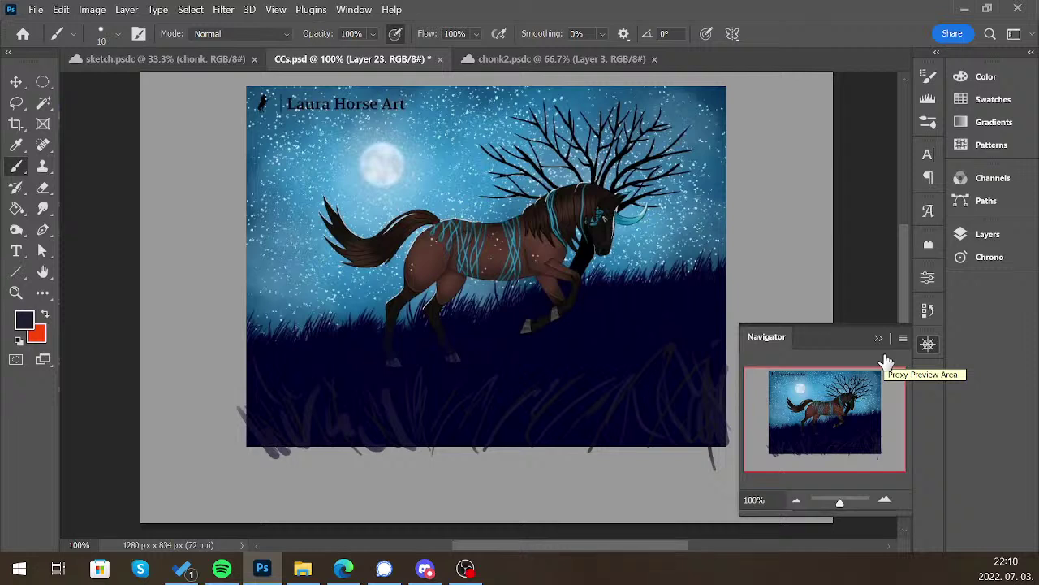
Loop a dark swirl around the tree branches and zigzag over the grass, undoing an ellipse around the horse
{"action": "mouse_move", "coordinate": [641, 183]}
{"action": "left_mouse_down"}
{"action": "mouse_move", "coordinate": [664, 203]}
{"action": "mouse_move", "coordinate": [552, 174]}
{"action": "left_mouse_up"}
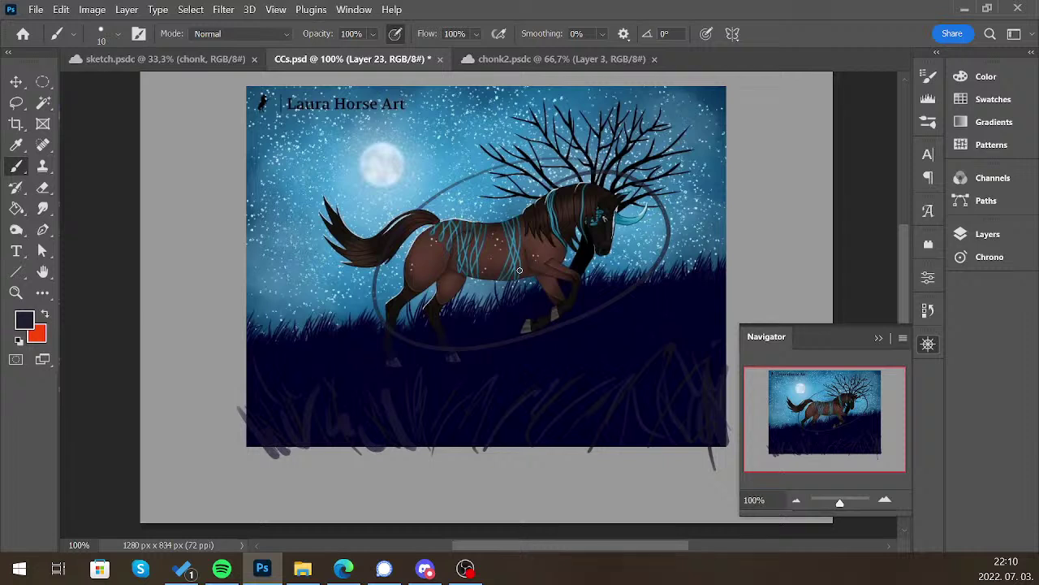
{"action": "key", "text": "ctrl+z"}
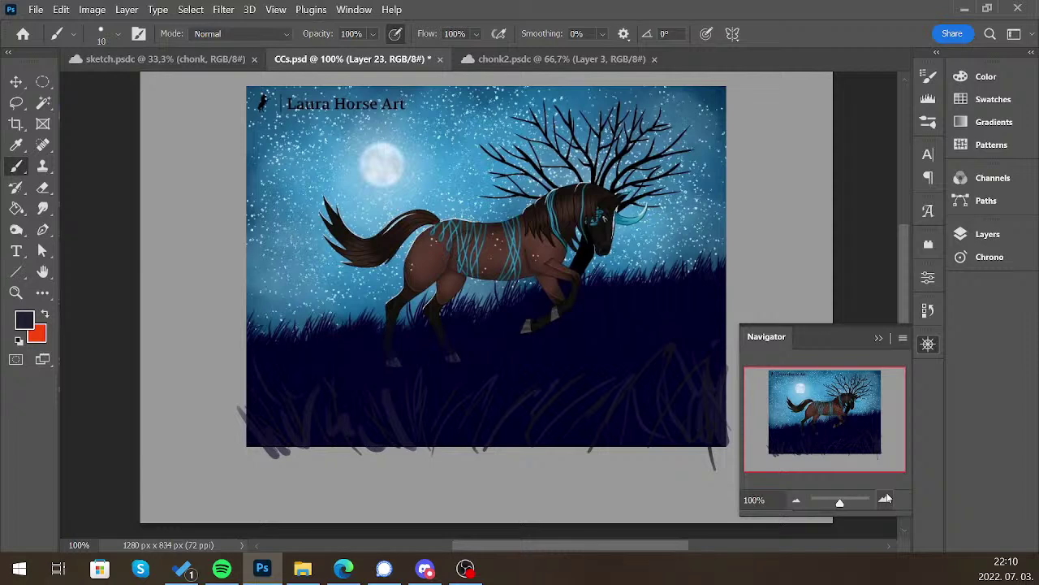
{"action": "mouse_move", "coordinate": [692, 136]}
{"action": "left_mouse_down"}
{"action": "mouse_move", "coordinate": [537, 162]}
{"action": "mouse_move", "coordinate": [600, 110]}
{"action": "left_mouse_up"}
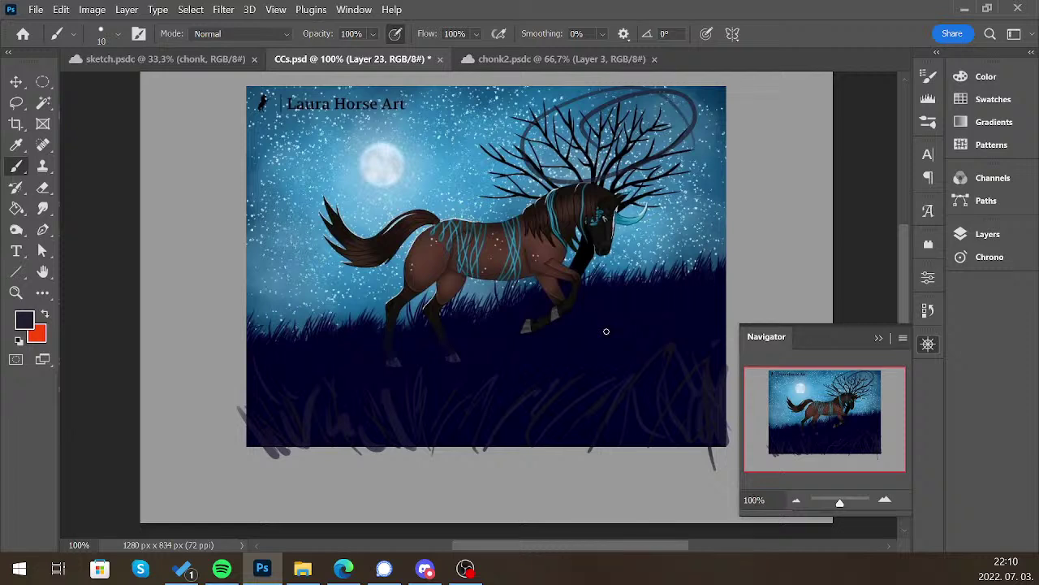
{"action": "left_click_drag", "start_coordinate": [605, 332], "coordinate": [661, 322]}
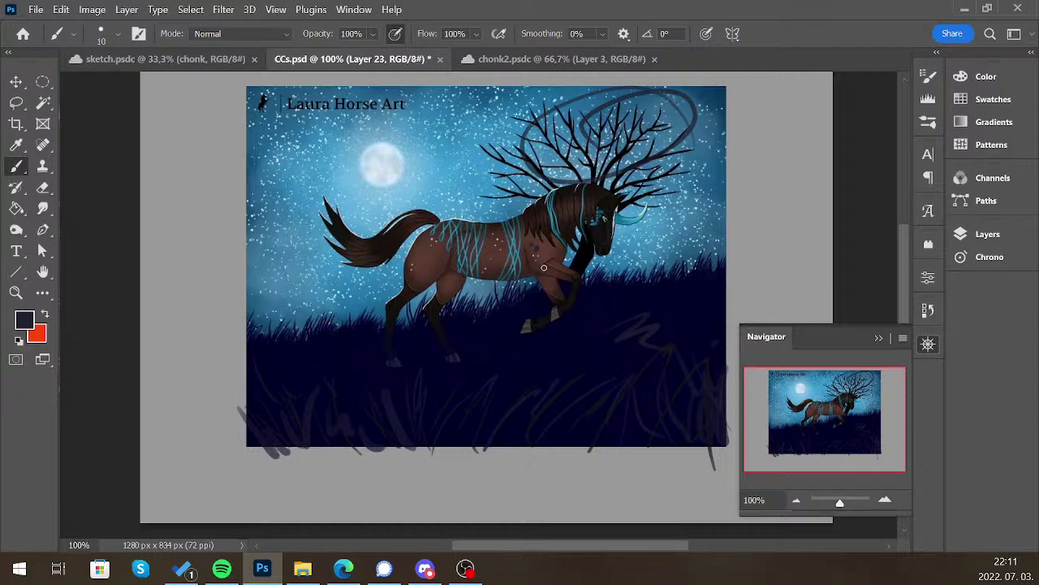
Mark the horse's chest, zigzag left of the horse, and sweep a stroke across the treetop
{"action": "left_click_drag", "start_coordinate": [536, 243], "coordinate": [549, 262]}
{"action": "mouse_move", "coordinate": [302, 275]}
{"action": "left_mouse_down"}
{"action": "mouse_move", "coordinate": [378, 285]}
{"action": "mouse_move", "coordinate": [401, 274]}
{"action": "left_mouse_up"}
{"action": "mouse_move", "coordinate": [497, 167]}
{"action": "left_mouse_down"}
{"action": "mouse_move", "coordinate": [520, 149]}
{"action": "mouse_move", "coordinate": [708, 181]}
{"action": "mouse_move", "coordinate": [680, 241]}
{"action": "mouse_move", "coordinate": [656, 235]}
{"action": "mouse_move", "coordinate": [705, 240]}
{"action": "left_mouse_up"}
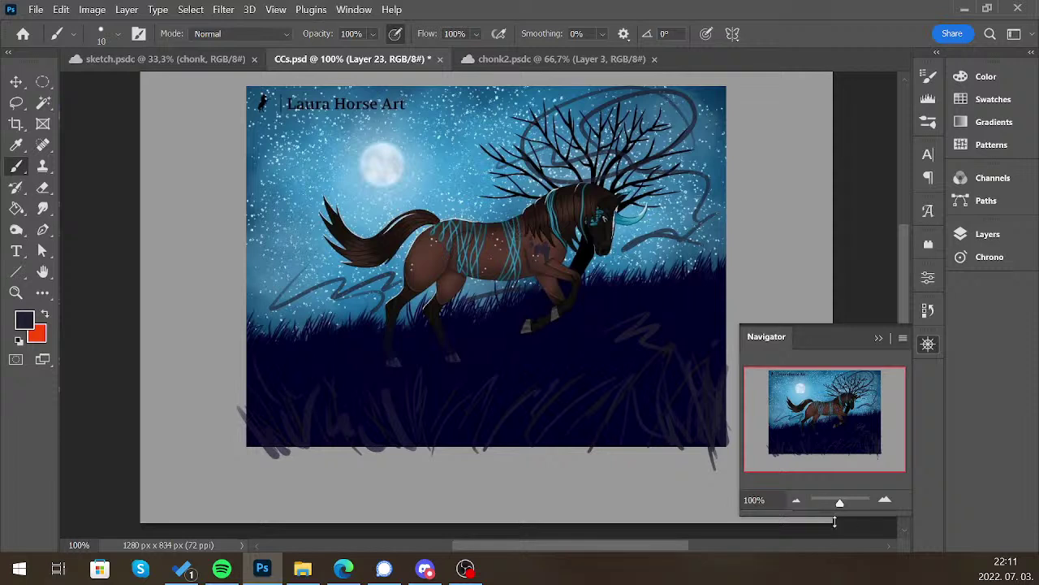
{"action": "left_click", "coordinate": [796, 500]}
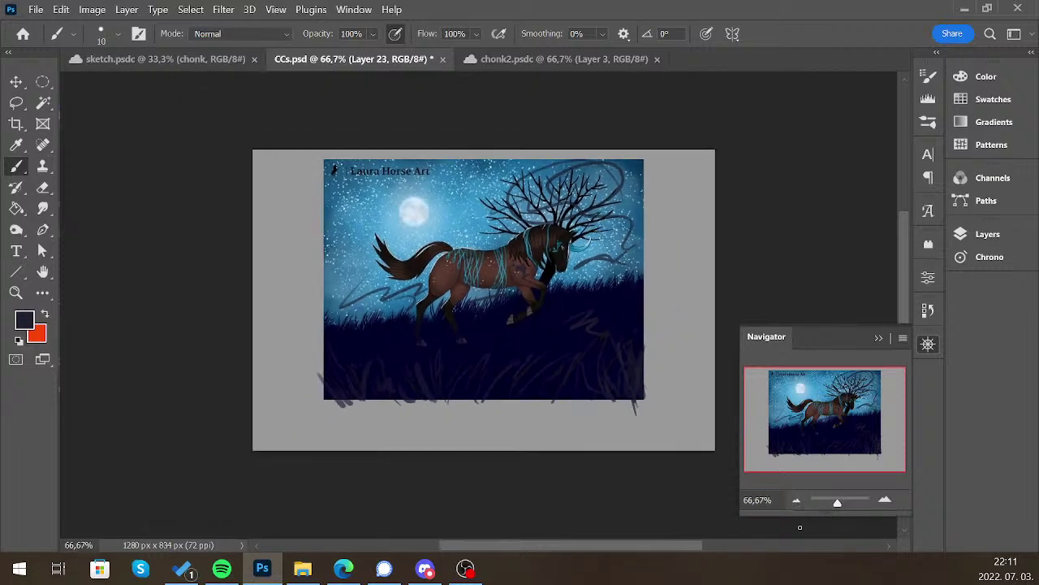